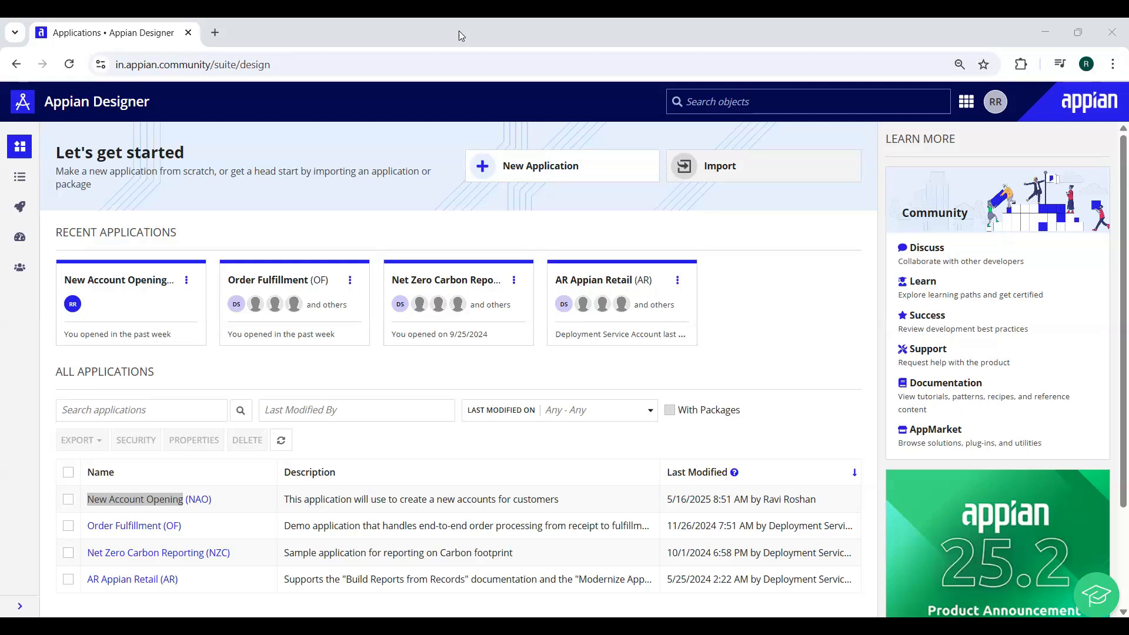
Browse the Appian app list, then open the New Account Opening (NAO) application
left_click(967, 102)
left_click(701, 233)
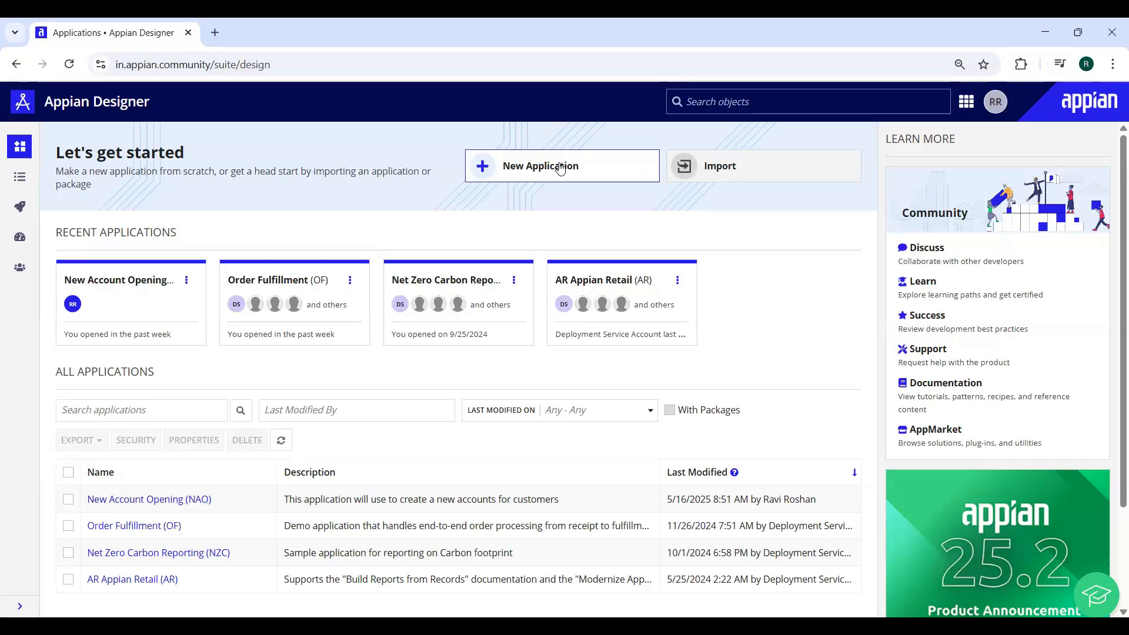
left_click(171, 505)
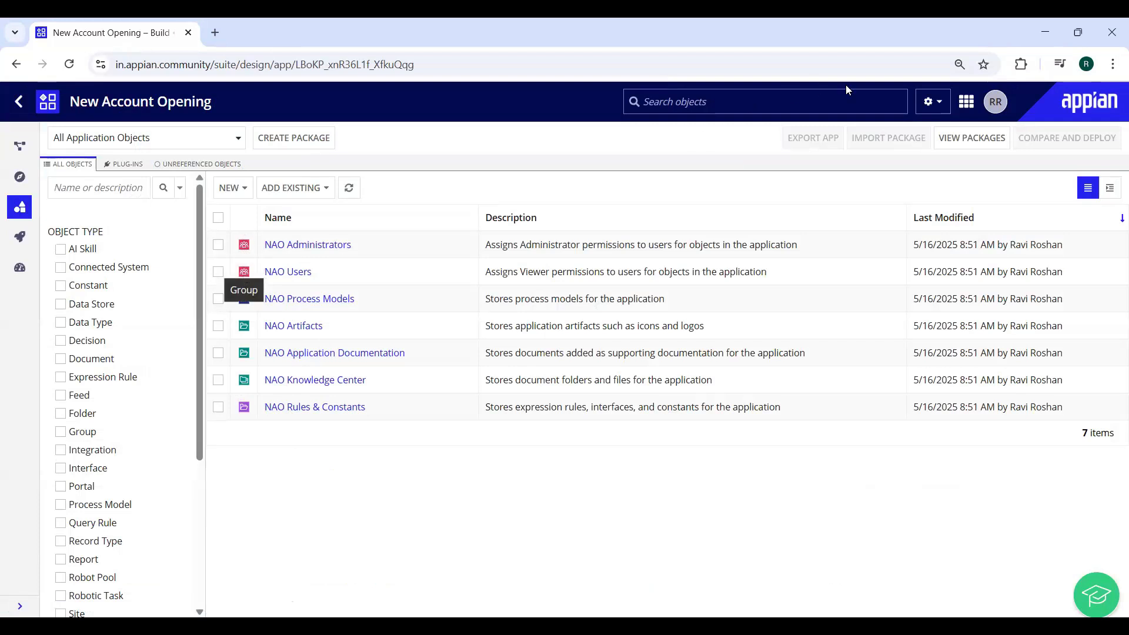
Review the application's properties and security permissions, closing both without changes
left_click(931, 104)
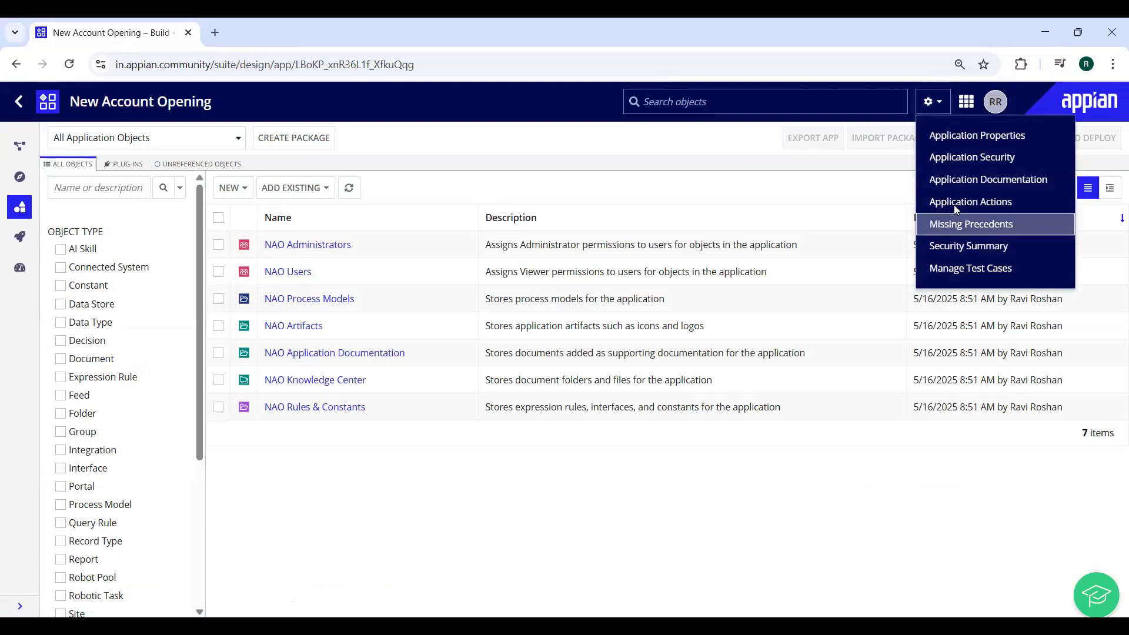
left_click(966, 142)
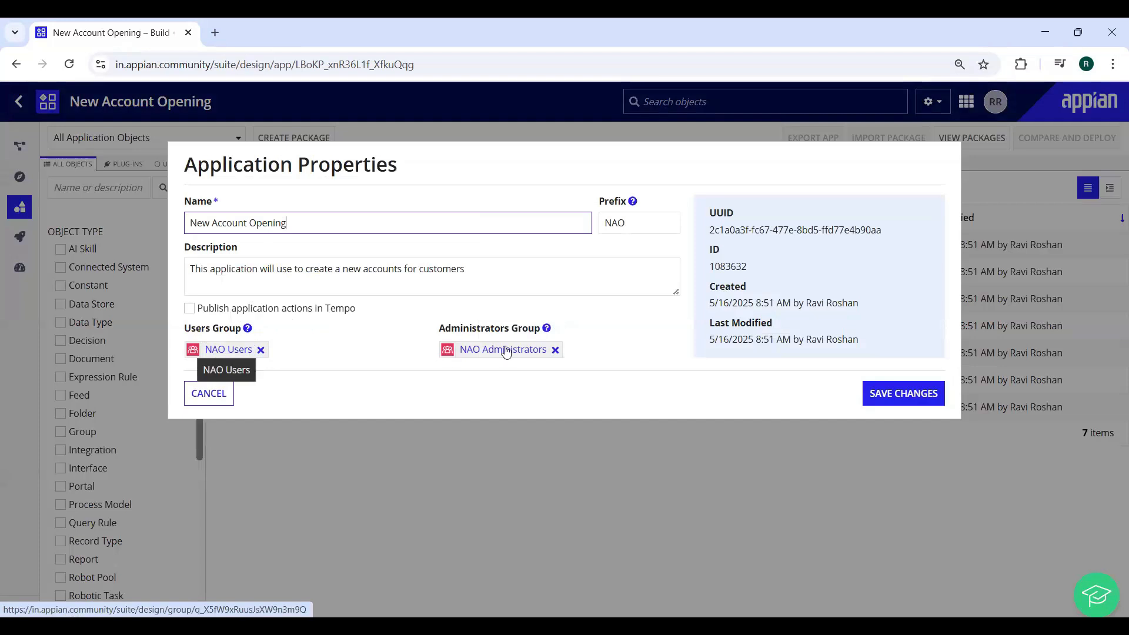
left_click(195, 400)
left_click(932, 102)
left_click(933, 161)
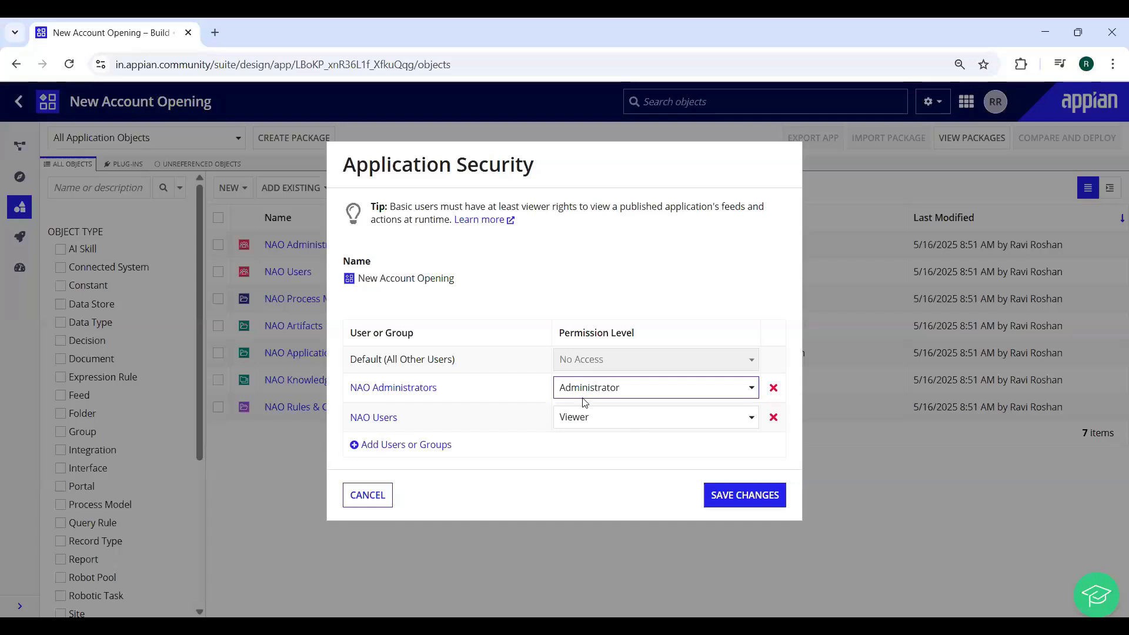
left_click(367, 495)
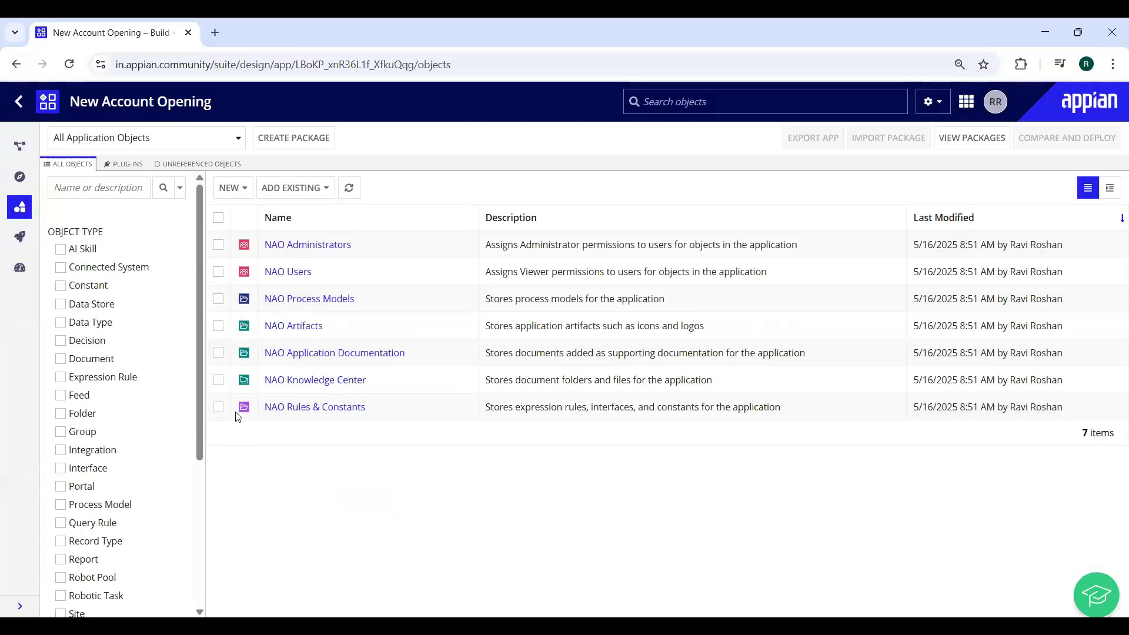
Create a new record type named Customer with description 'ABC Bank Customers'
left_click(233, 188)
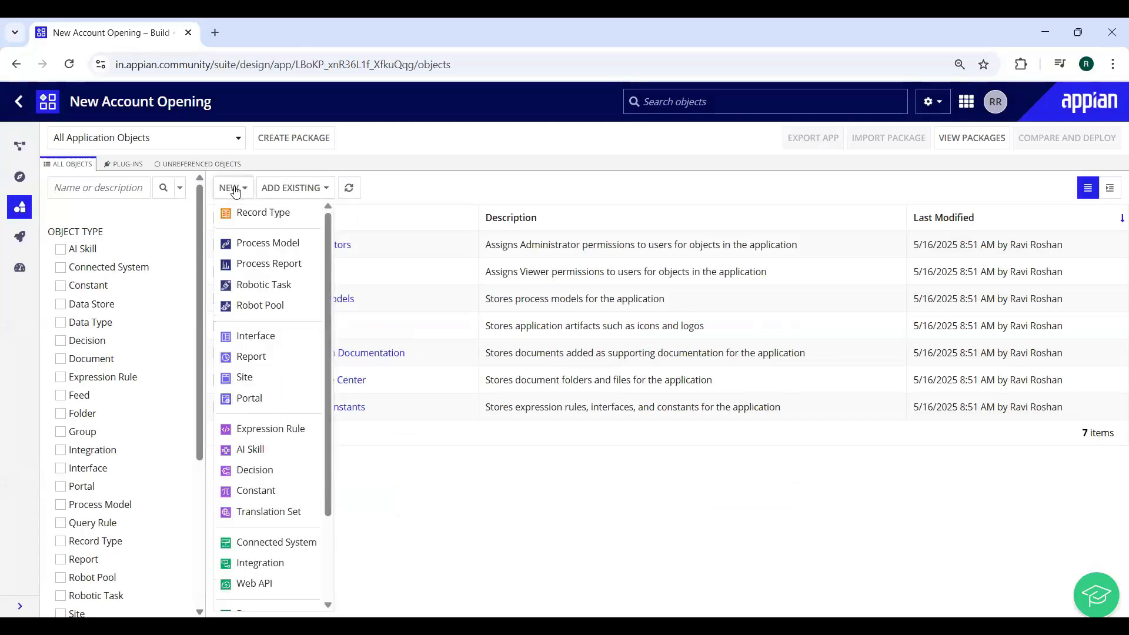
left_click(261, 216)
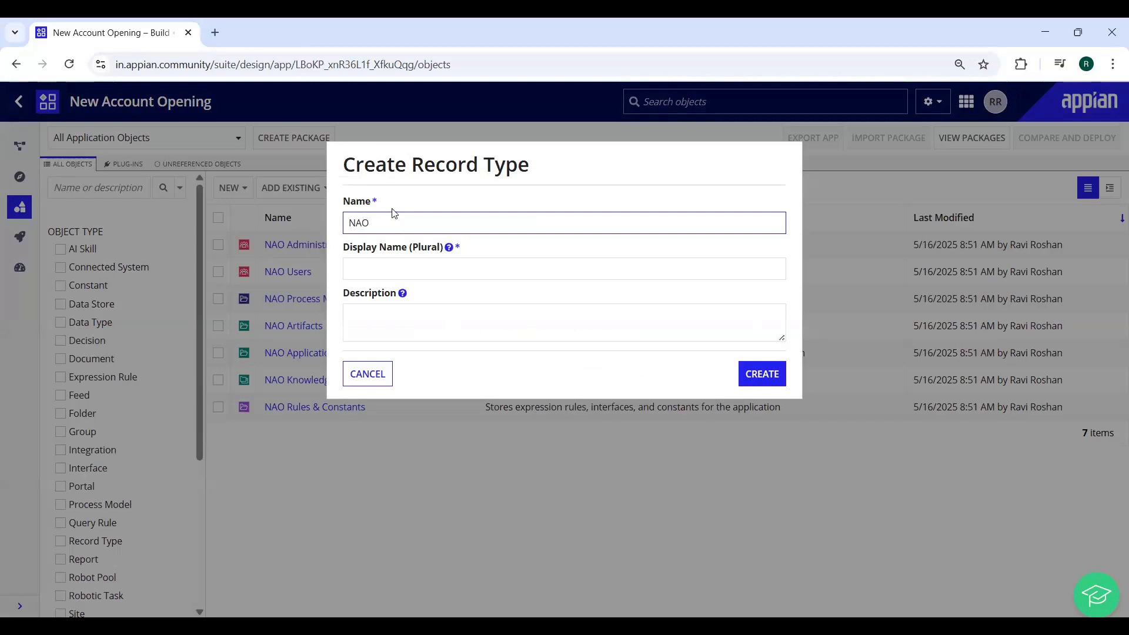
type("Customer")
key("Tab")
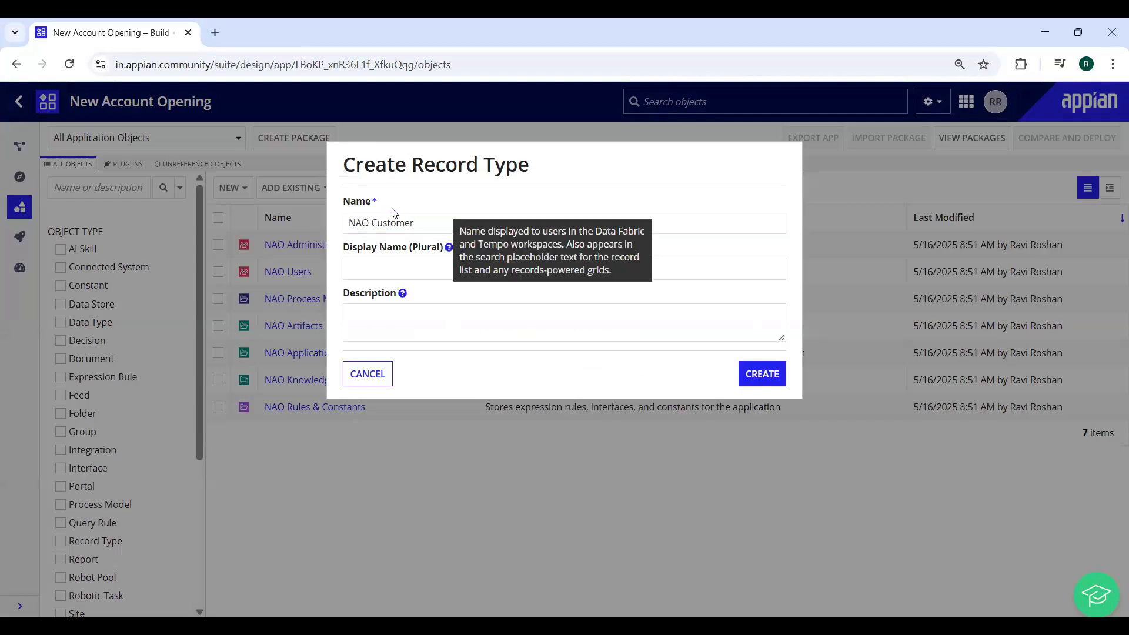
left_click(385, 318)
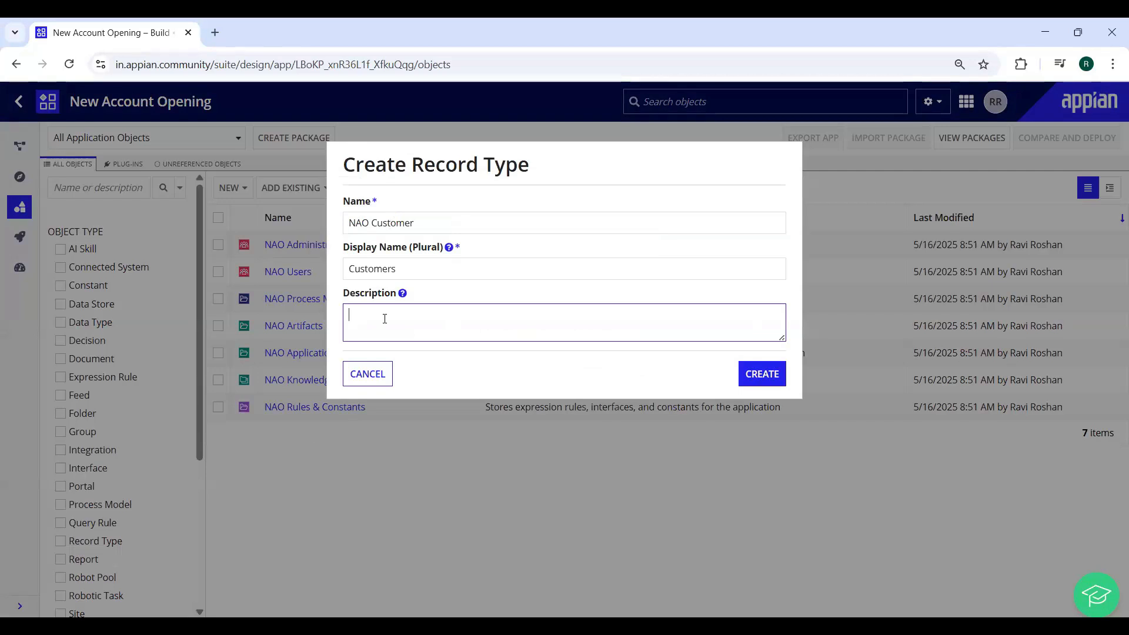
type("ABC Bank Customers")
left_click(775, 377)
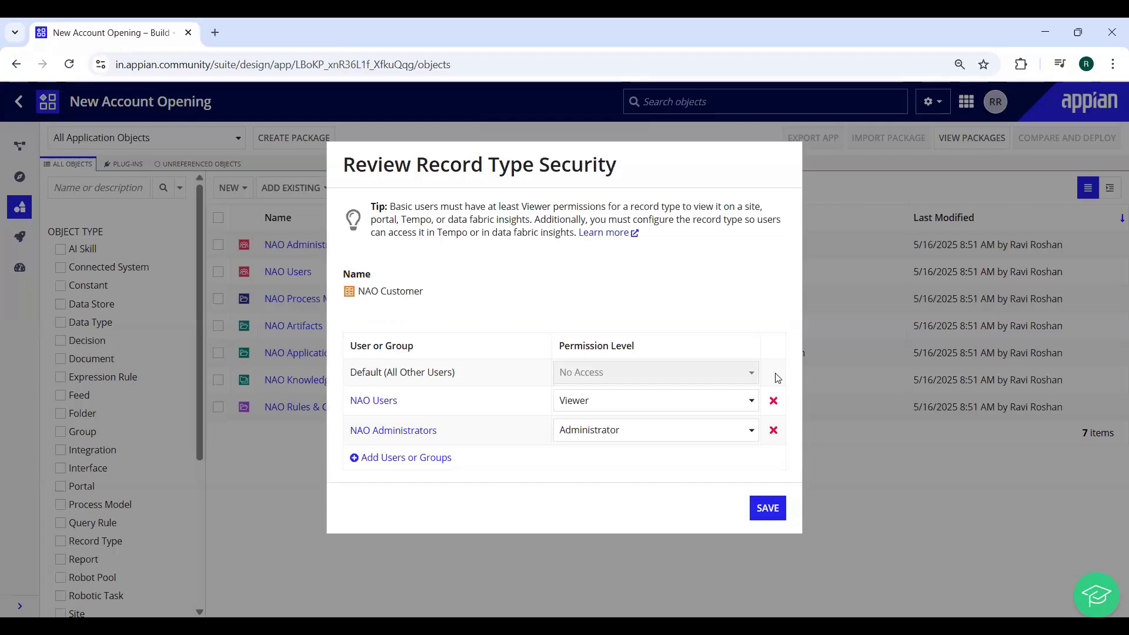
Save NAO Customer's record security and return to the New Account Opening application tab
left_click(768, 508)
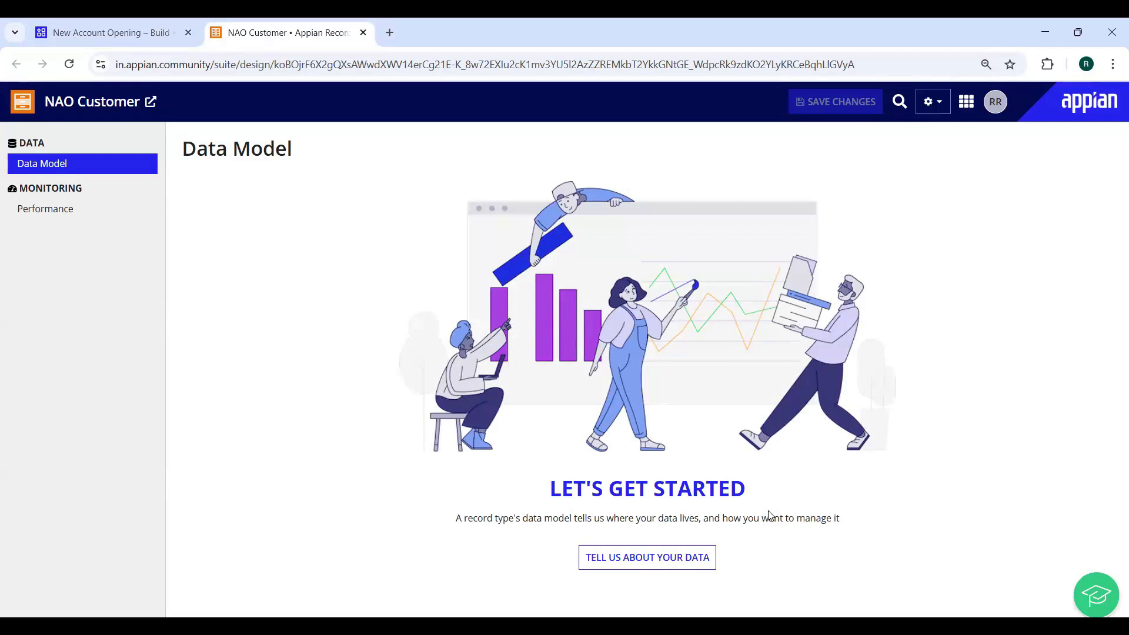
key("ctrl+Page_Up")
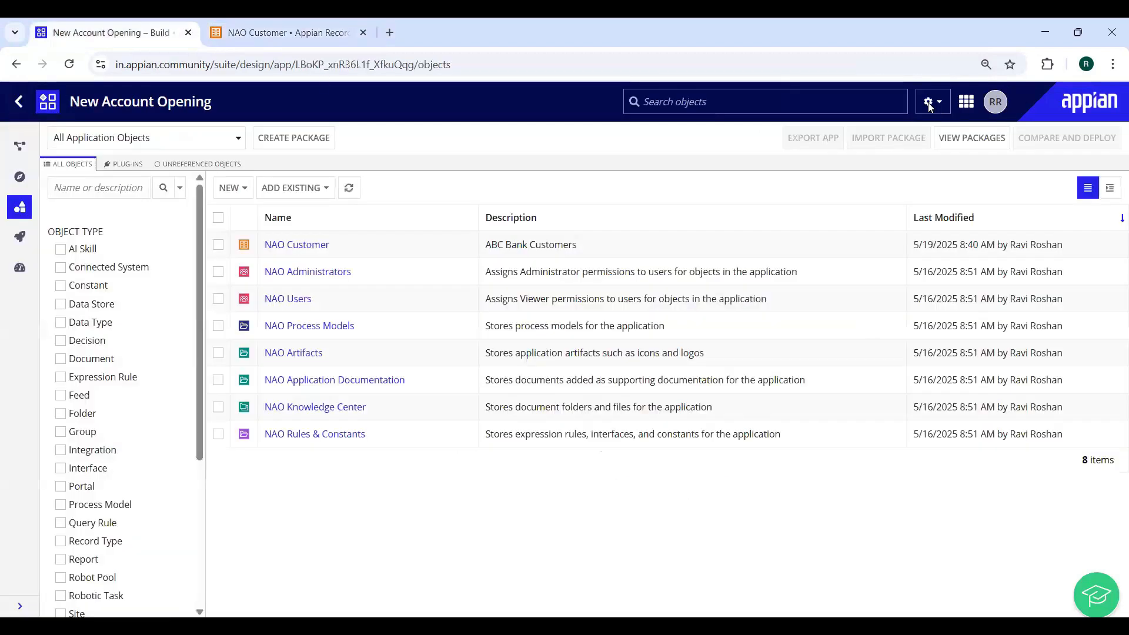
Check NAO Administrators keeps Administrator permission, cancel, then switch to the NAO Customer tab
left_click(932, 102)
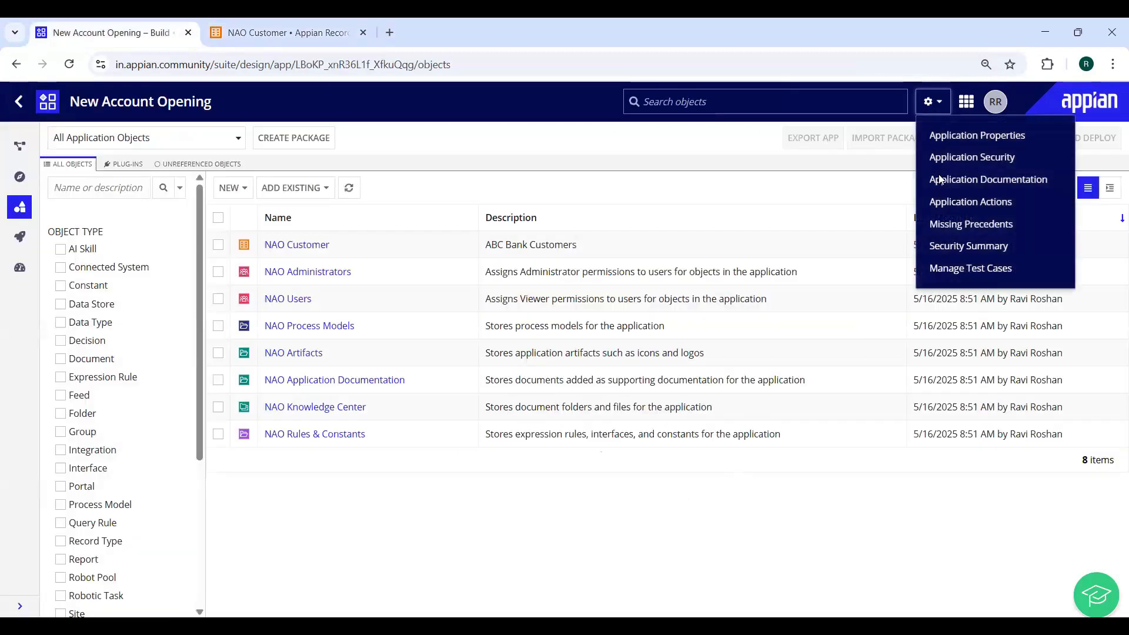
left_click(965, 157)
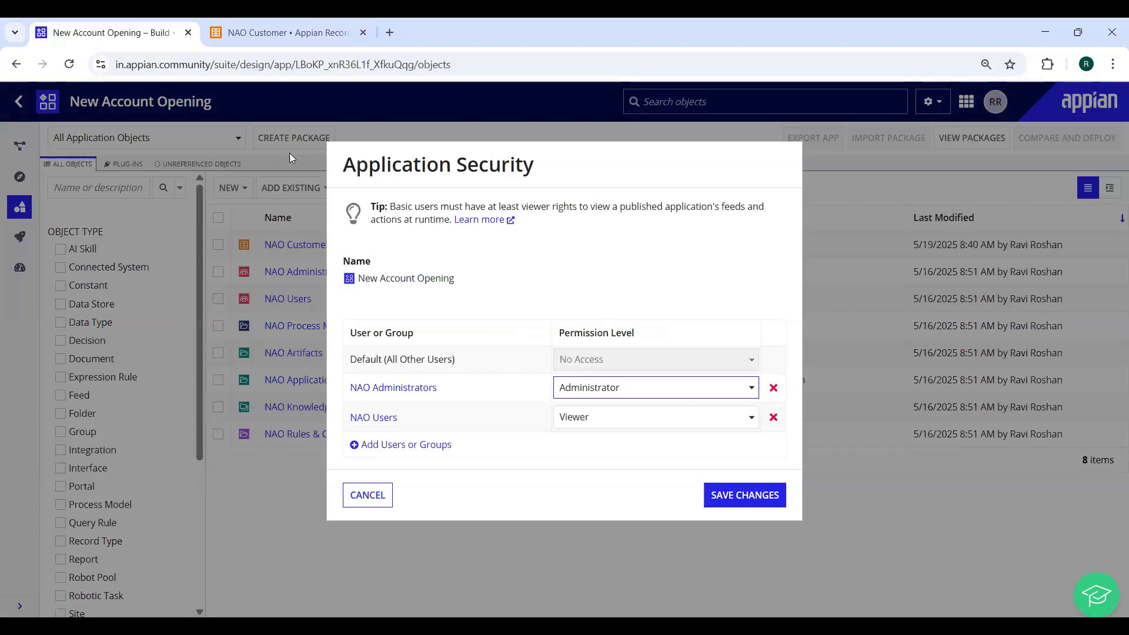
left_click(751, 388)
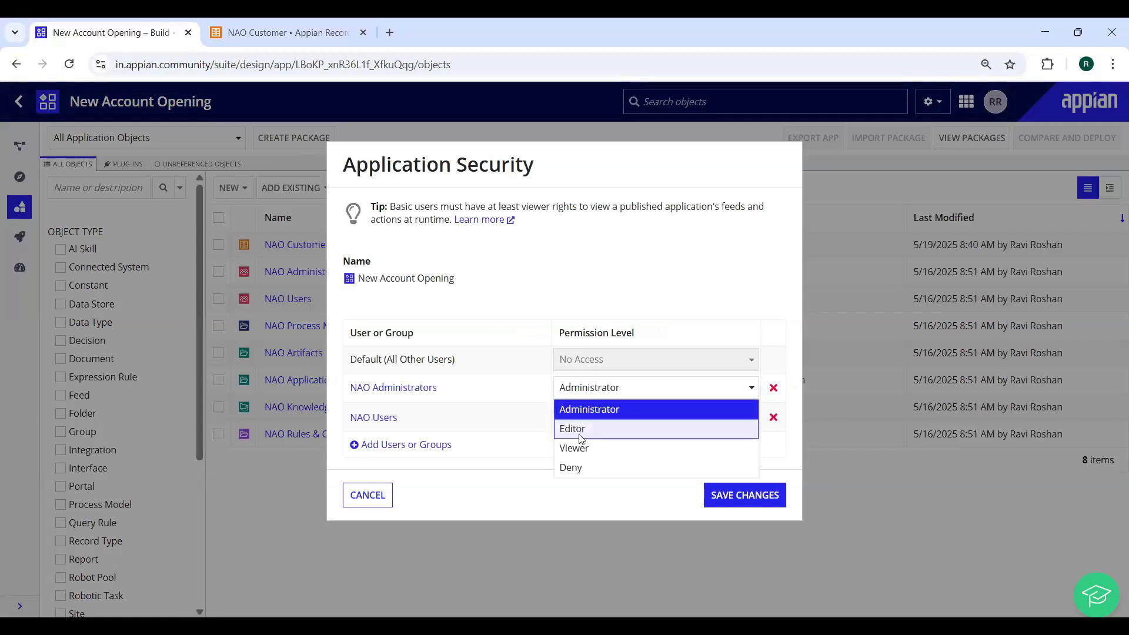
left_click(504, 506)
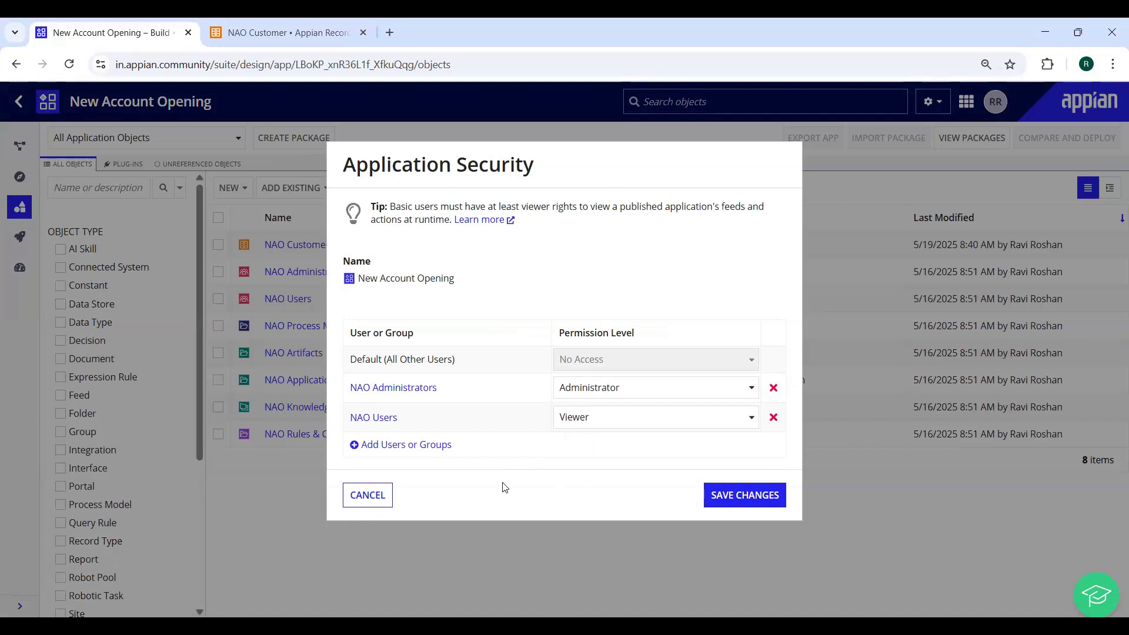
left_click(375, 497)
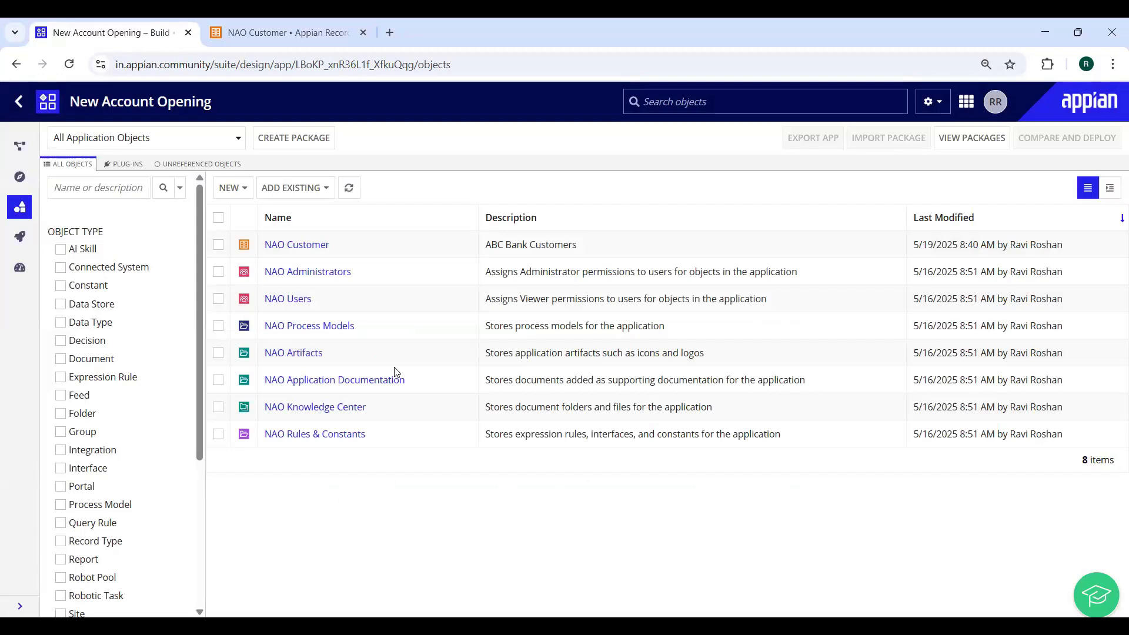
left_click(263, 33)
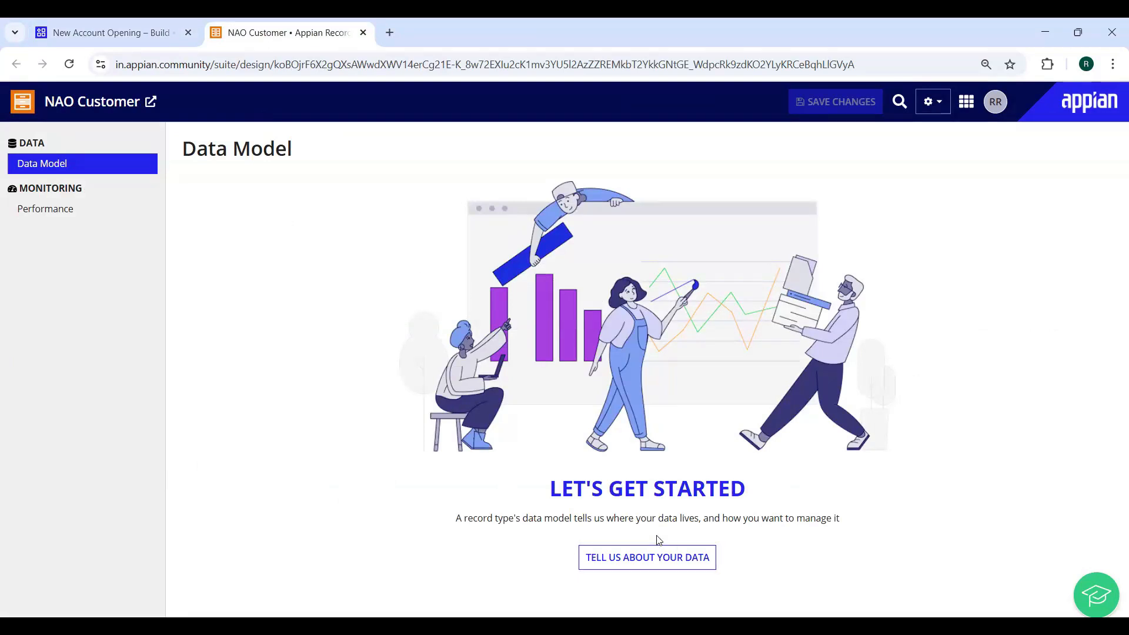
Start the NAO Customer data source setup with Database, cancel, and reopen the Configure Data Source dialog
left_click(655, 568)
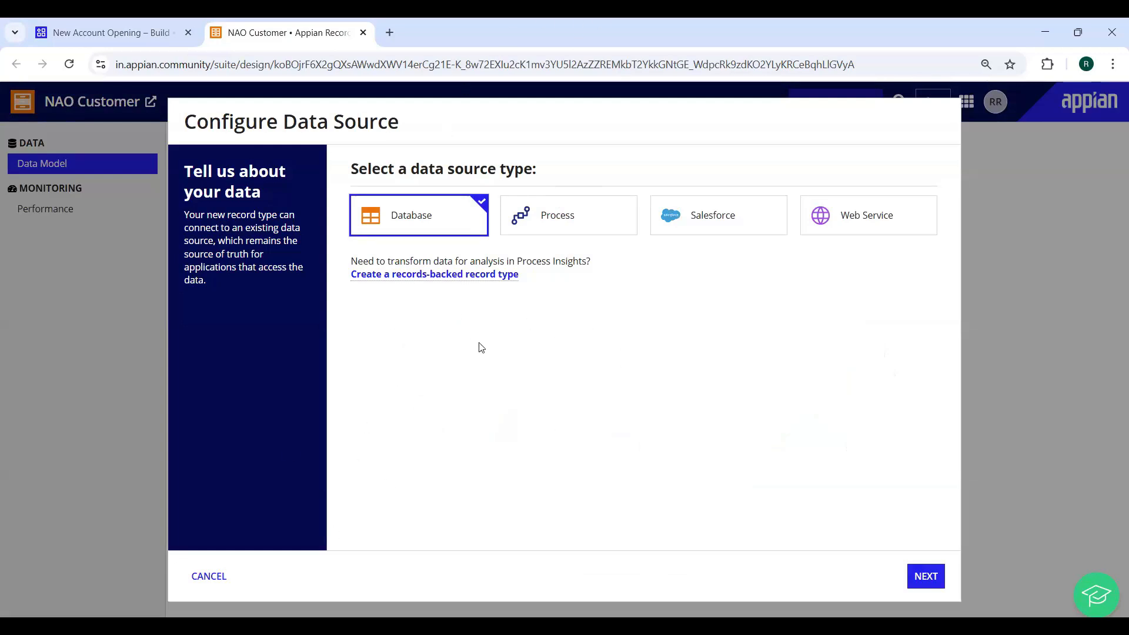
left_click(423, 274)
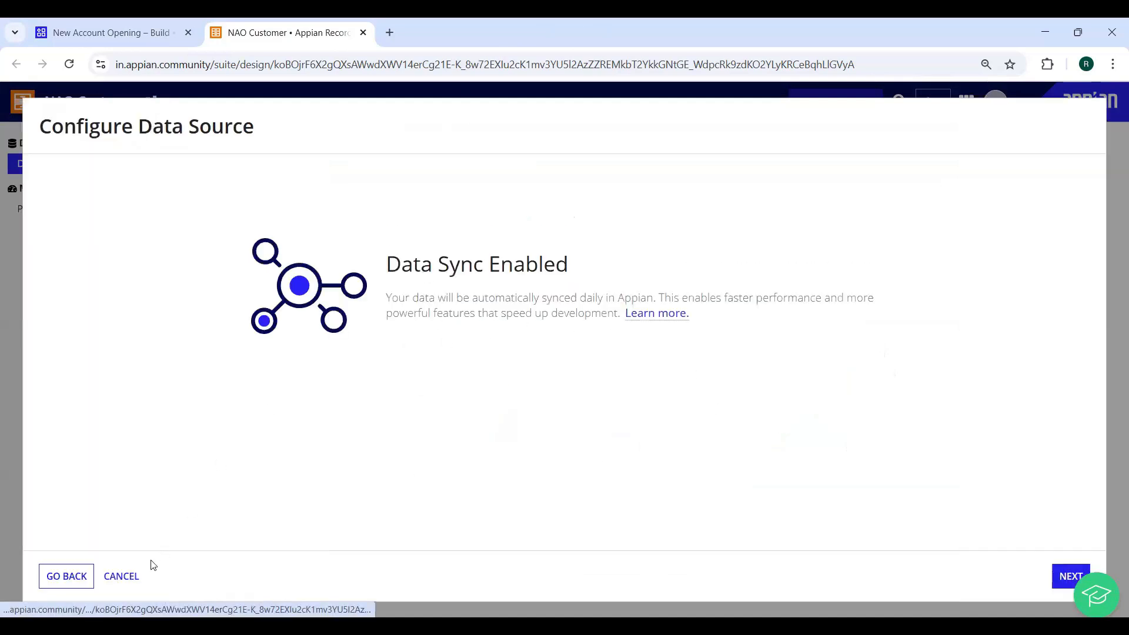
left_click(122, 577)
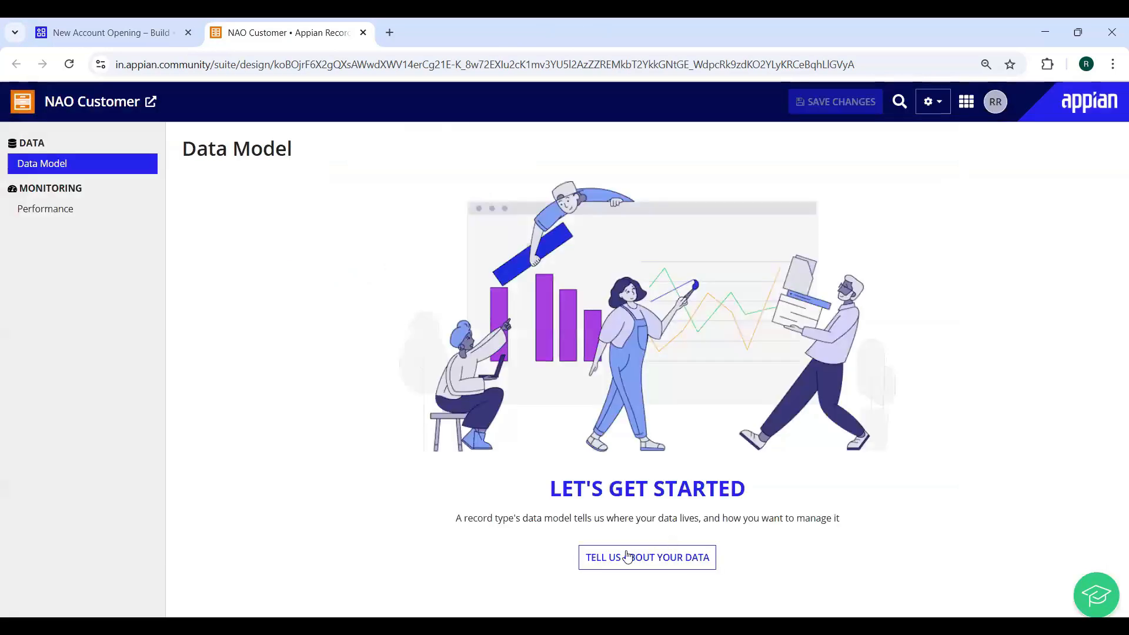
left_click(629, 557)
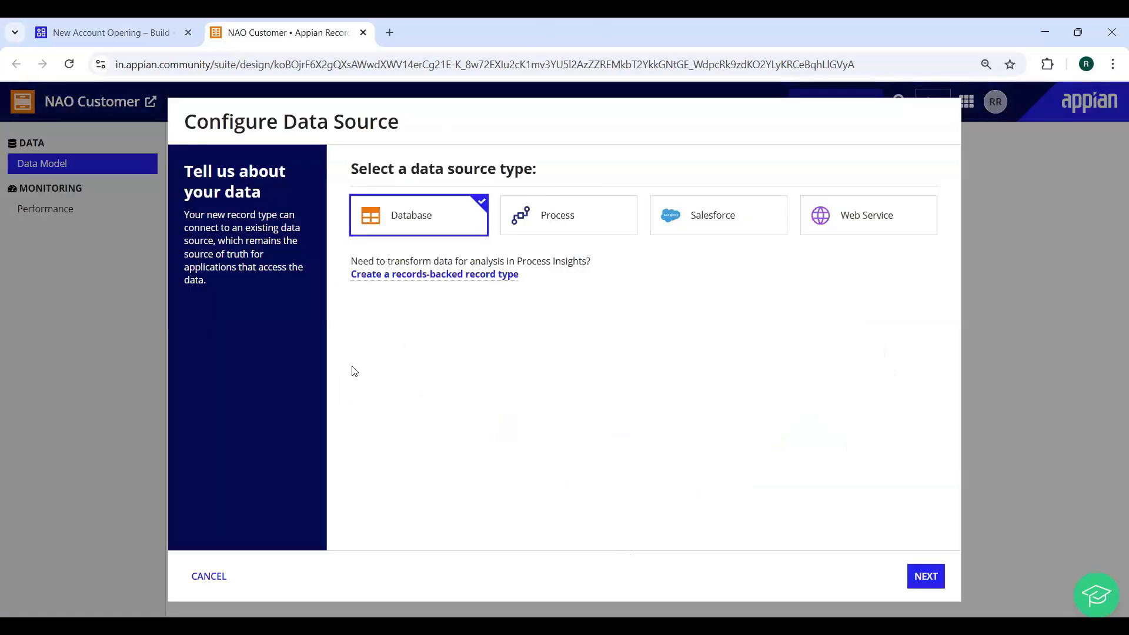
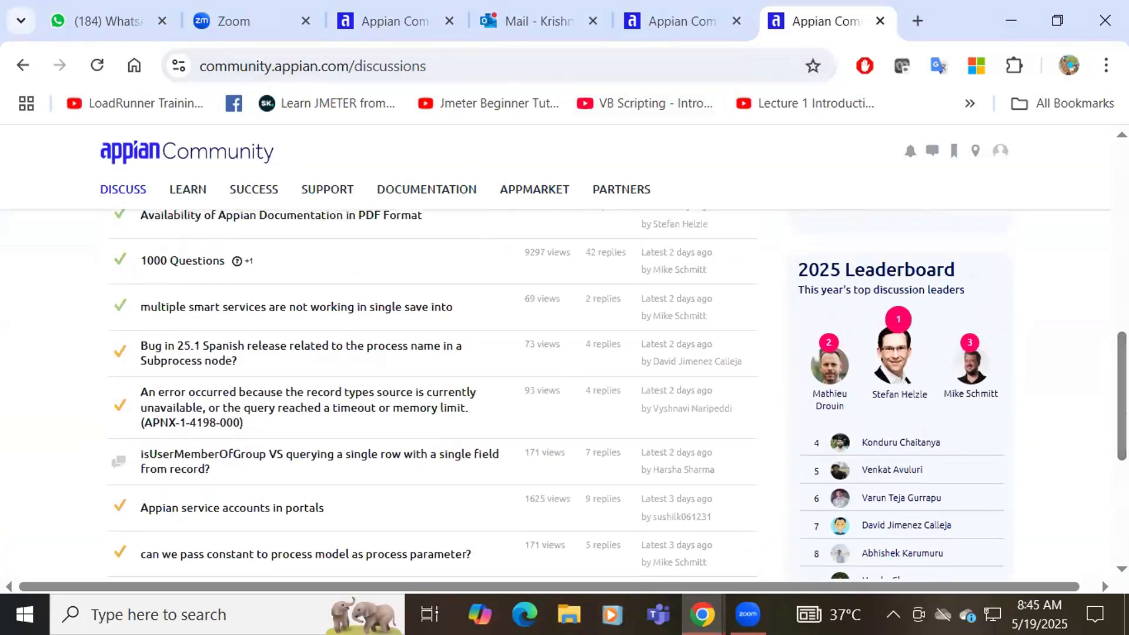
Launch the Appian Community Edition environment from the user profile page
scroll(978, 154, "up", 5)
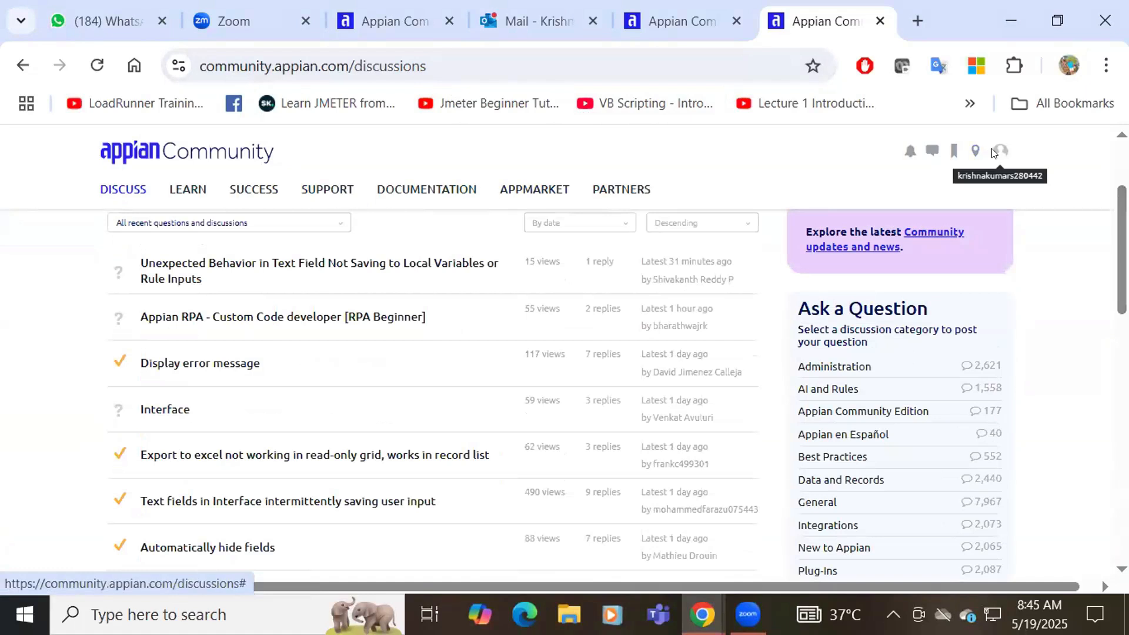
left_click(996, 151)
left_click(815, 224)
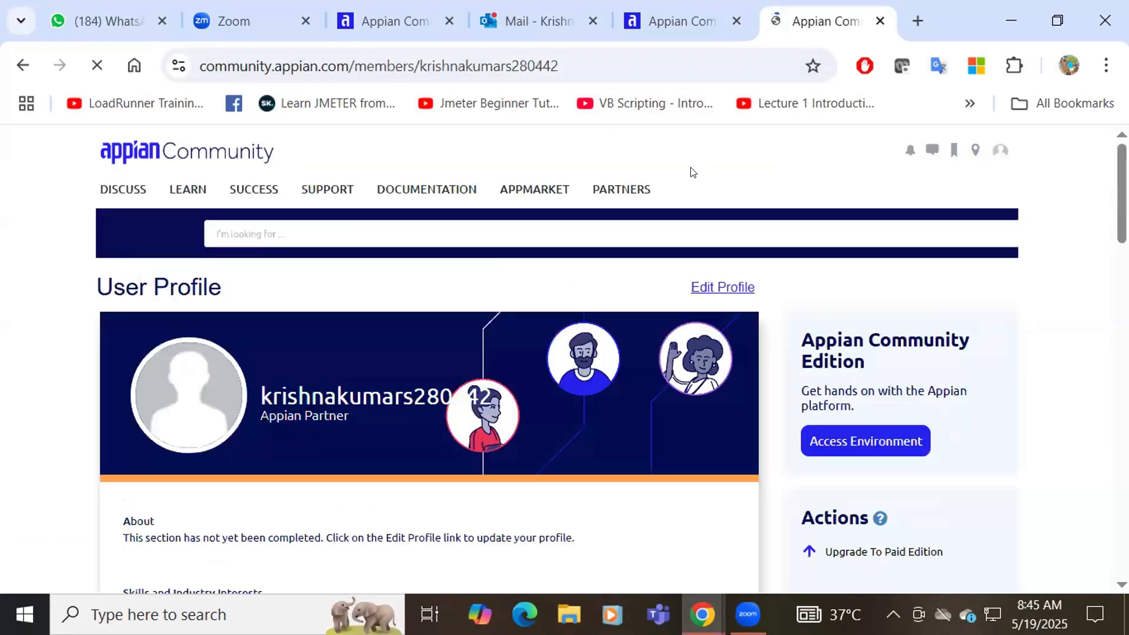
left_click(847, 446)
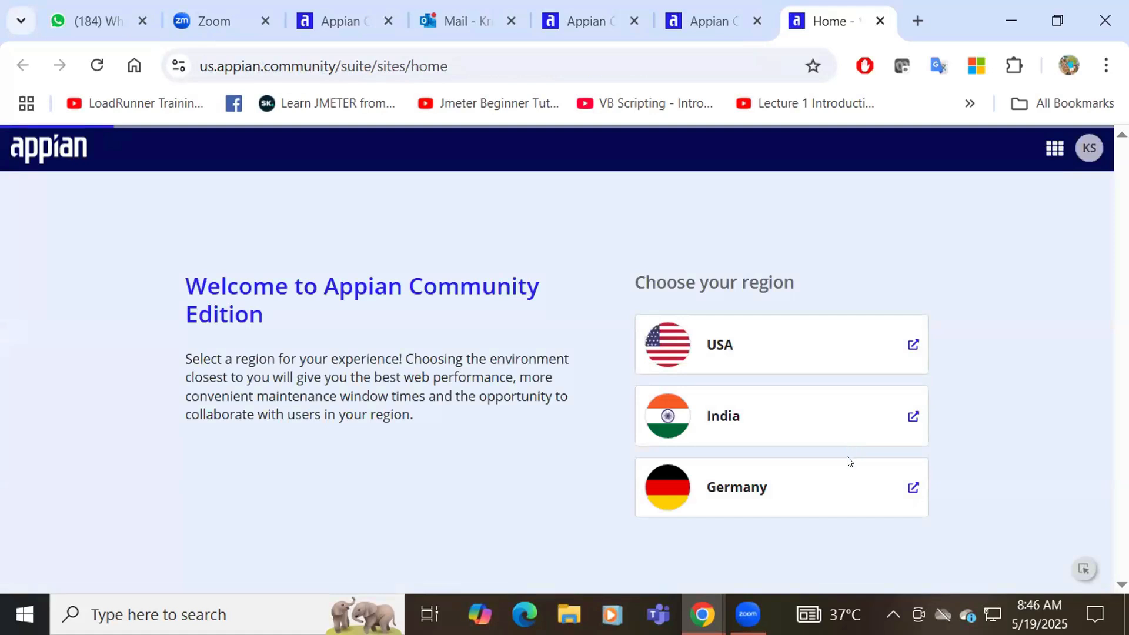
Choose the India region, answer as a prospective developer, and tick Insurance (Life, P&C) as use case
left_click(700, 420)
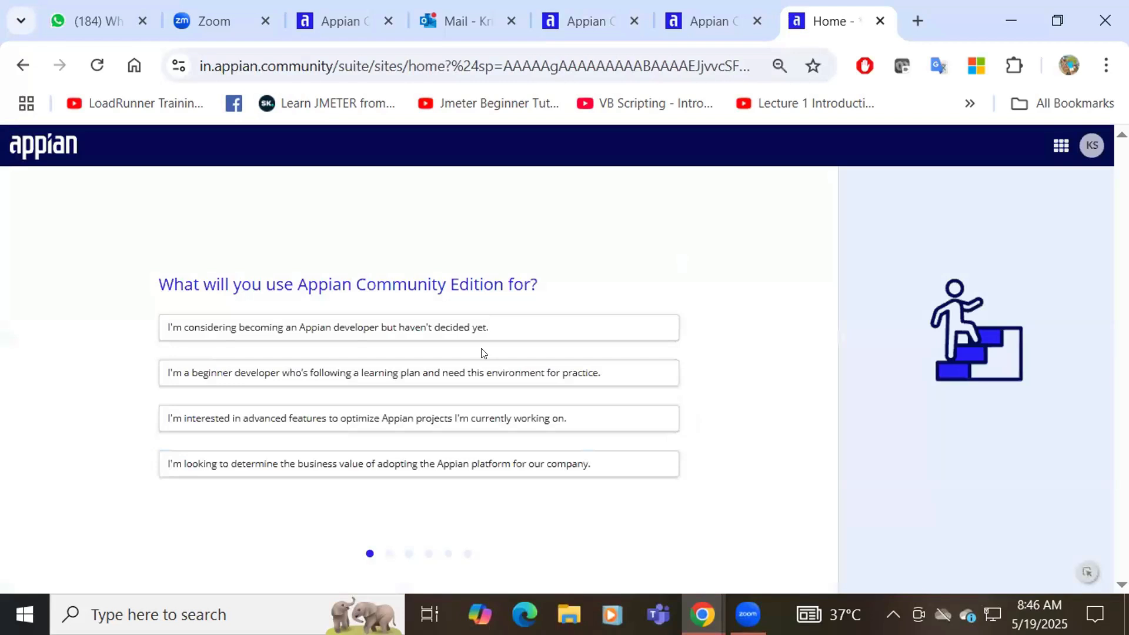
left_click(348, 330)
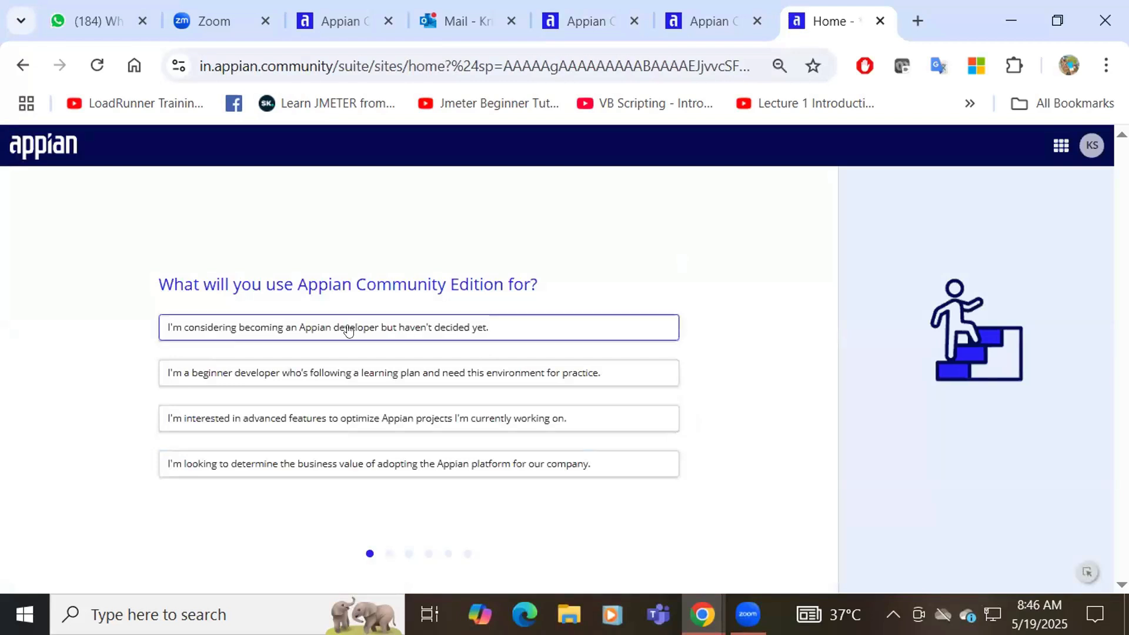
left_click(155, 340)
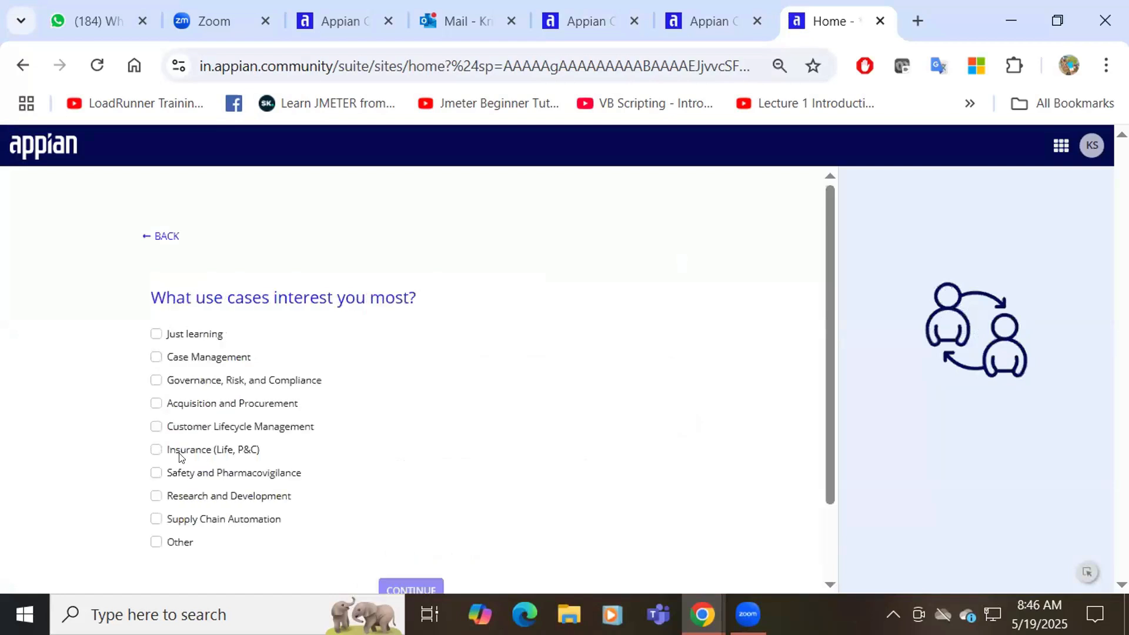
left_click(157, 451)
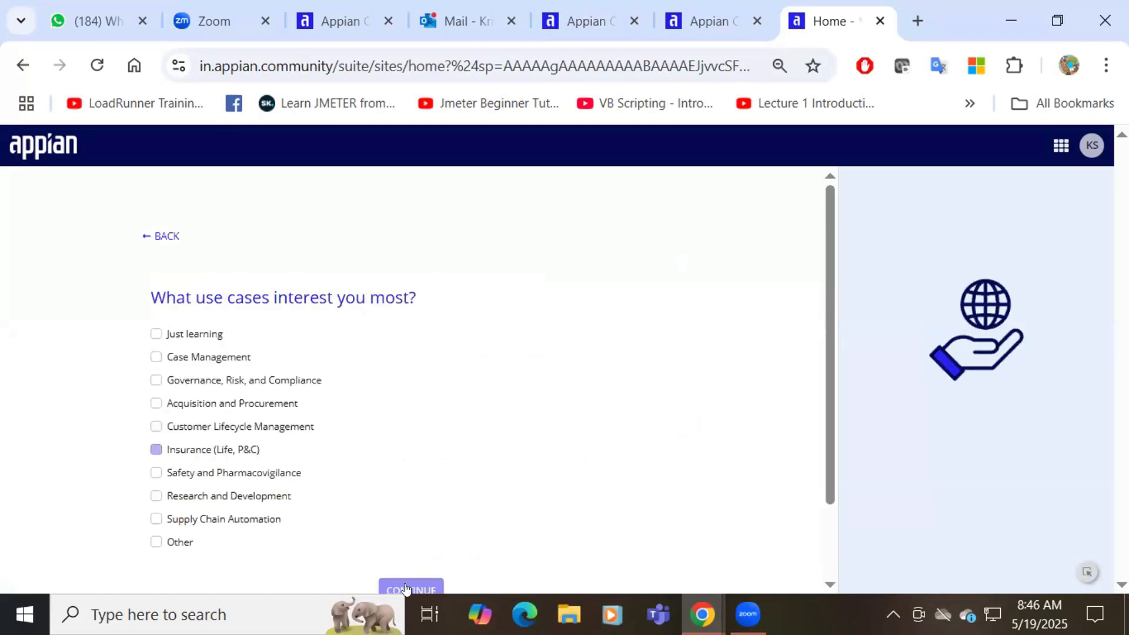
left_click(409, 584)
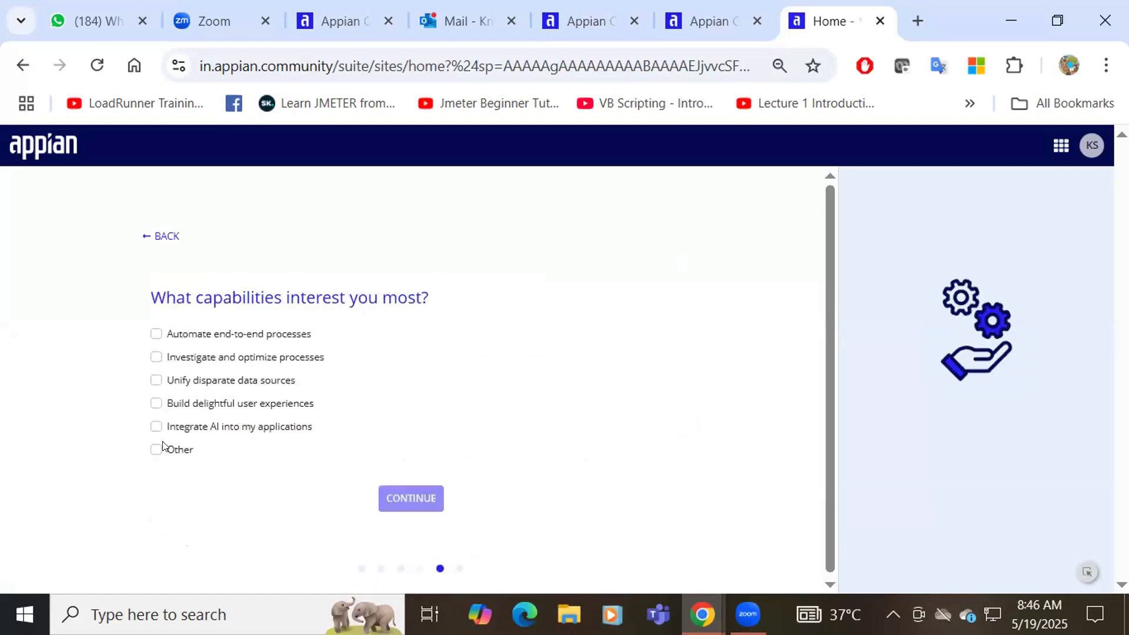
Pick Other capability, a shared workspace, IT role and 501-1000 employees
left_click(401, 507)
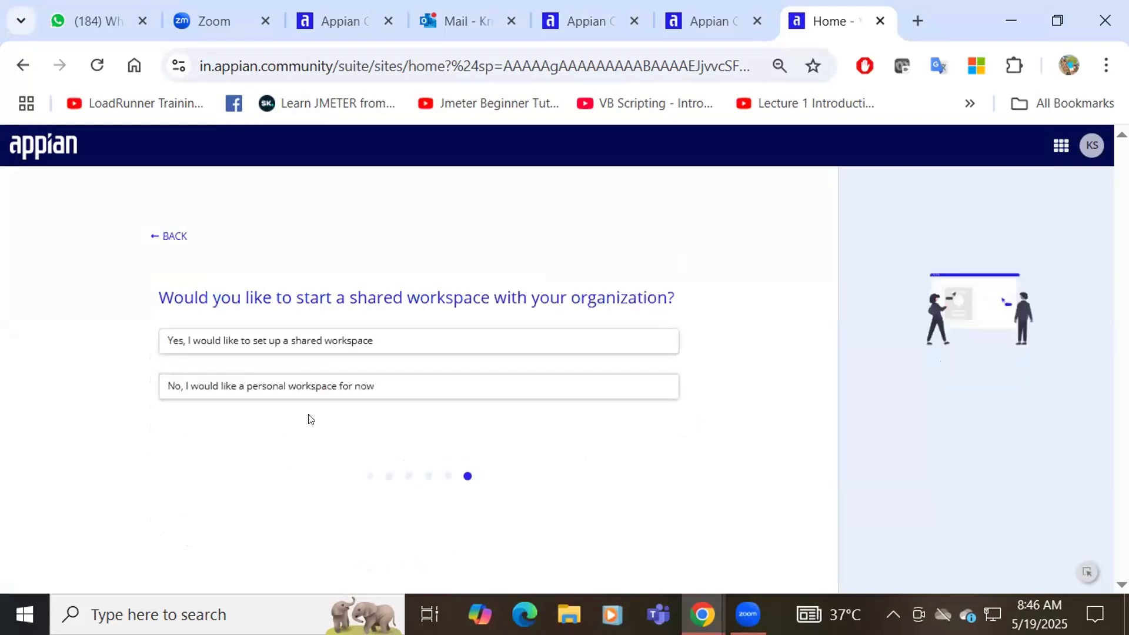
left_click(274, 356)
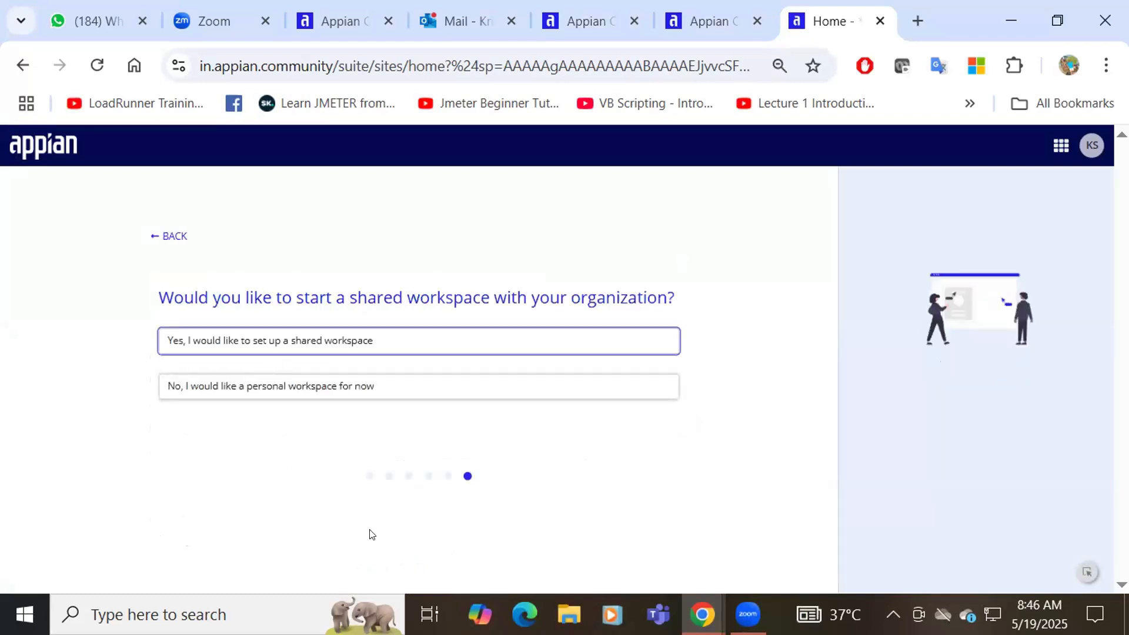
left_click(156, 433)
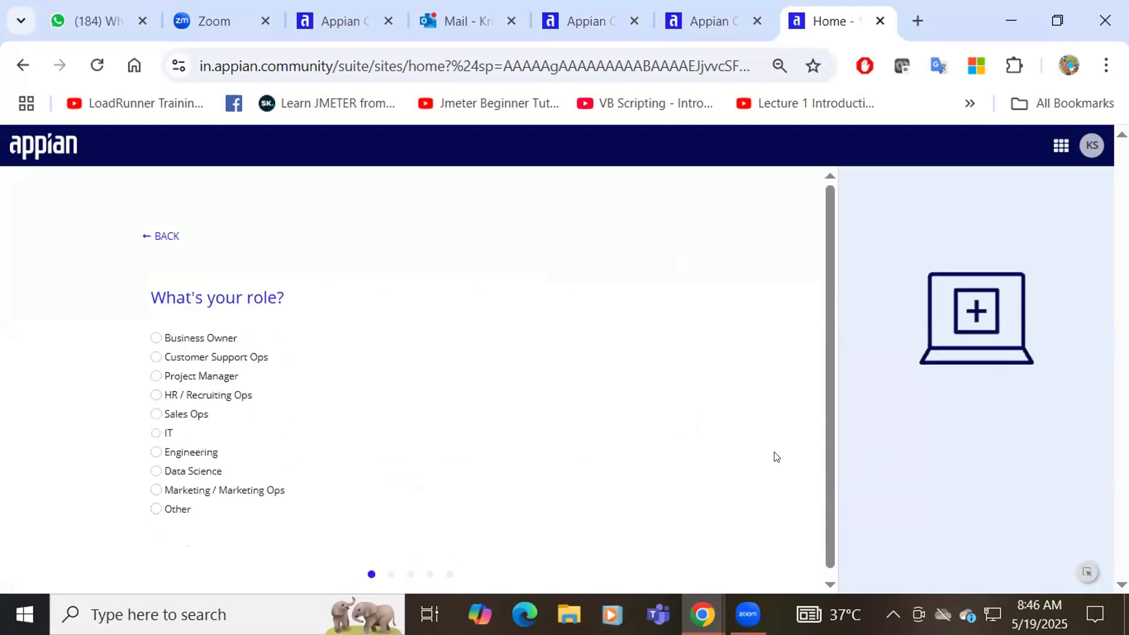
left_click(163, 435)
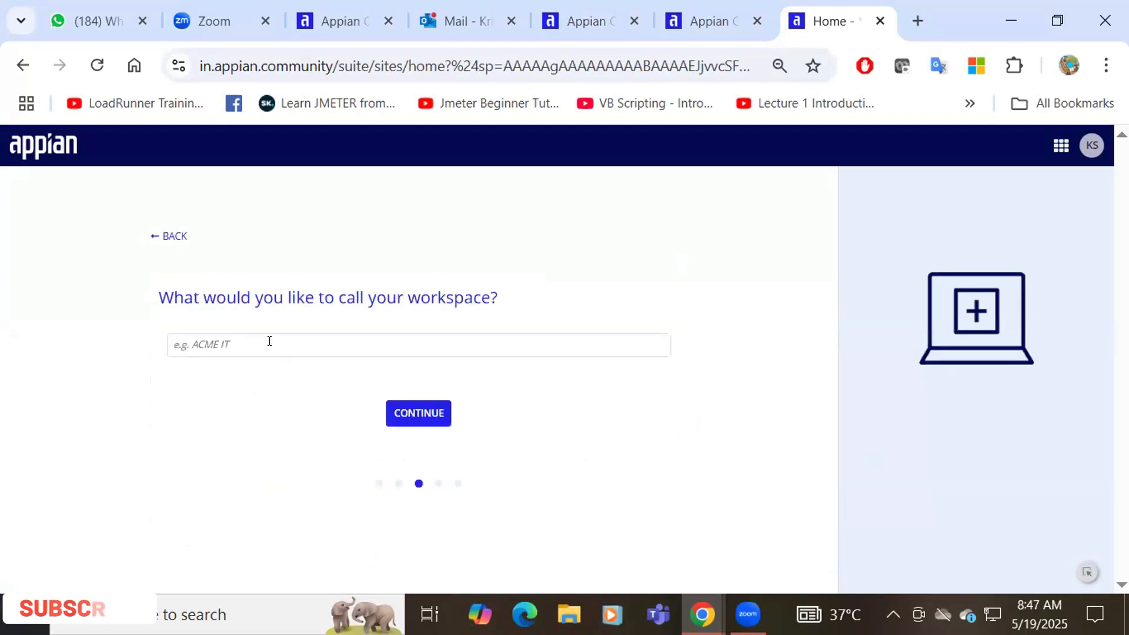
Name the workspace JAM, skip inviting peers, and accept the licence agreement
left_click(270, 341)
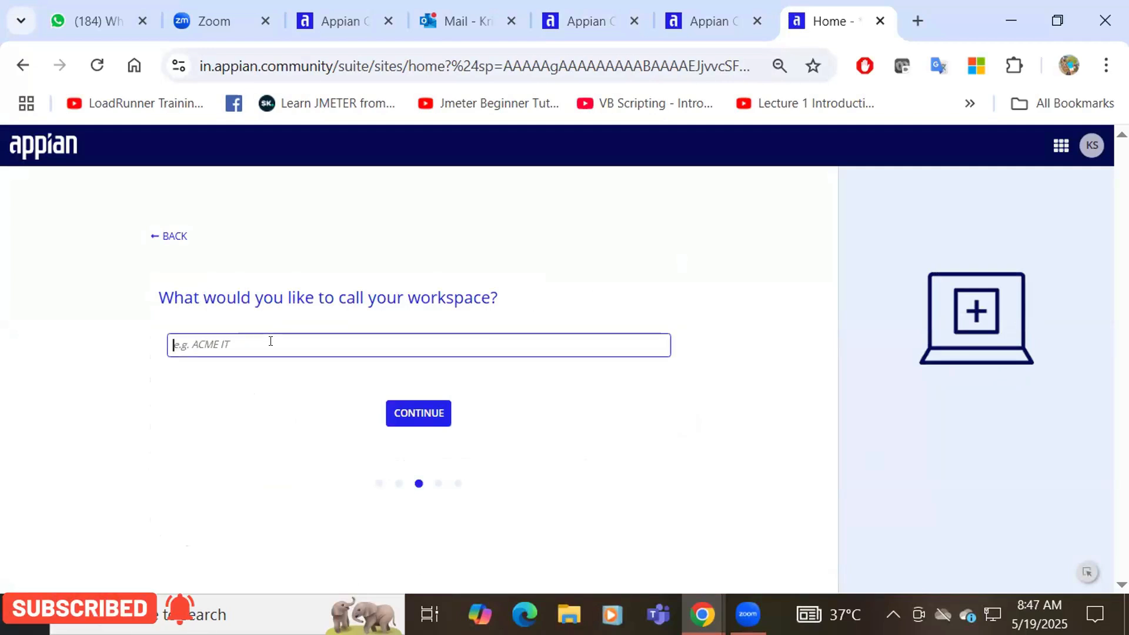
type("JAM")
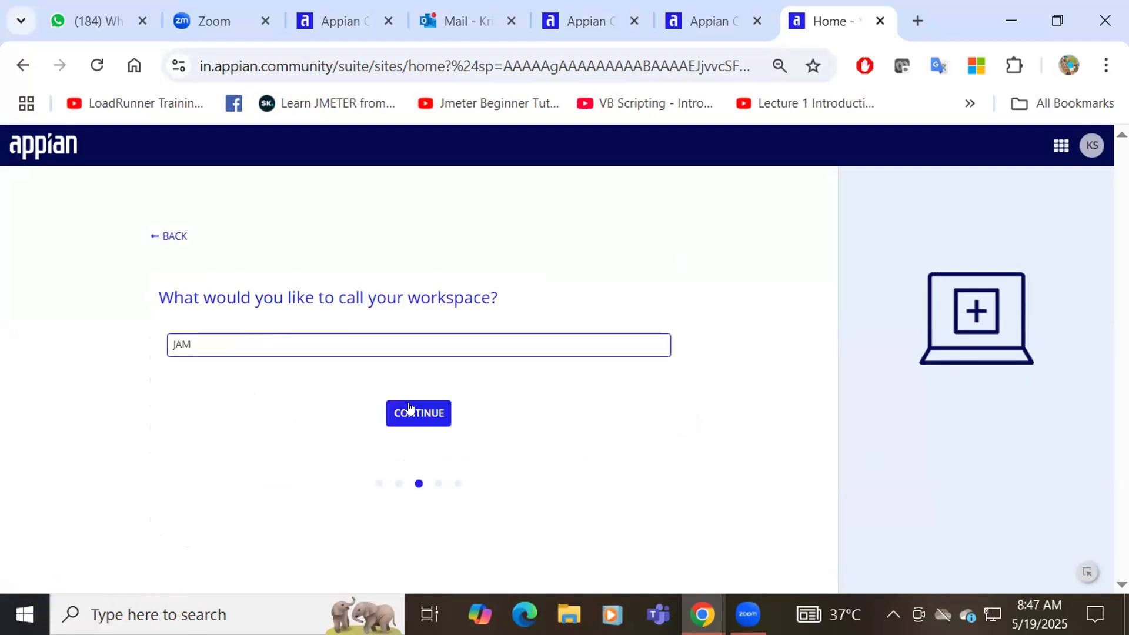
left_click(410, 407)
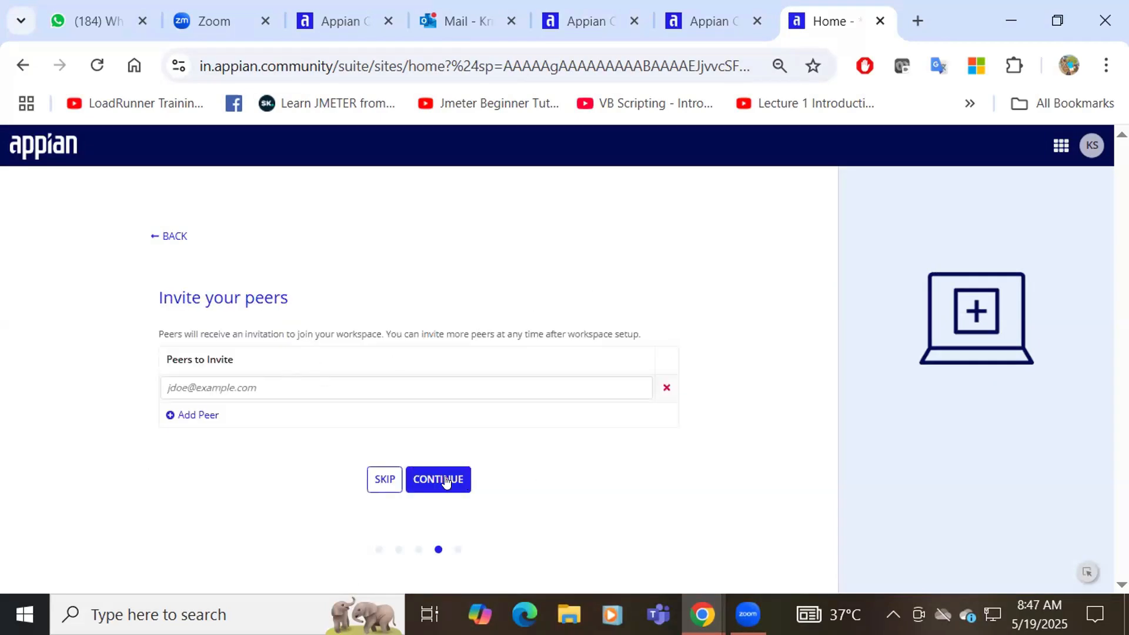
left_click(378, 483)
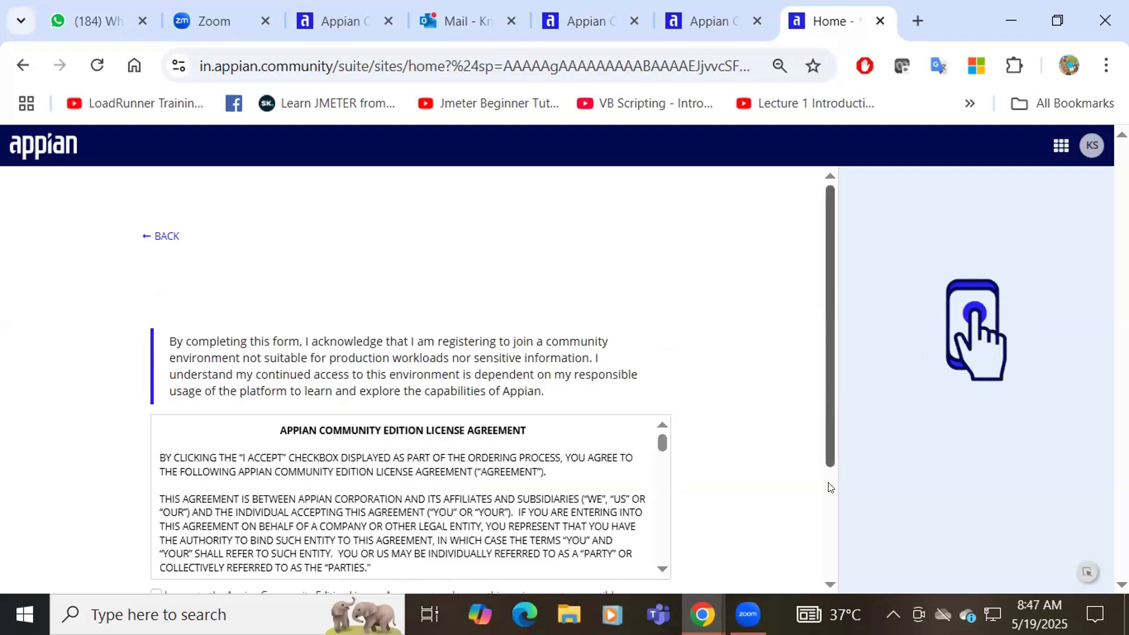
scroll(828, 524, "down", 3)
left_click(155, 431)
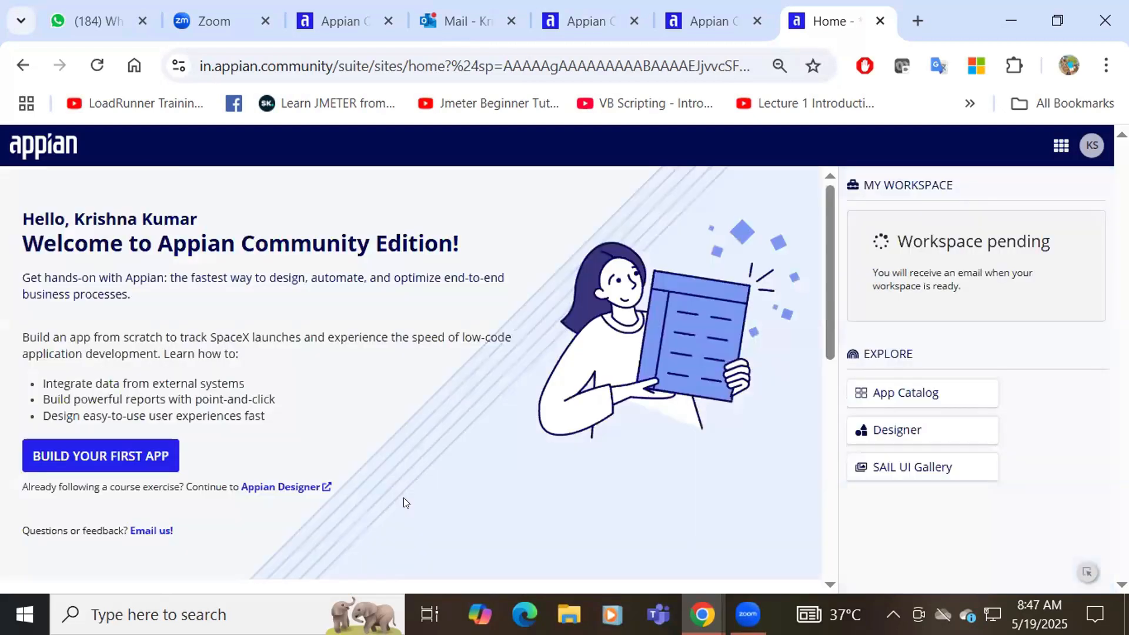
Open the Build Your First App course and Appian Designer in separate tabs, ending on Designer
left_click(81, 457)
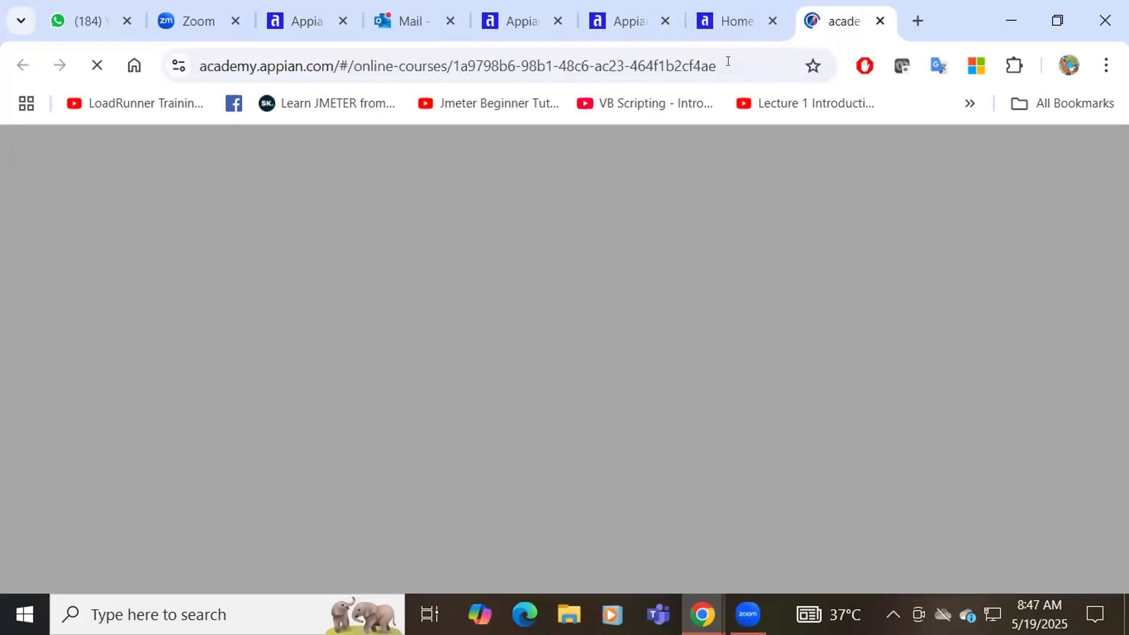
left_click(722, 30)
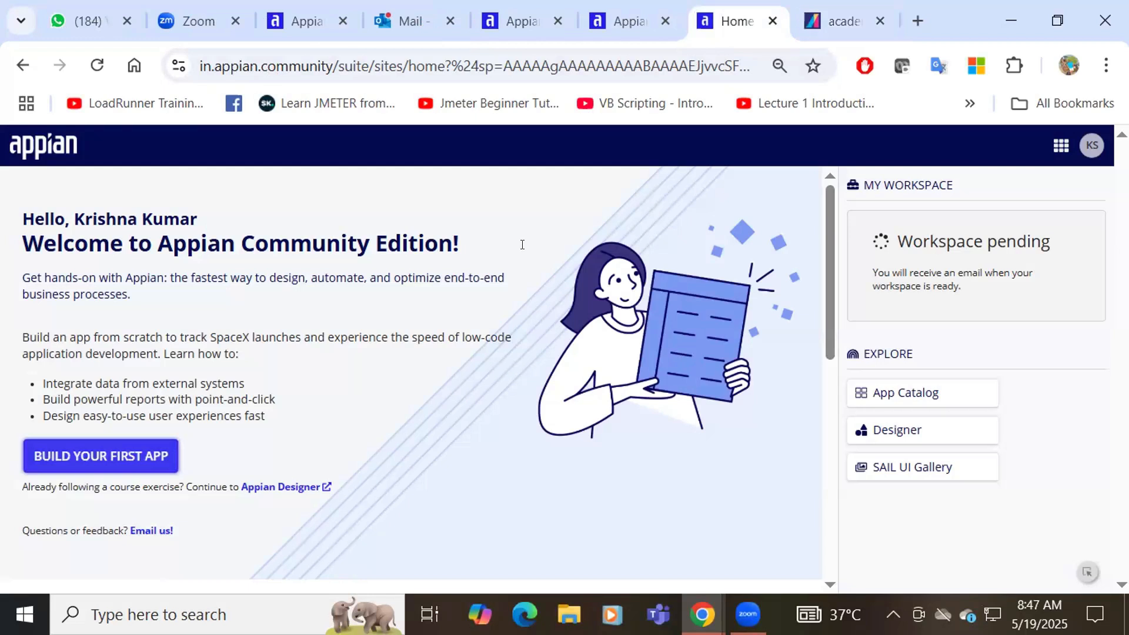
left_click(270, 492)
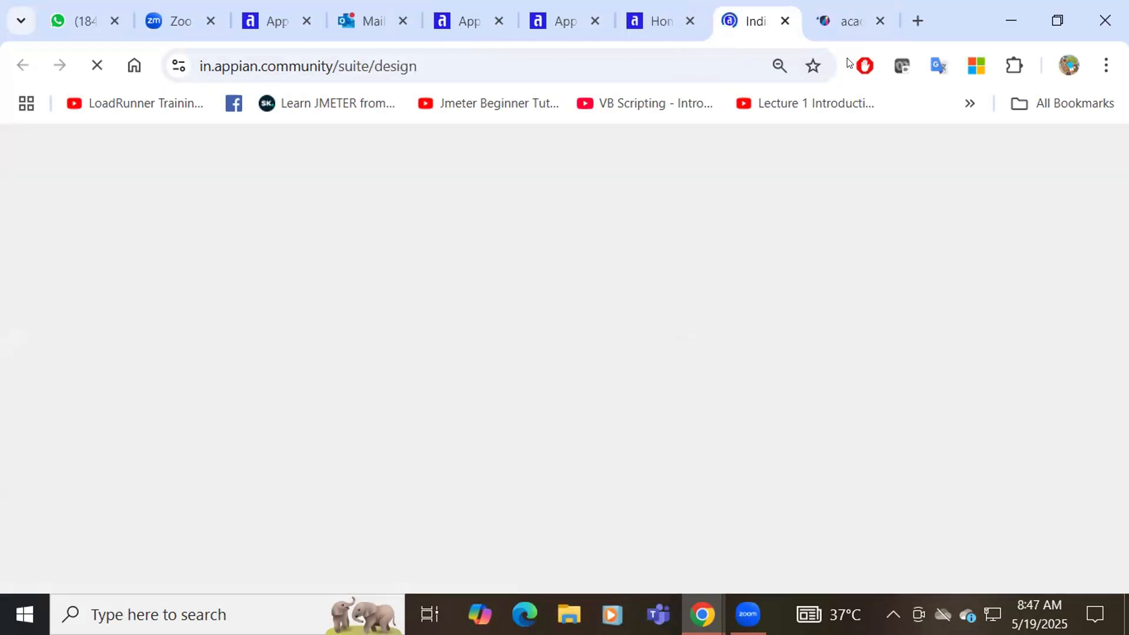
key("ctrl+Tab")
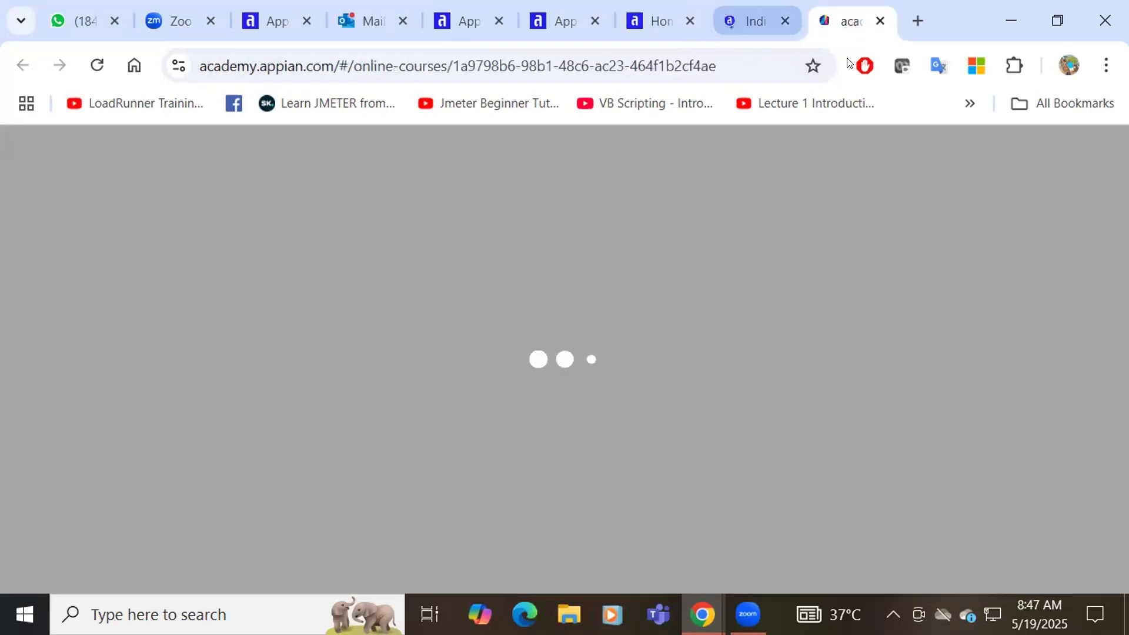
key("ctrl+shift+Tab")
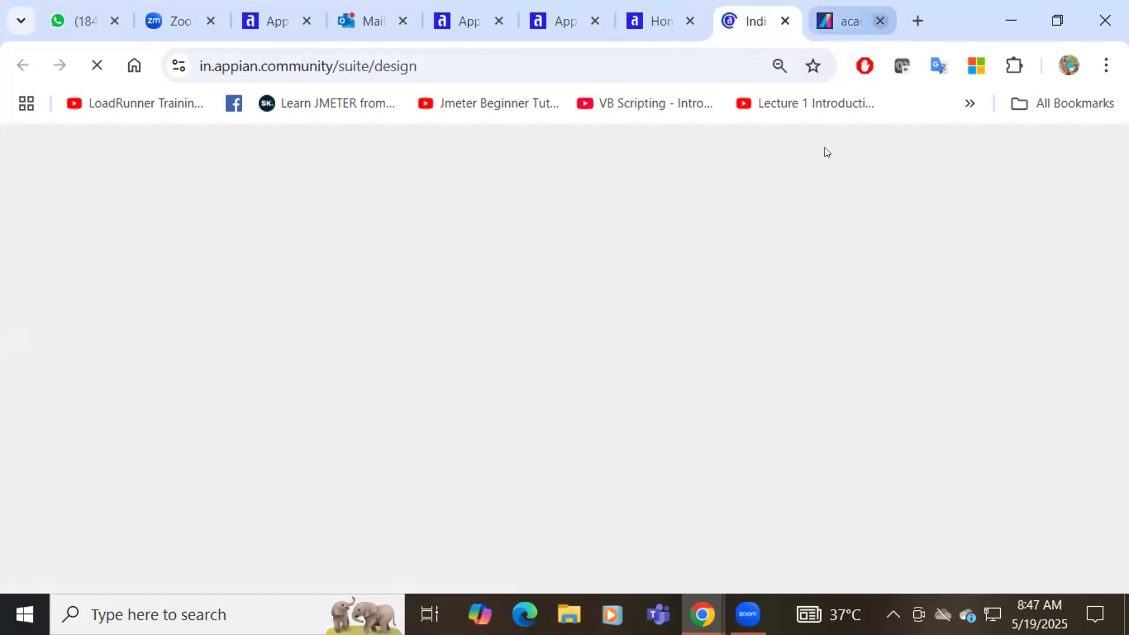
key("ctrl+Tab")
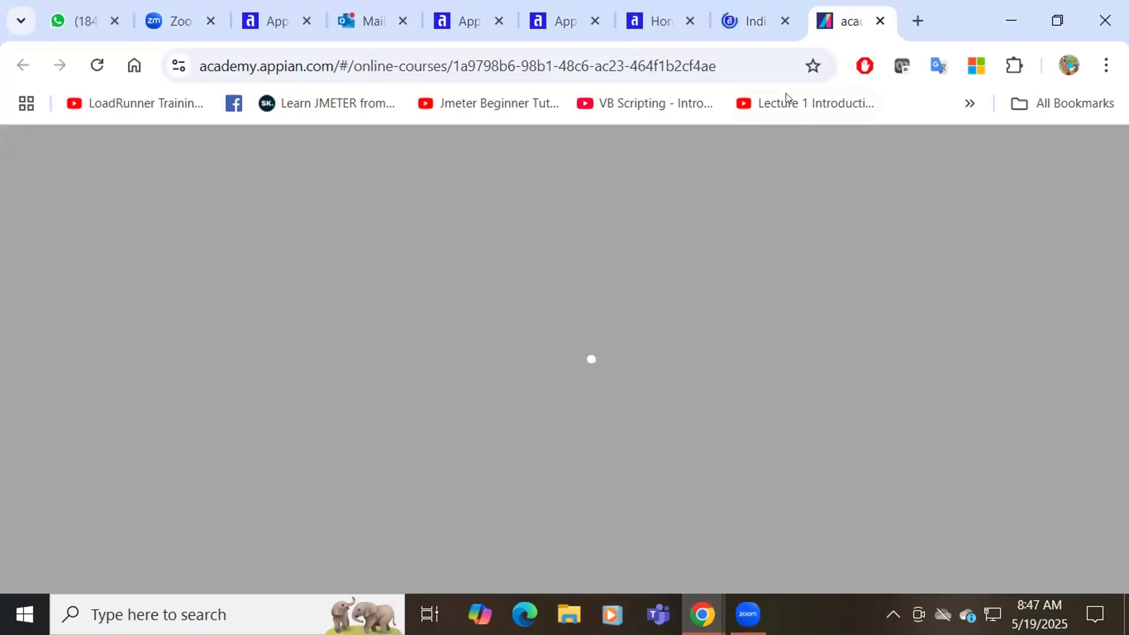
key("ctrl+shift+Tab")
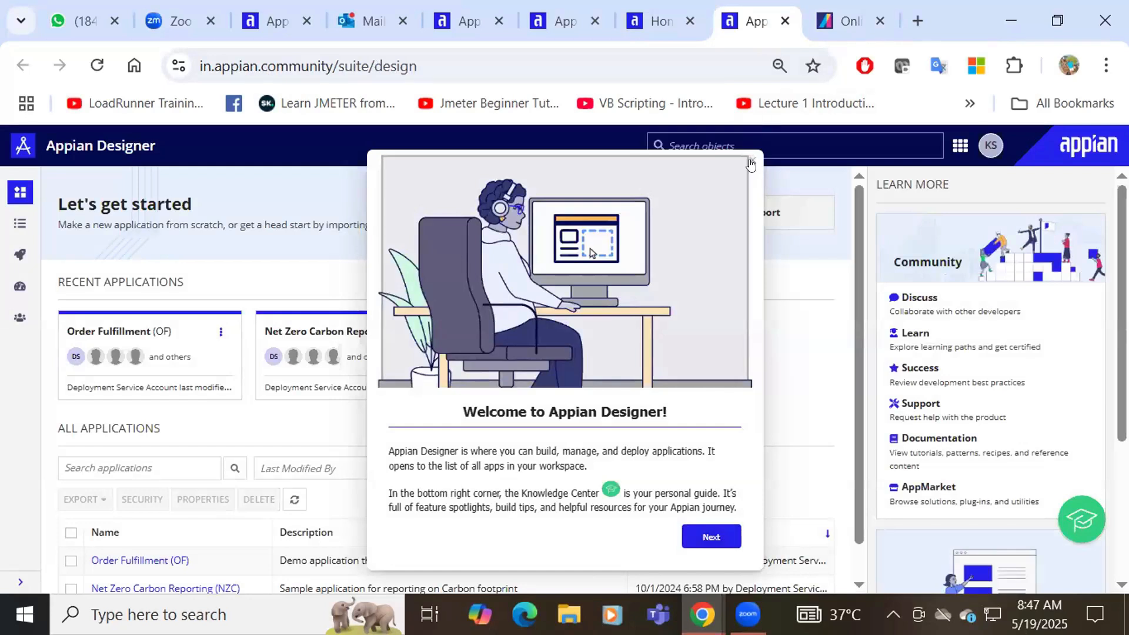
Create a new application named OFOS and save its default security settings
key("Escape")
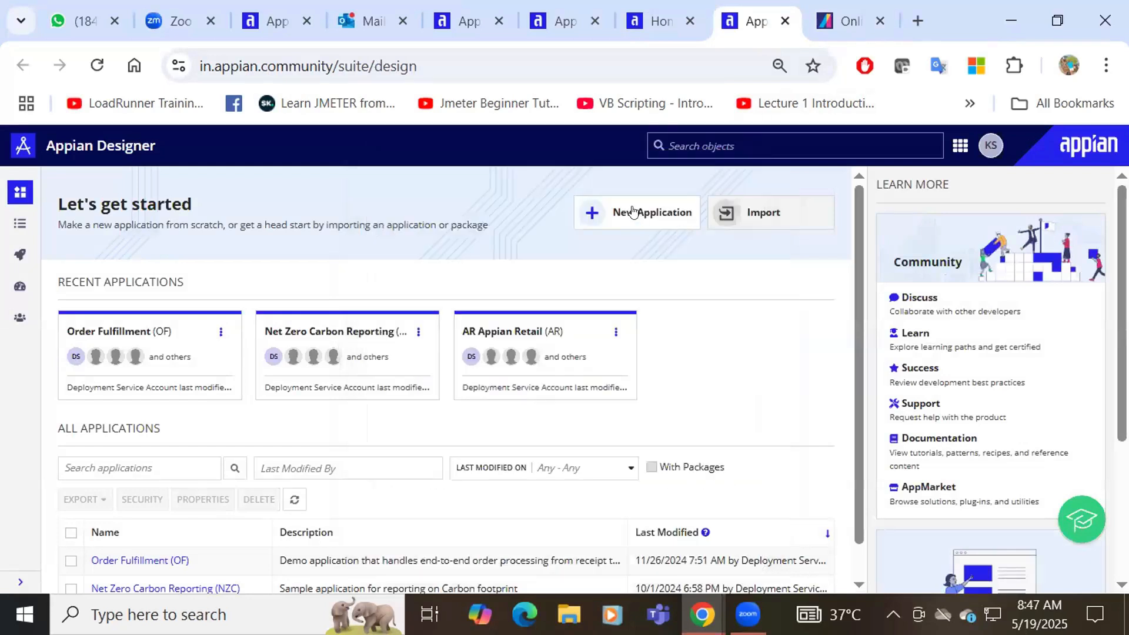
left_click(633, 212)
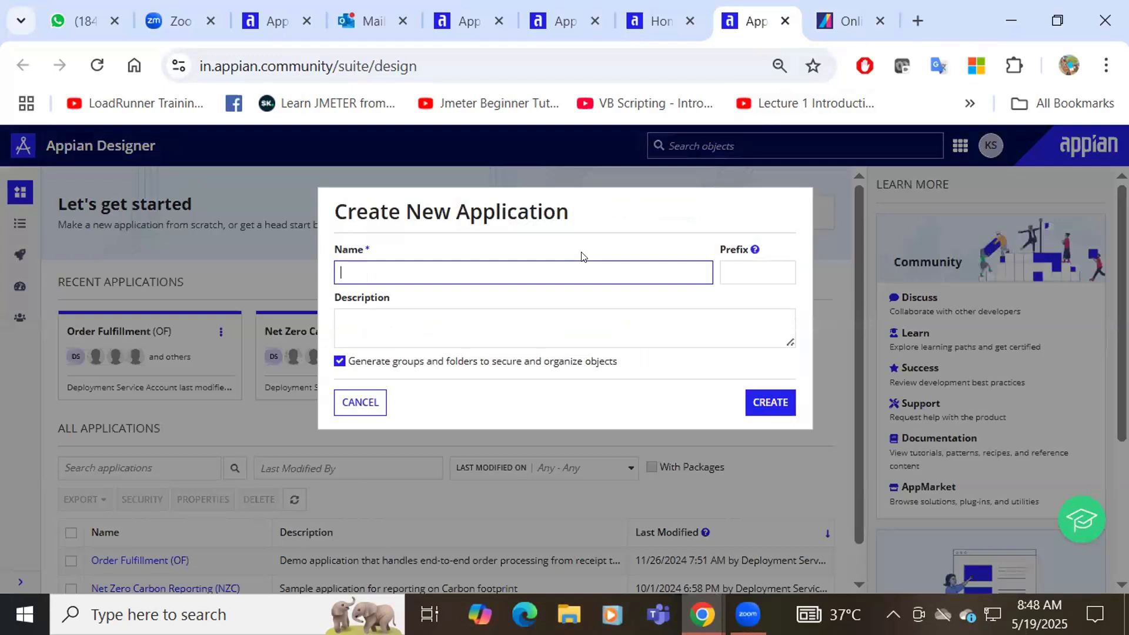
type("O")
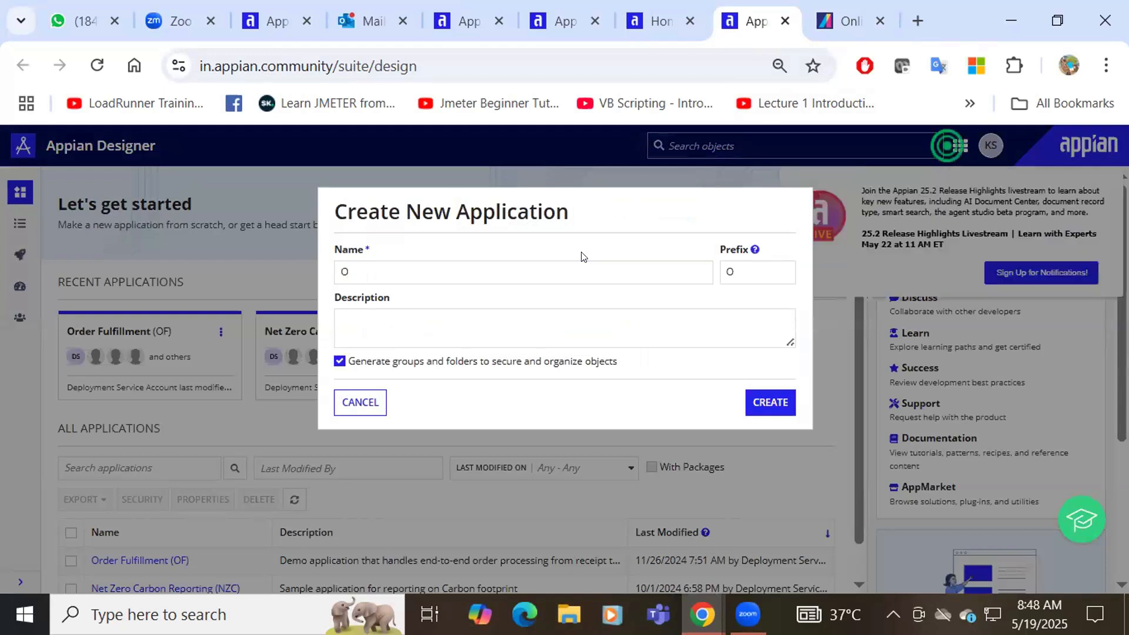
left_click(513, 275)
type("FO")
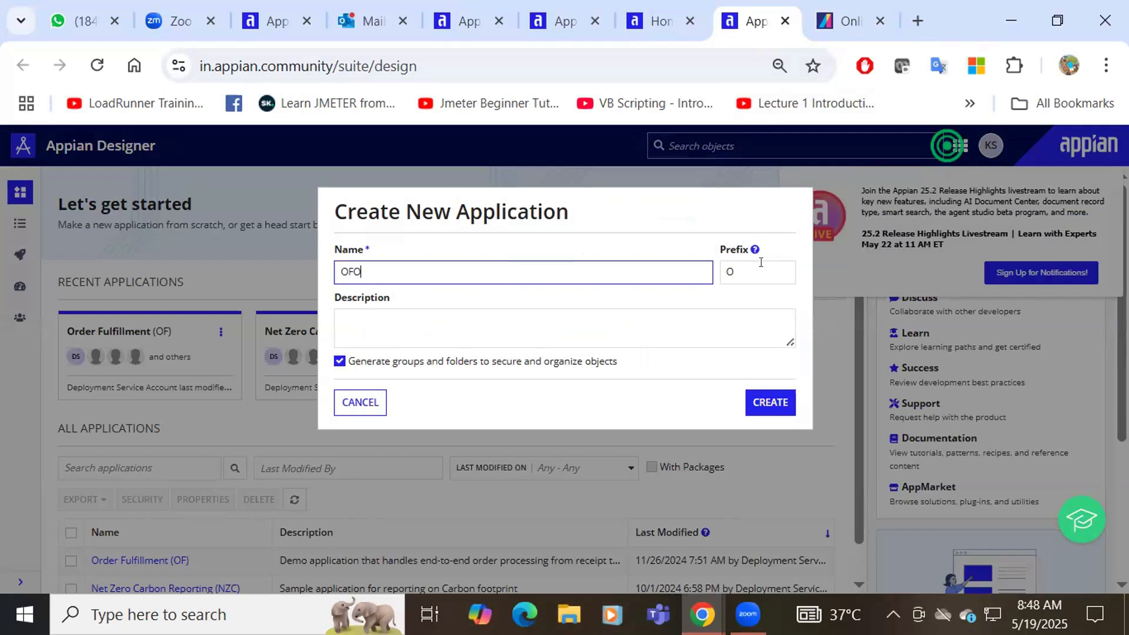
type("S")
left_click(758, 407)
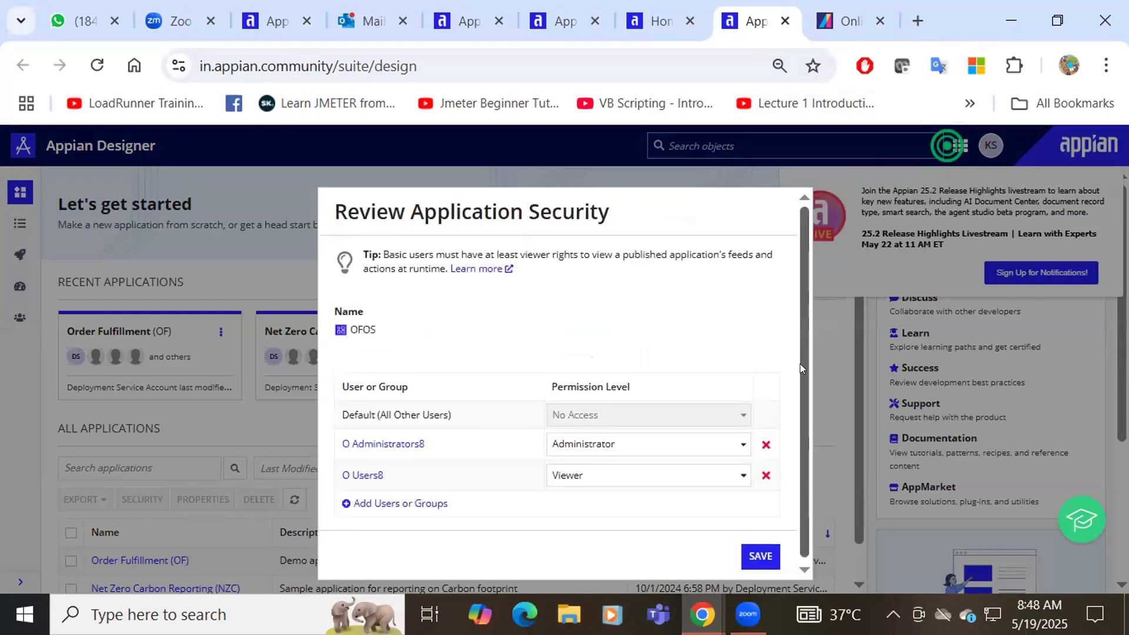
left_click(759, 555)
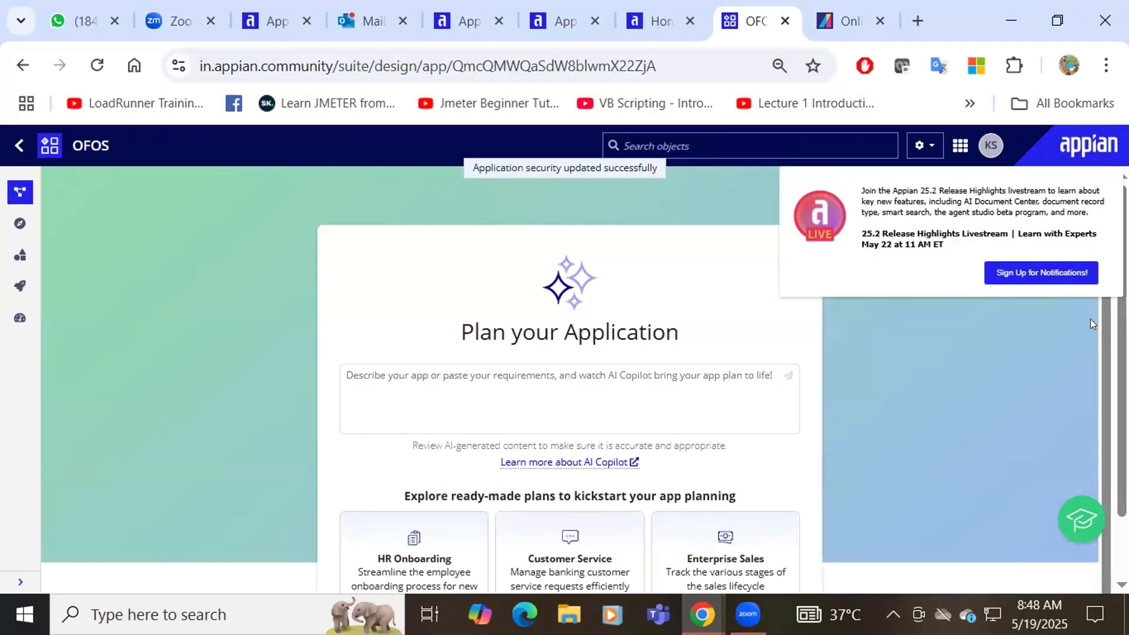
Start from the Customer Service plan and display OFOS's object list
scroll(1101, 325, "down", 1)
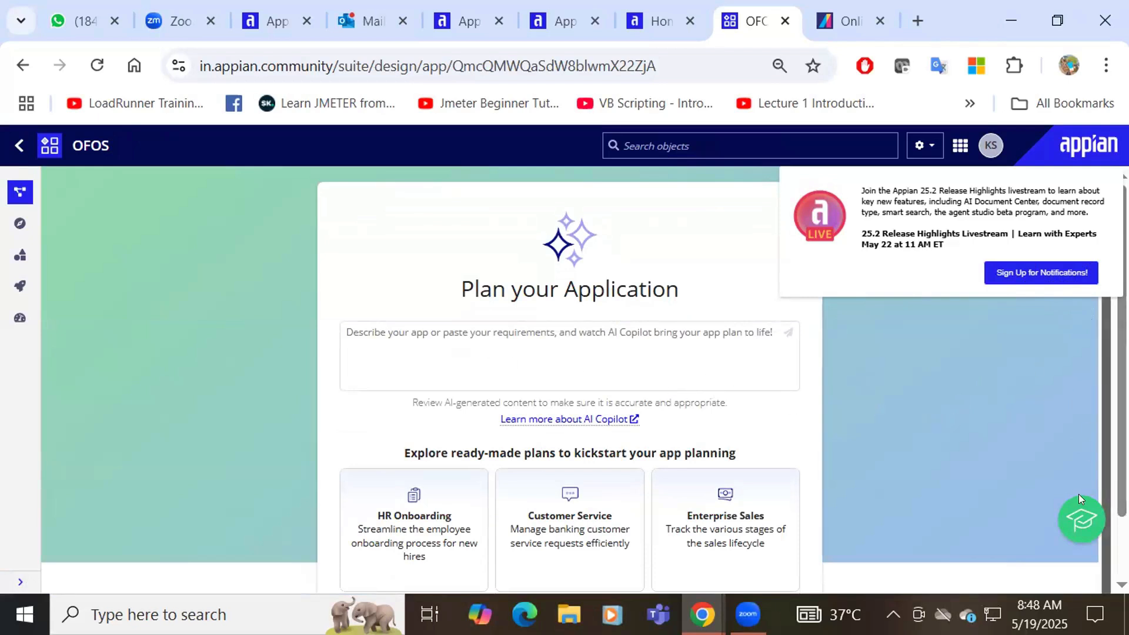
left_click(531, 516)
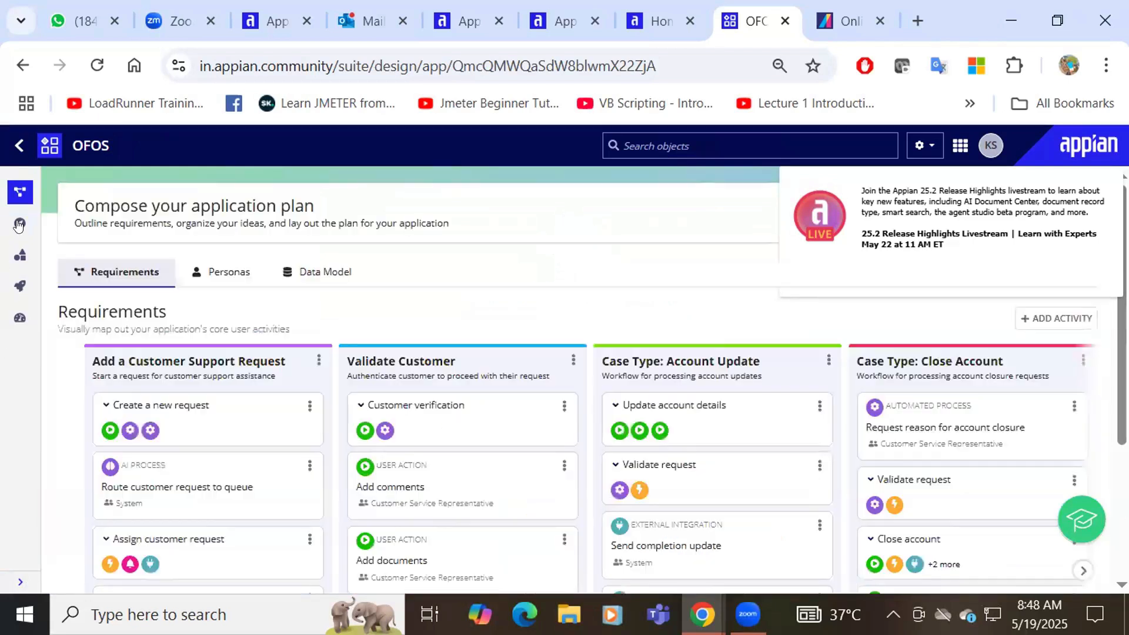
left_click(19, 224)
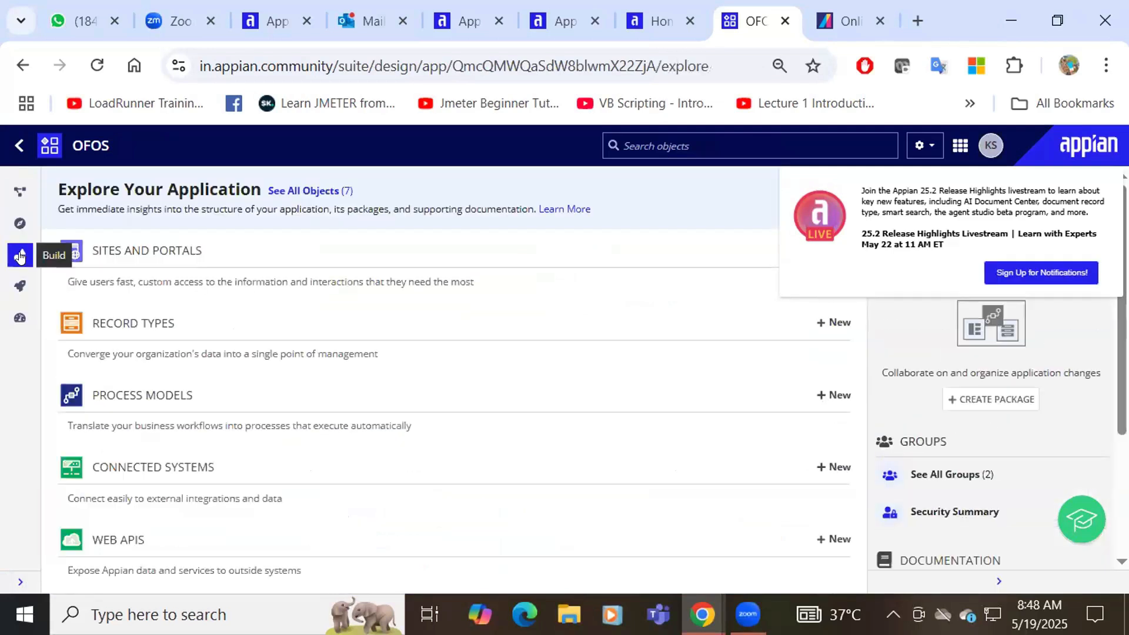
left_click(20, 257)
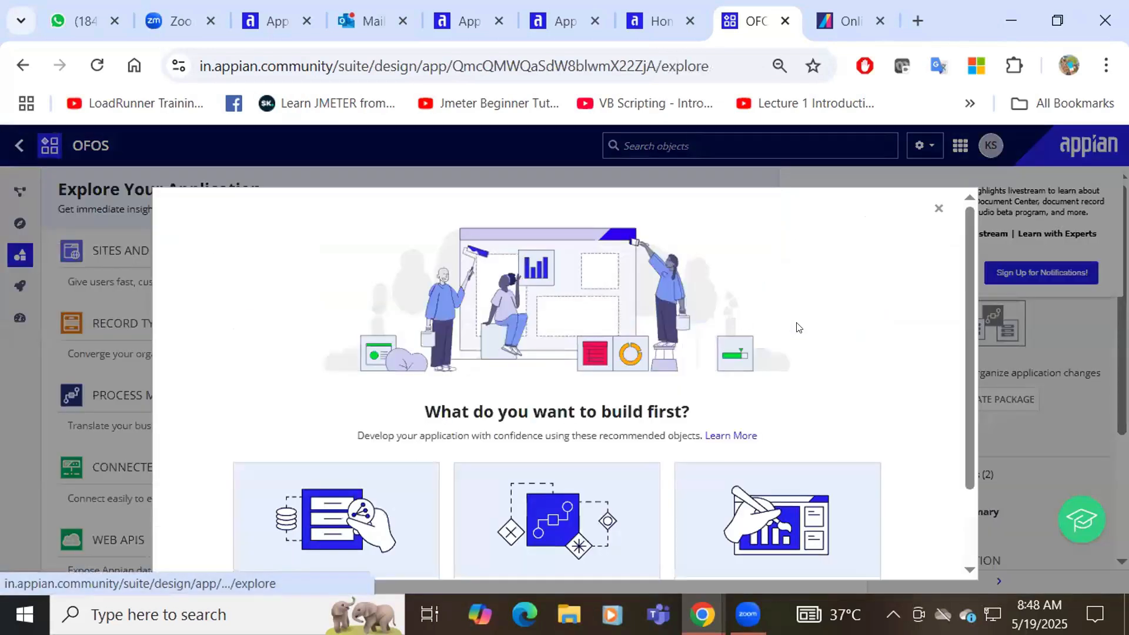
left_click(937, 208)
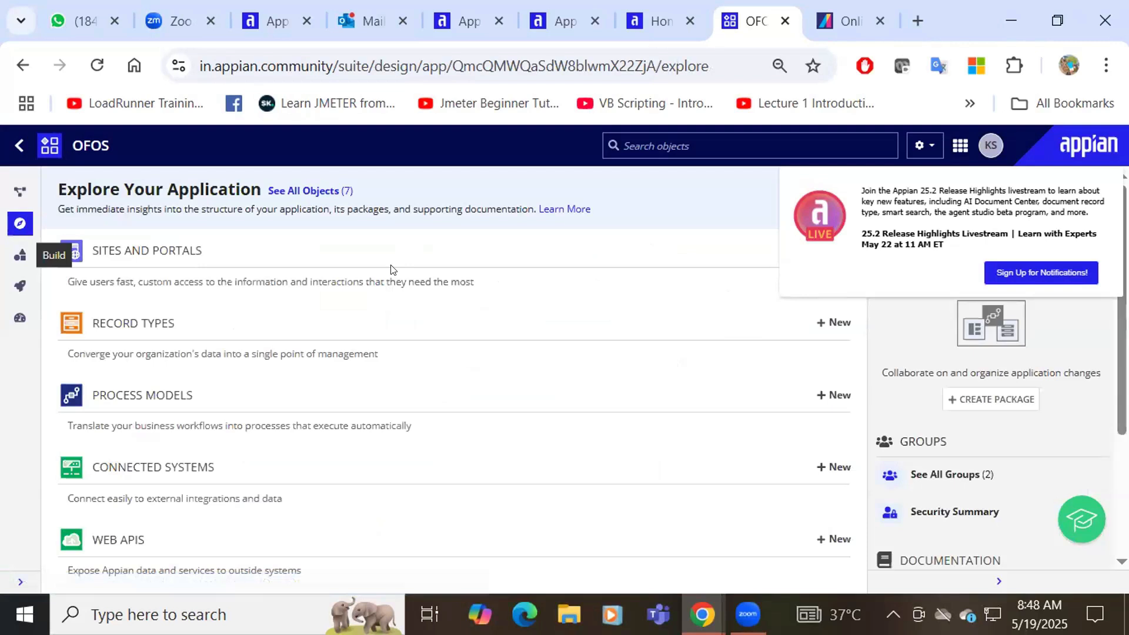
left_click(11, 259)
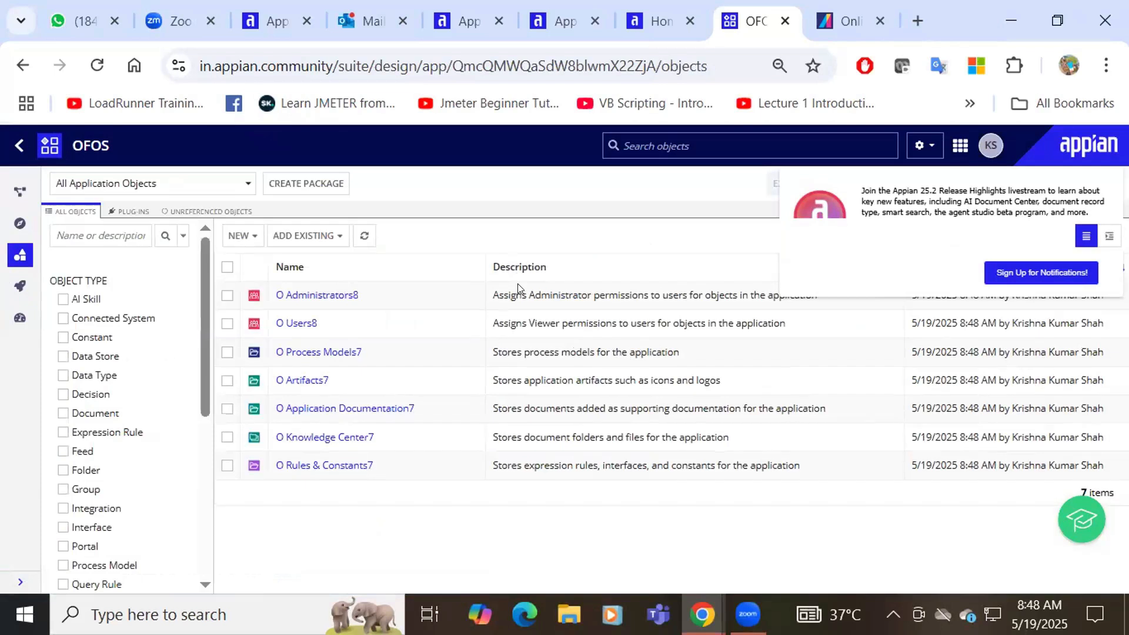
Start a new record type and enter the name OfoodType
left_click(245, 237)
left_click(260, 269)
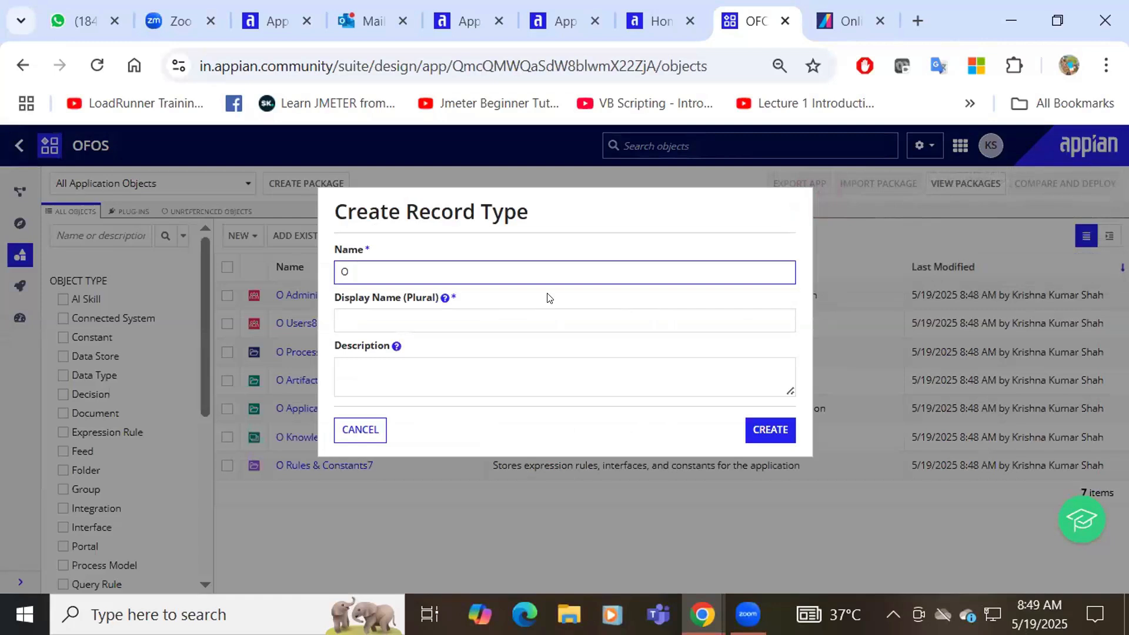
key("BackSpace")
type("Foo")
type("dtype")
key("BackSpace")
key("BackSpace")
key("BackSpace")
key("BackSpace")
key("BackSpace")
key("BackSpace")
key("BackSpace")
type("F")
key("BackSpace")
type("PFoo")
key("BackSpace")
key("BackSpace")
key("BackSpace")
key("BackSpace")
type("OfcodType")
Create the record type, save its security, and begin defining its data source
left_click(764, 434)
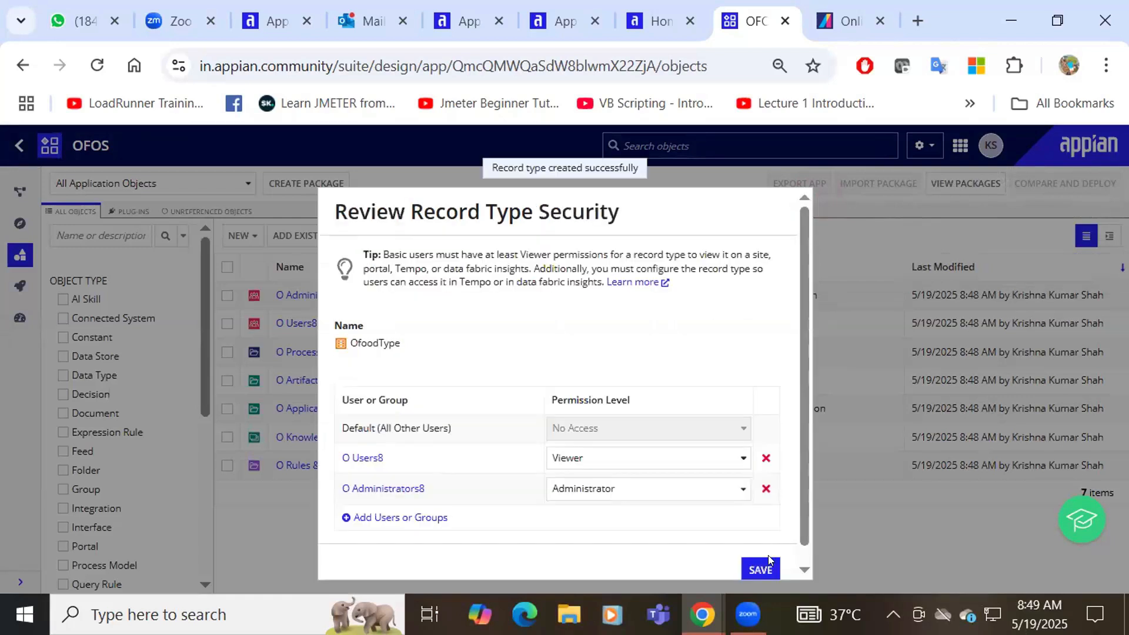
left_click(760, 570)
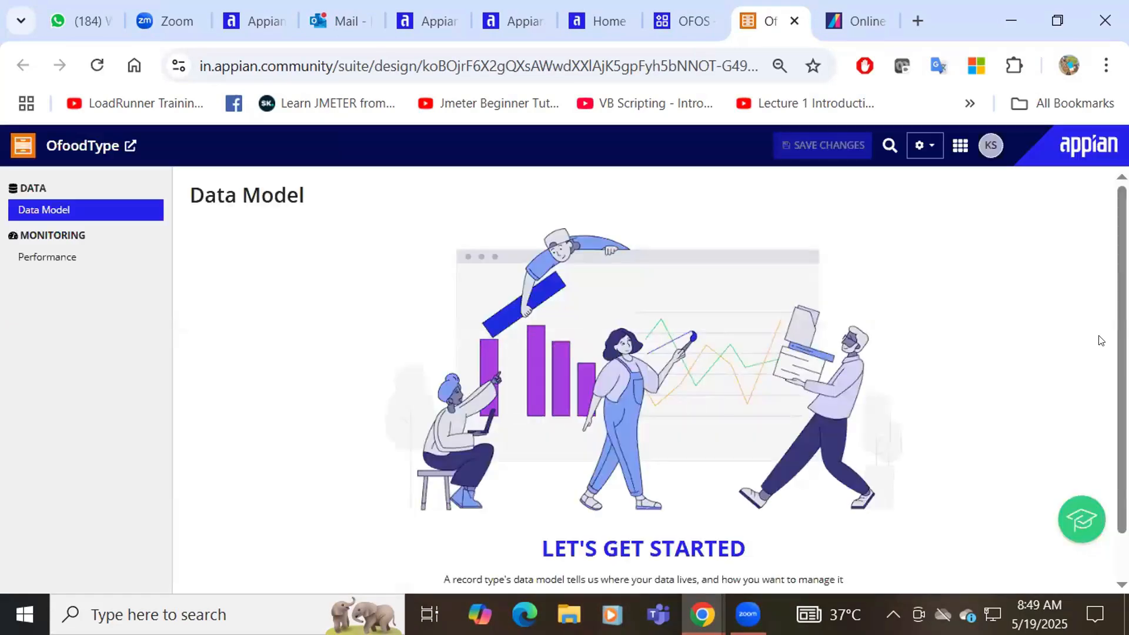
scroll(647, 382, "down", 1)
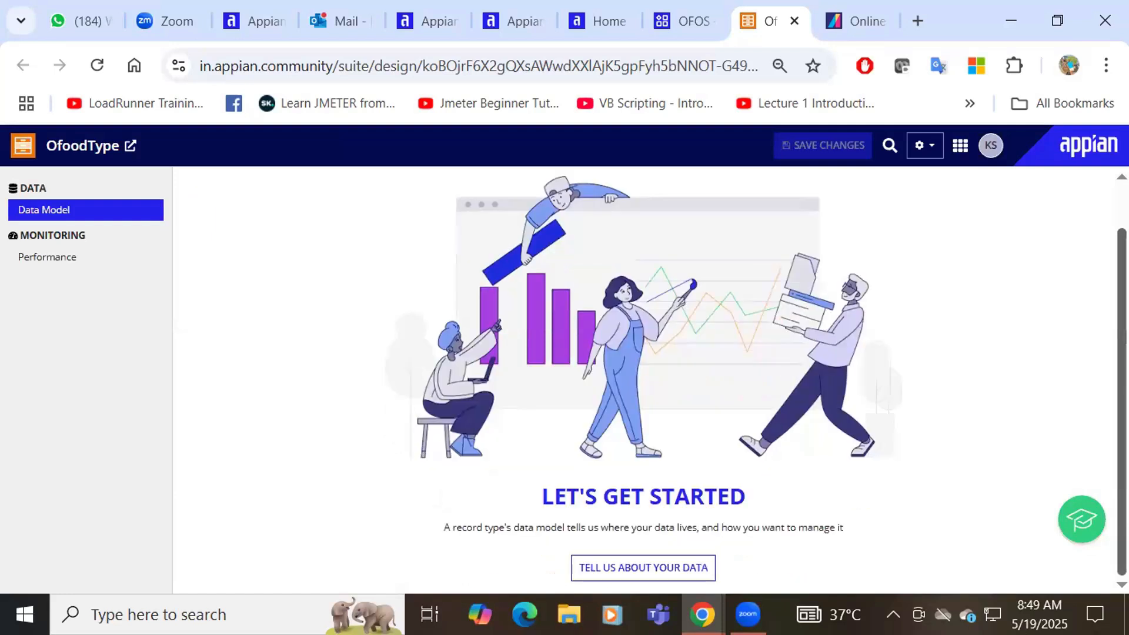
left_click(631, 566)
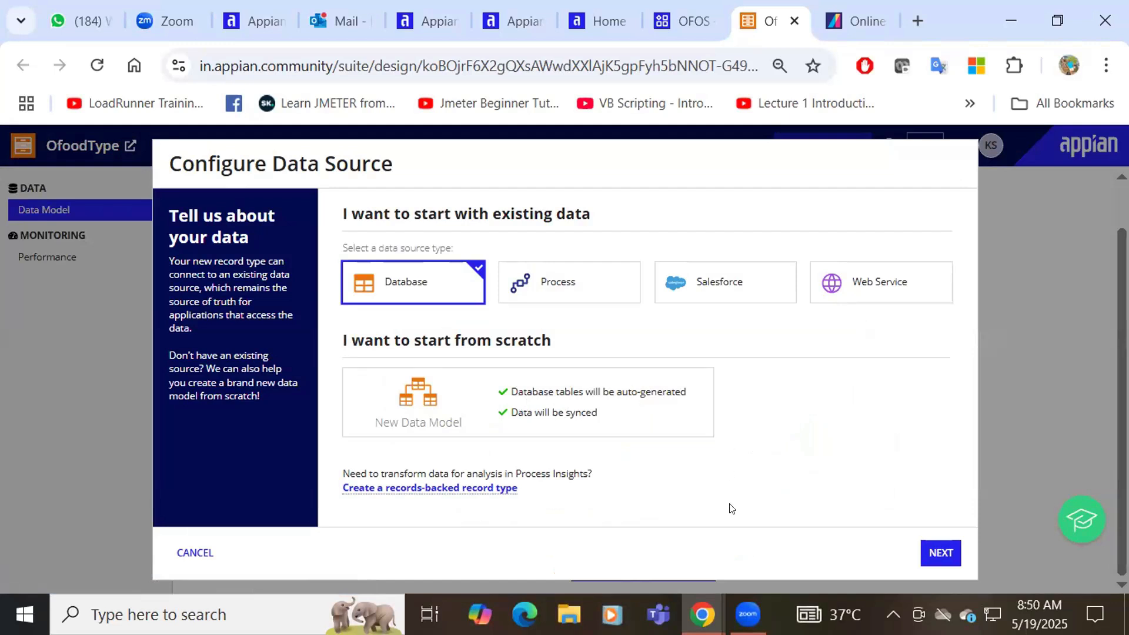
mouse_move(703, 615)
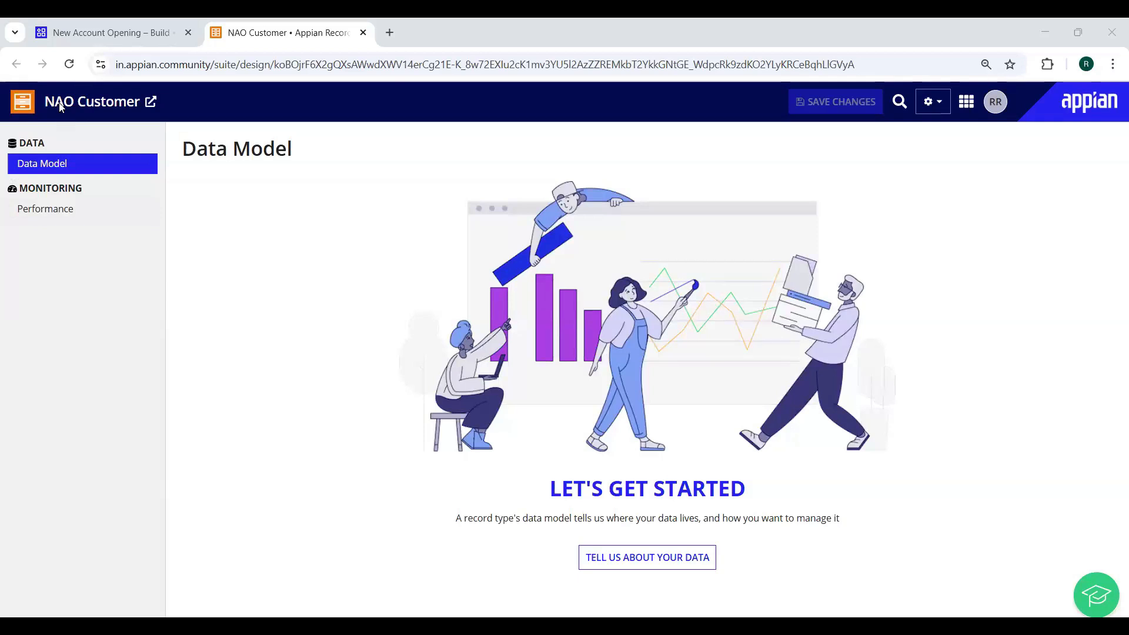
Set up the NAO Customer data source as a new data model and continue
left_click(673, 510)
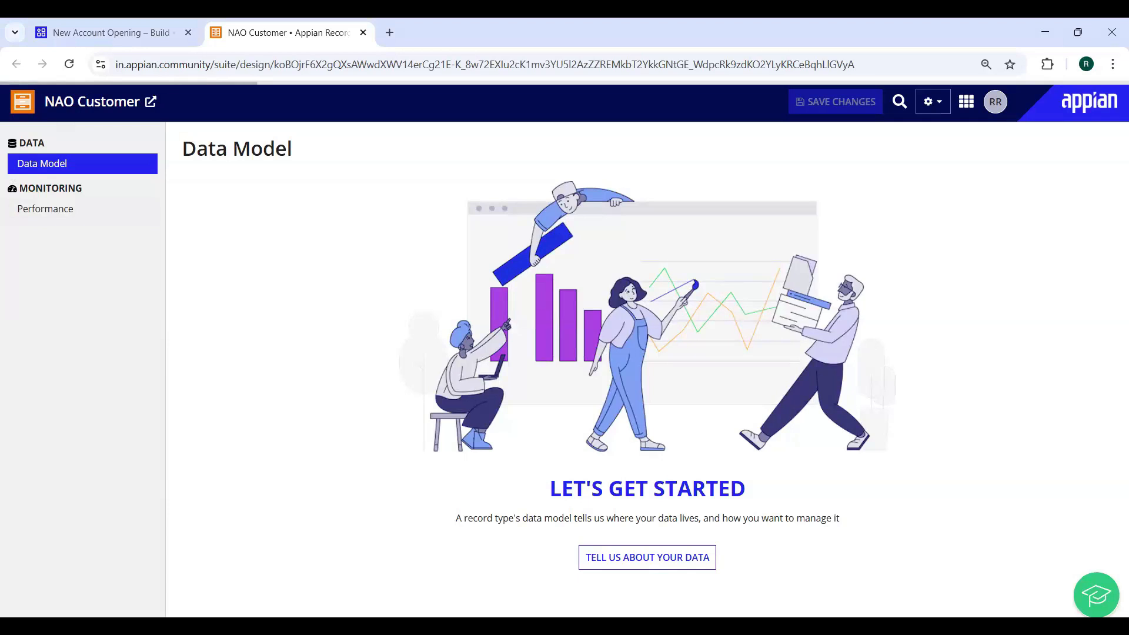
left_click(631, 553)
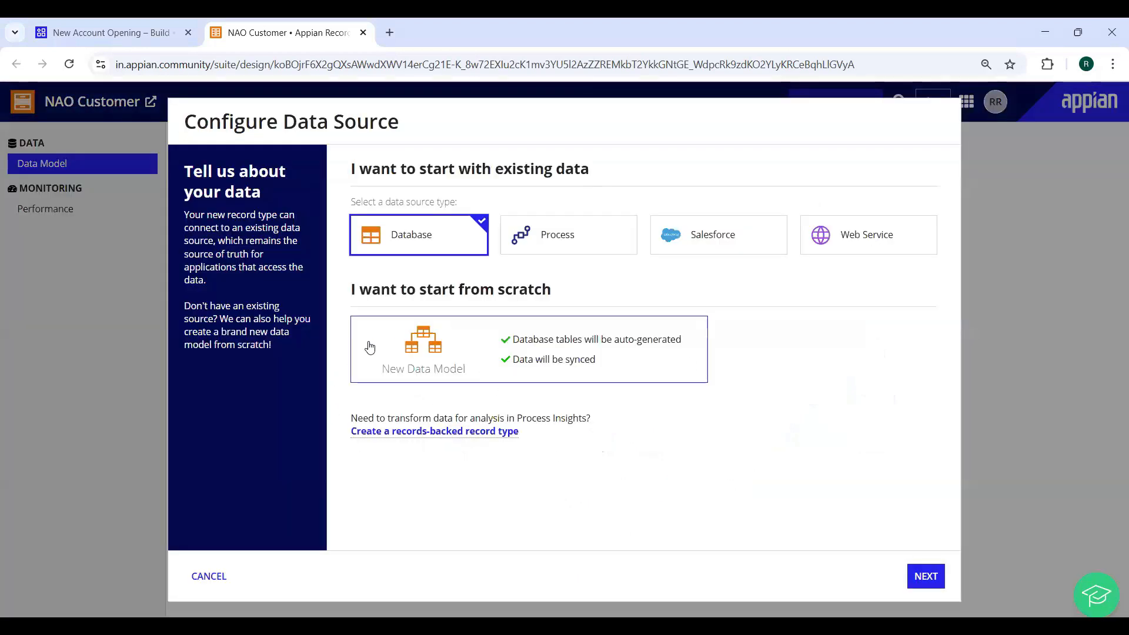
left_click(469, 355)
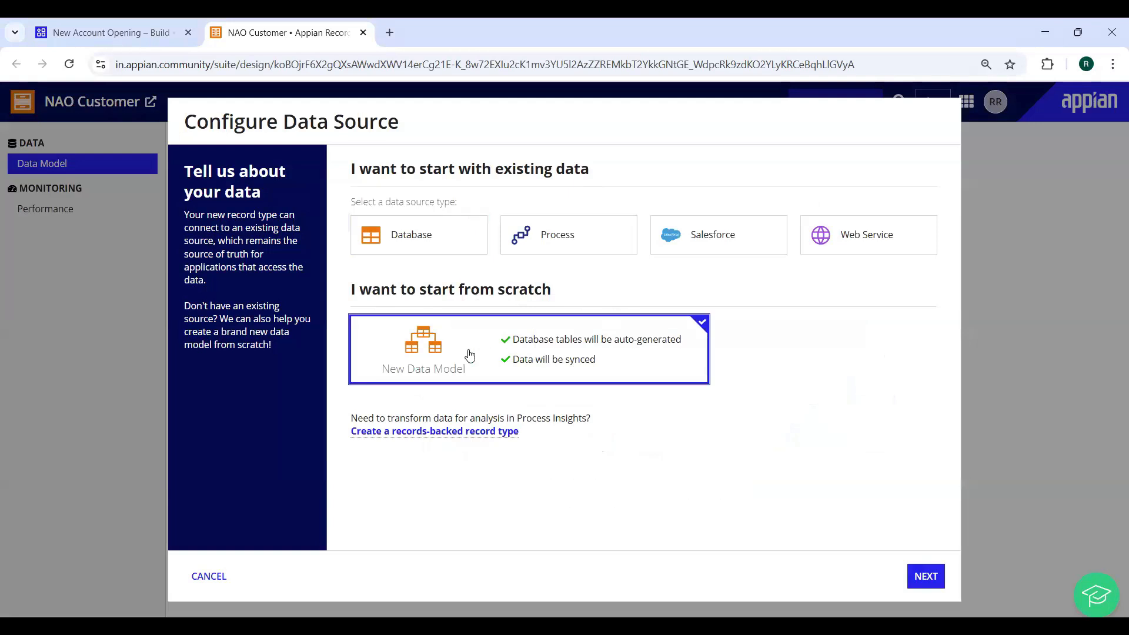
left_click(928, 573)
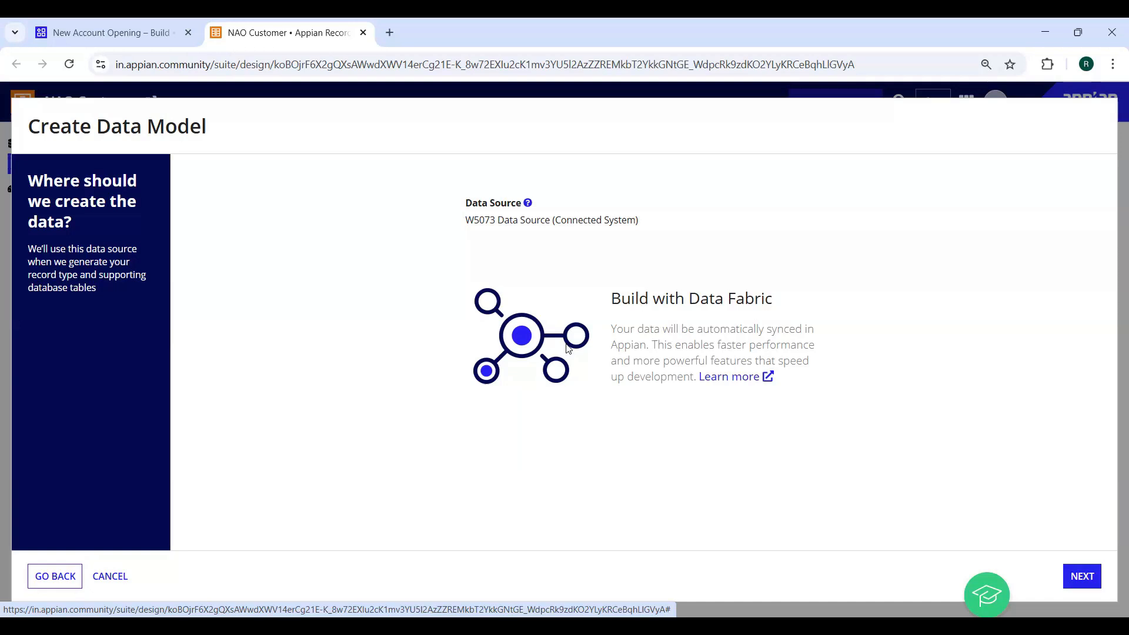
Advance to the Fields step listing id, createdBy, createdOn, modifiedBy and modifiedOn
left_click_drag(465, 220, 496, 221)
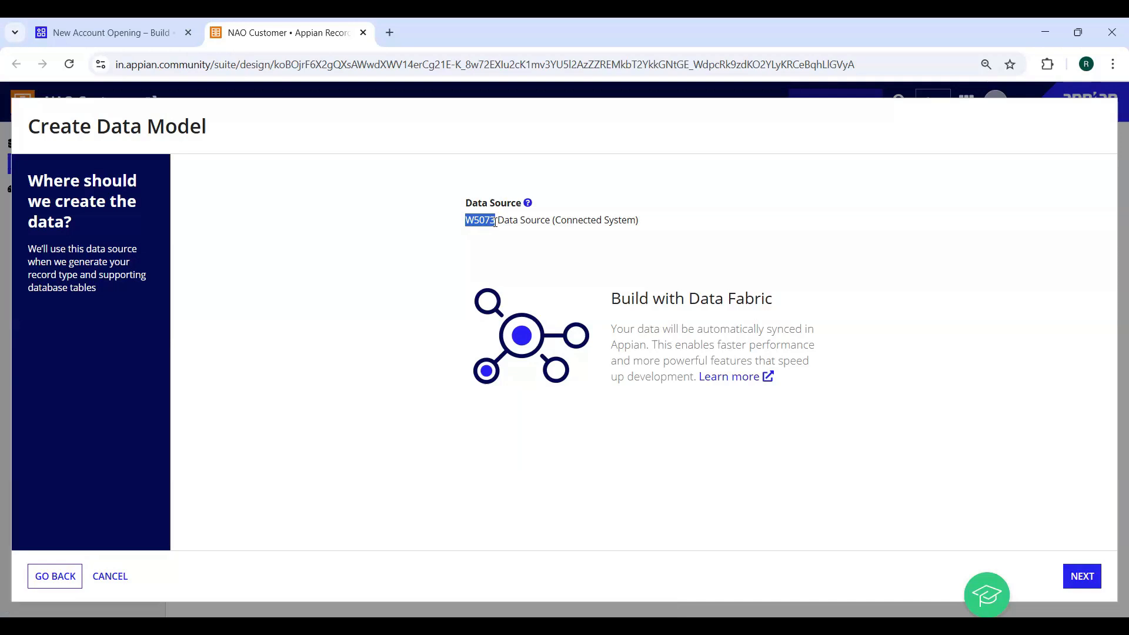
left_click(1086, 576)
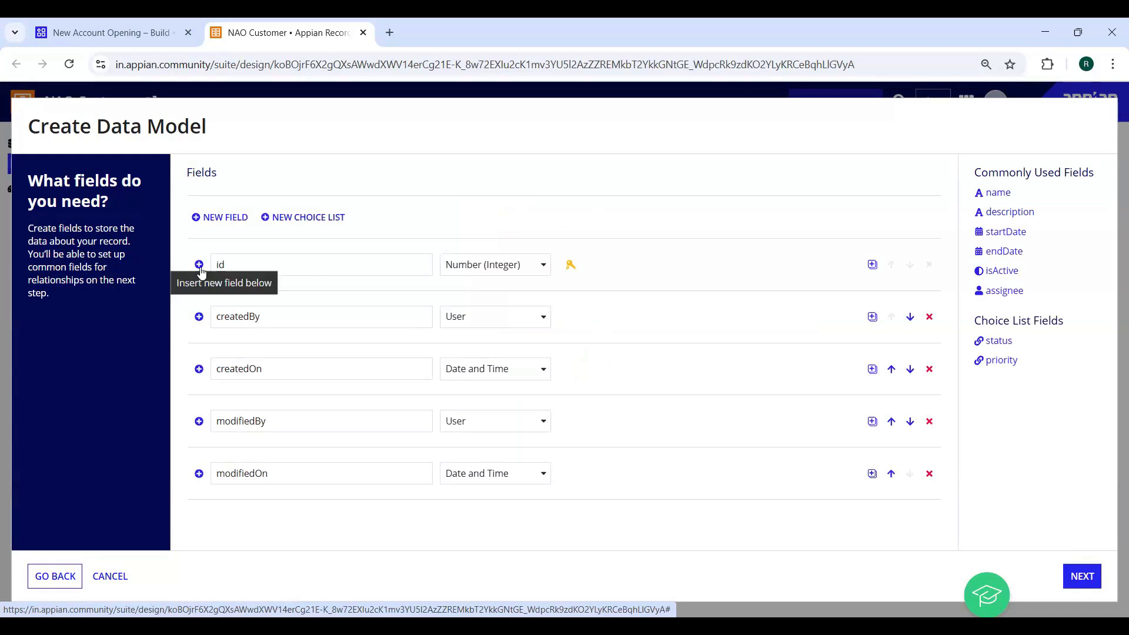
Rename the id key field to custId
left_click_drag(231, 266, 211, 270)
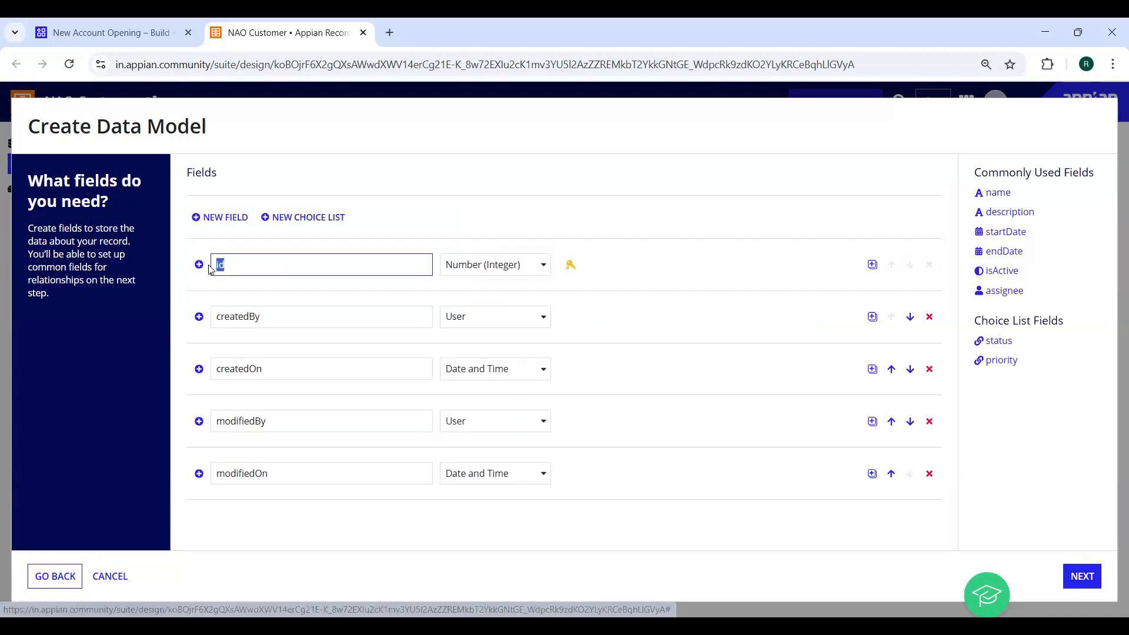
type("cis")
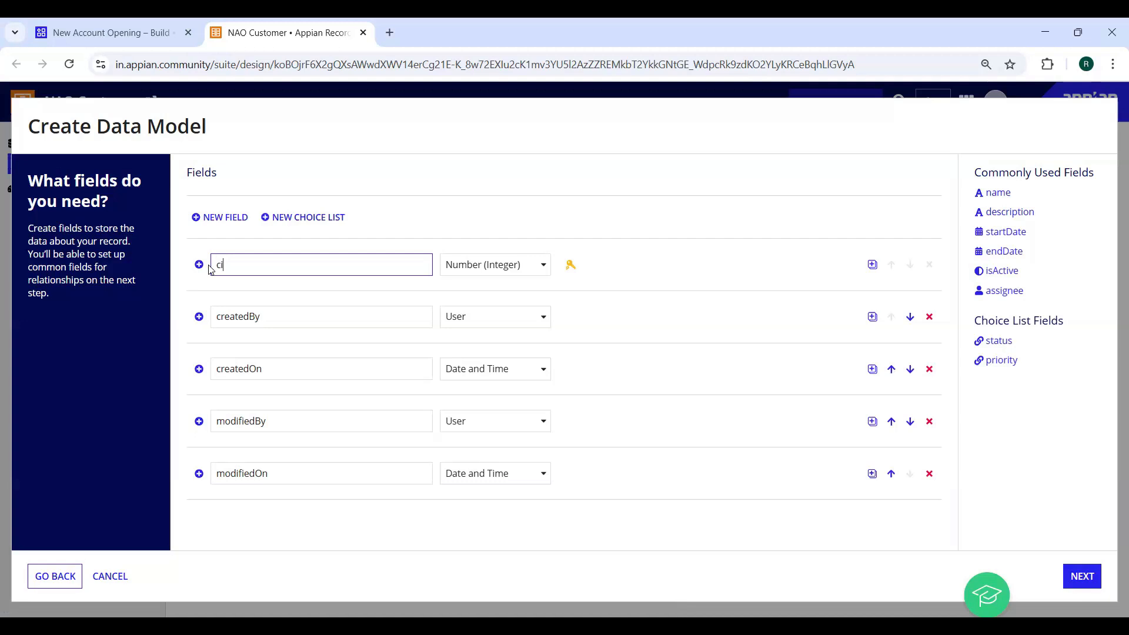
key("BackSpace")
key("BackSpace")
type("ustl")
type("d")
Add five new Text fields below custId
left_click(874, 265)
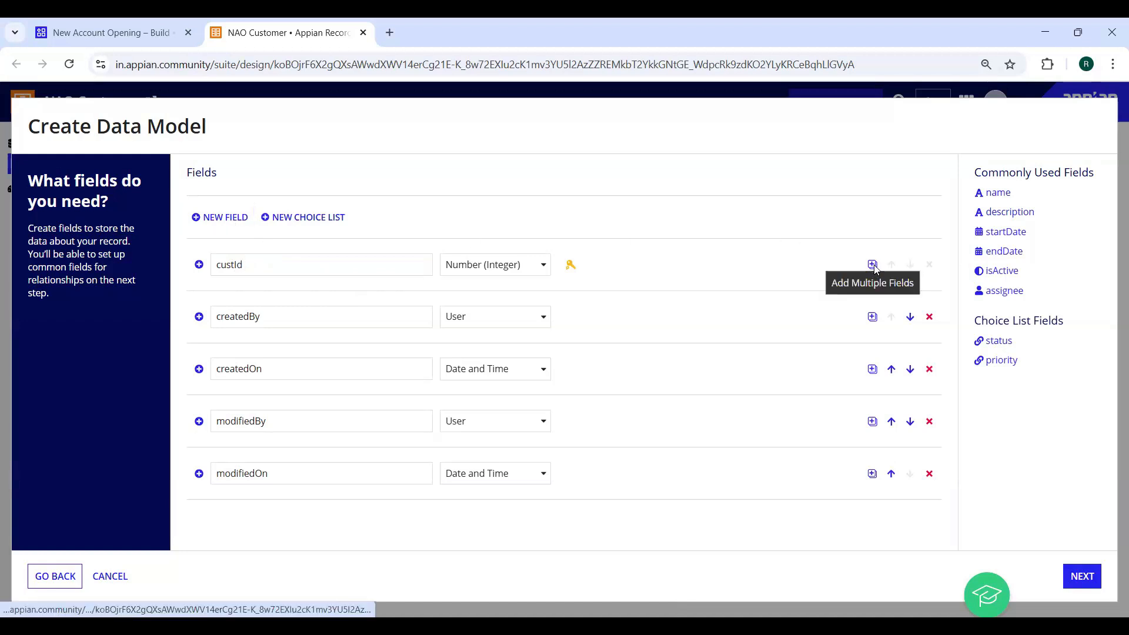
left_click(874, 266)
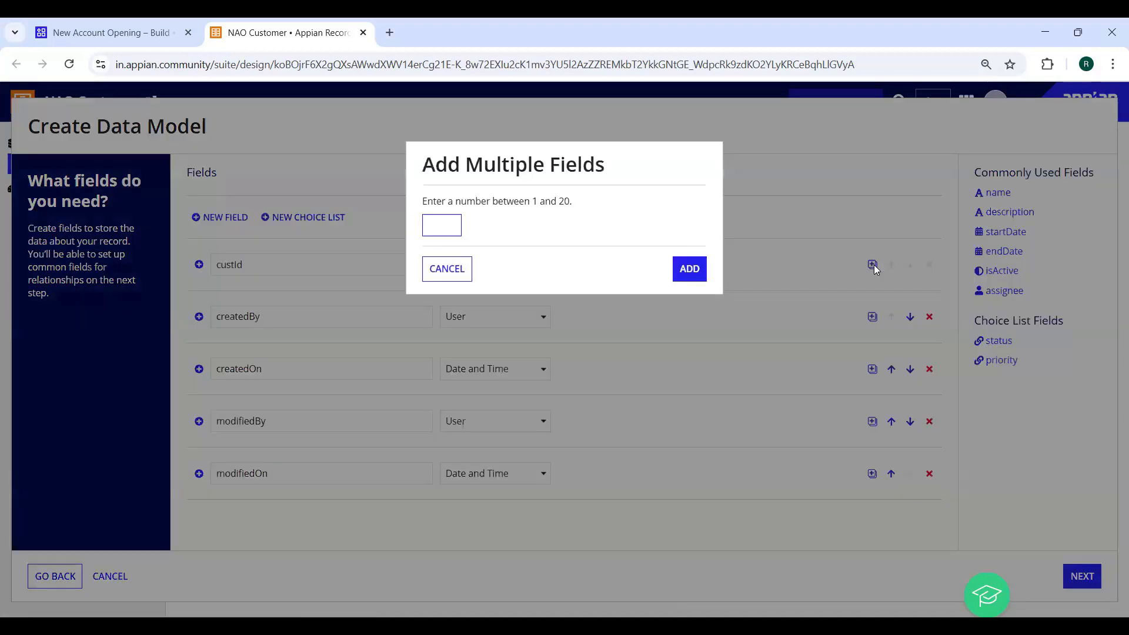
type("5")
left_click(690, 269)
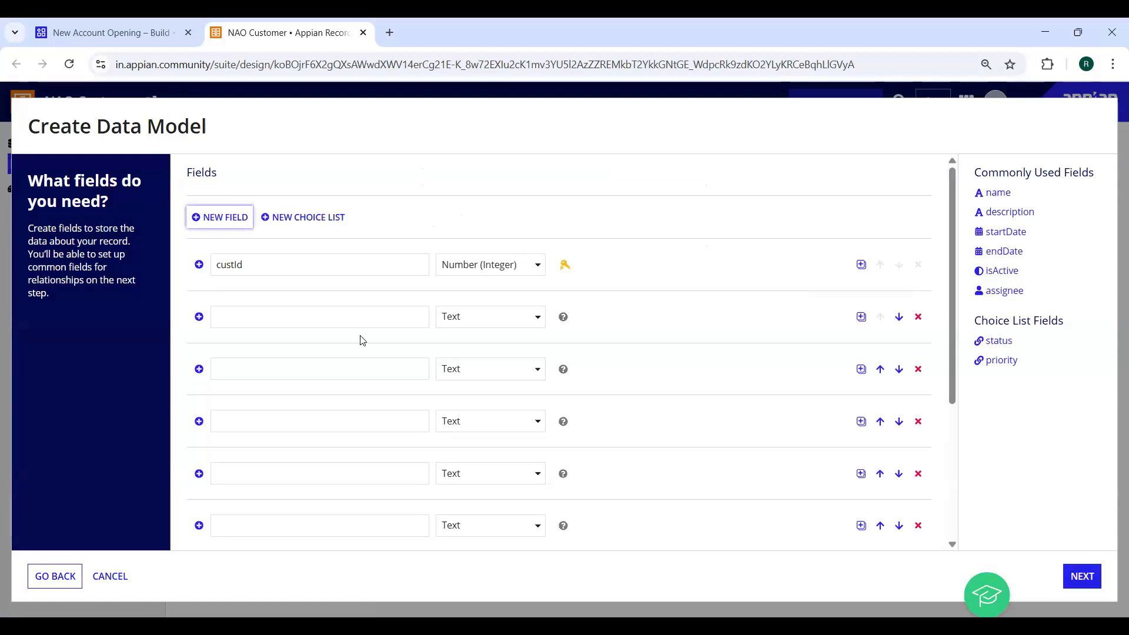
Name the empty field rows firstName, middleName, lastName and email
scroll(326, 347, "down", 4)
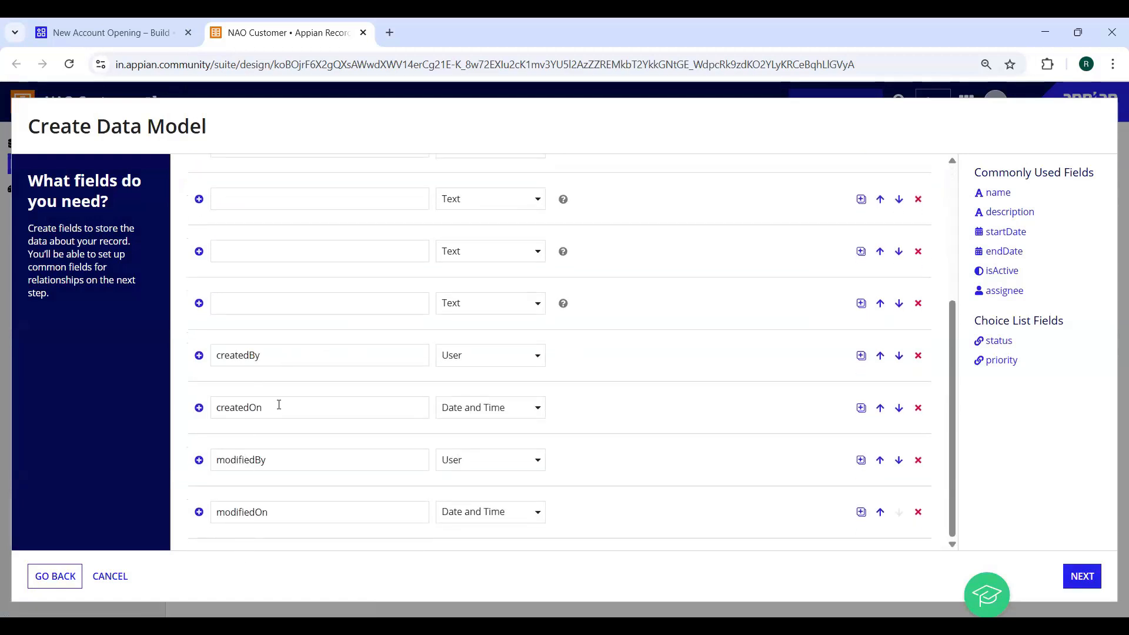
scroll(749, 300, "up", 5)
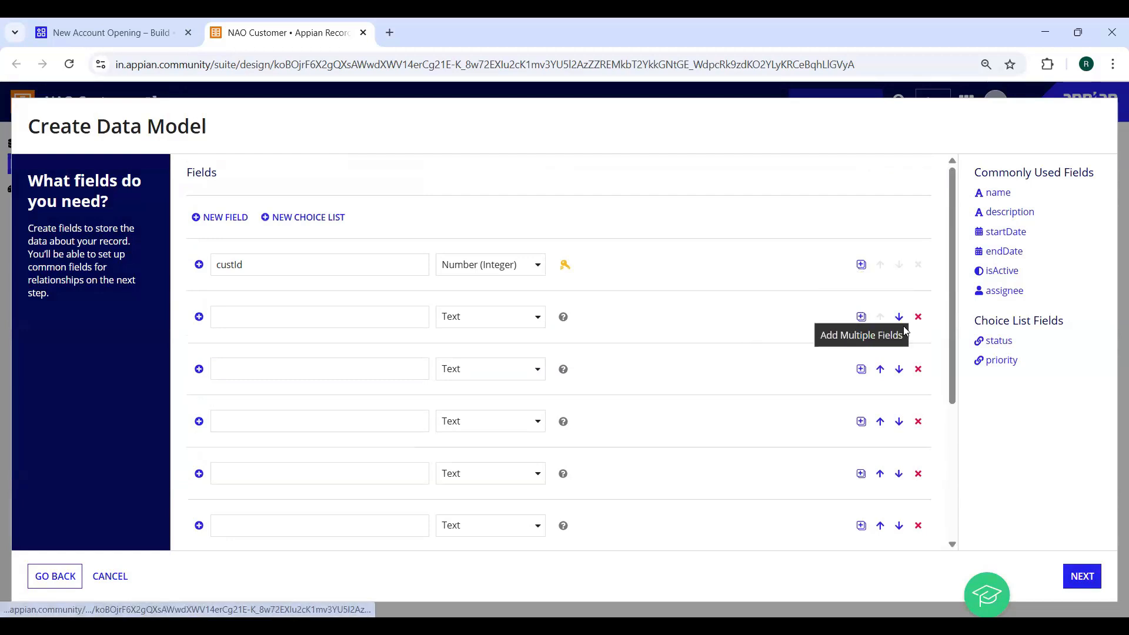
left_click(255, 321)
type("firstName")
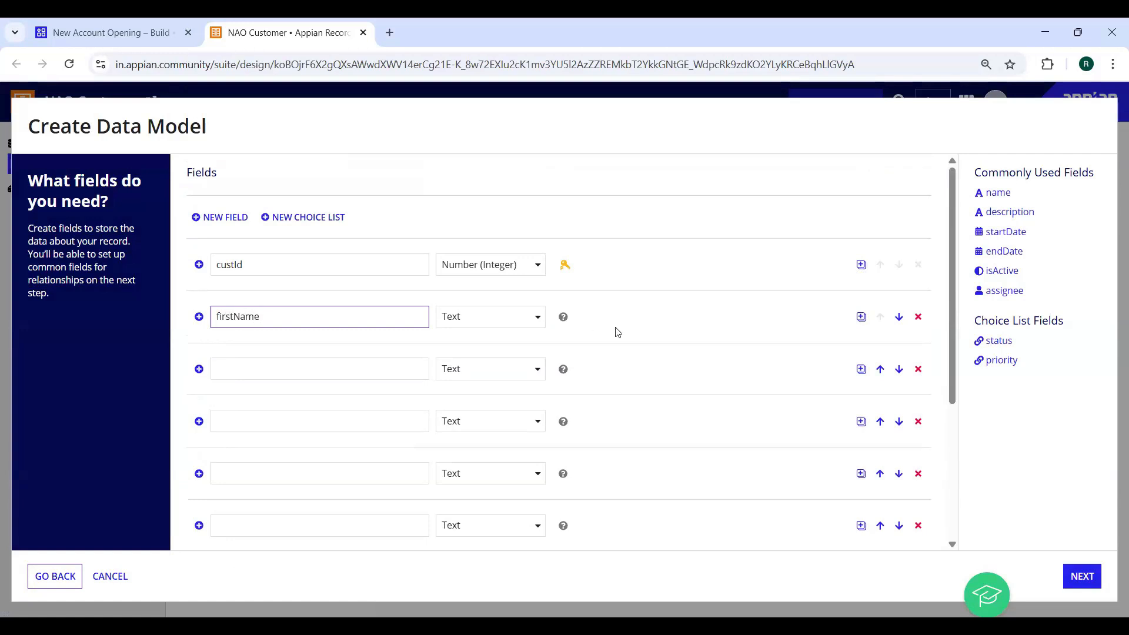
left_click(324, 371)
type("middleName")
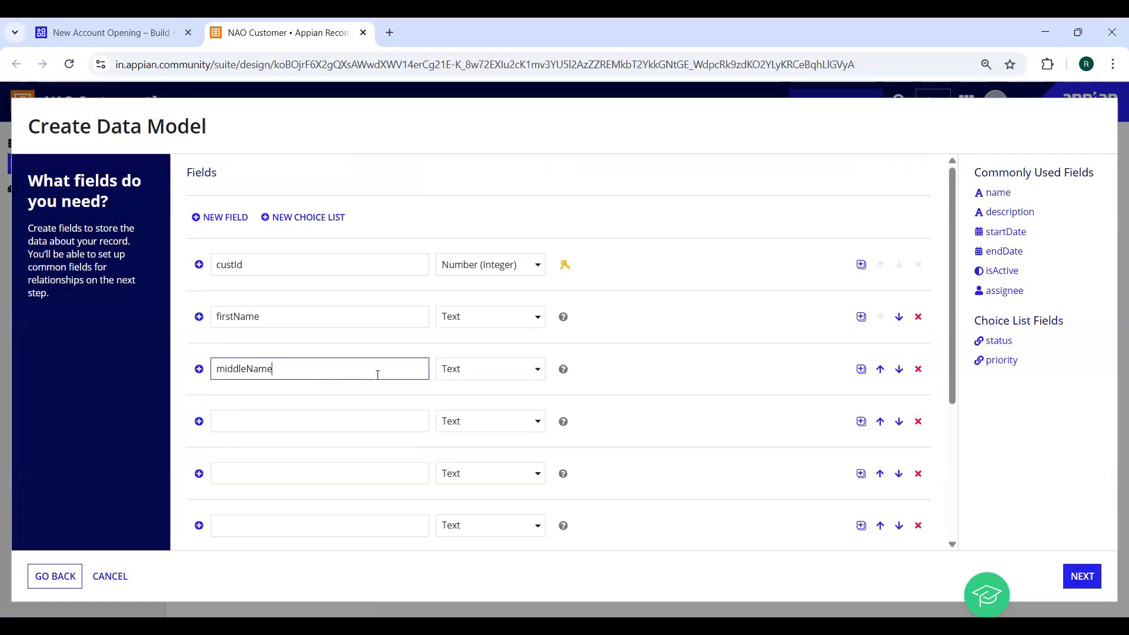
left_click(305, 417)
type("lastName")
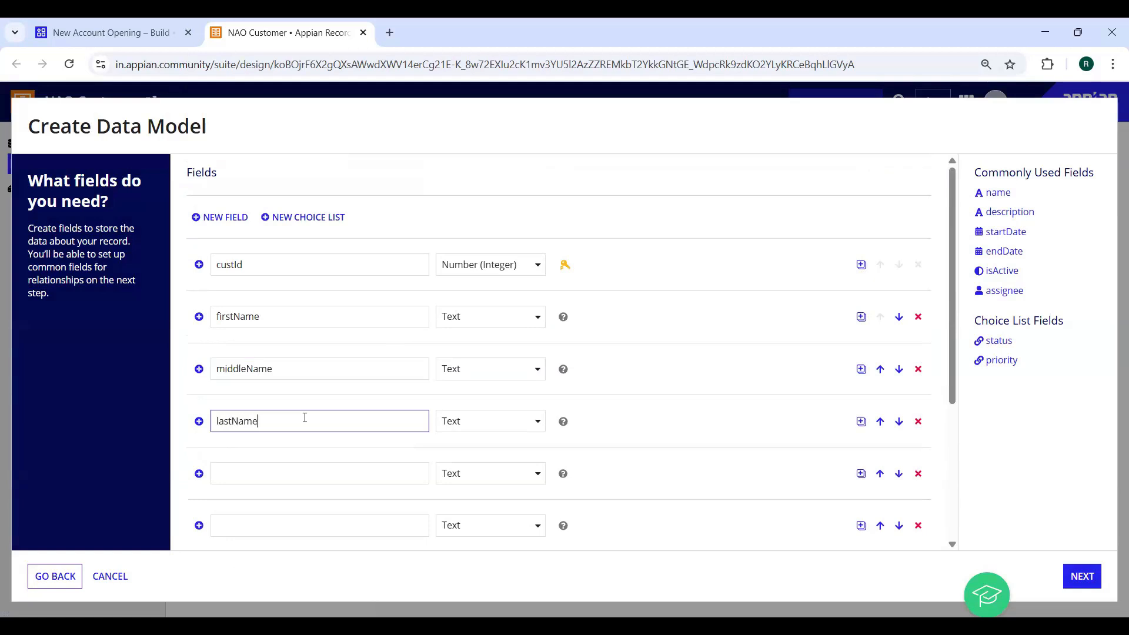
scroll(318, 408, "down", 1)
left_click(307, 394)
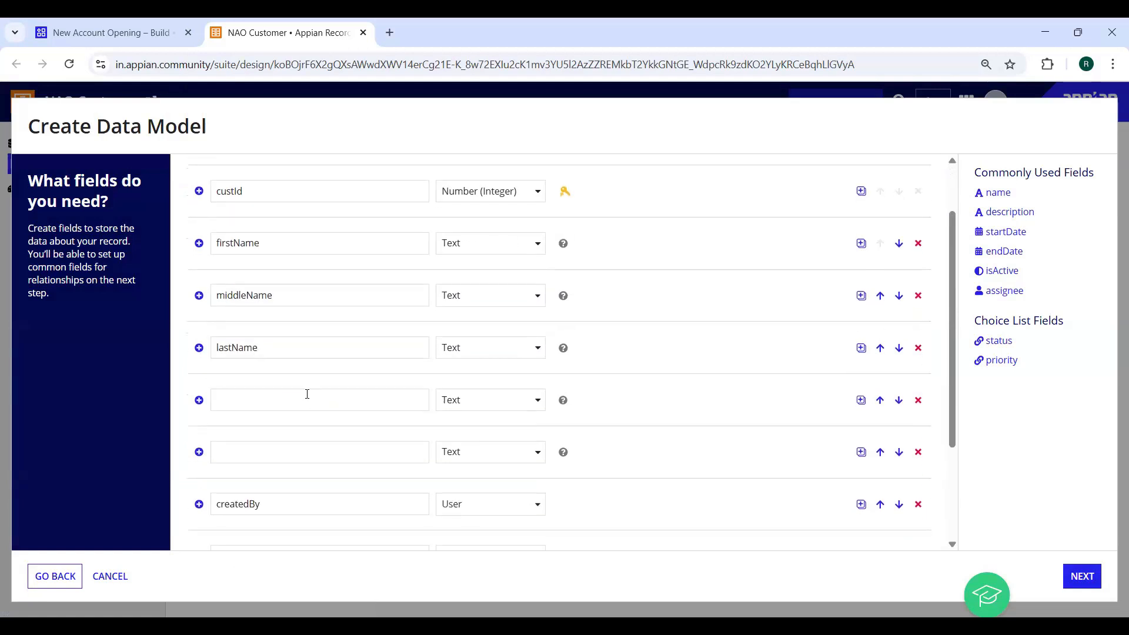
type("email")
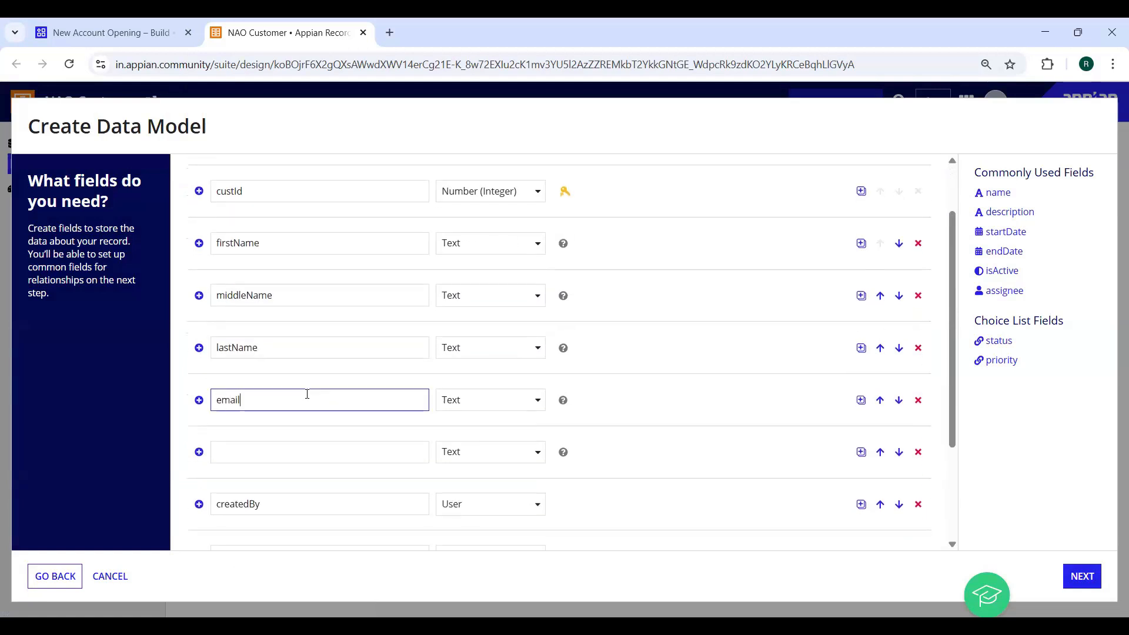
Add a dob field of type Date below email, then bring up the Add Multiple Fields prompt
left_click(304, 455)
type("dob")
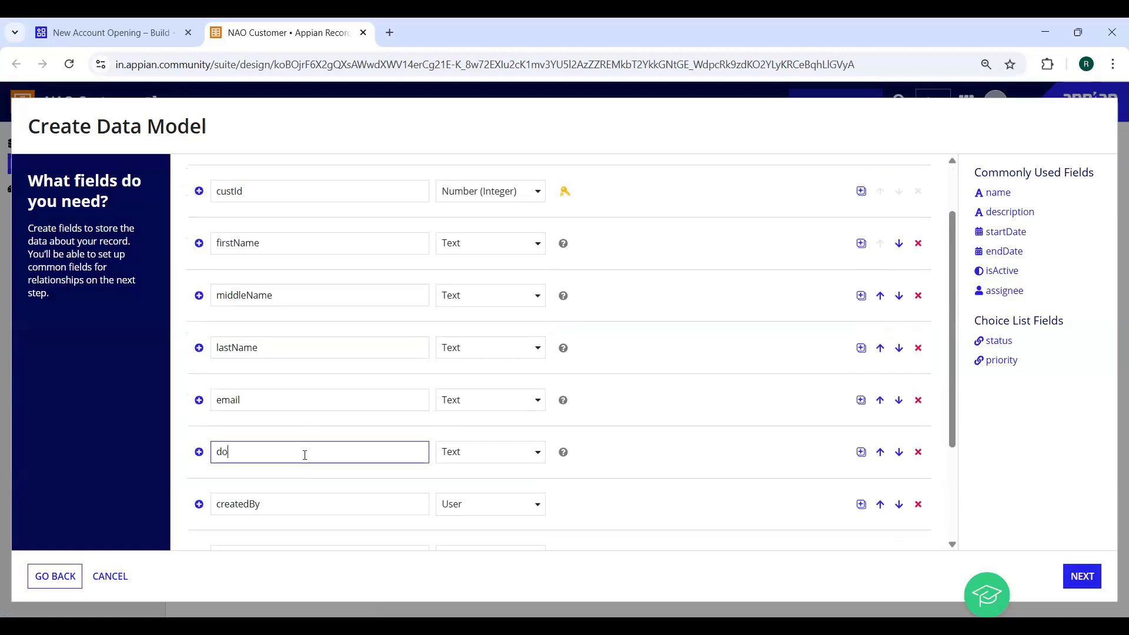
left_click(538, 454)
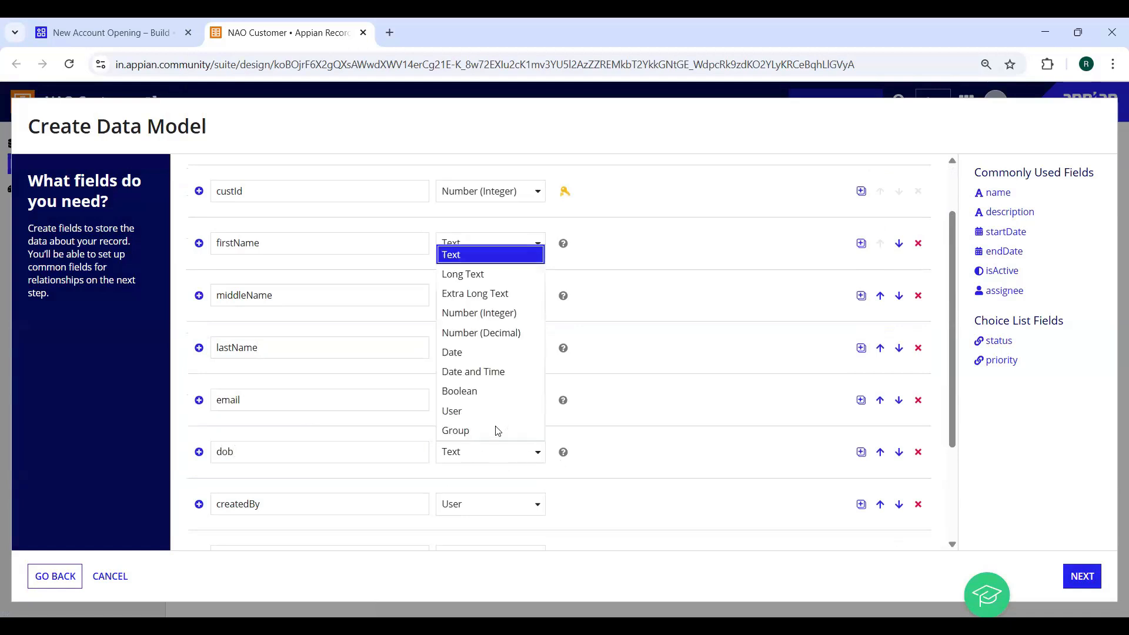
left_click(467, 356)
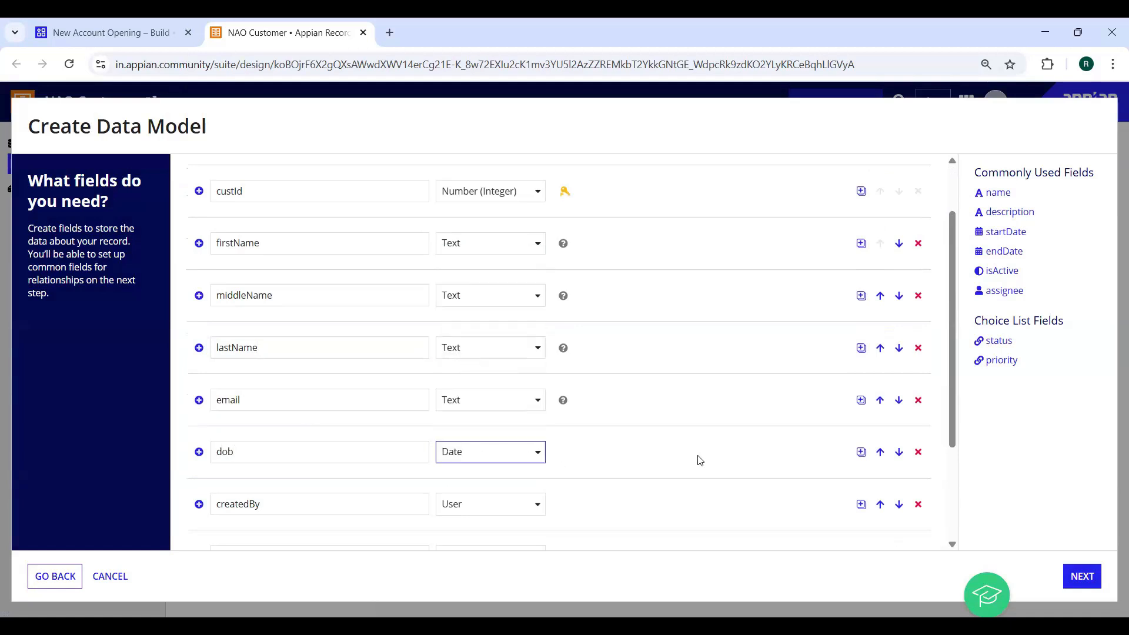
scroll(700, 460, "down", 3)
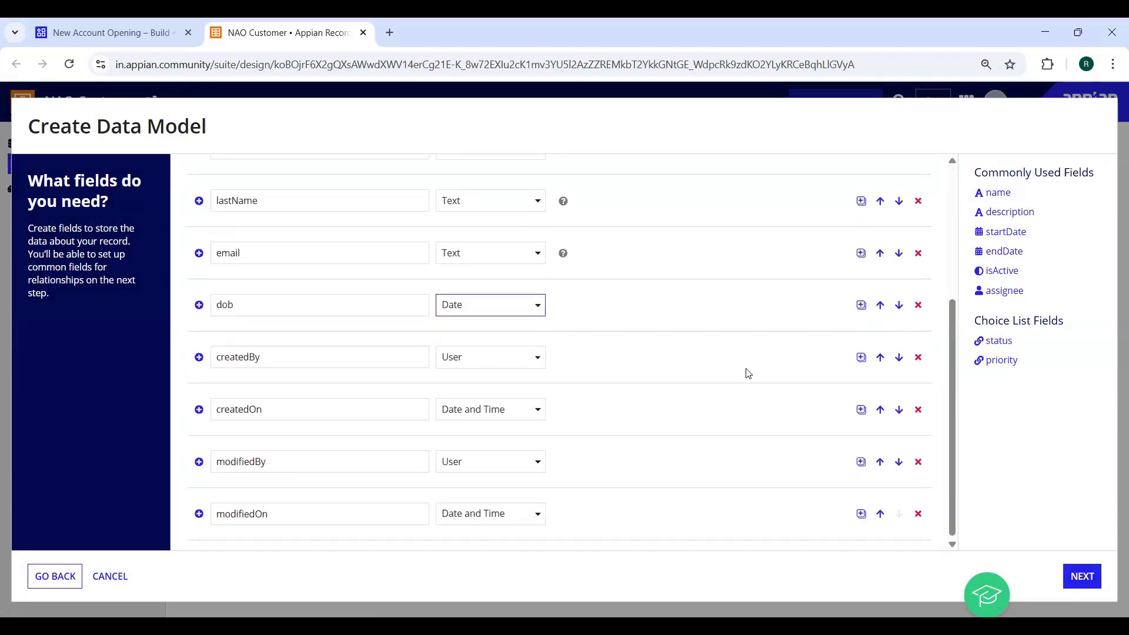
left_click(861, 306)
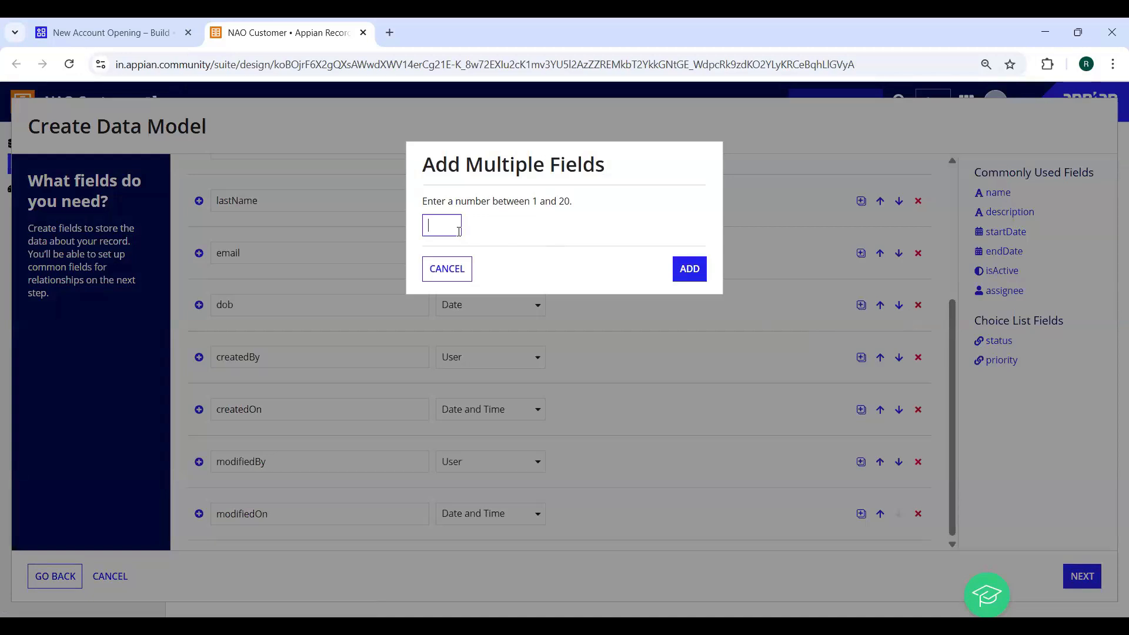
Insert three new rows after dob and name the first two mobile and pan
type("3")
left_click(702, 276)
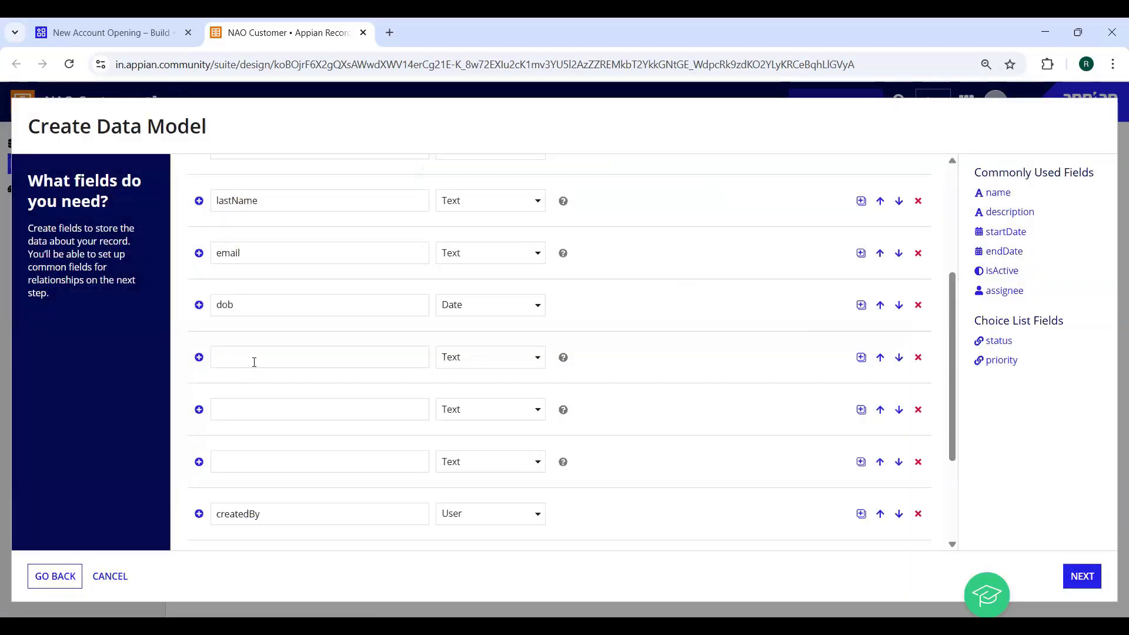
left_click(254, 361)
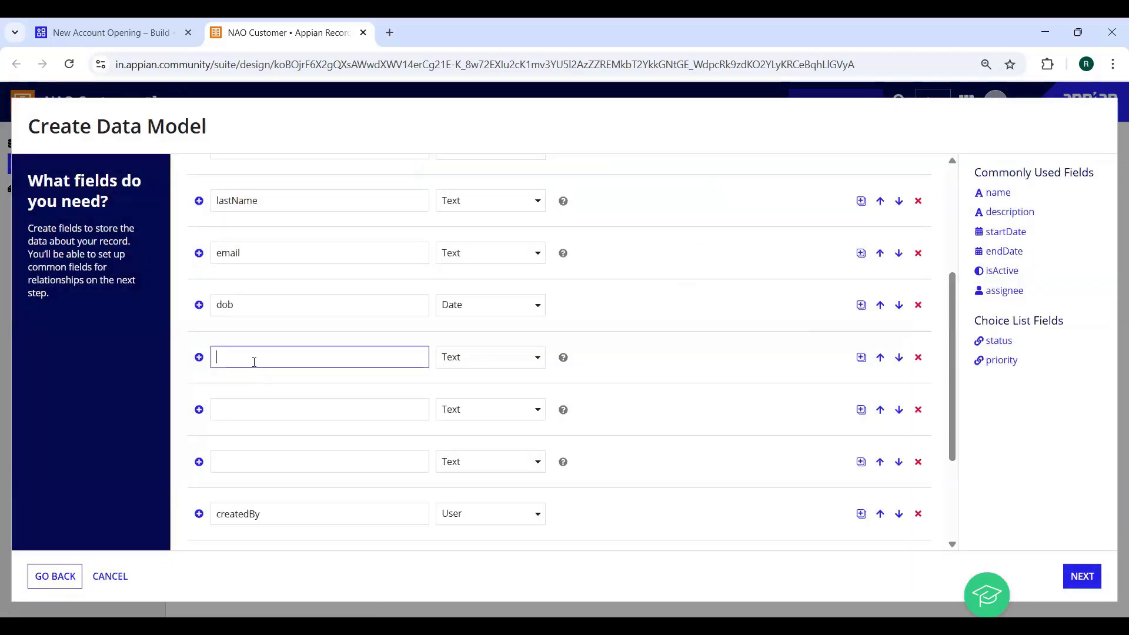
type("mobile")
left_click(312, 403)
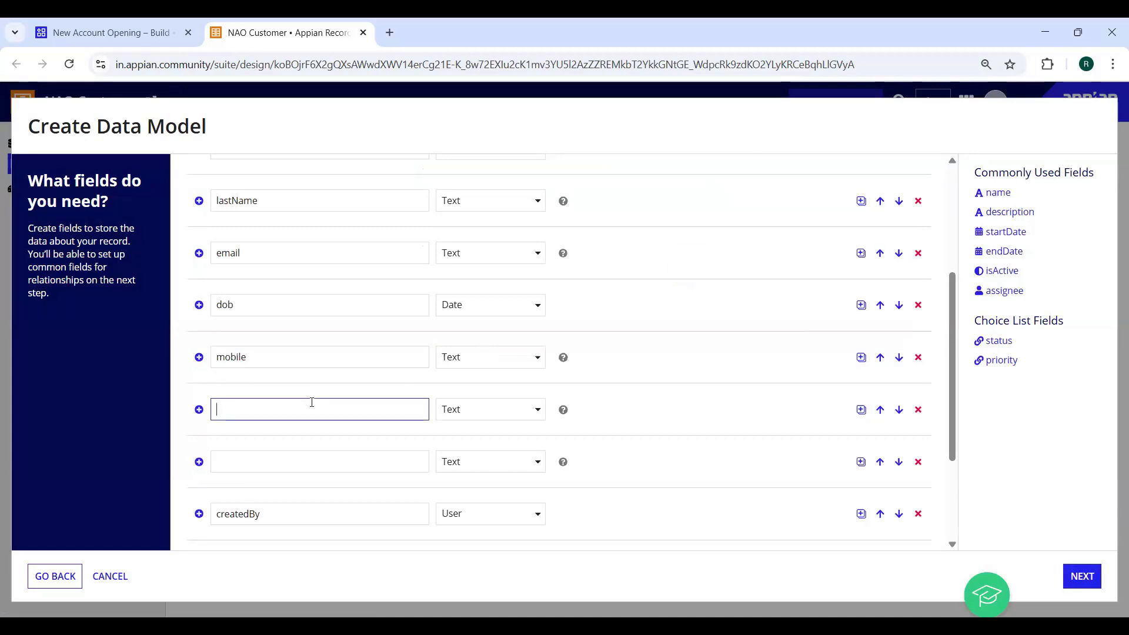
type("P")
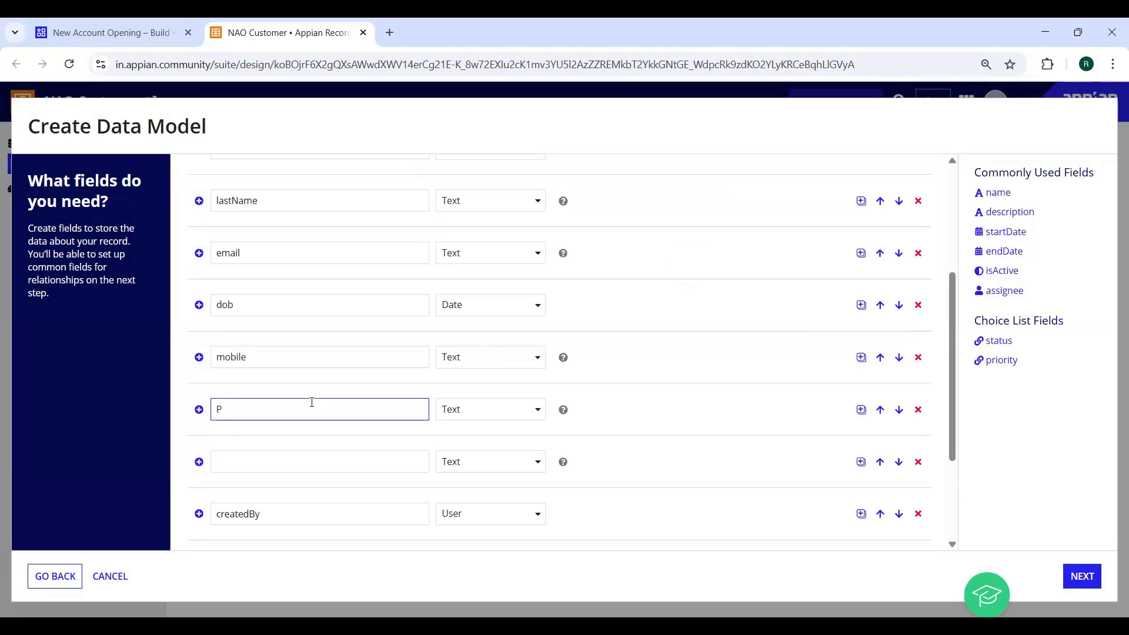
type("pan")
Name the third new field isActive and make it Boolean
left_click(282, 463)
type("isA")
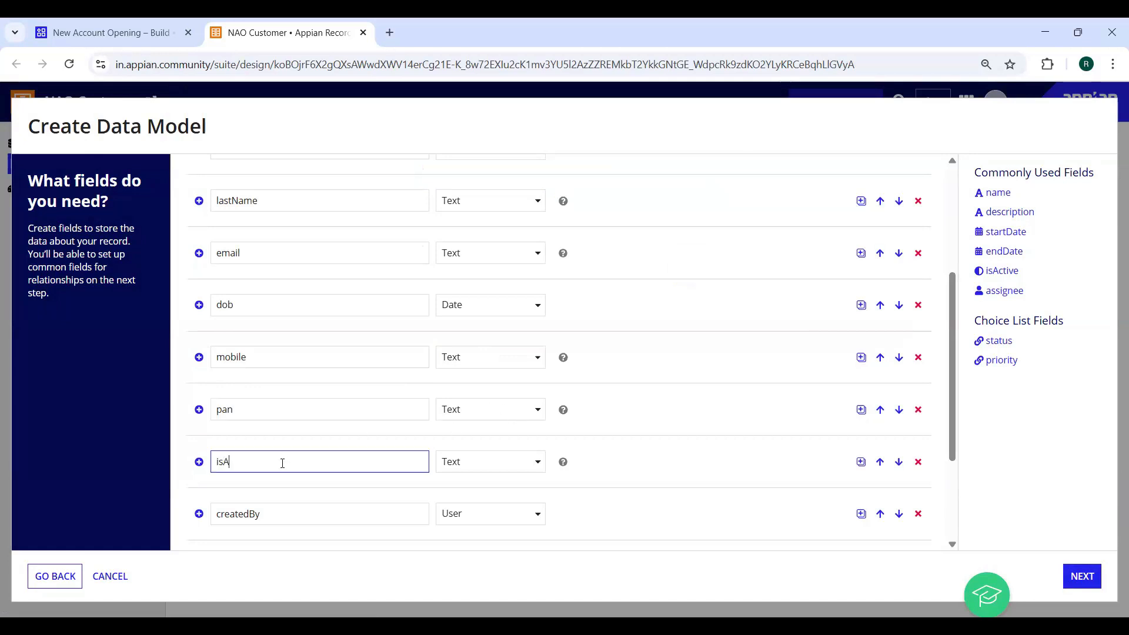
type("ctive")
left_click(471, 463)
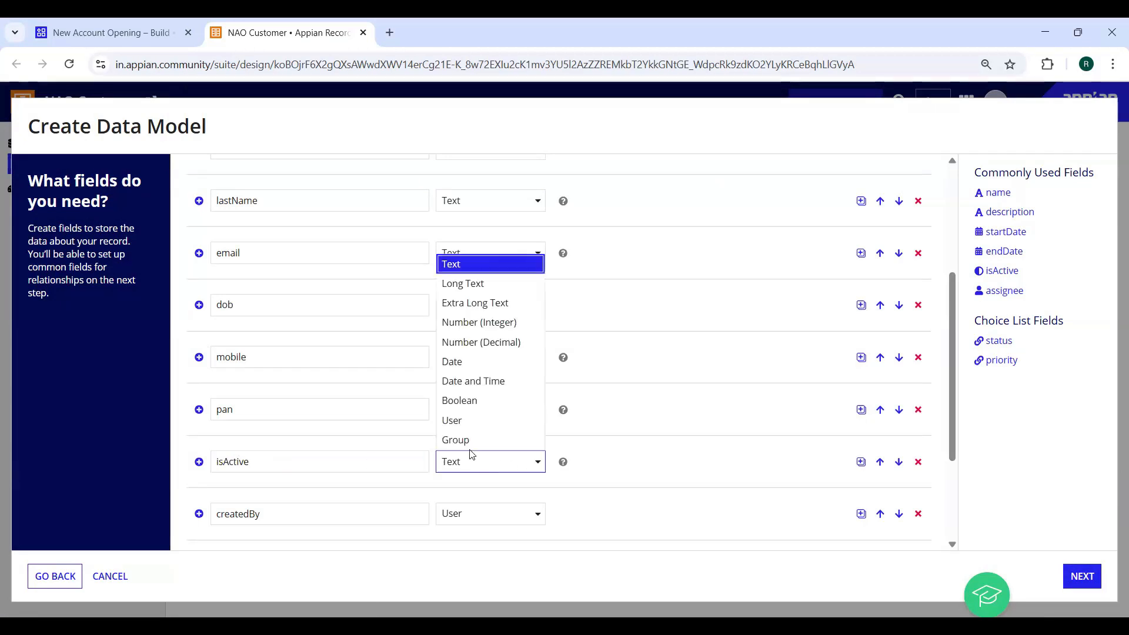
left_click(462, 403)
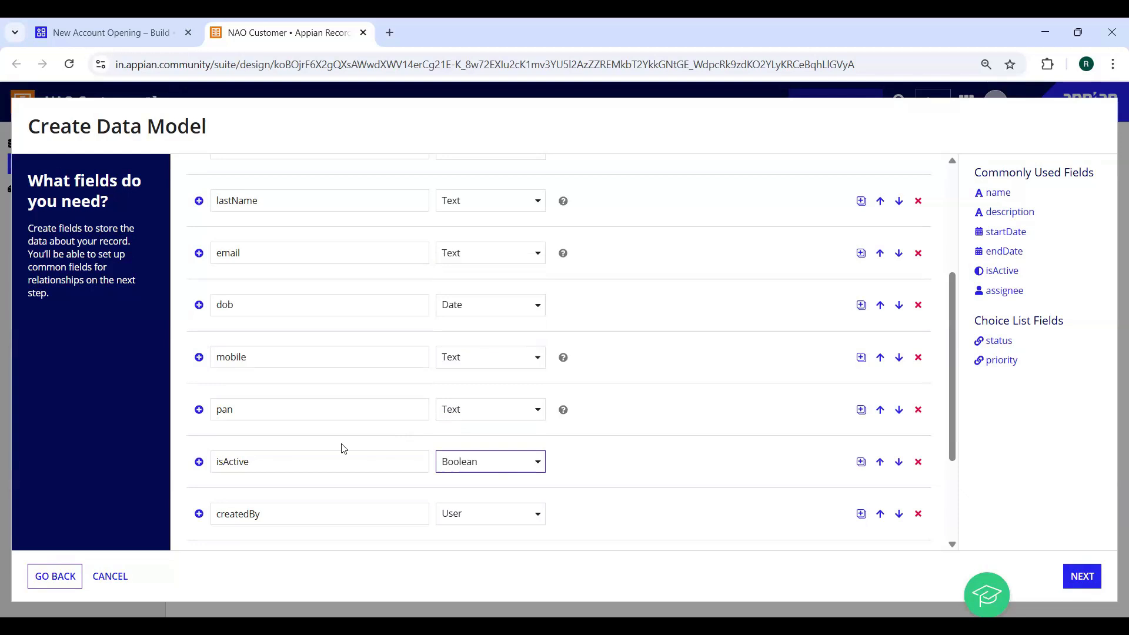
scroll(353, 419, "down", 3)
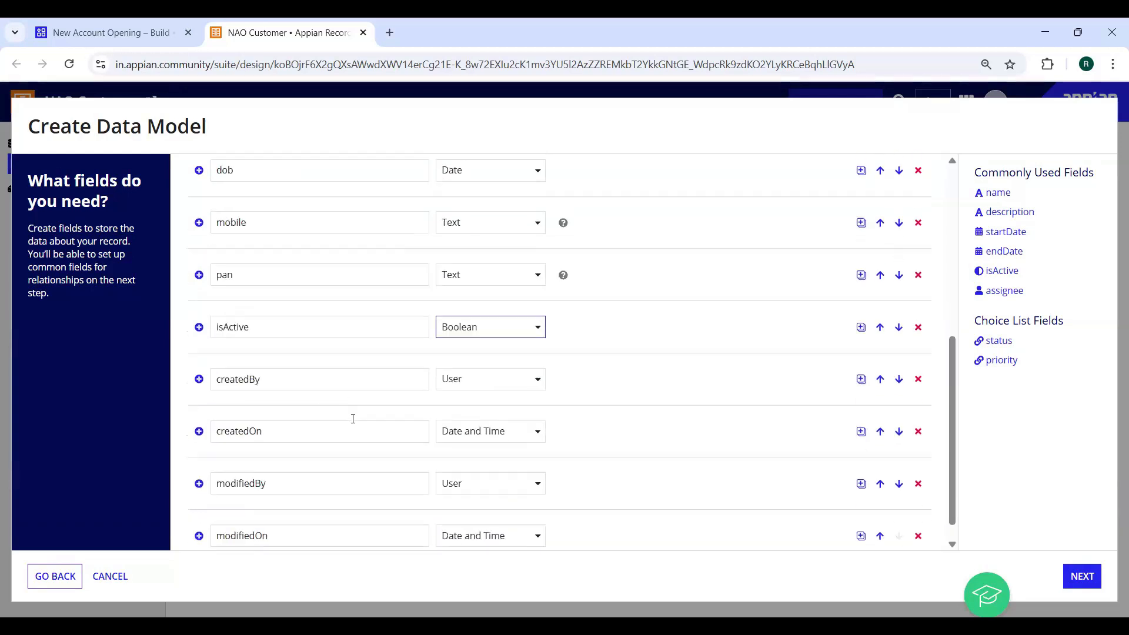
scroll(353, 419, "up", 6)
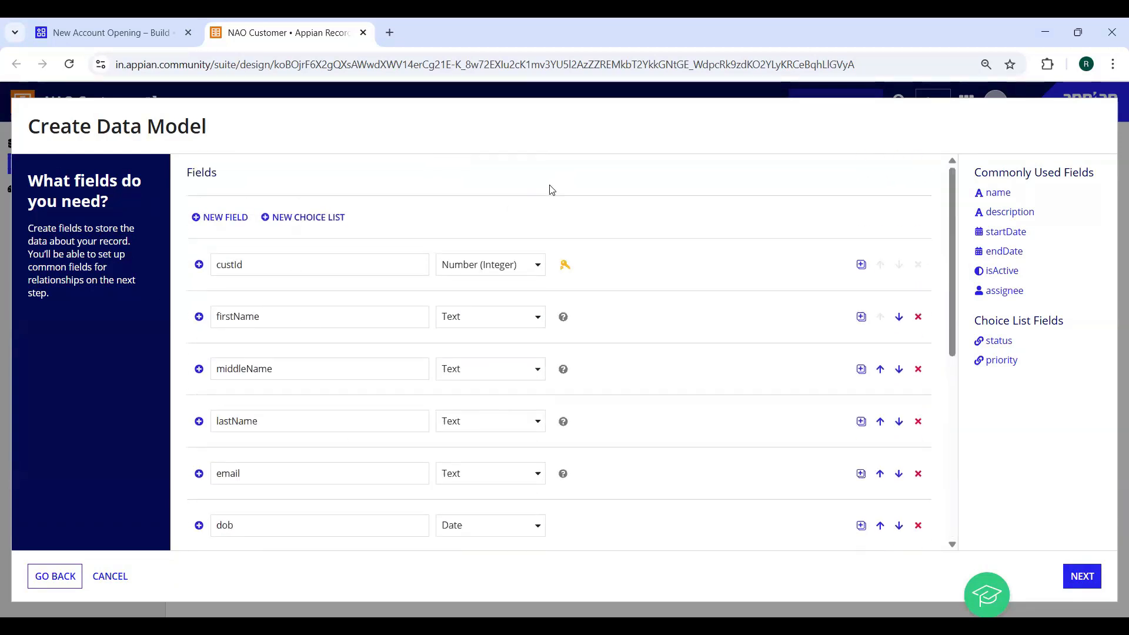
scroll(540, 262, "down", 6)
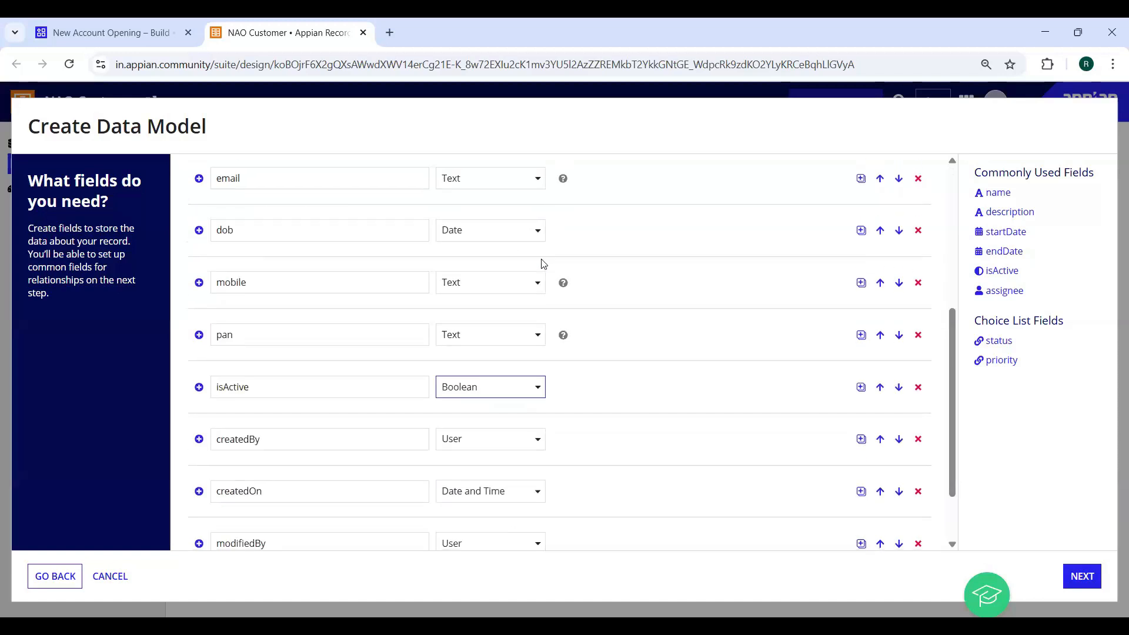
Delete the generated createdByUser and modifiedByUser relationships
left_click(1085, 582)
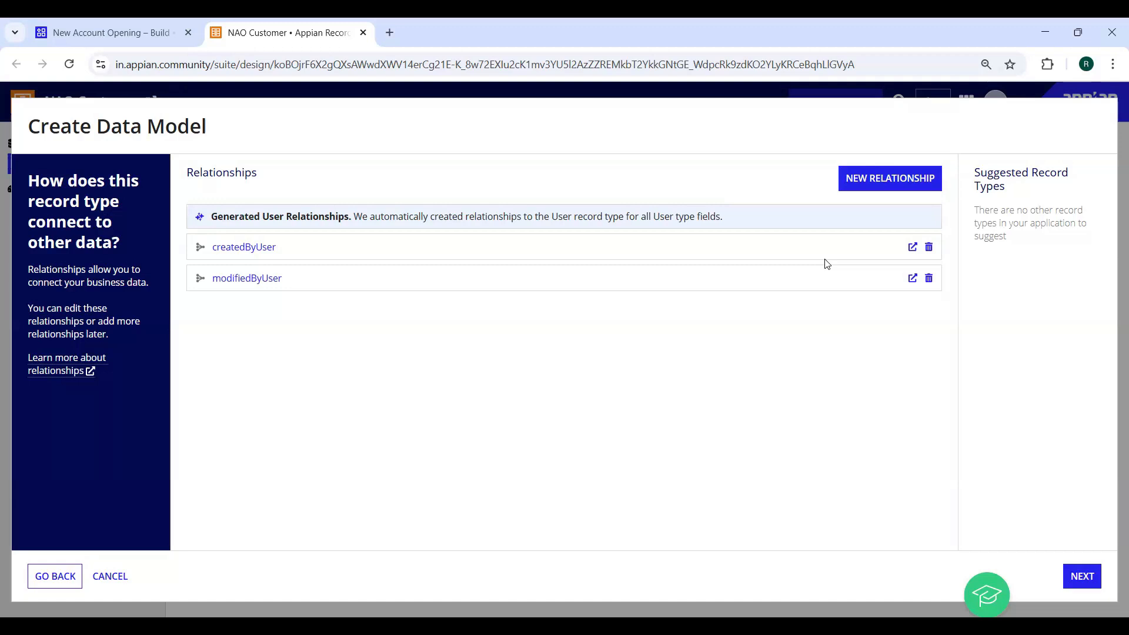
left_click(930, 248)
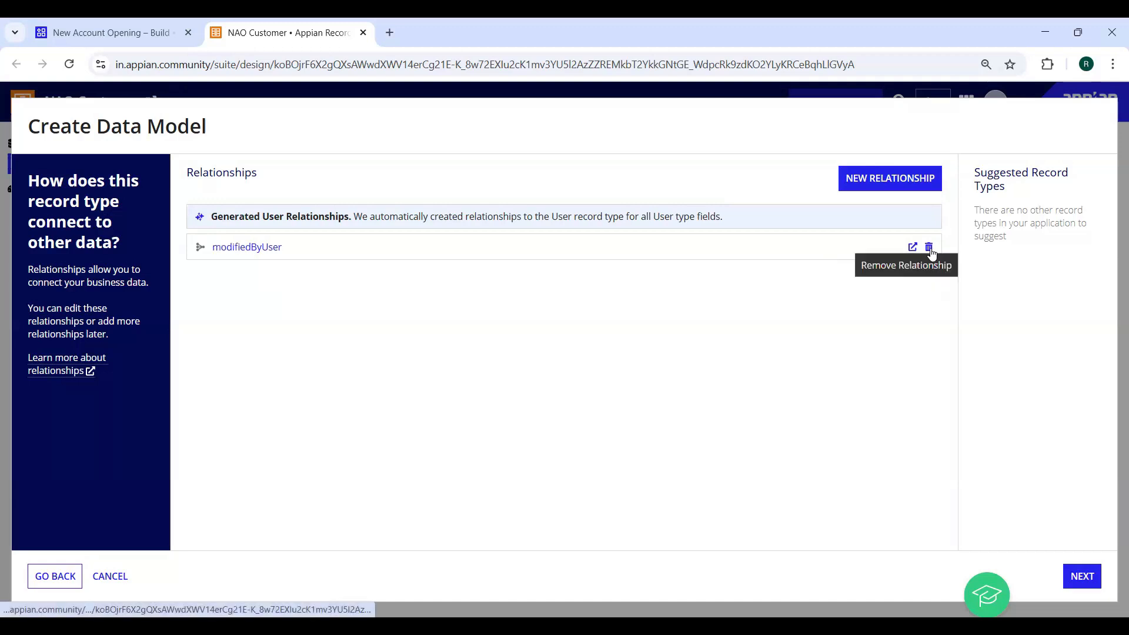
left_click(929, 248)
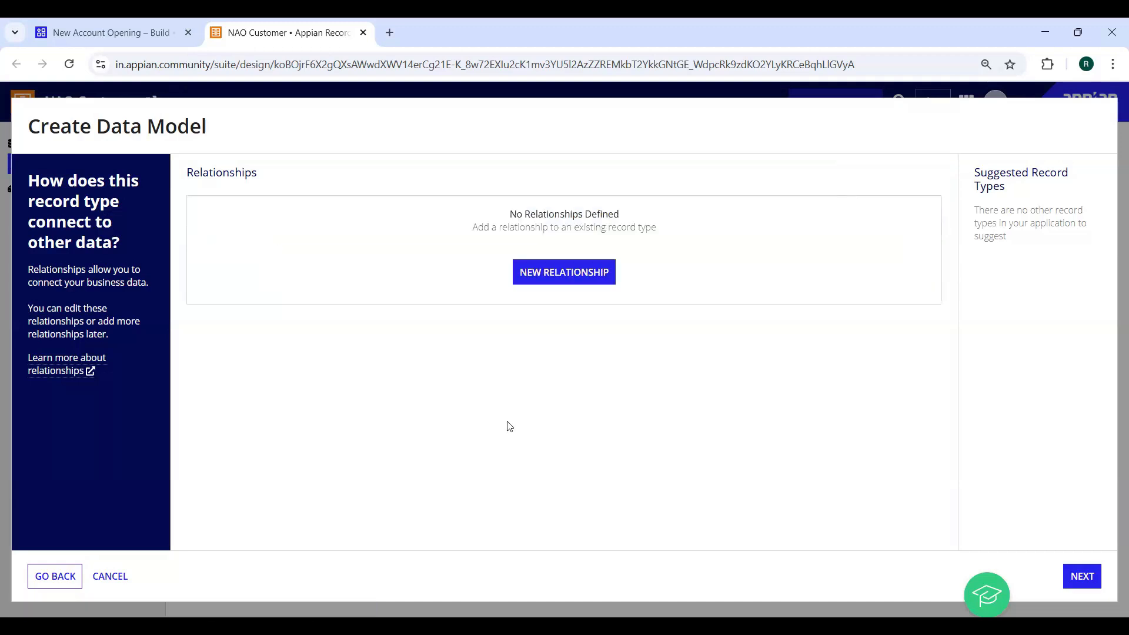
Move to the review step and download the database script preview as a SQL file
left_click(1083, 578)
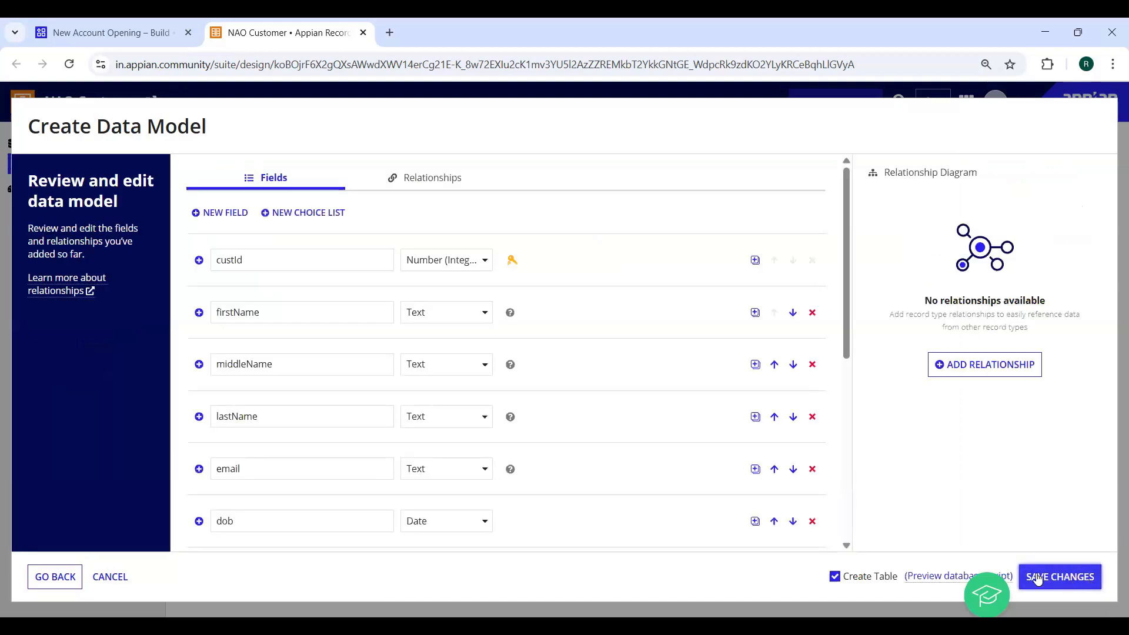
scroll(658, 484, "down", 6)
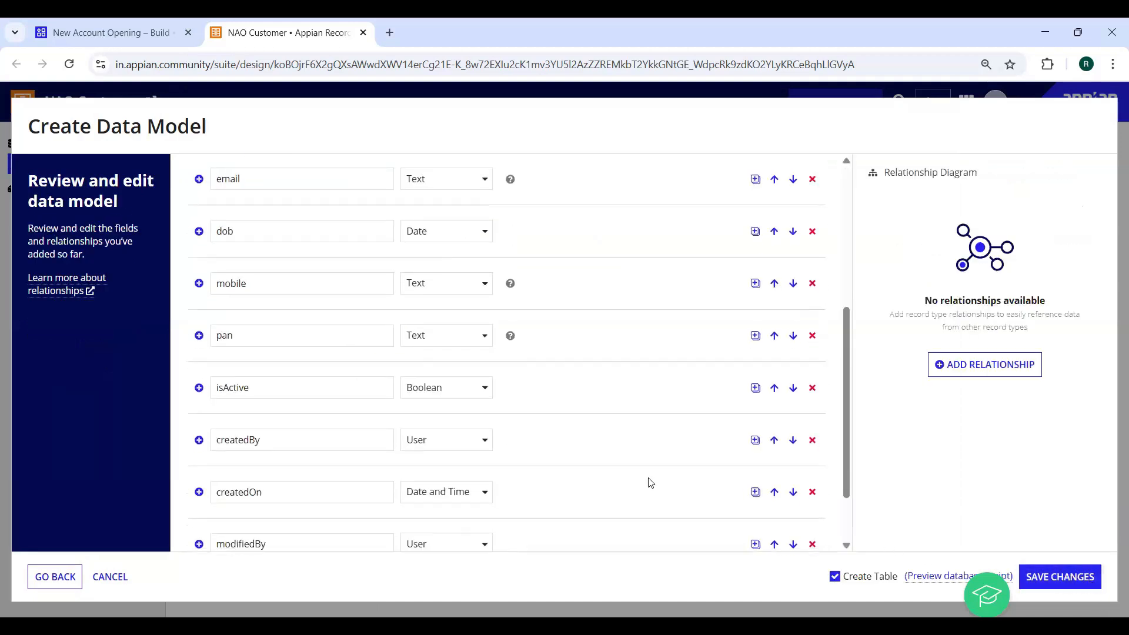
scroll(329, 486, "up", 6)
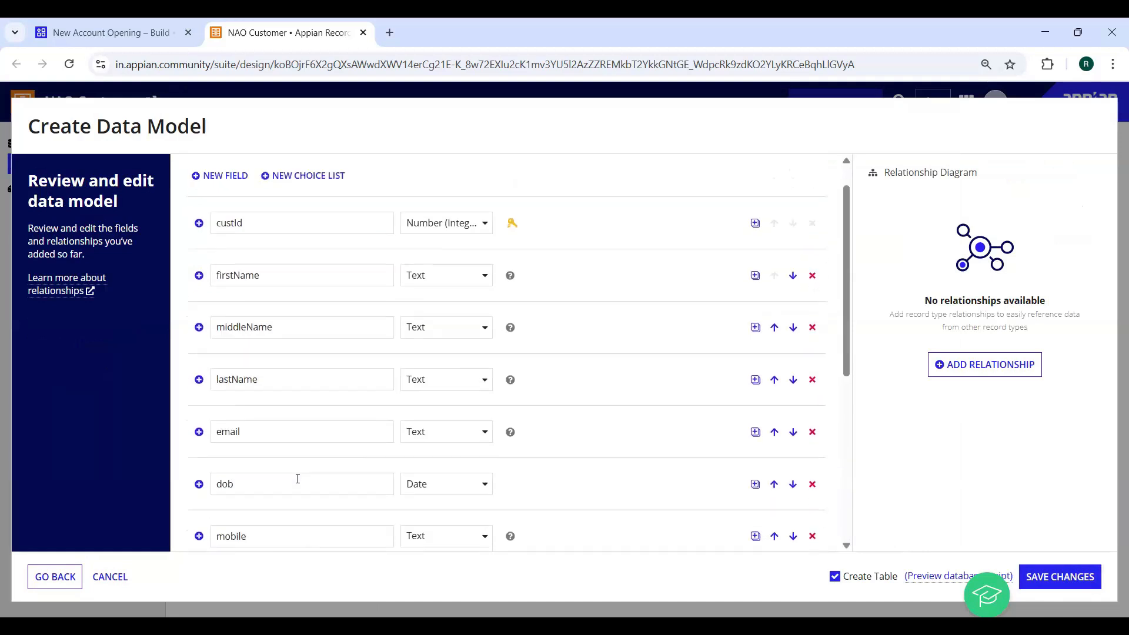
scroll(315, 464, "down", 6)
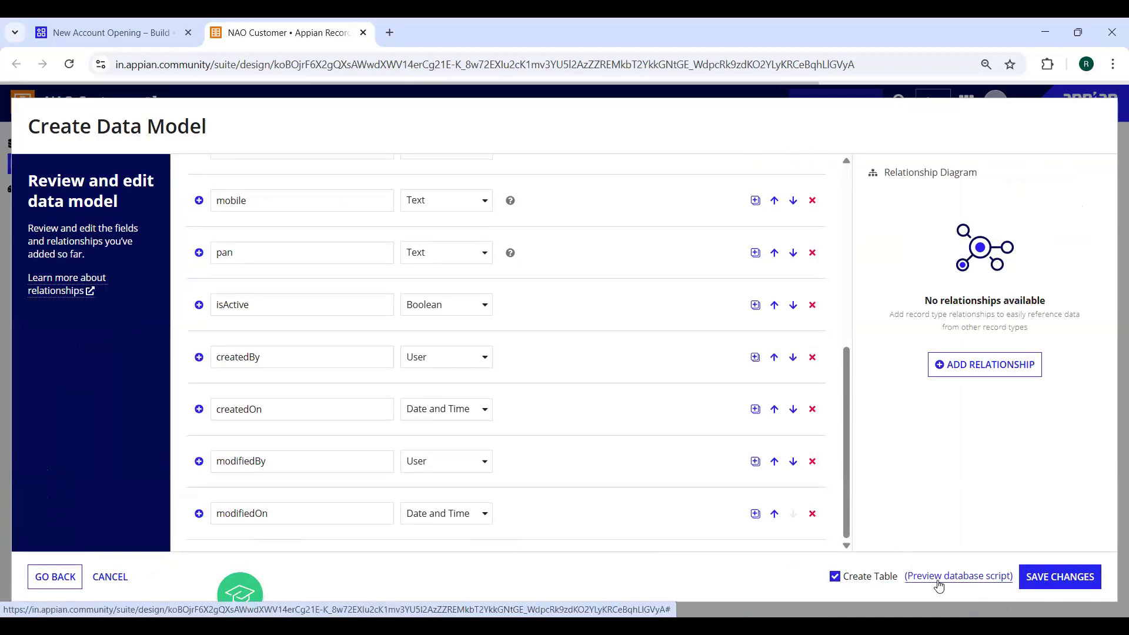
left_click(939, 586)
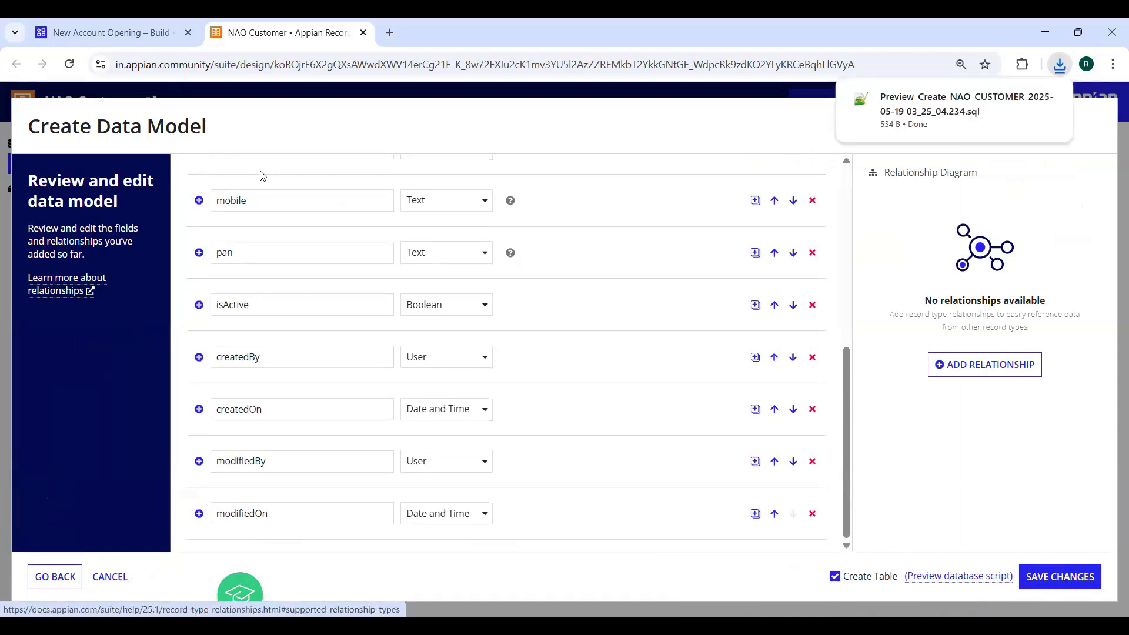
right_click(947, 124)
left_click(975, 195)
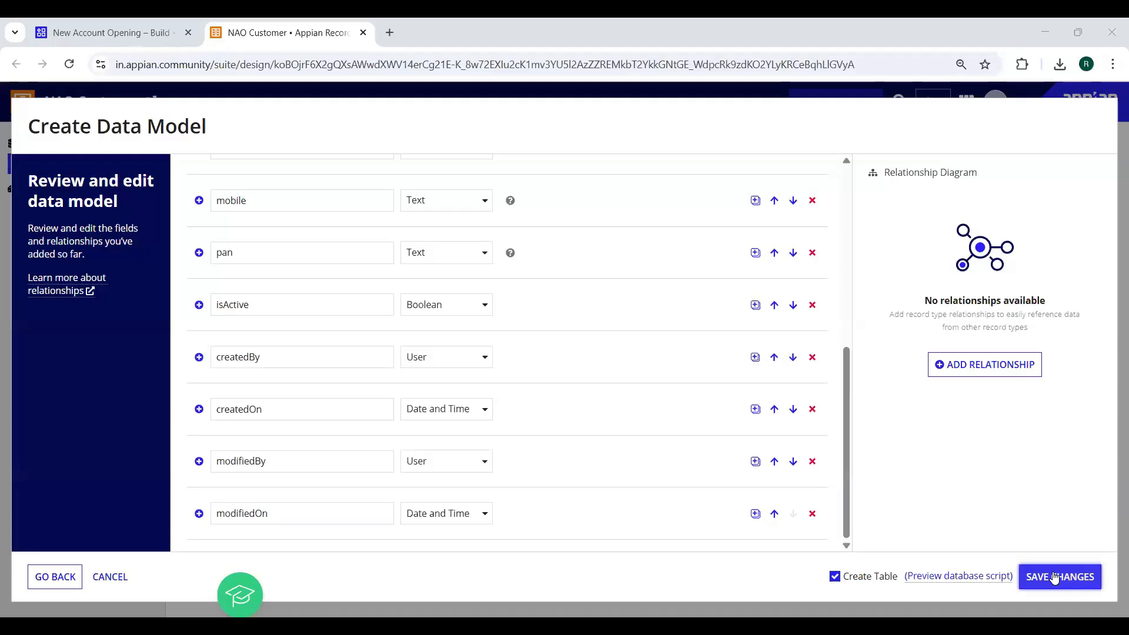
Save the data model to create the NAO_CUSTOMER table and close the success summary
left_click(1054, 577)
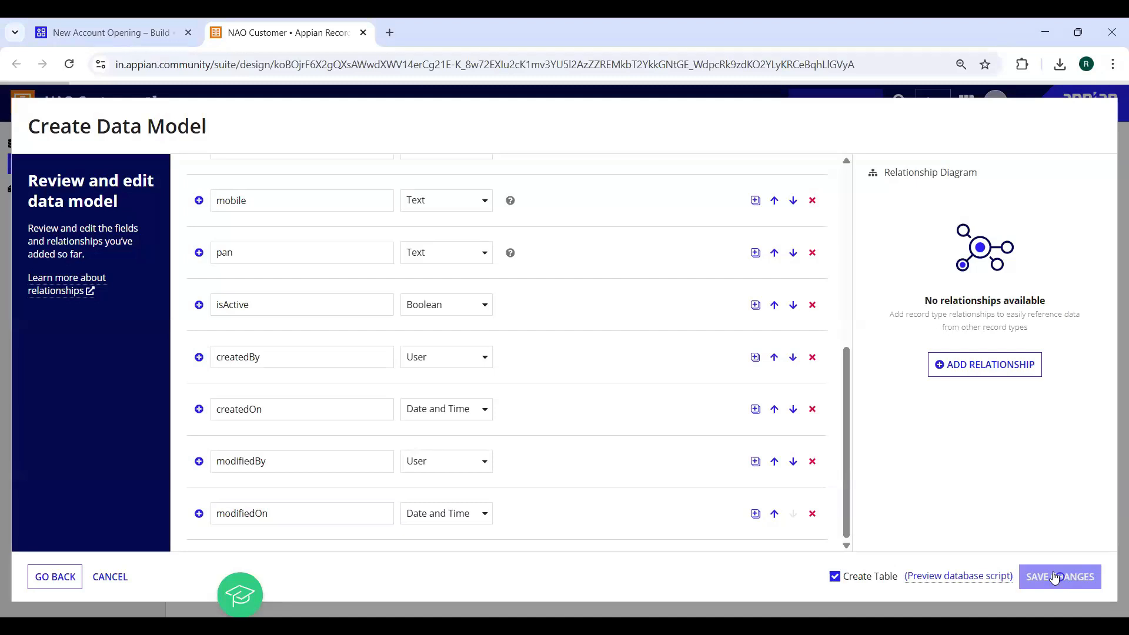
left_click_drag(373, 209, 668, 220)
left_click(669, 219)
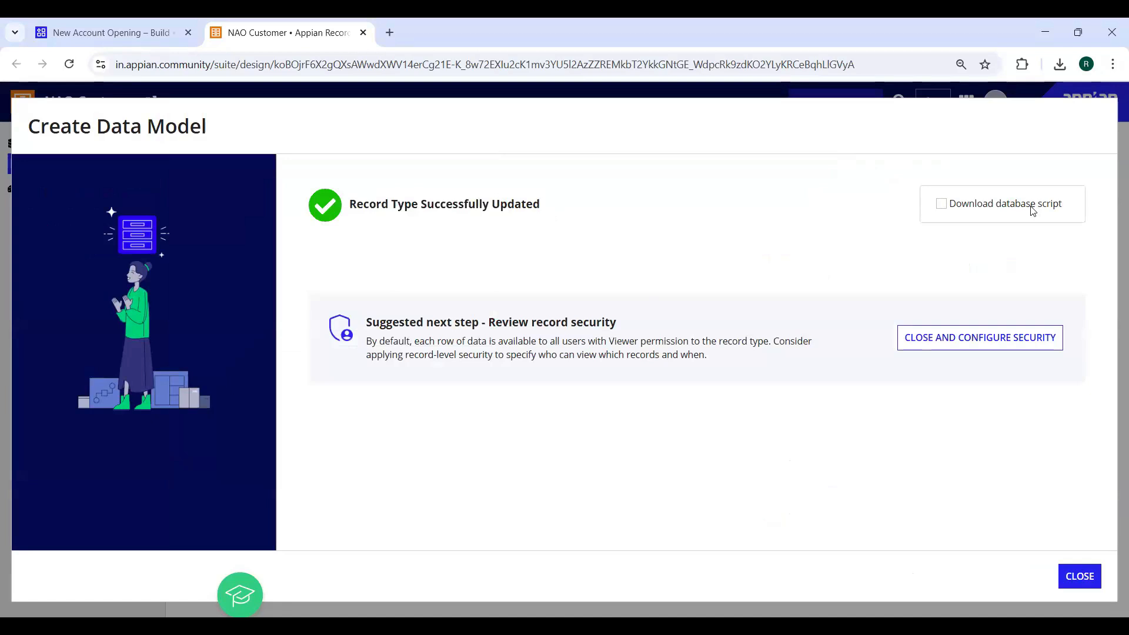
left_click(1069, 574)
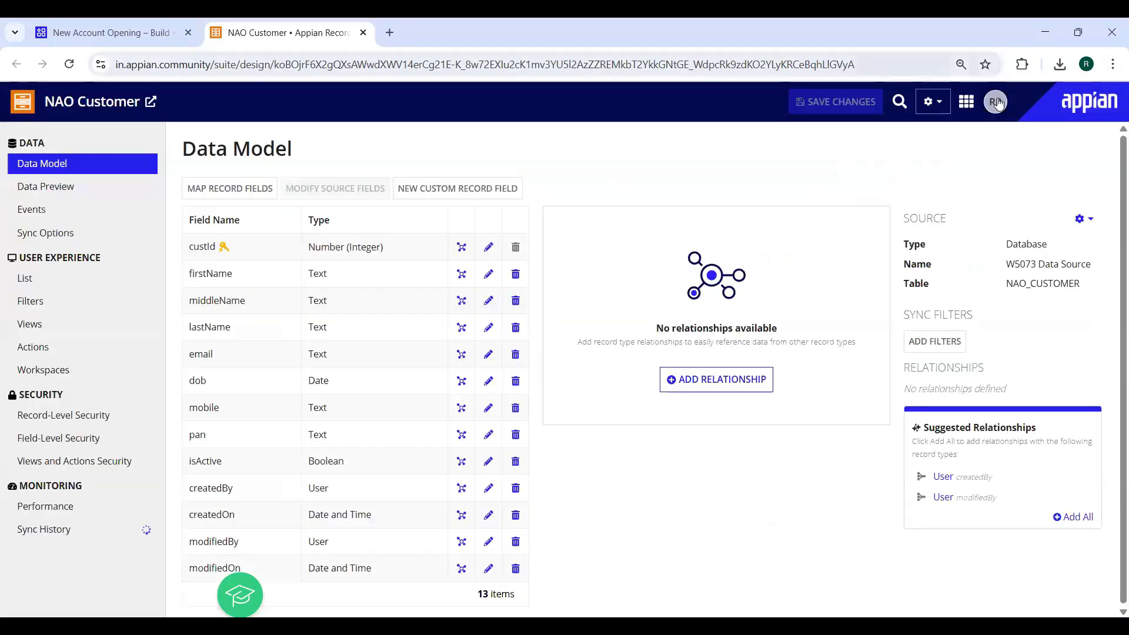
left_click(967, 102)
Launch the W5073 cloud database in phpMyAdmin from the Appian app launcher
mouse_move(874, 242)
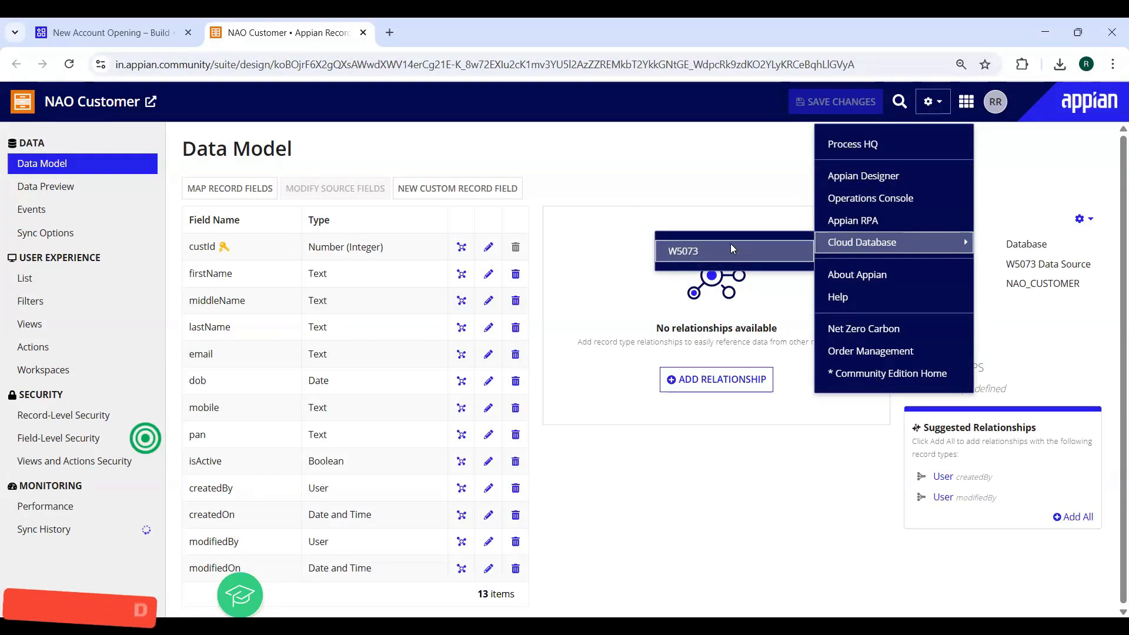
left_click(715, 251)
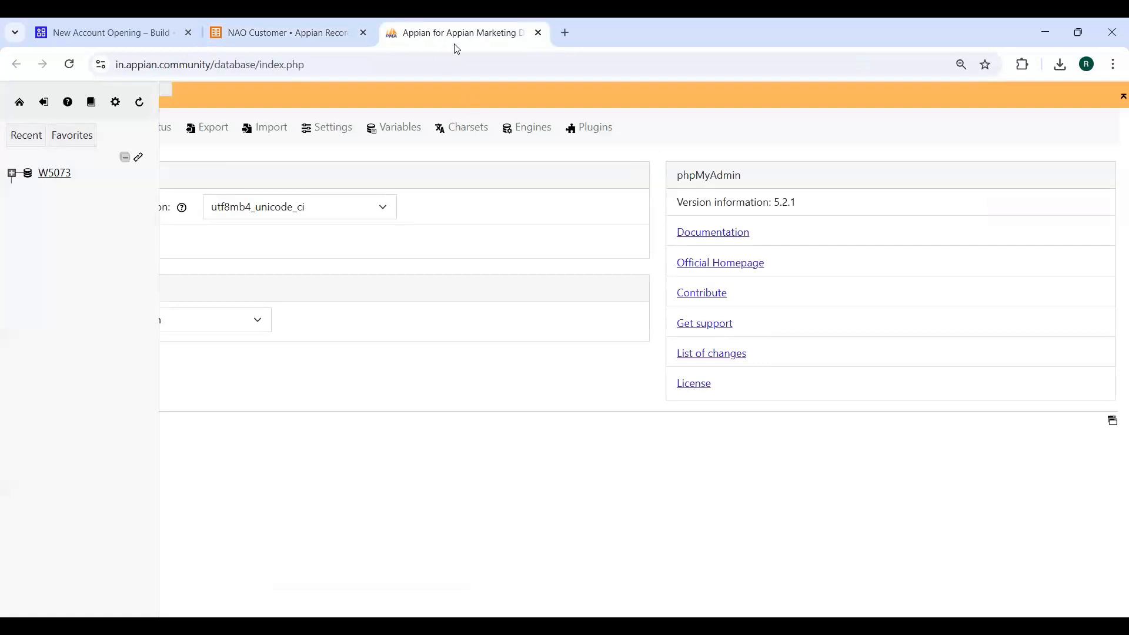
left_click(241, 36)
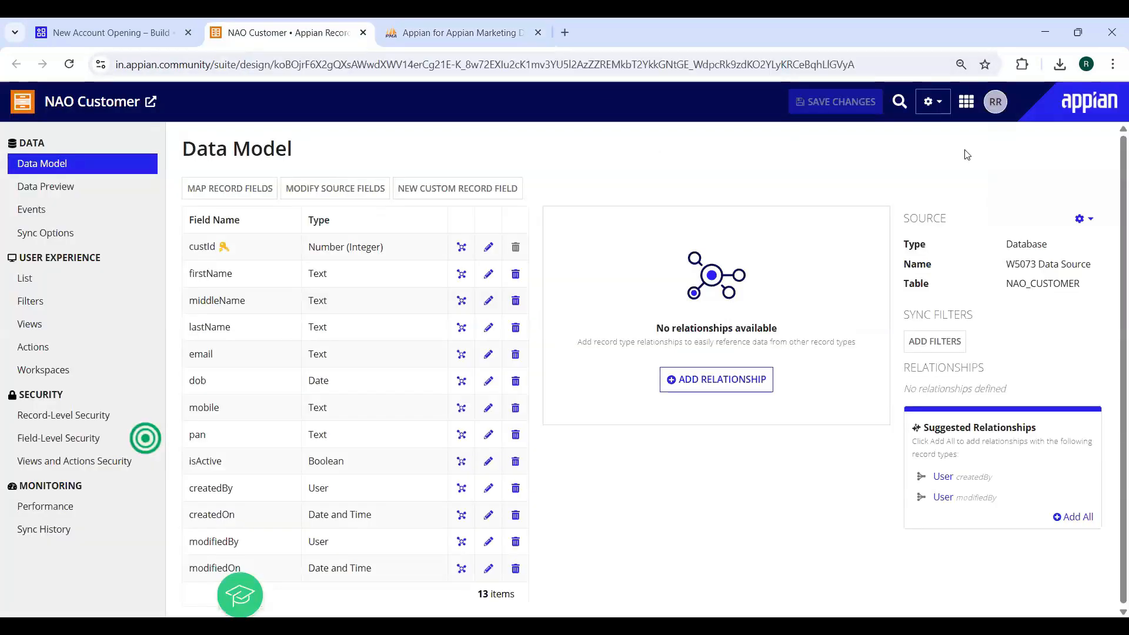
left_click(966, 101)
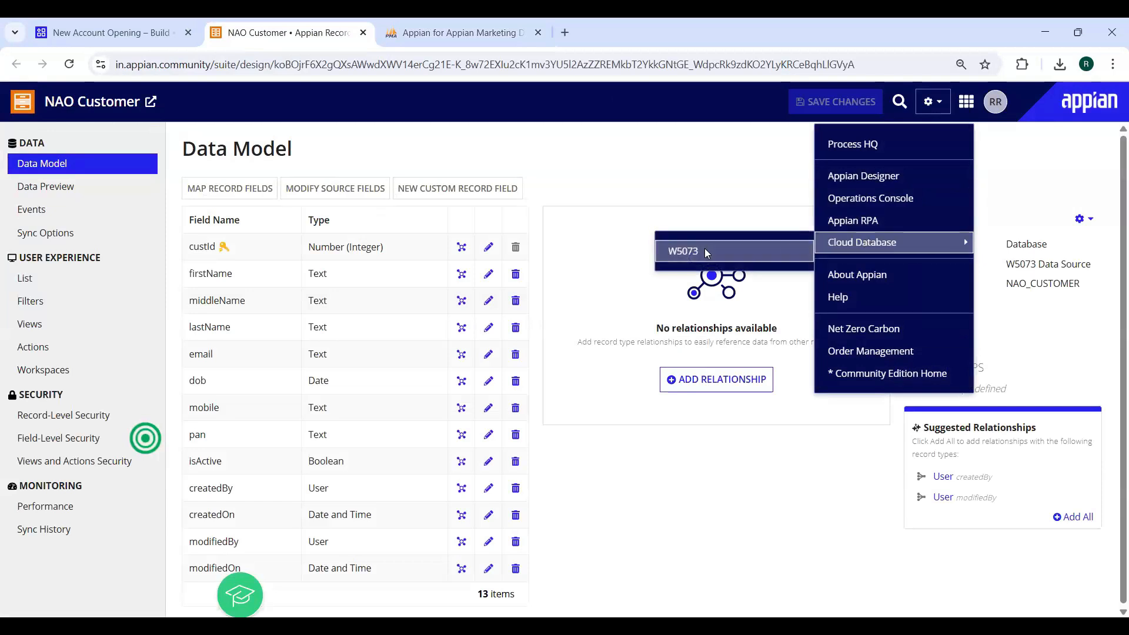
left_click(494, 39)
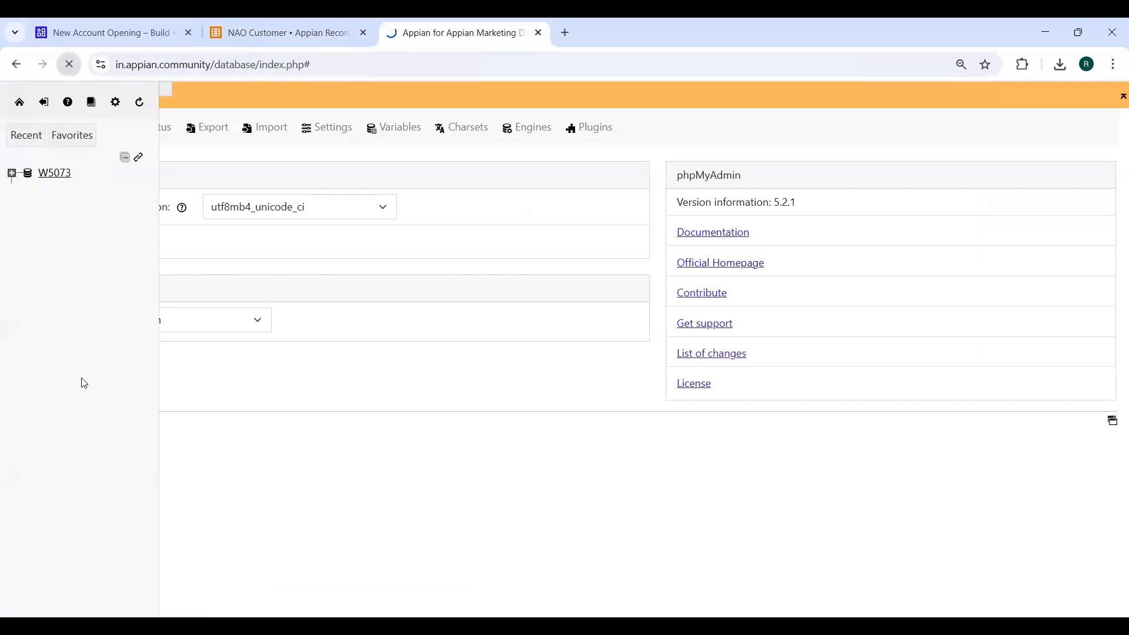
left_click(11, 173)
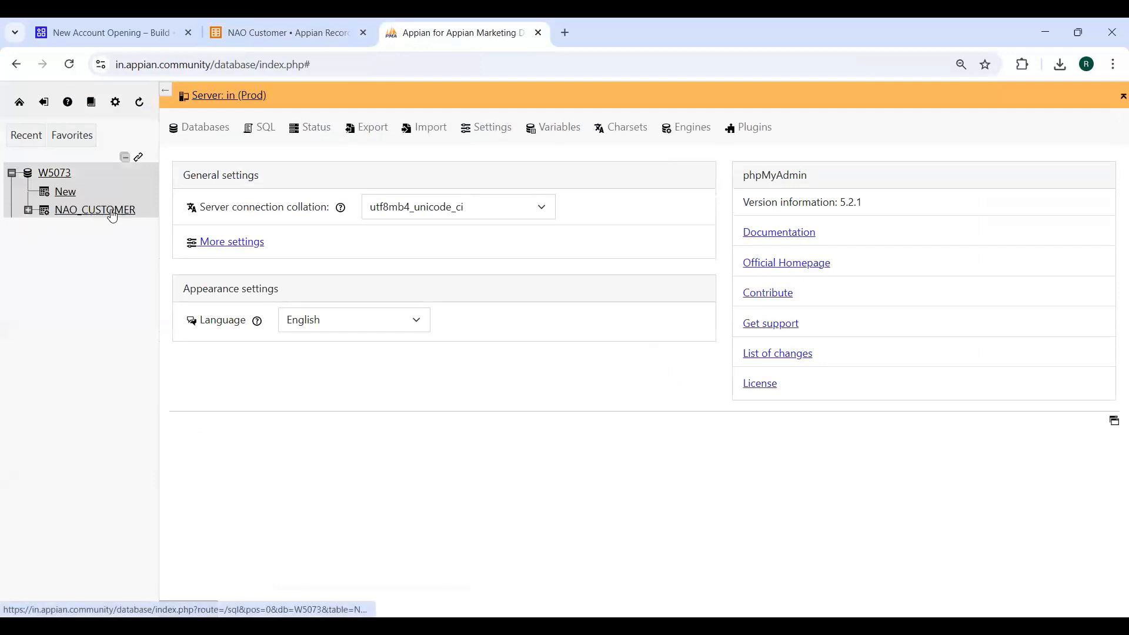
Check NAO_CUSTOMER's 13-column structure in phpMyAdmin, then return to the NAO Customer record type
left_click(101, 214)
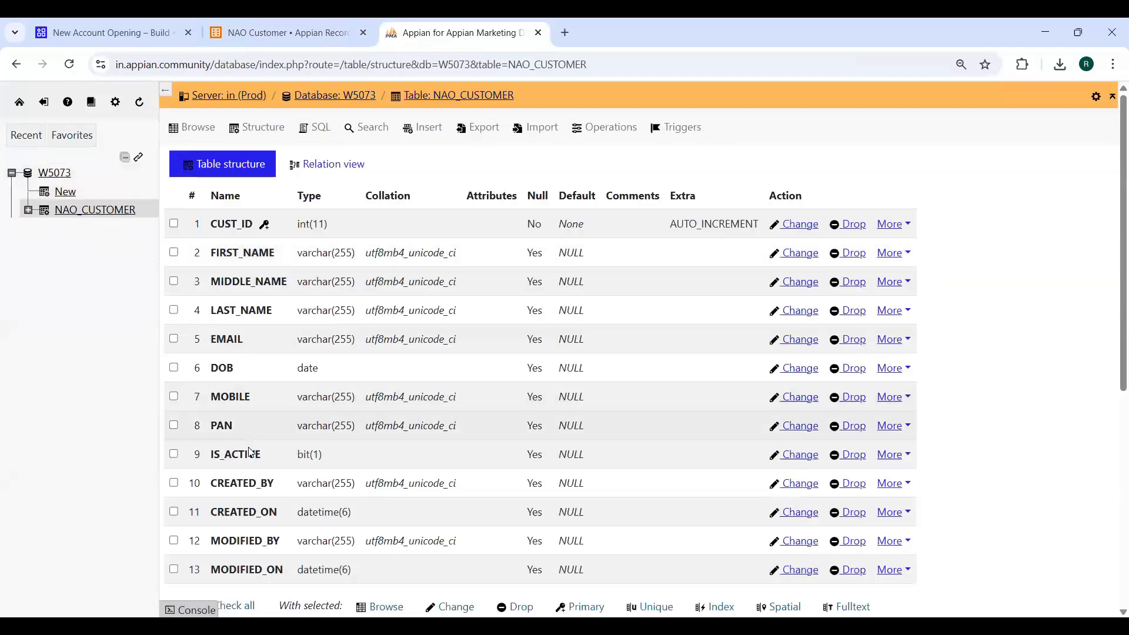
scroll(253, 411, "down", 6)
scroll(282, 453, "up", 6)
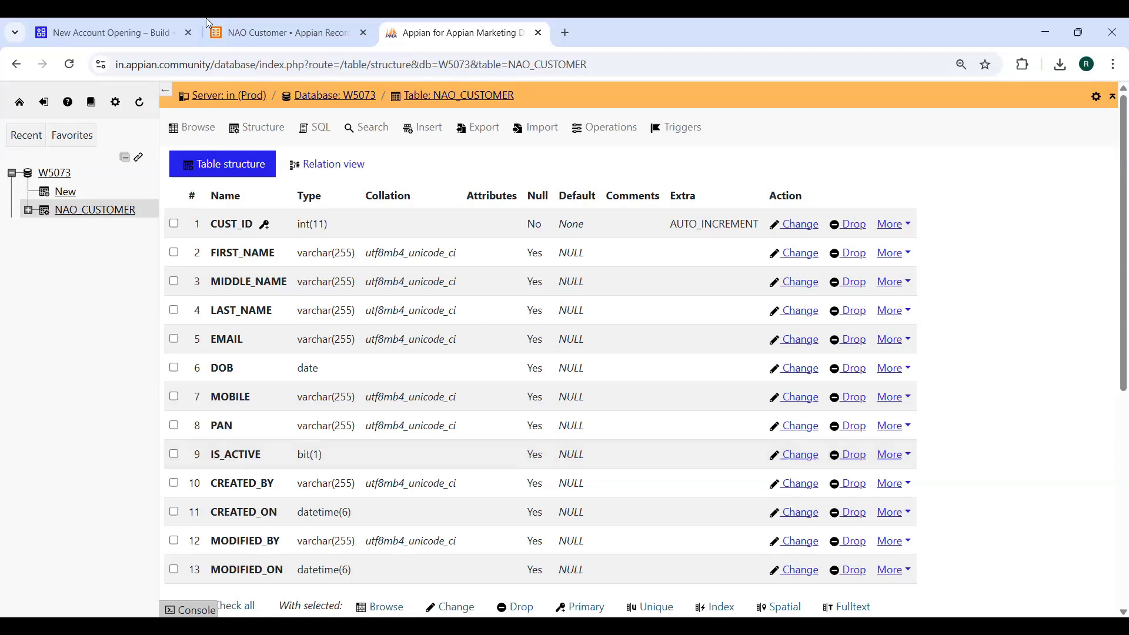
left_click(245, 33)
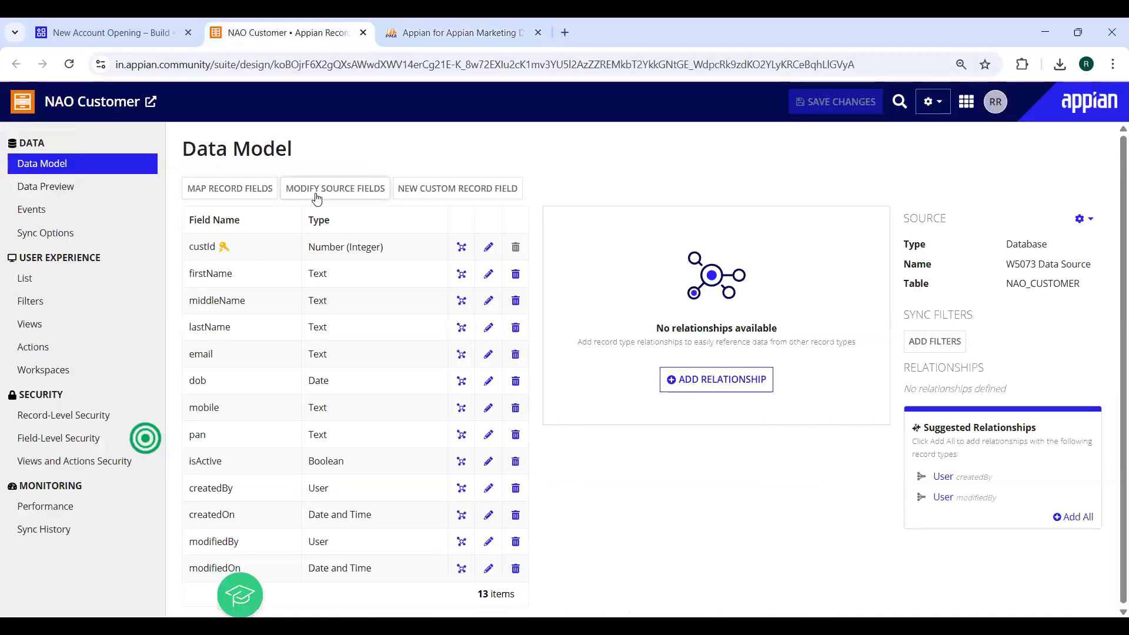
left_click(222, 189)
scroll(216, 465, "down", 3)
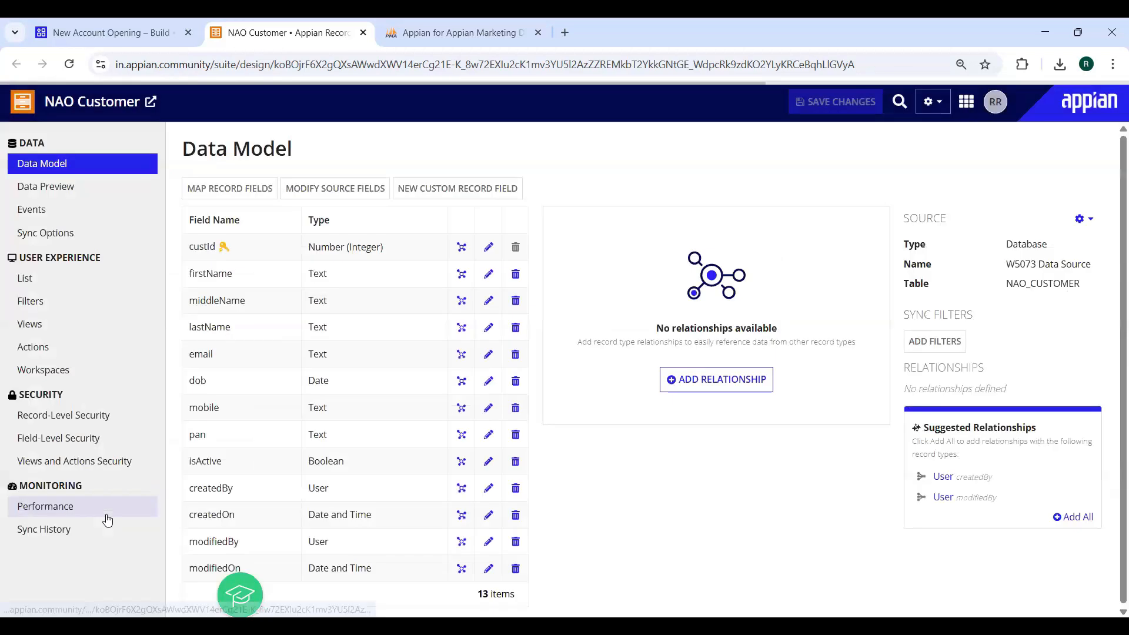
left_click(323, 197)
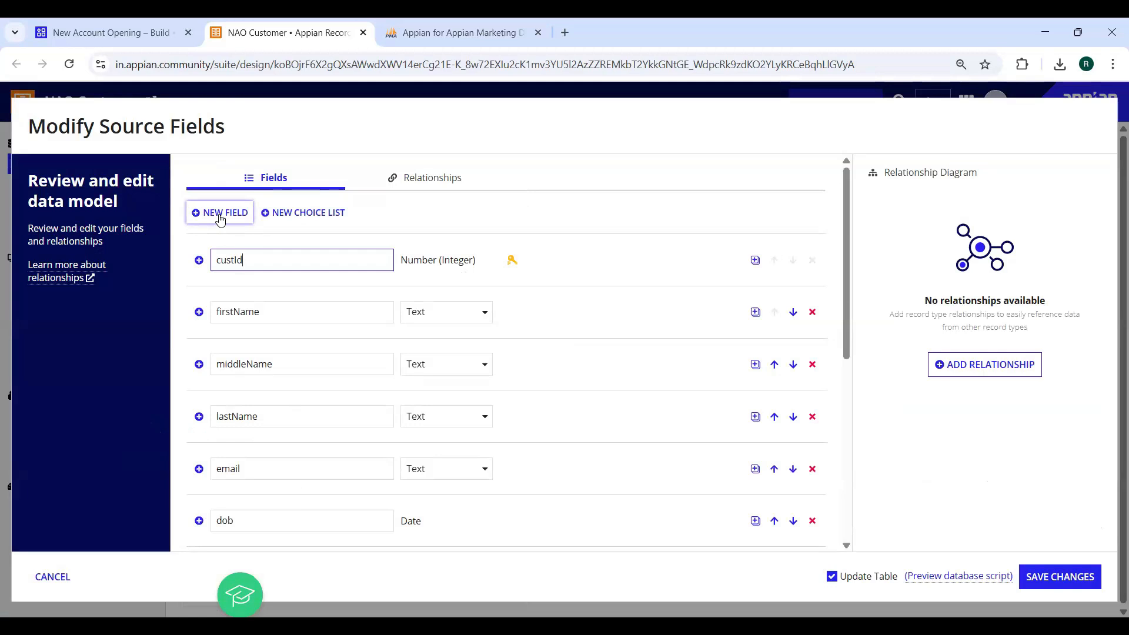
left_click(53, 582)
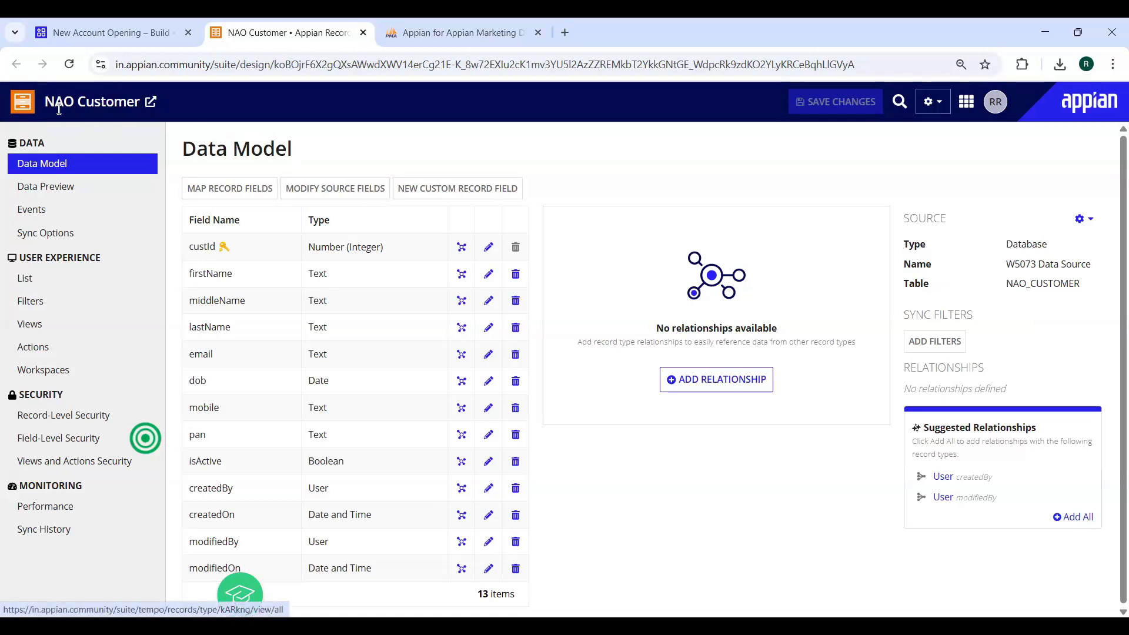
Open the live Customers record list in Tempo and inspect its empty grid and address
left_click(150, 103)
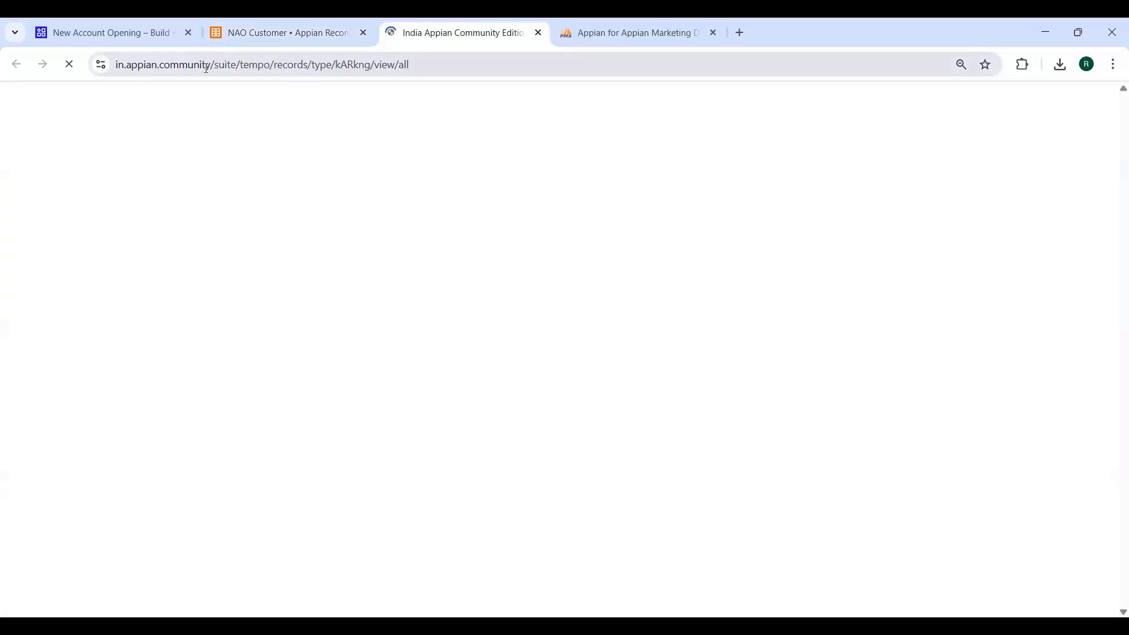
left_click(253, 69)
left_click_drag(253, 69, 313, 65)
left_click(194, 346)
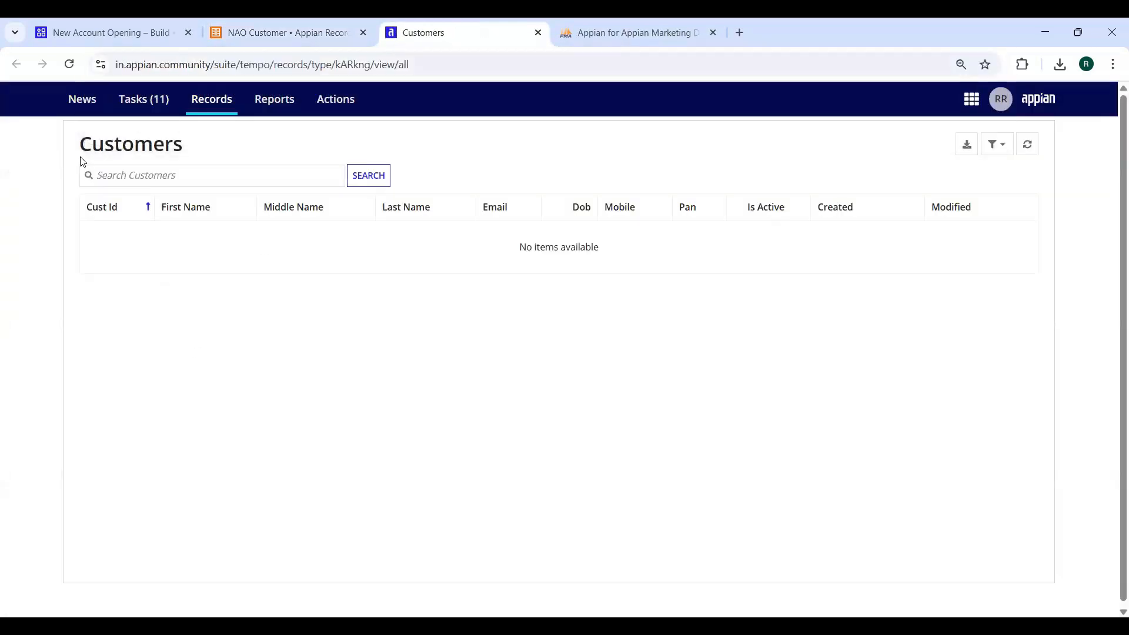
left_click_drag(203, 151, 80, 154)
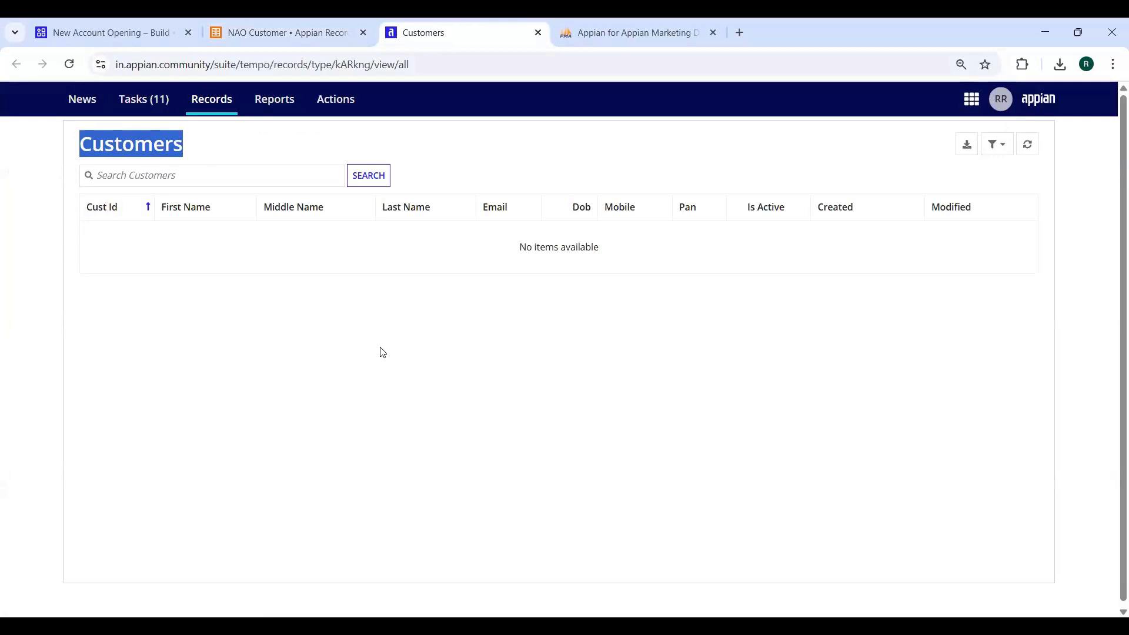
left_click(383, 380)
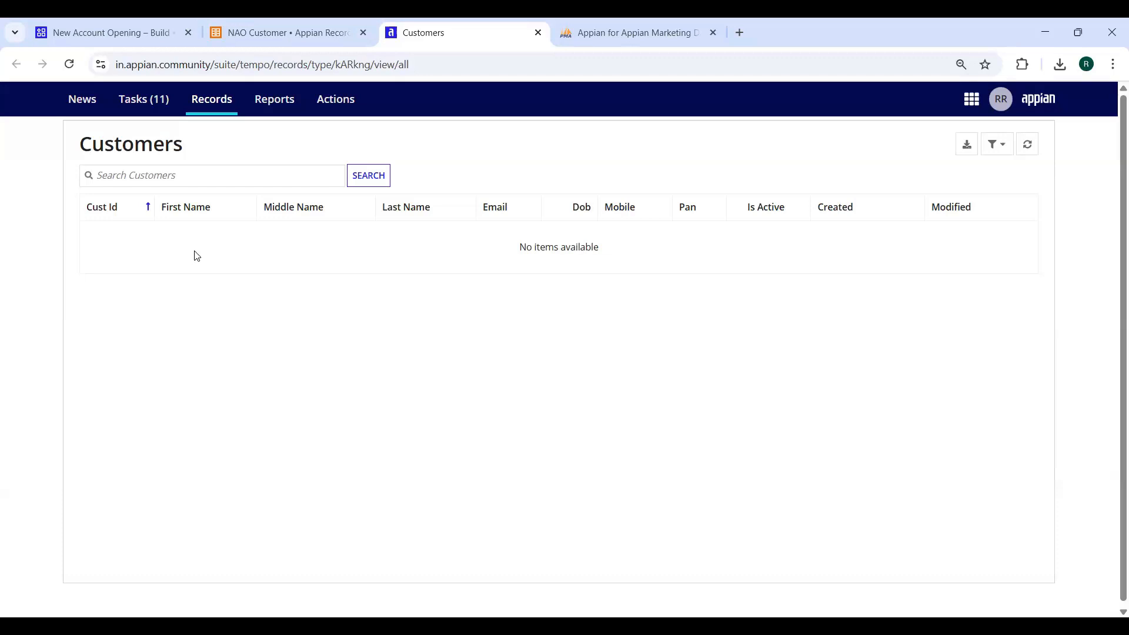
left_click(100, 175)
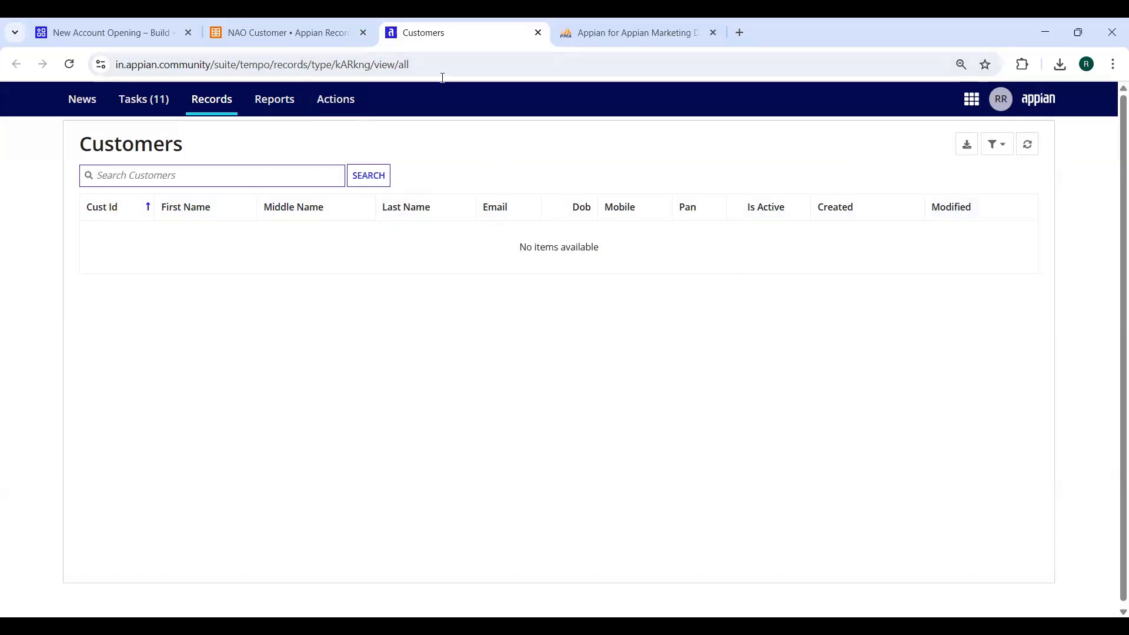
left_click(289, 29)
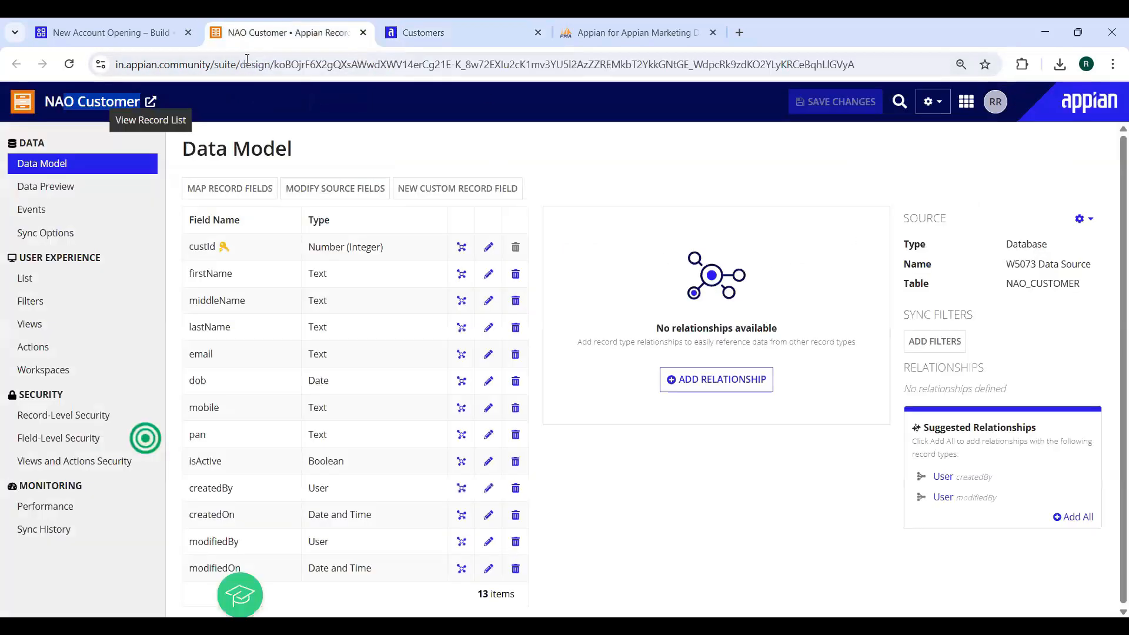
Edit the Customers record list grid and delete the Modified column
left_click(26, 279)
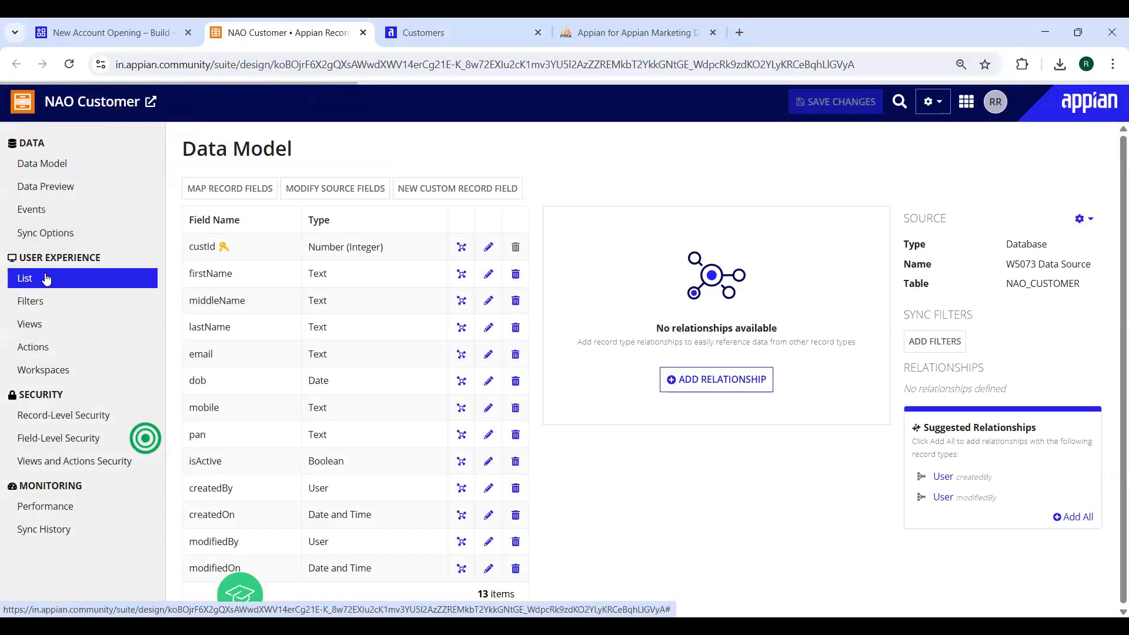
left_click(457, 32)
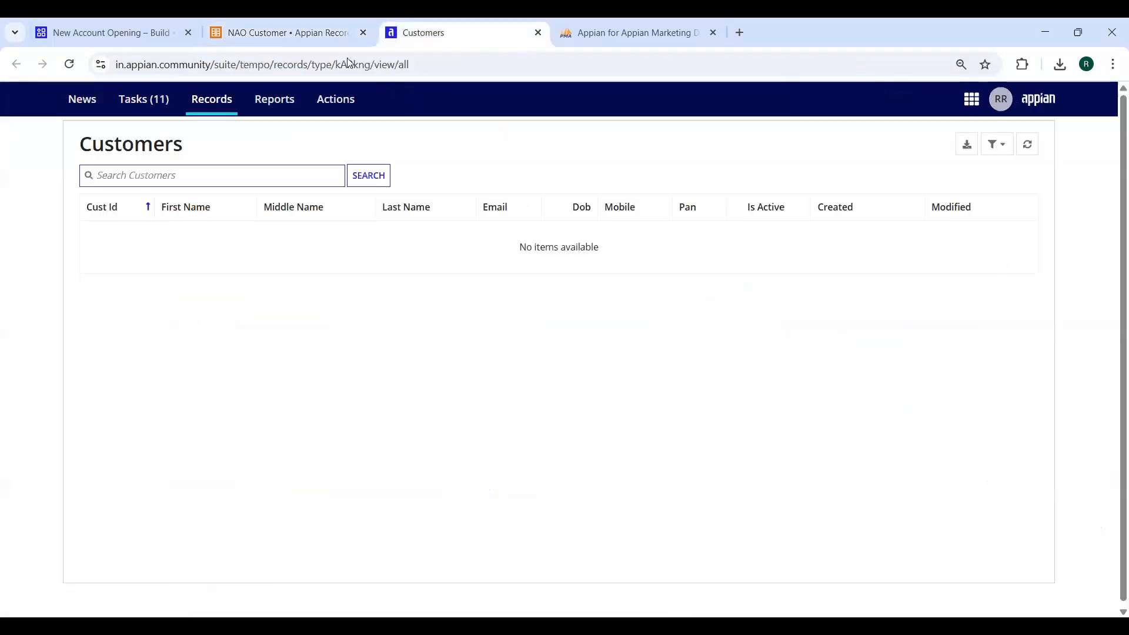
left_click(288, 32)
left_click(204, 285)
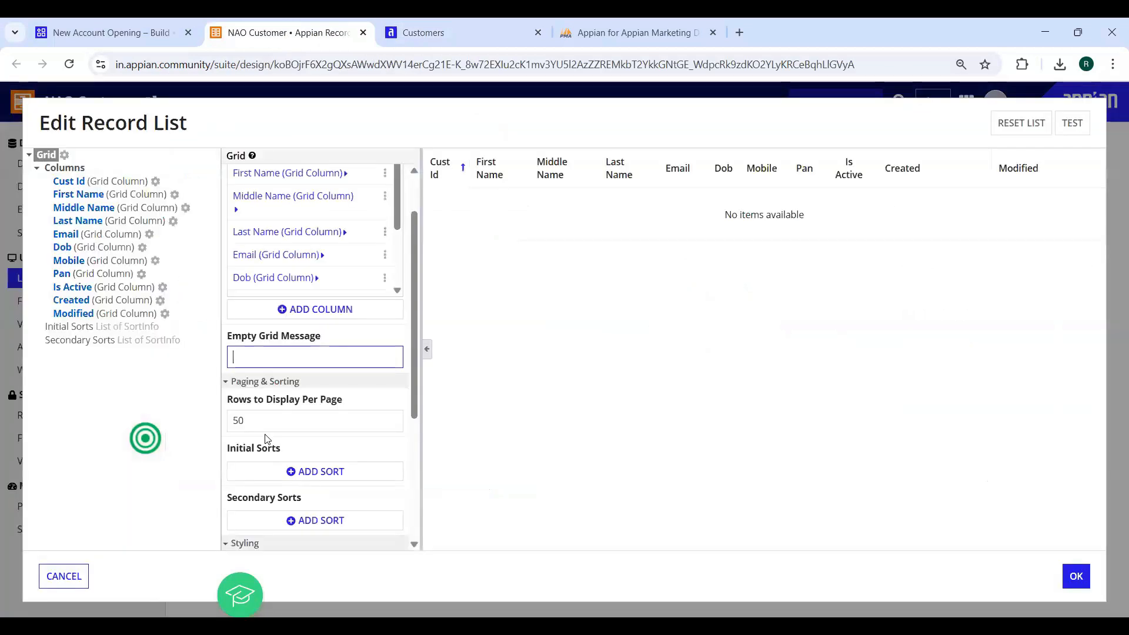
scroll(414, 250, "up", 2)
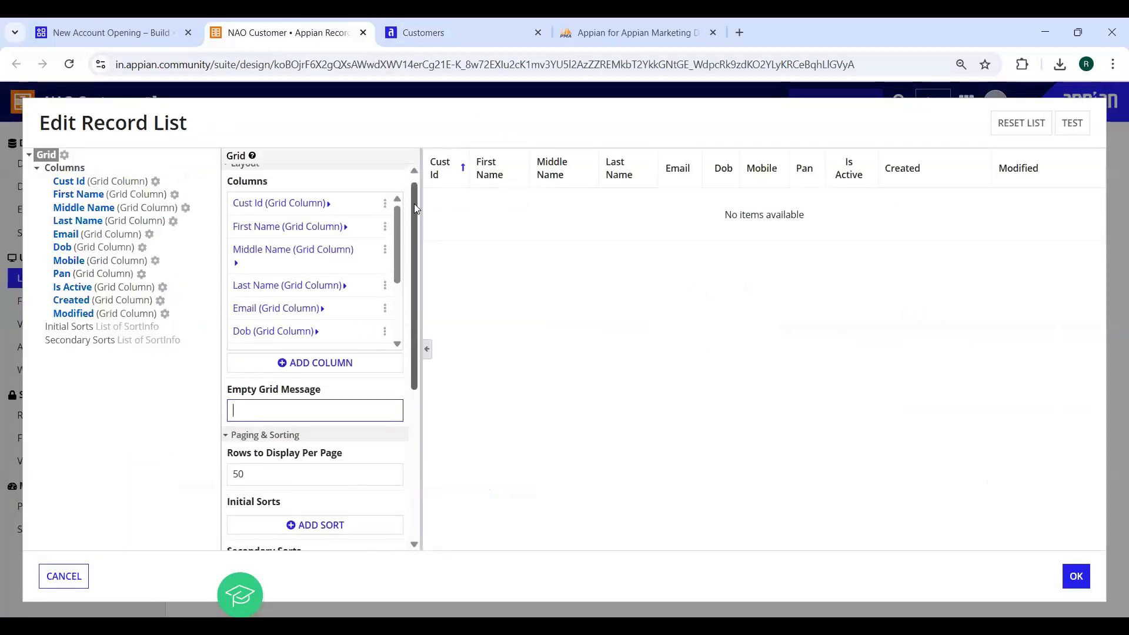
left_click_drag(399, 230, 390, 288)
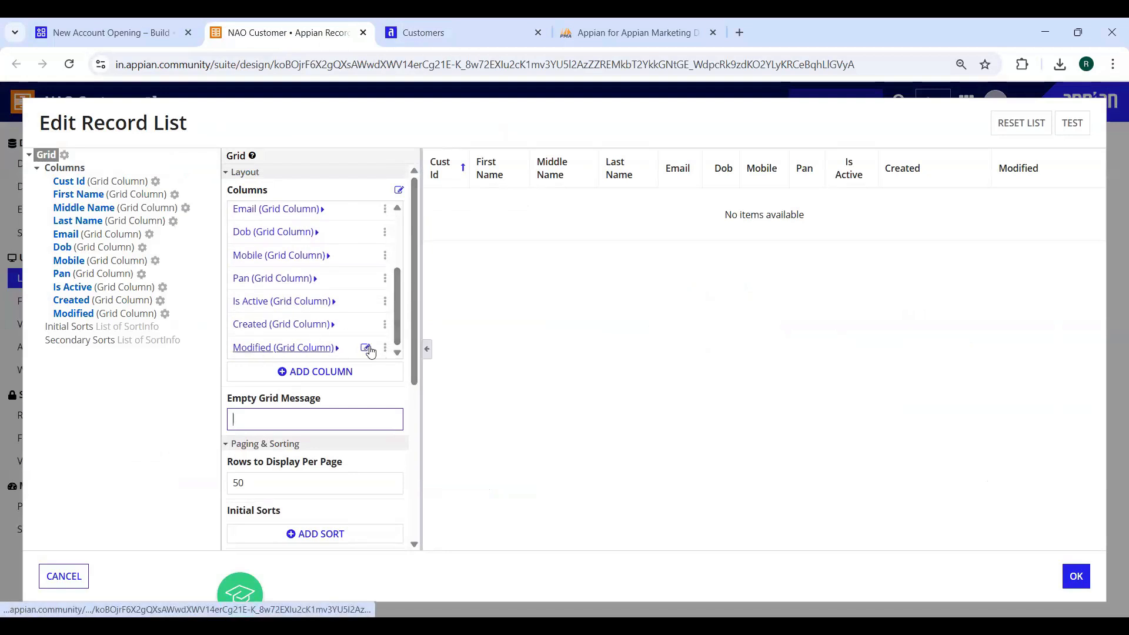
mouse_move(386, 351)
left_click(370, 350)
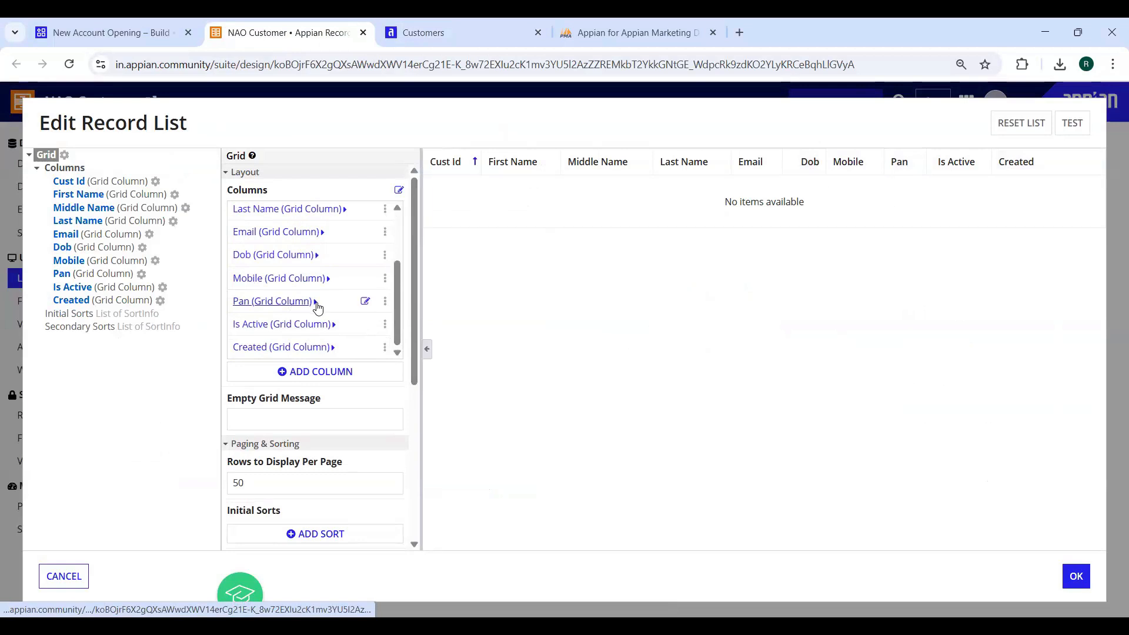
Relabel the Pan and Dob columns as PAN and DOB
left_click(273, 301)
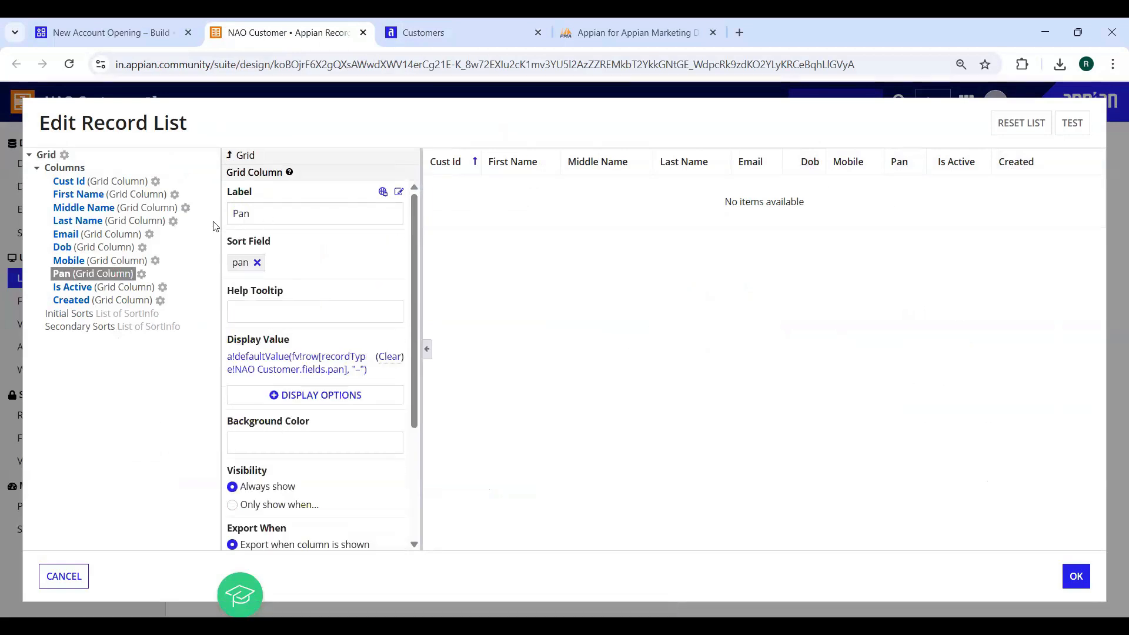
type("PAN")
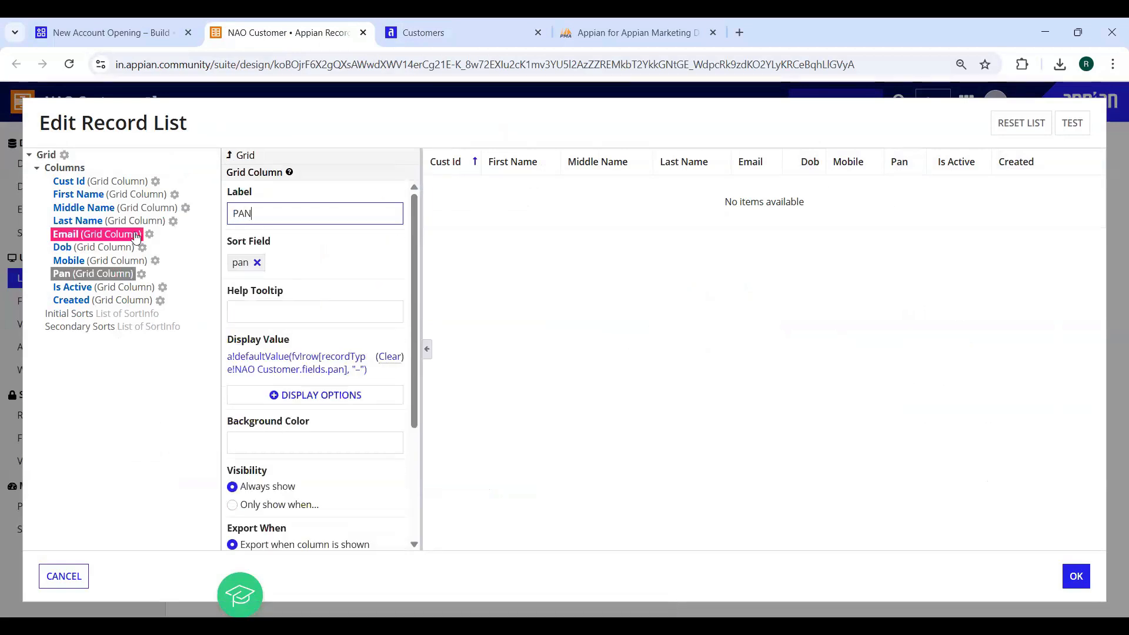
left_click(63, 248)
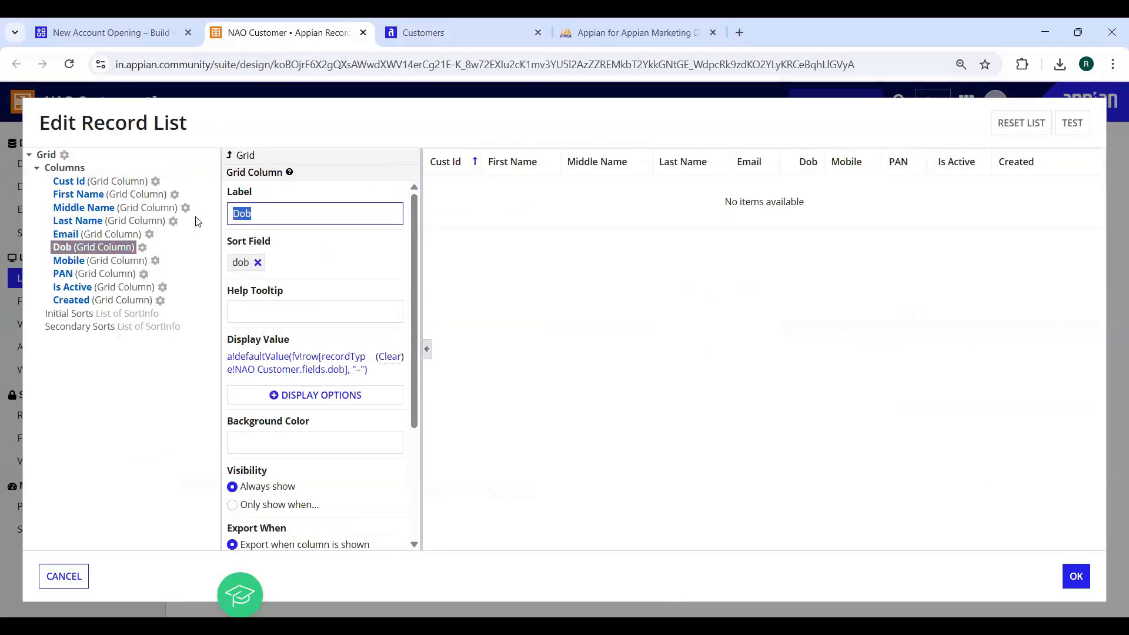
type("DOB")
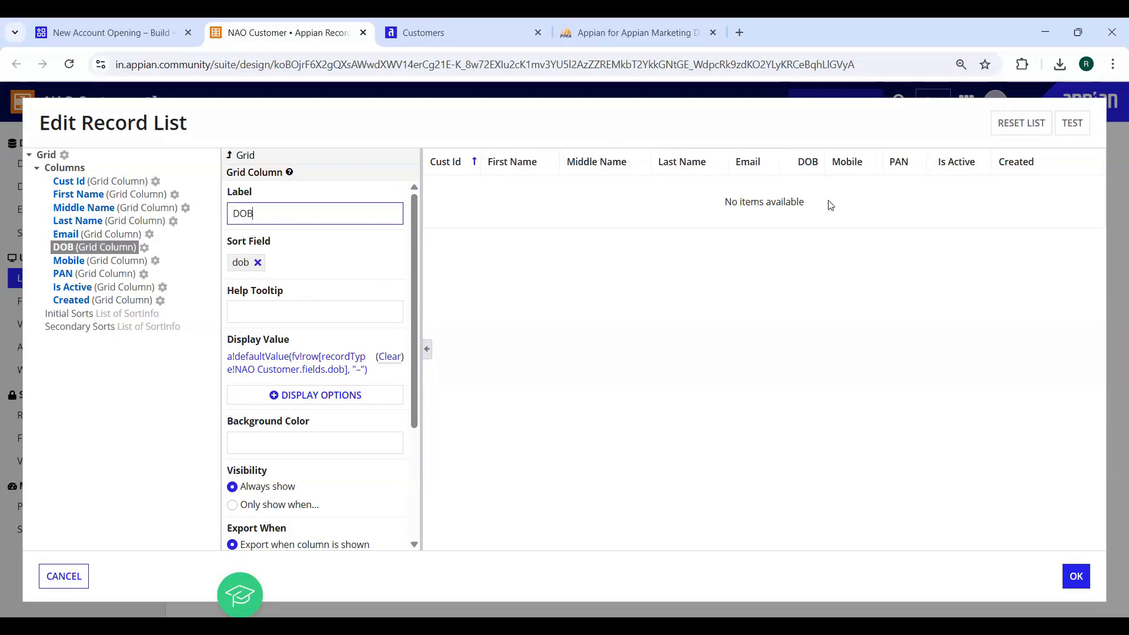
scroll(276, 373, "down", 3)
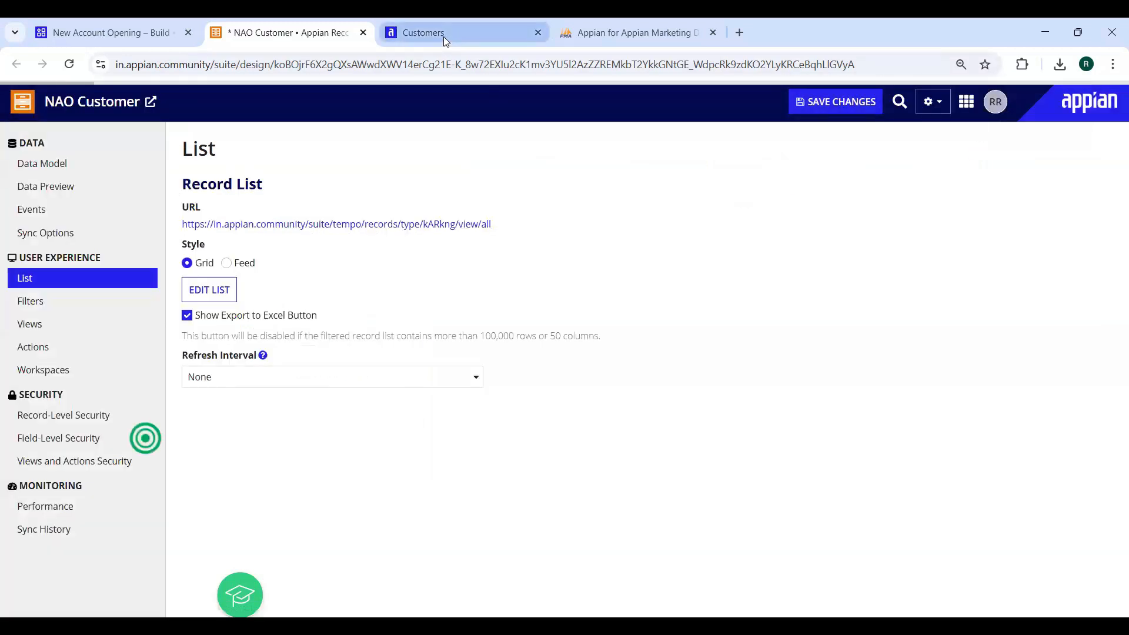
Reload the live Customers list to confirm the grid changes, then go to NAO Customer's Actions page
mouse_move(444, 37)
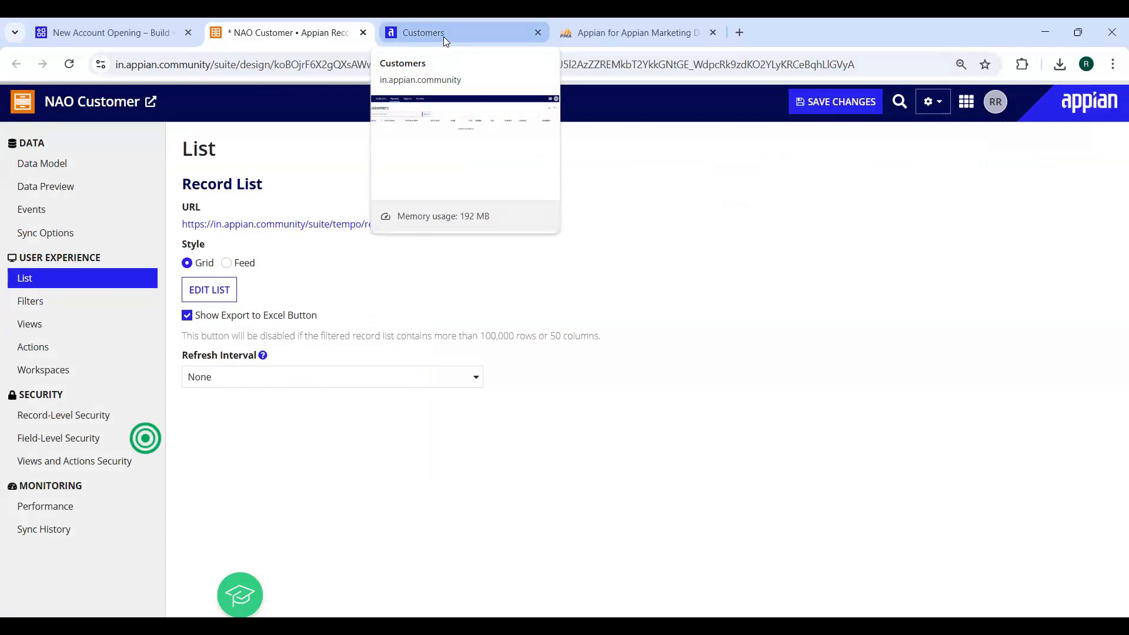
left_click(444, 36)
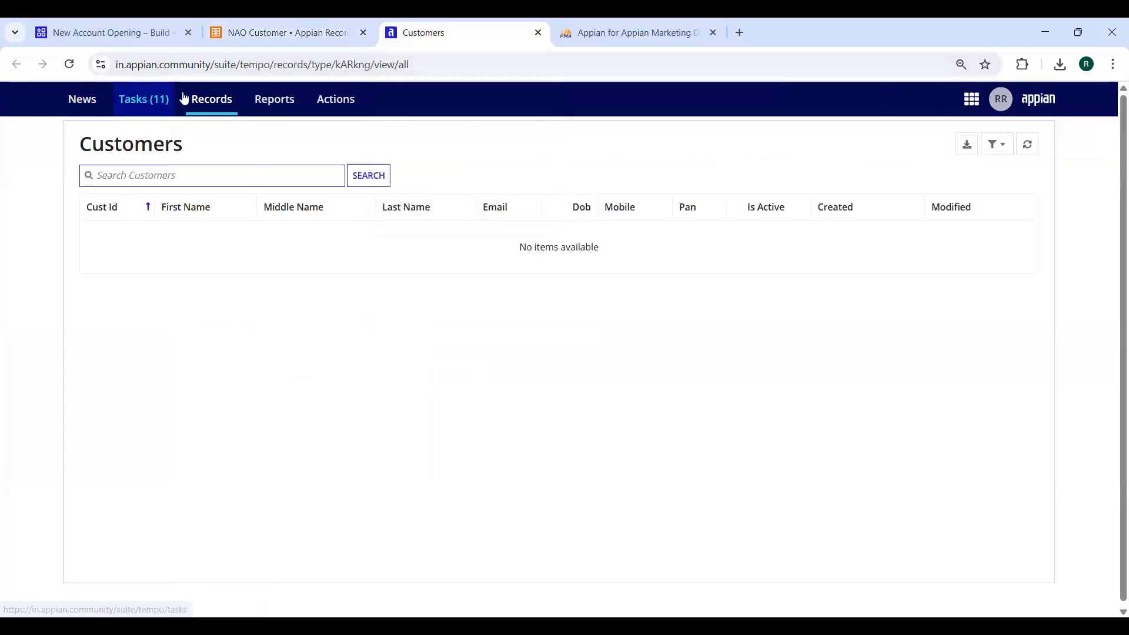
left_click(69, 64)
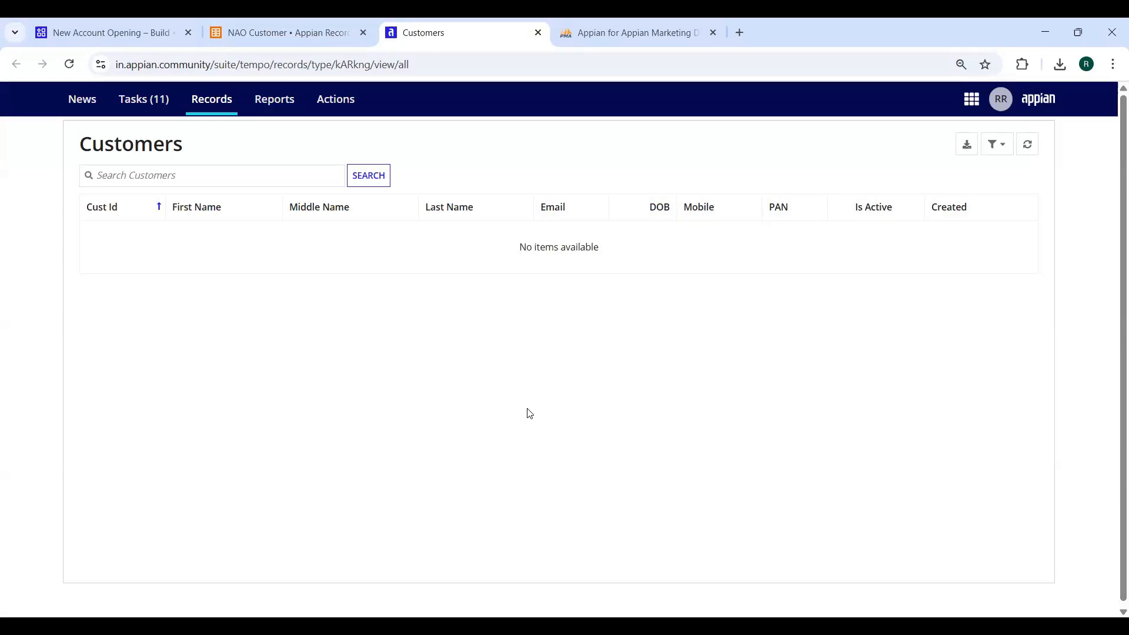
left_click(277, 31)
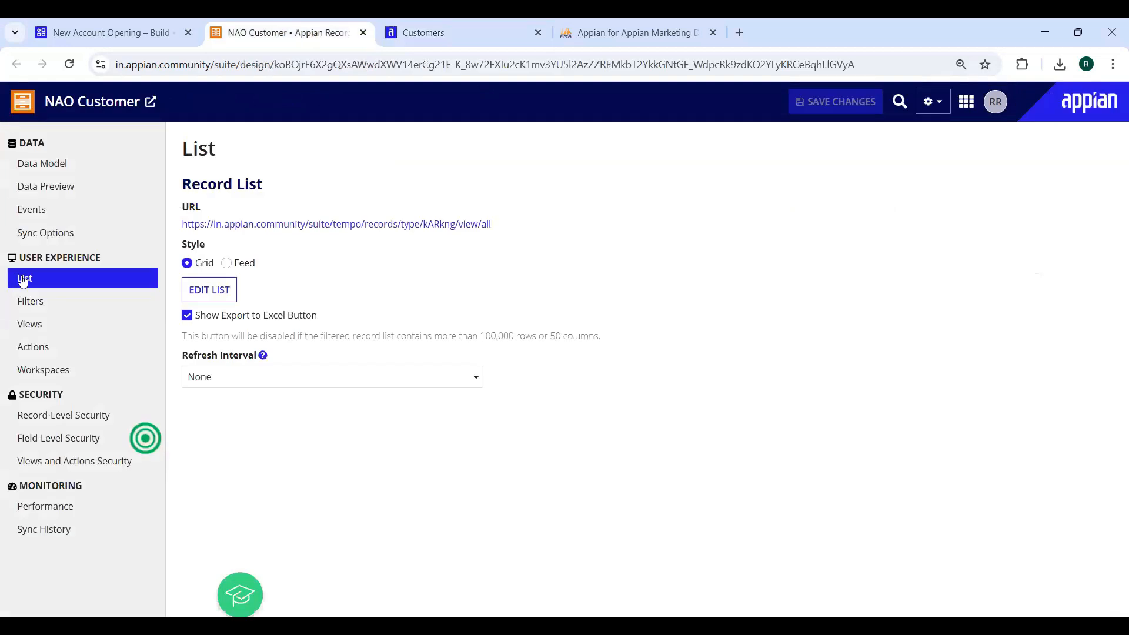
left_click(36, 352)
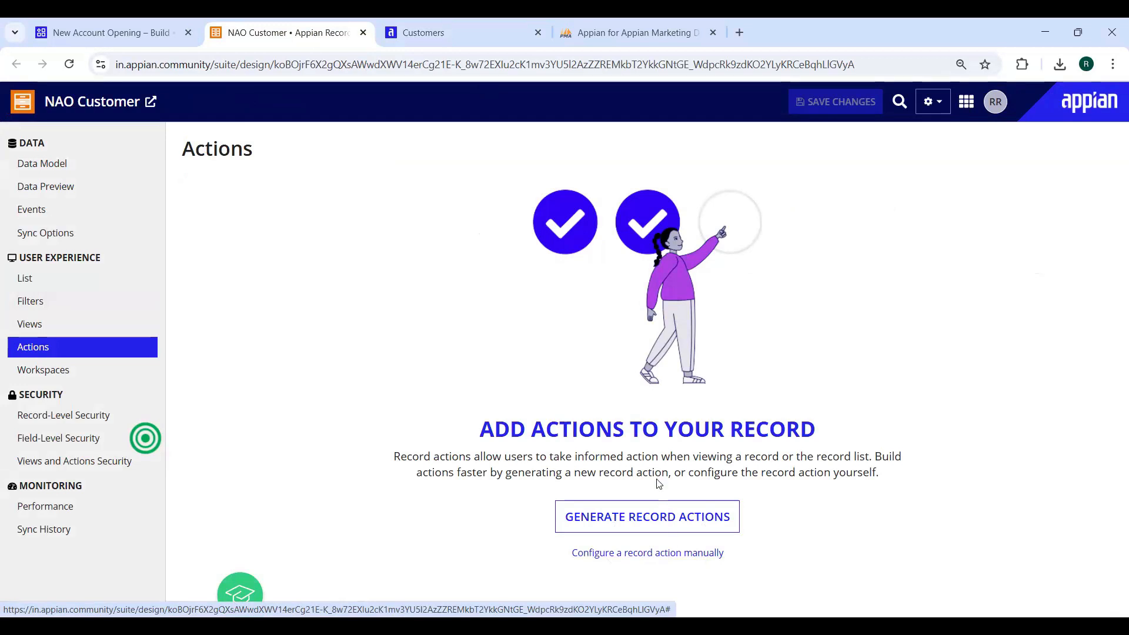
Generate only the Create record action, leaving the Update and Delete actions out
left_click(620, 524)
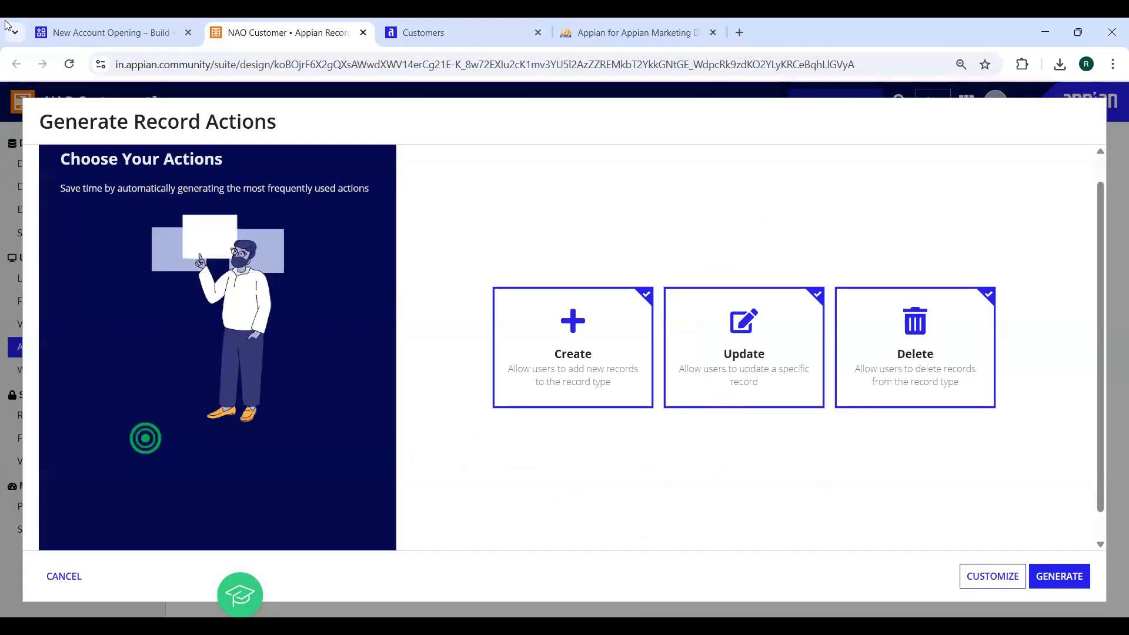
left_click(75, 30)
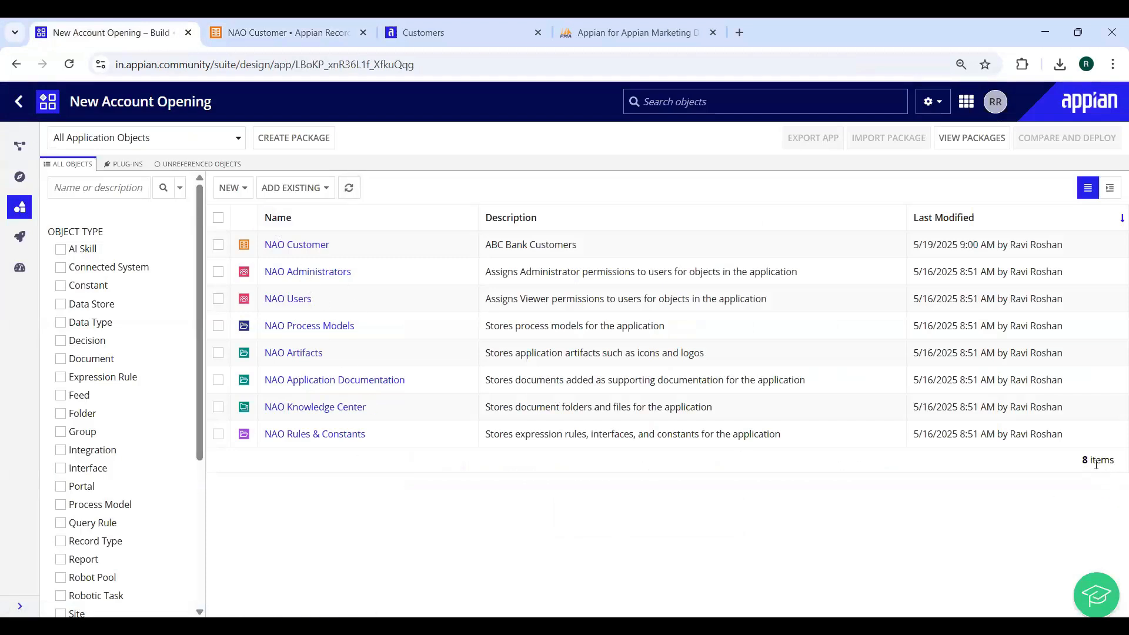
left_click(299, 40)
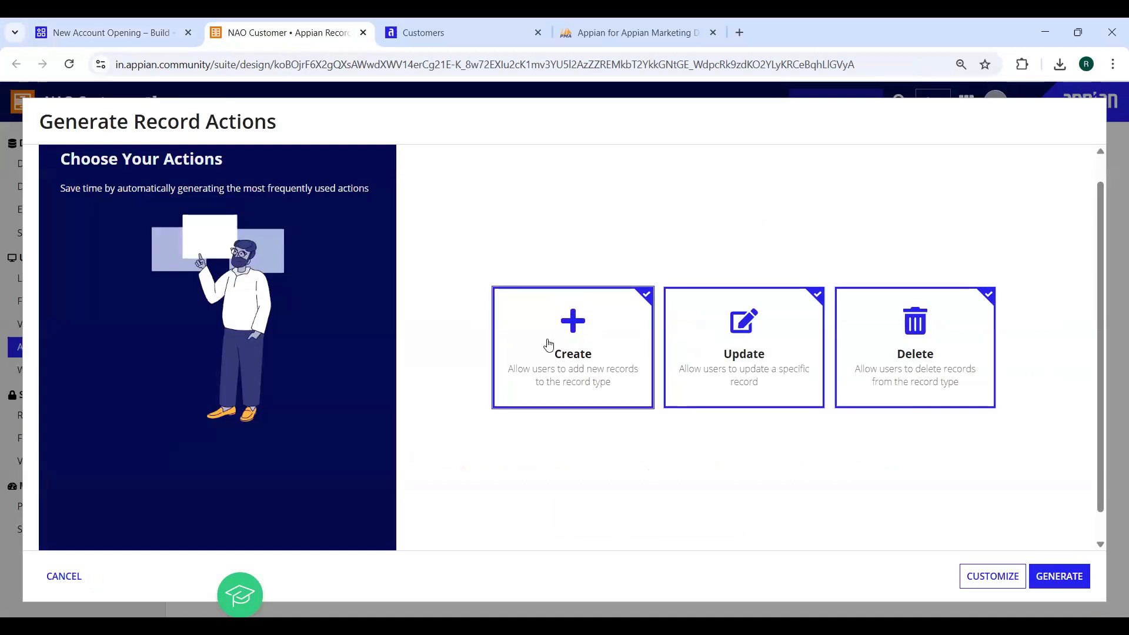
left_click(935, 328)
left_click(798, 327)
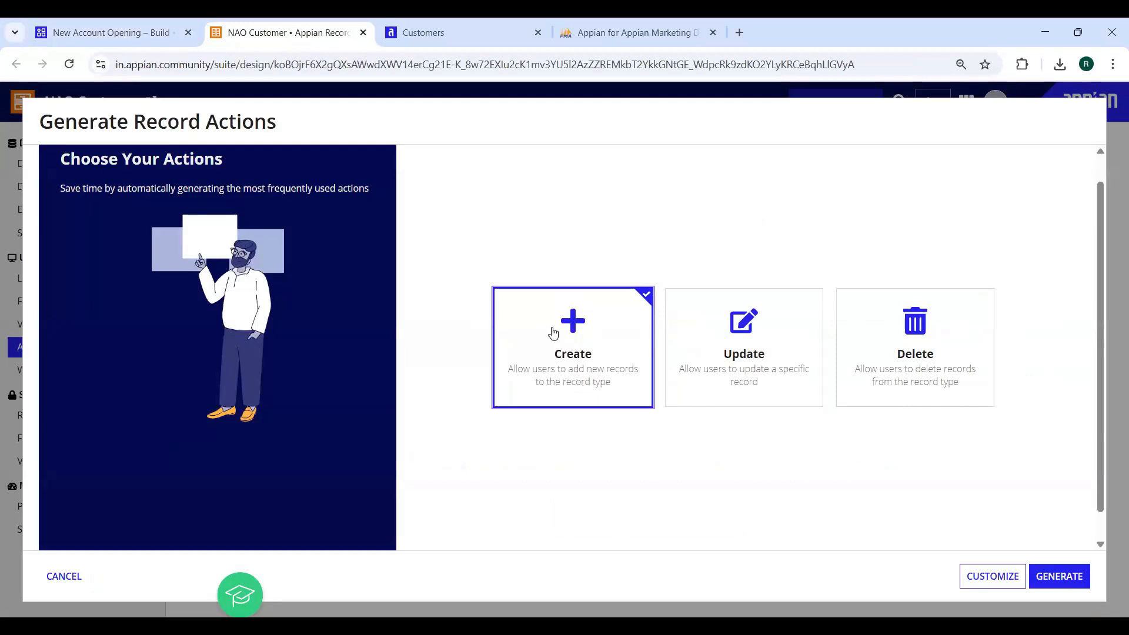
left_click(1067, 576)
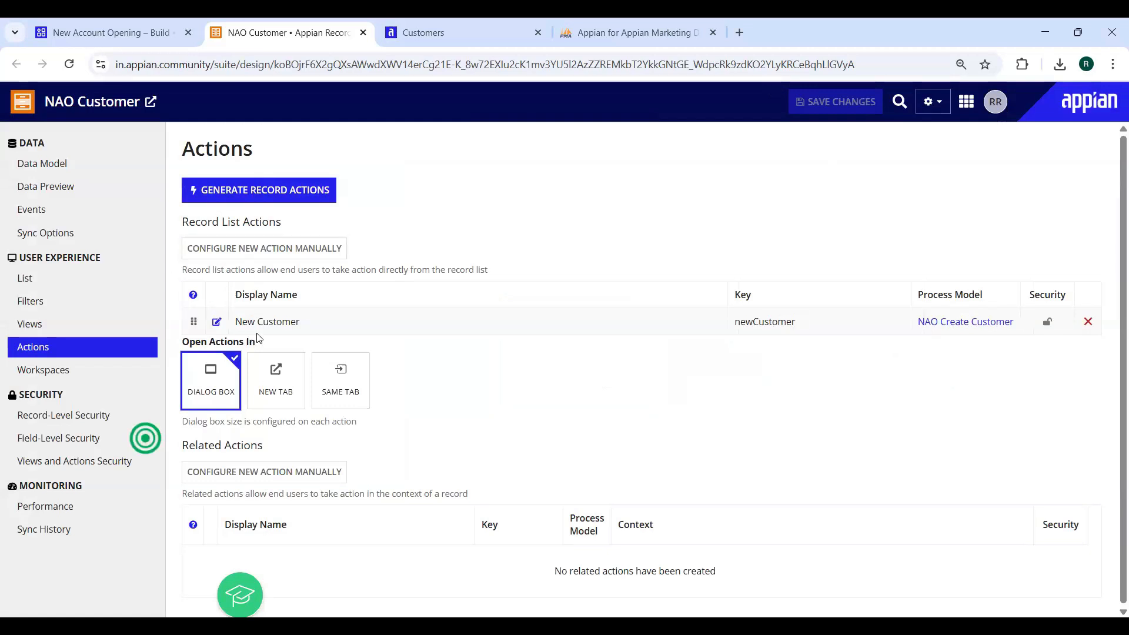
Return to the application's object list and refresh it so the generated objects appear
triple_click(318, 327)
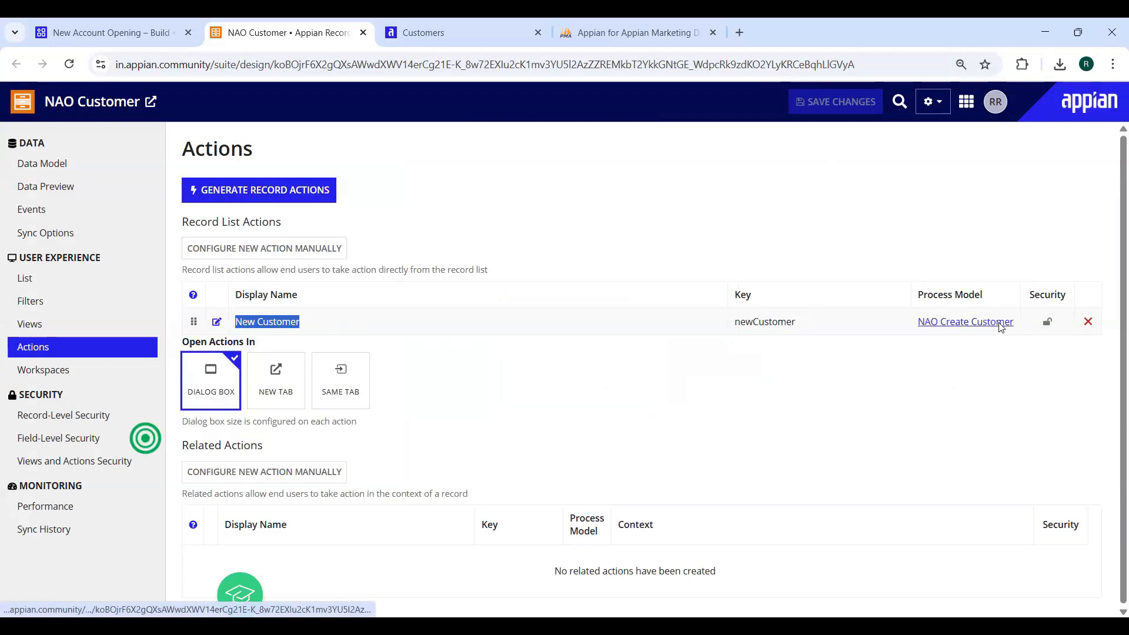
left_click(112, 32)
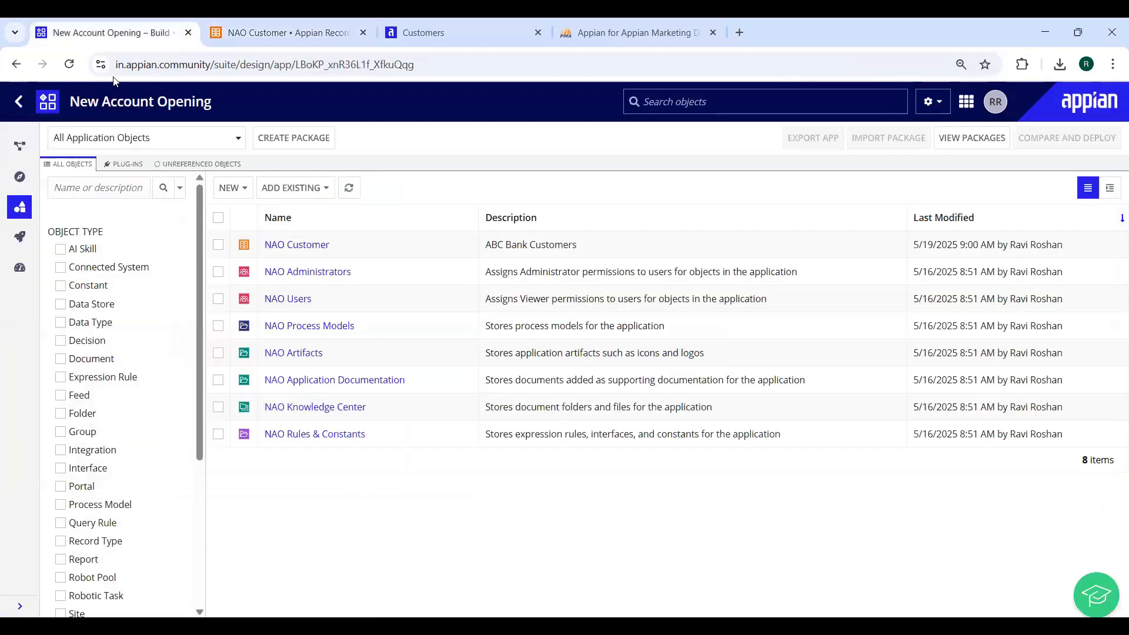
left_click(349, 189)
left_click(349, 188)
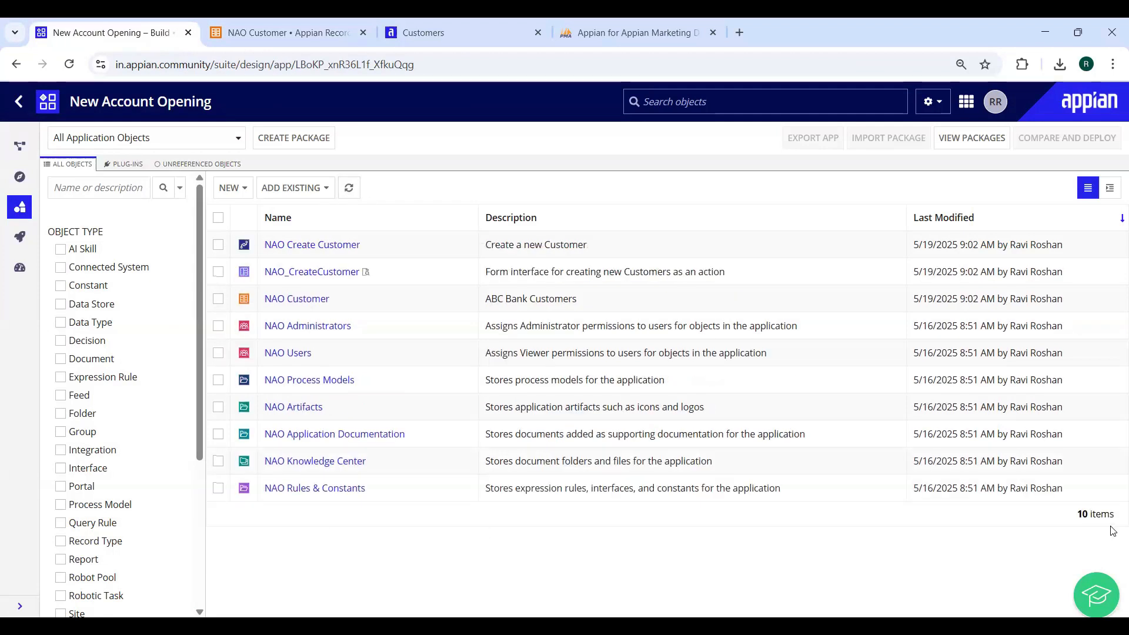
left_click_drag(1079, 520, 1104, 517)
Select NAO_CreateCustomer and NAO Create Customer in the list, then go back to the Customers list
left_click(218, 271)
left_click(218, 245)
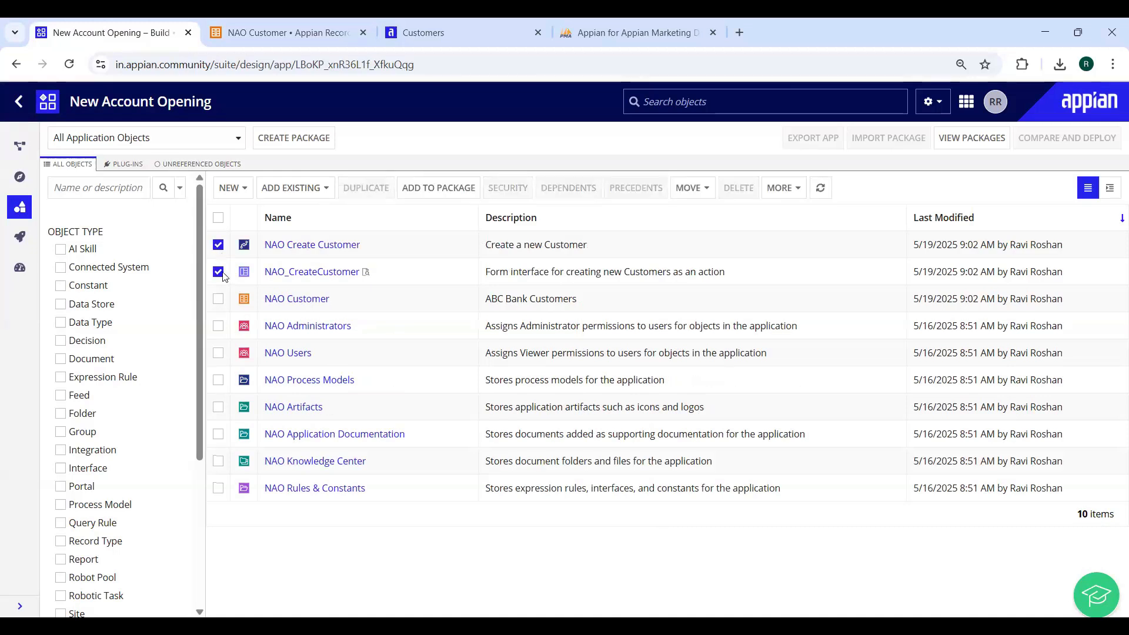
left_click(419, 33)
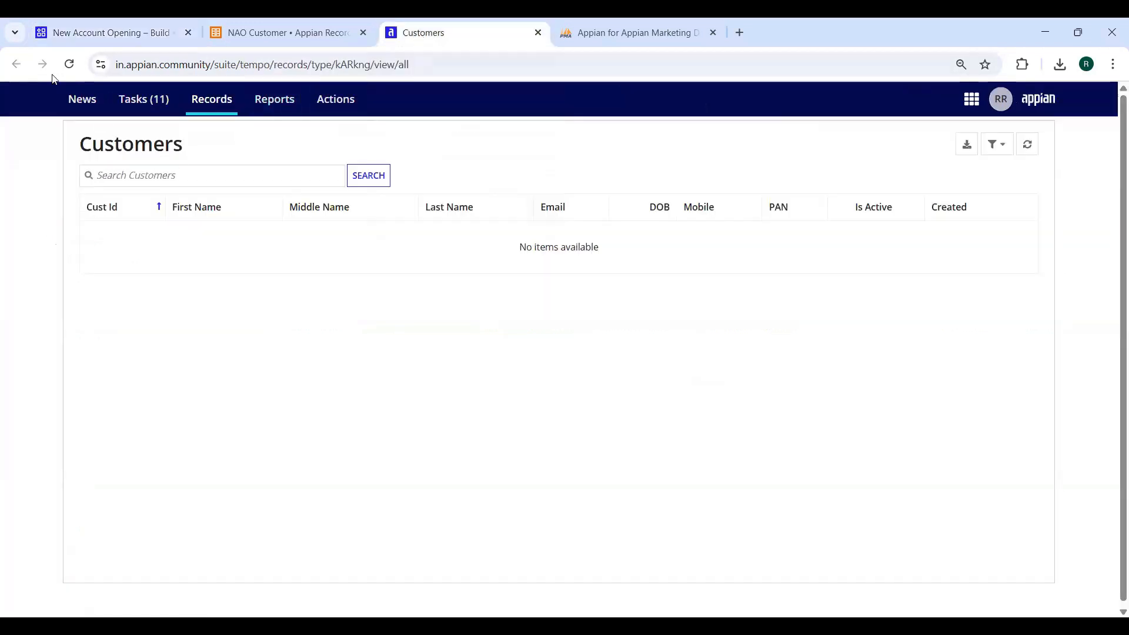
Reload Customers, open the New Customer form, and enter the customer's first, middle and last name and email
left_click(69, 64)
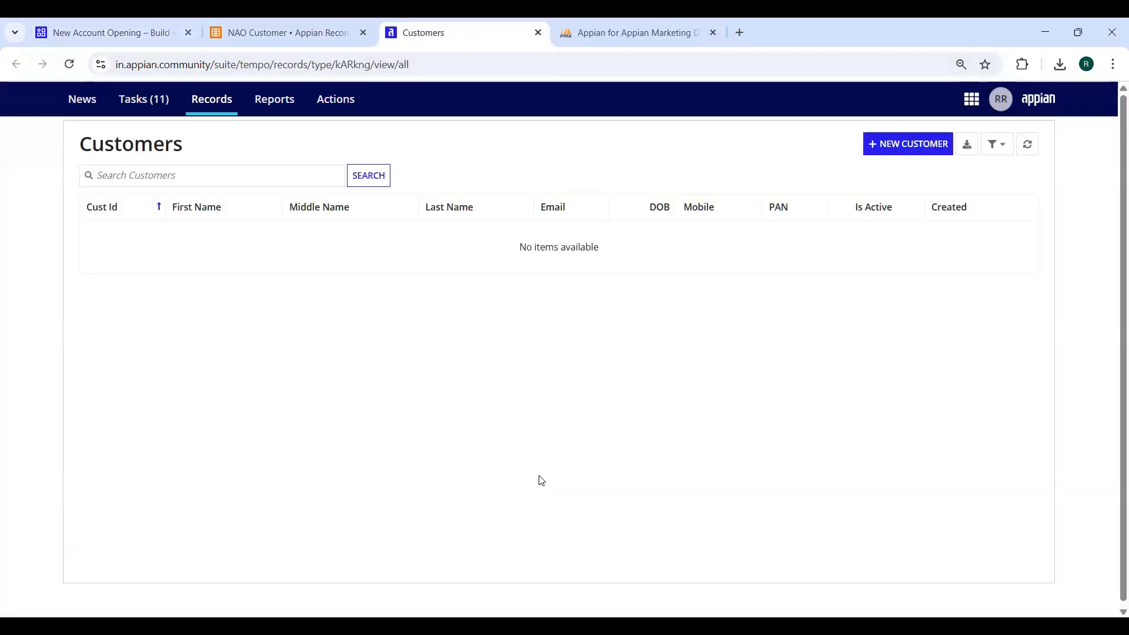
left_click(904, 152)
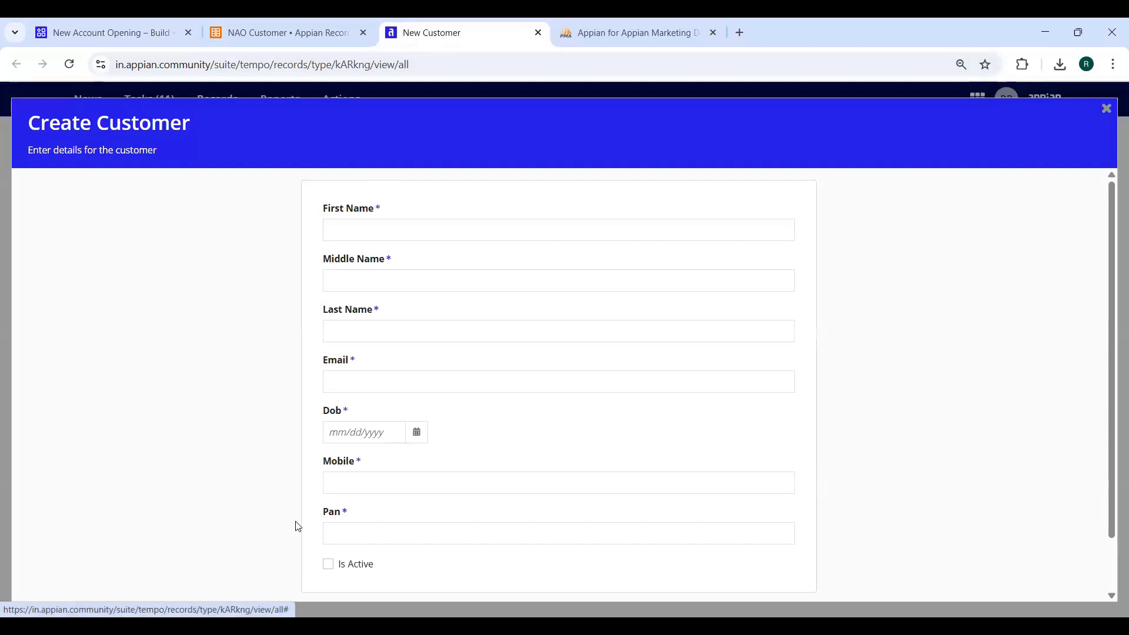
left_click(469, 225)
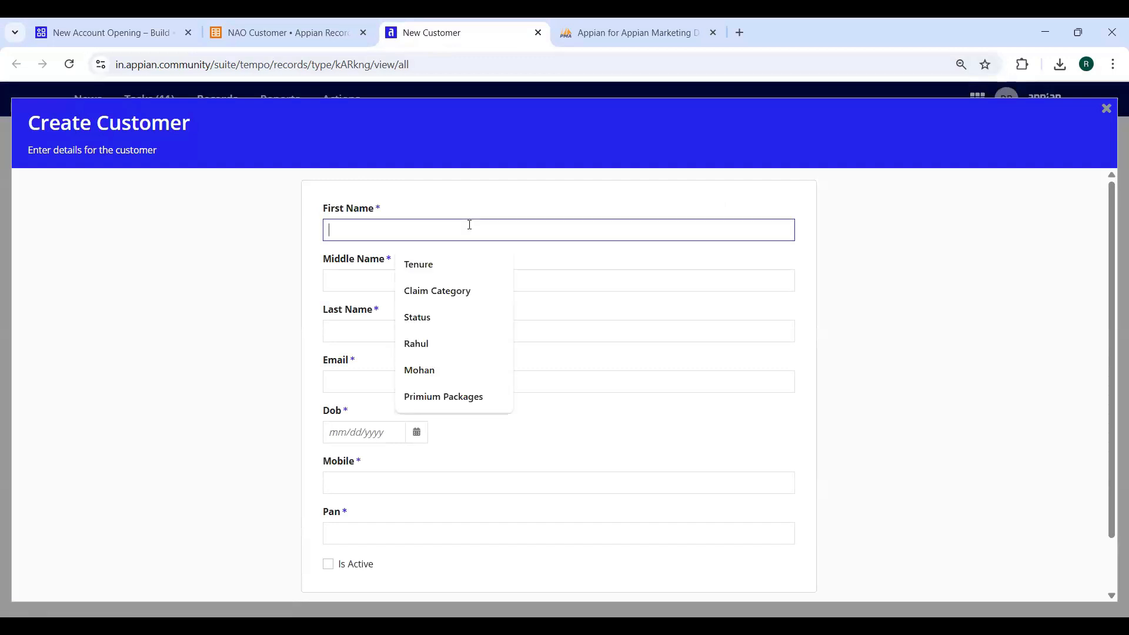
key("Tab")
key("Tab")
key("Tab")
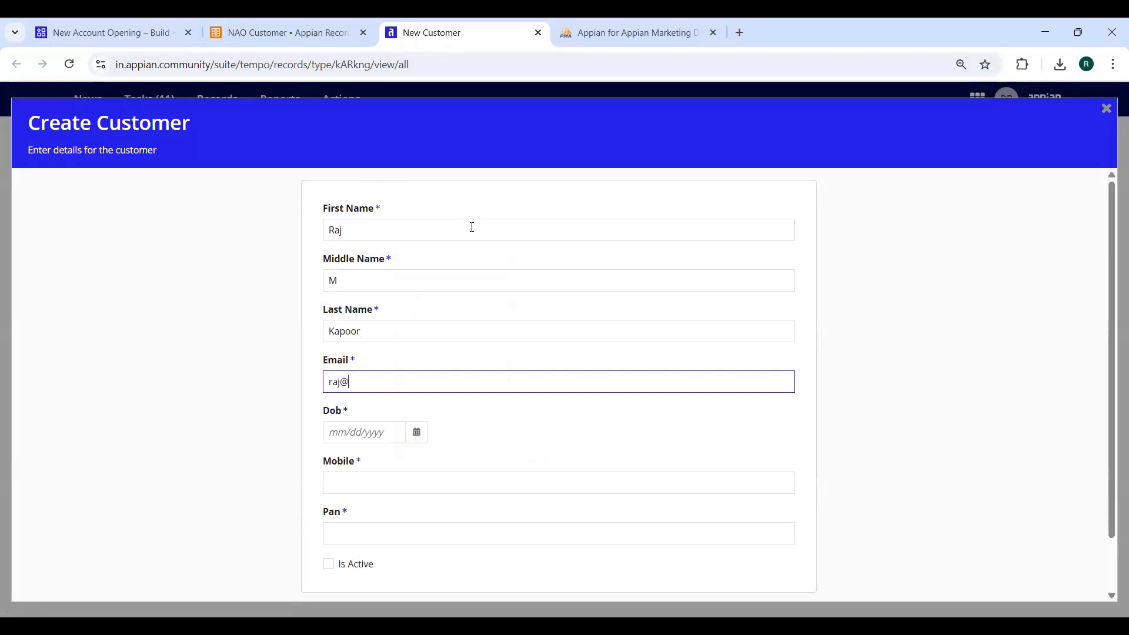
Enter the customer's date of birth, mobile number and PAN
key("Tab")
left_click(417, 434)
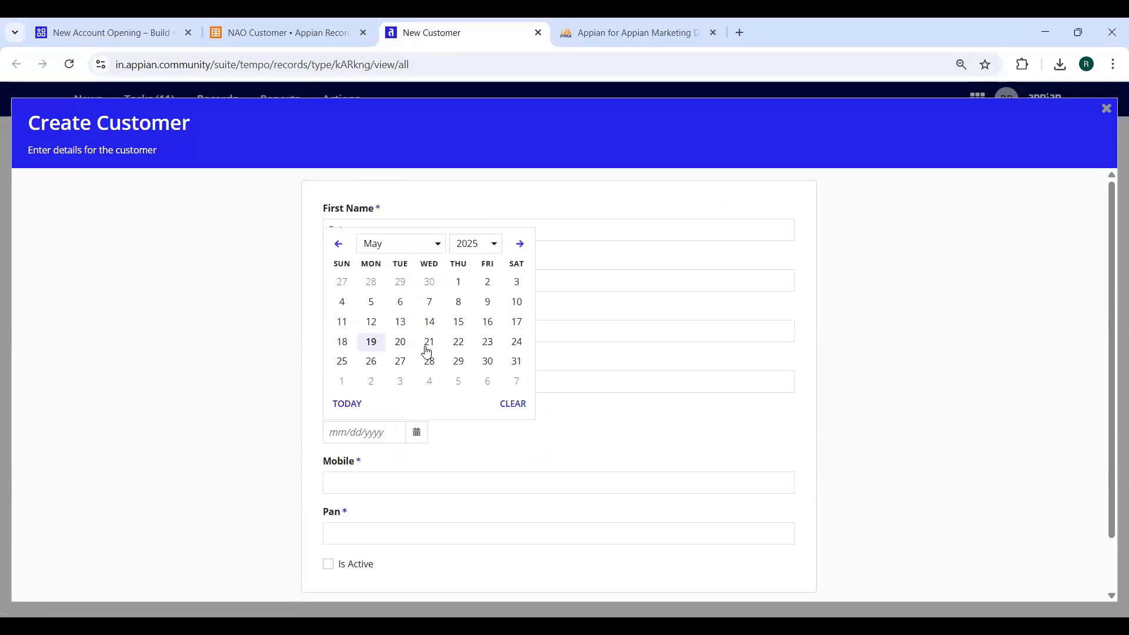
left_click(372, 322)
key("BackSpace")
key("BackSpace")
key("BackSpace")
key("BackSpace")
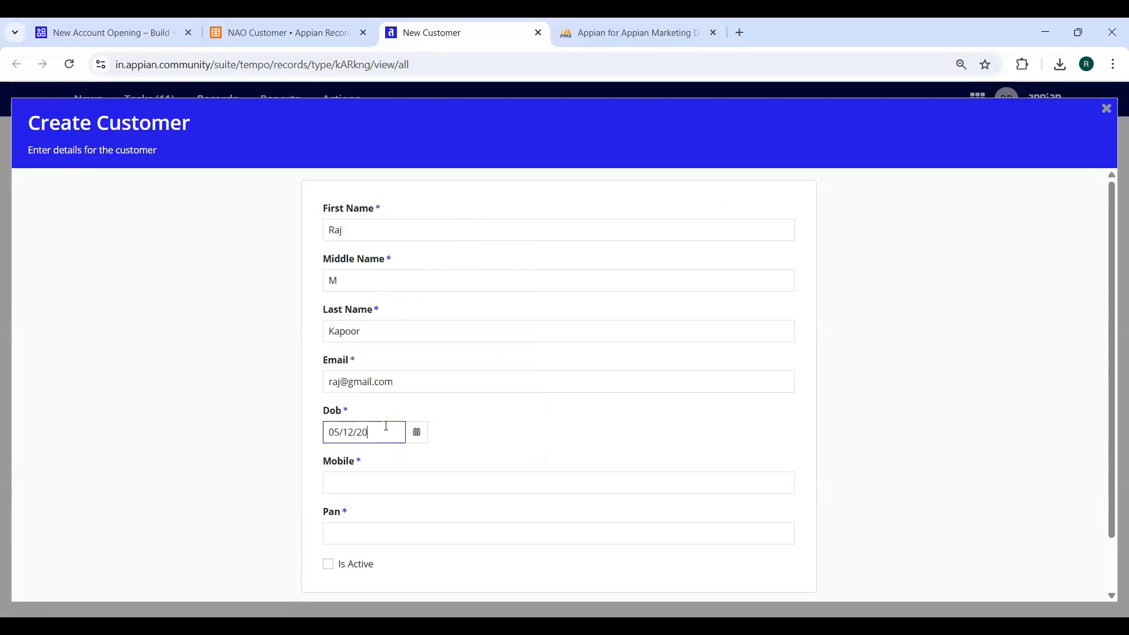
type("1989")
left_click(385, 474)
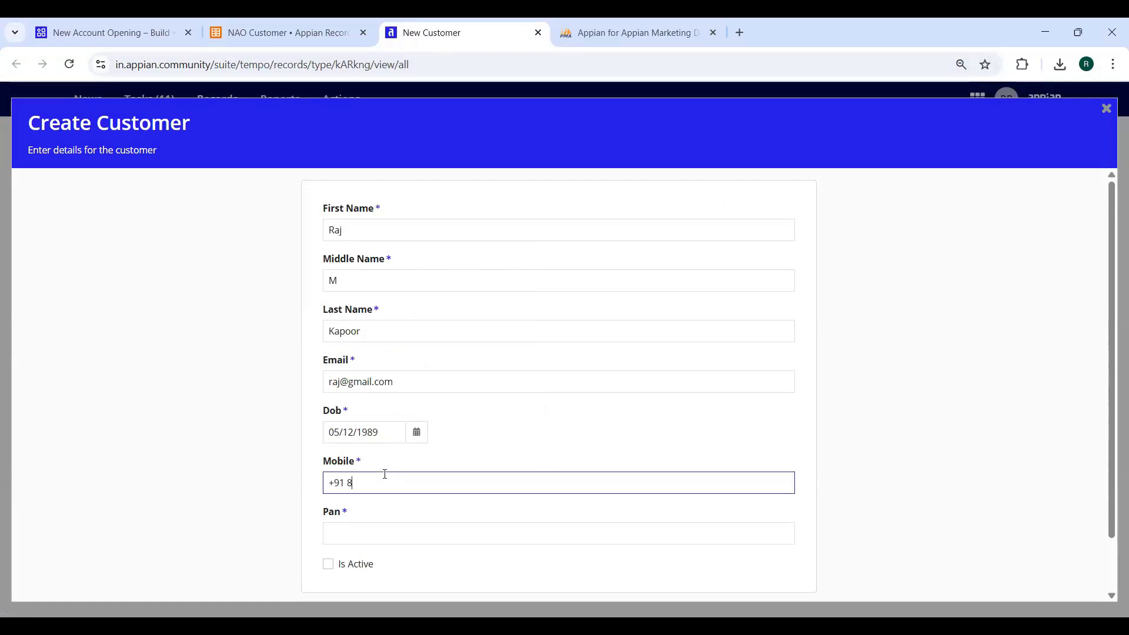
left_click(380, 540)
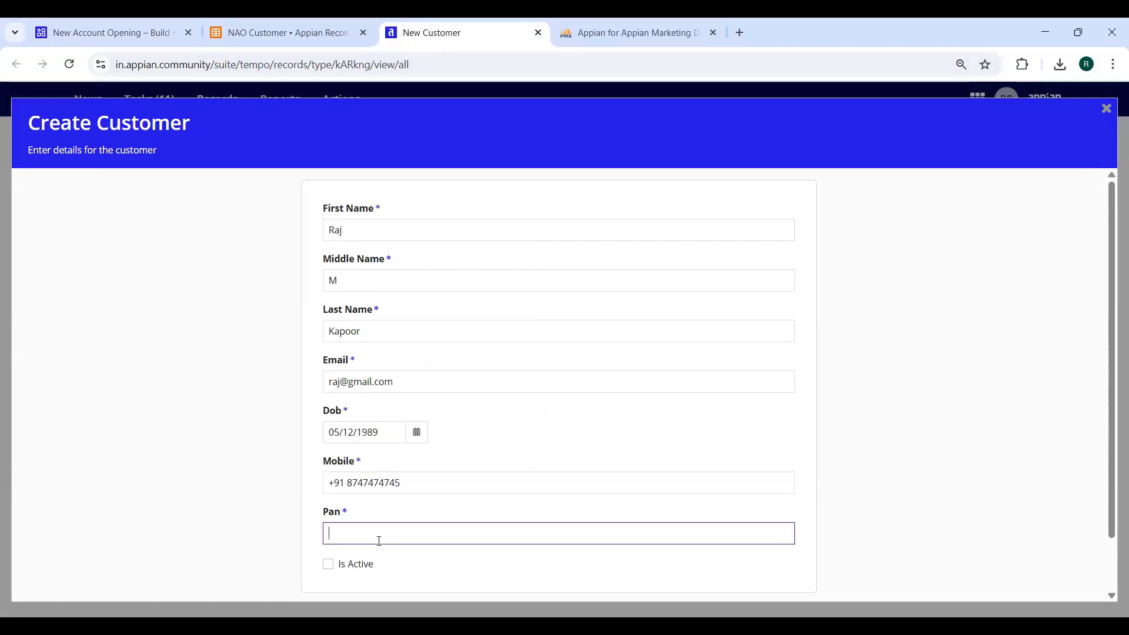
Mark the customer active and create the record, Cust Id 00001
left_click(328, 564)
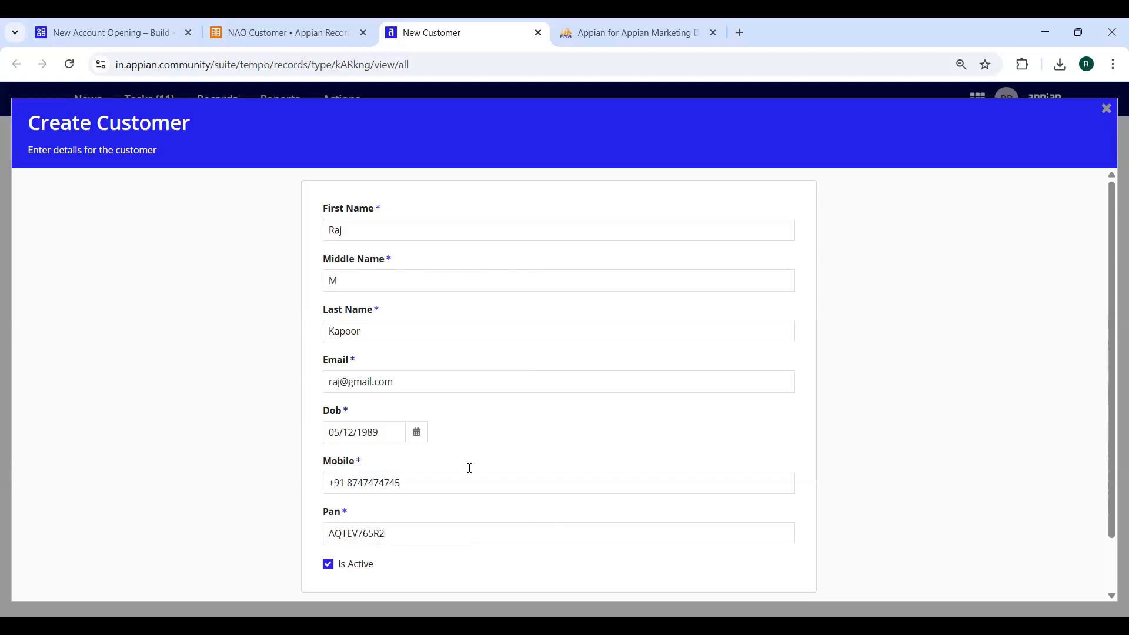
scroll(446, 468, "down", 1)
left_click(795, 565)
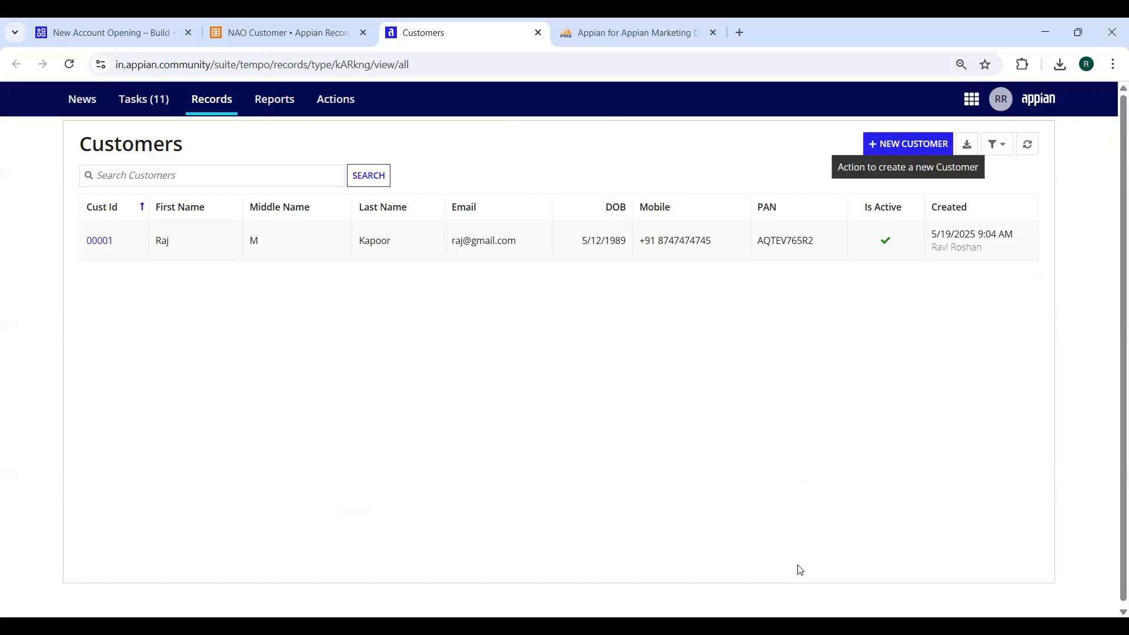
left_click(617, 33)
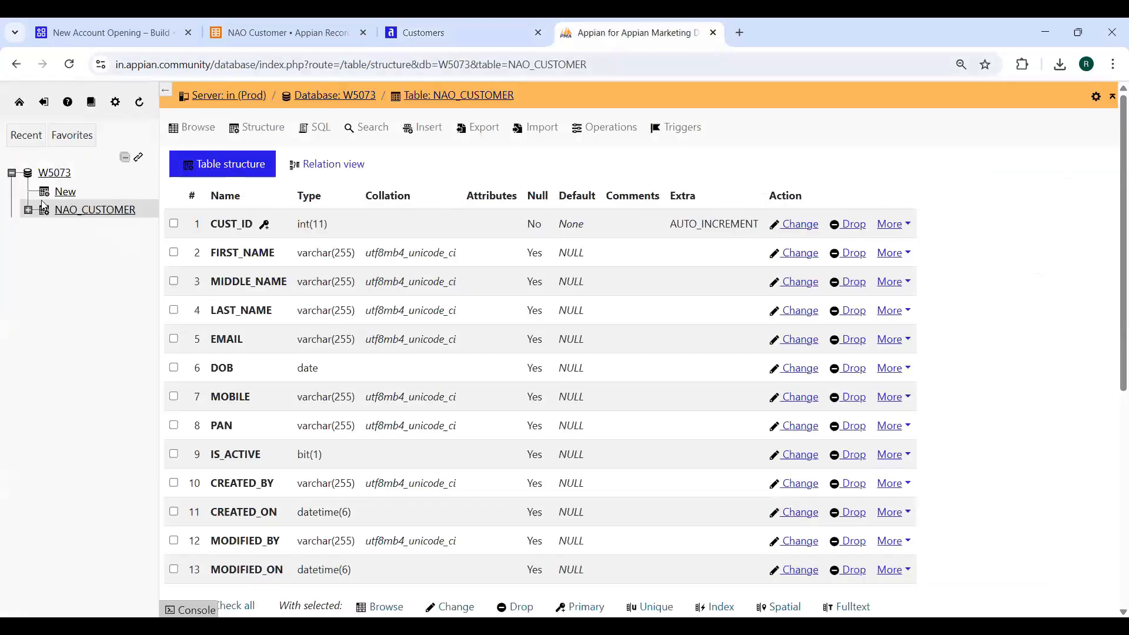
Browse the NAO_CUSTOMER table to confirm the stored customer row, then return to Customers
left_click(73, 212)
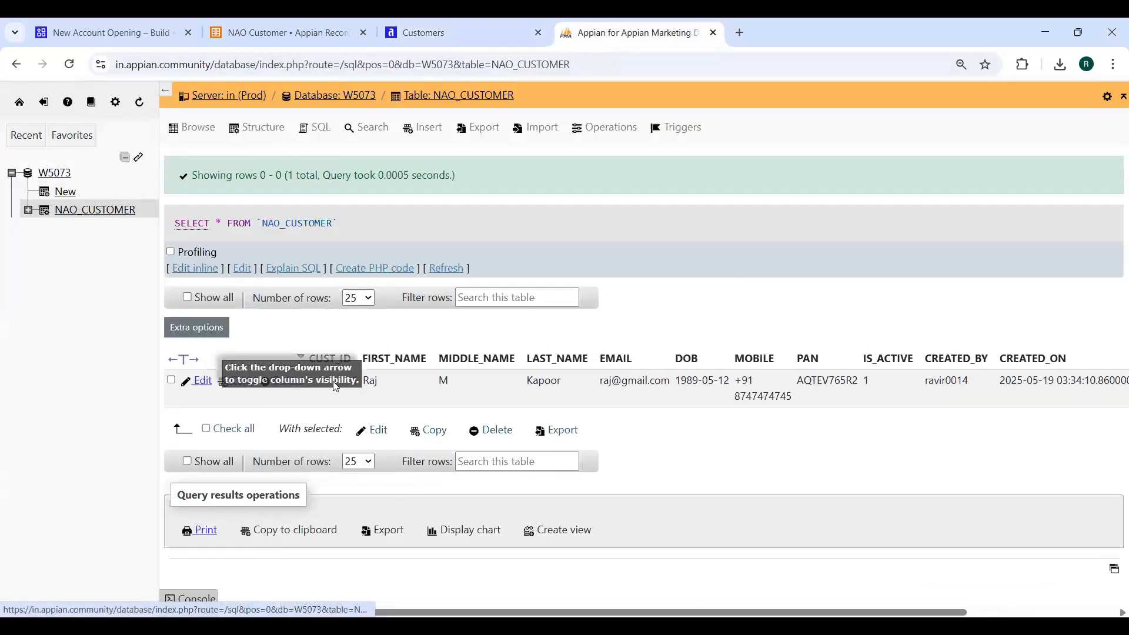
left_click_drag(413, 393, 882, 447)
left_click(819, 479)
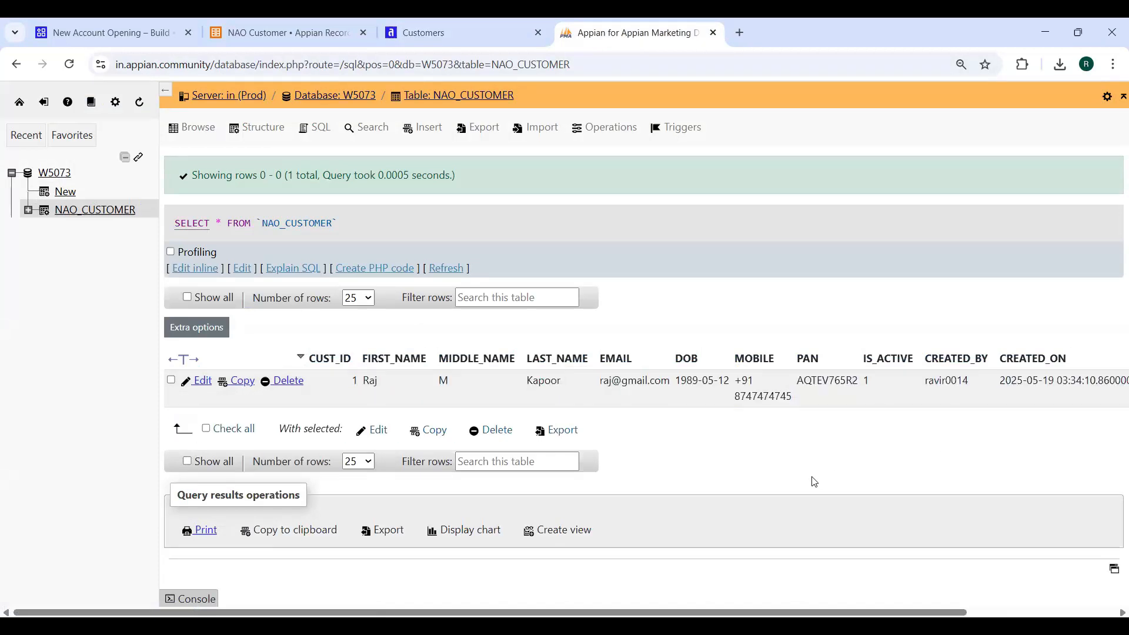
left_click(468, 30)
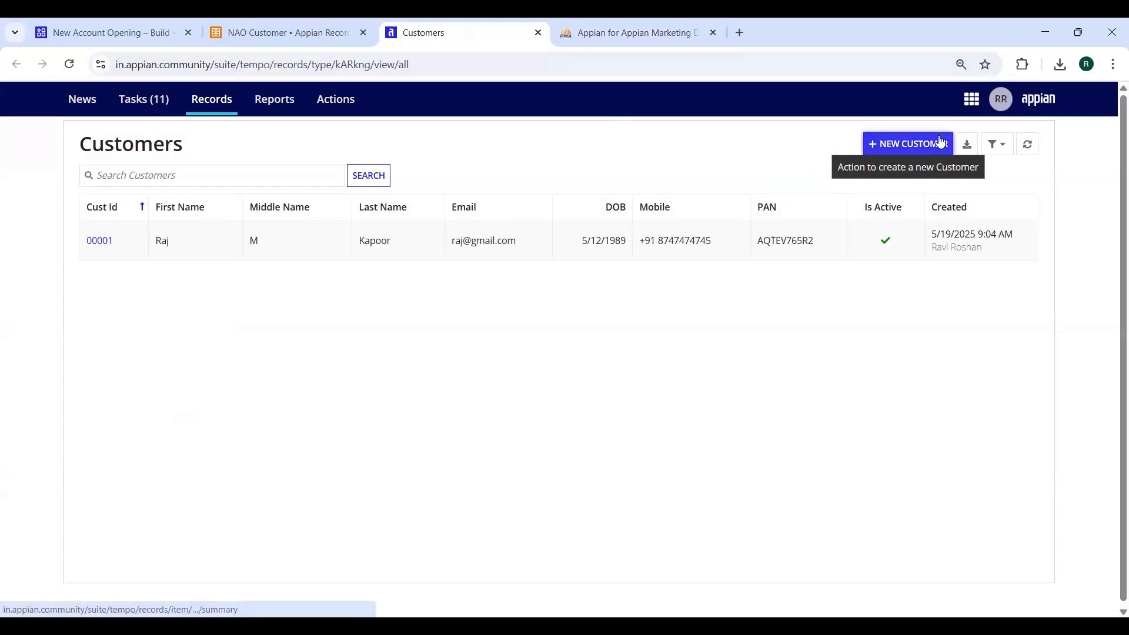
Open a new Create Customer form and enter the second customer's full name and email
left_click(914, 152)
left_click(401, 236)
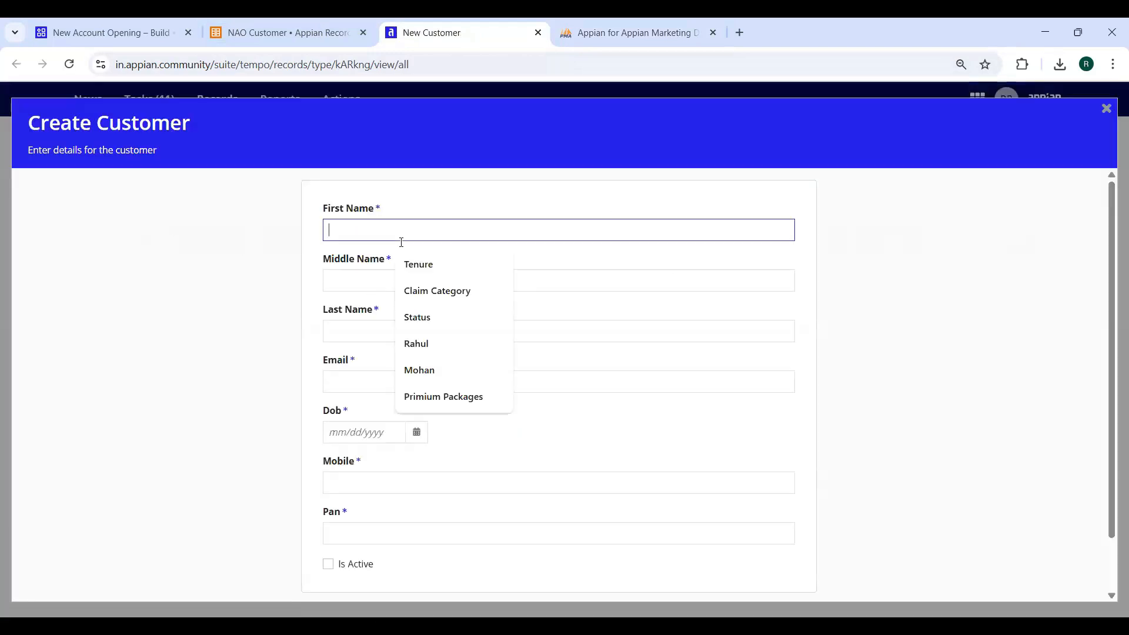
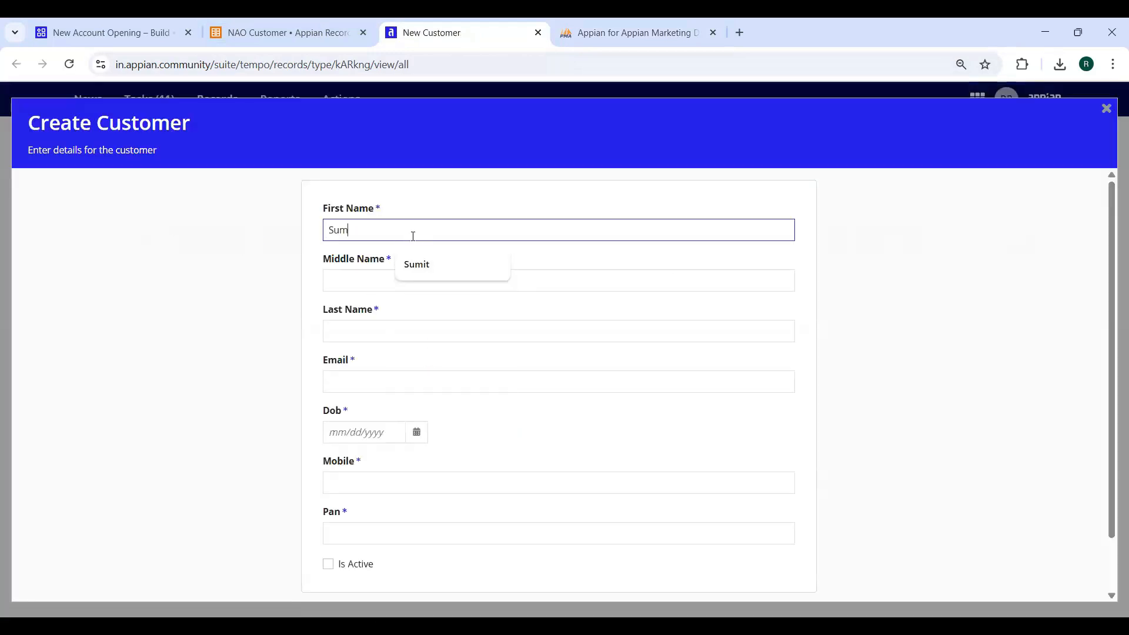
key("Tab")
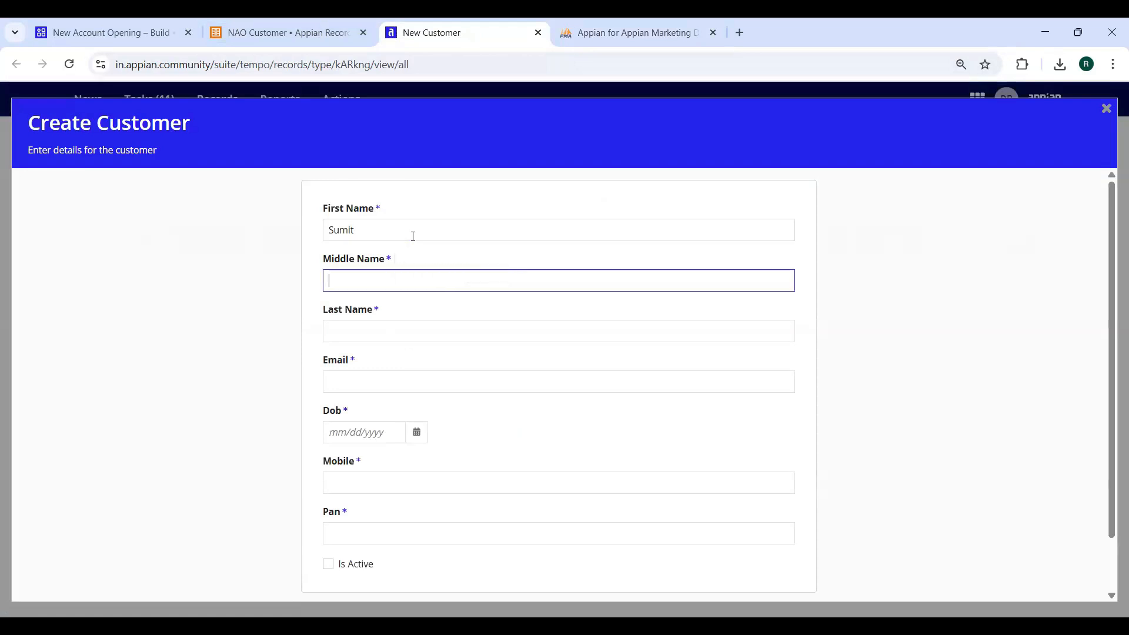
key("Tab")
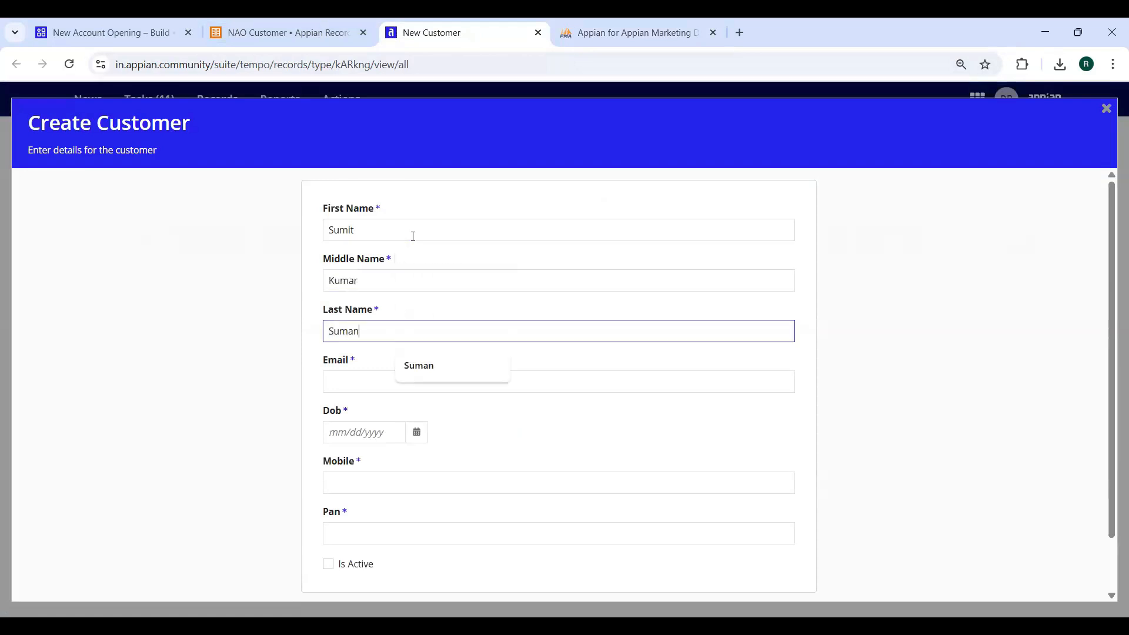
key("Tab")
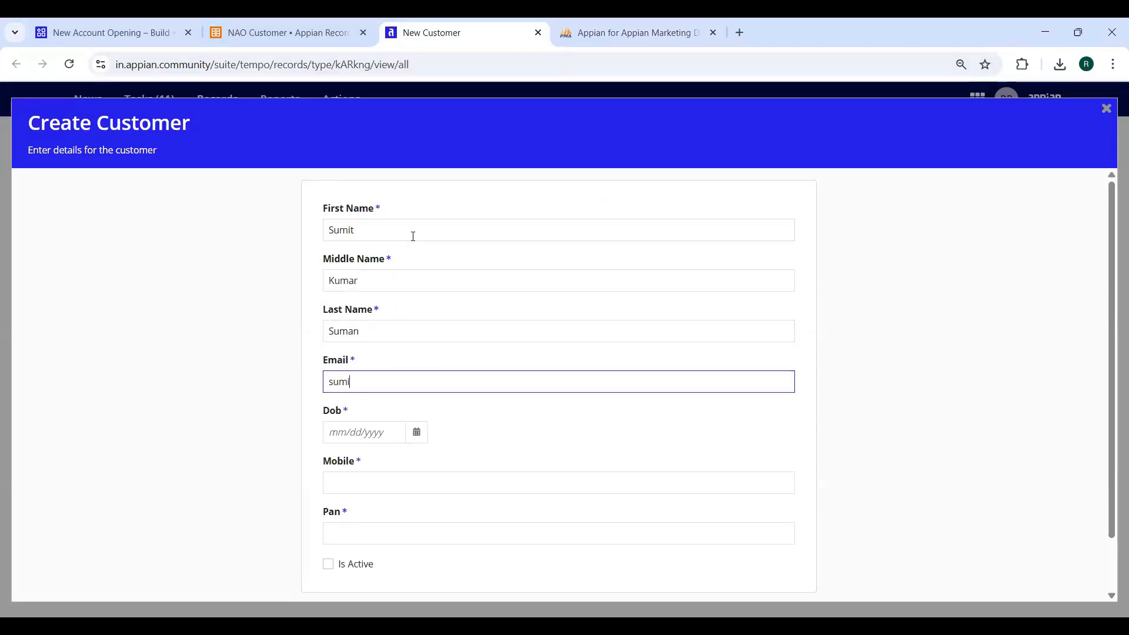
Enter the second customer's date of birth, mobile and PAN, mark active, and create the record
key("Tab")
left_click(417, 433)
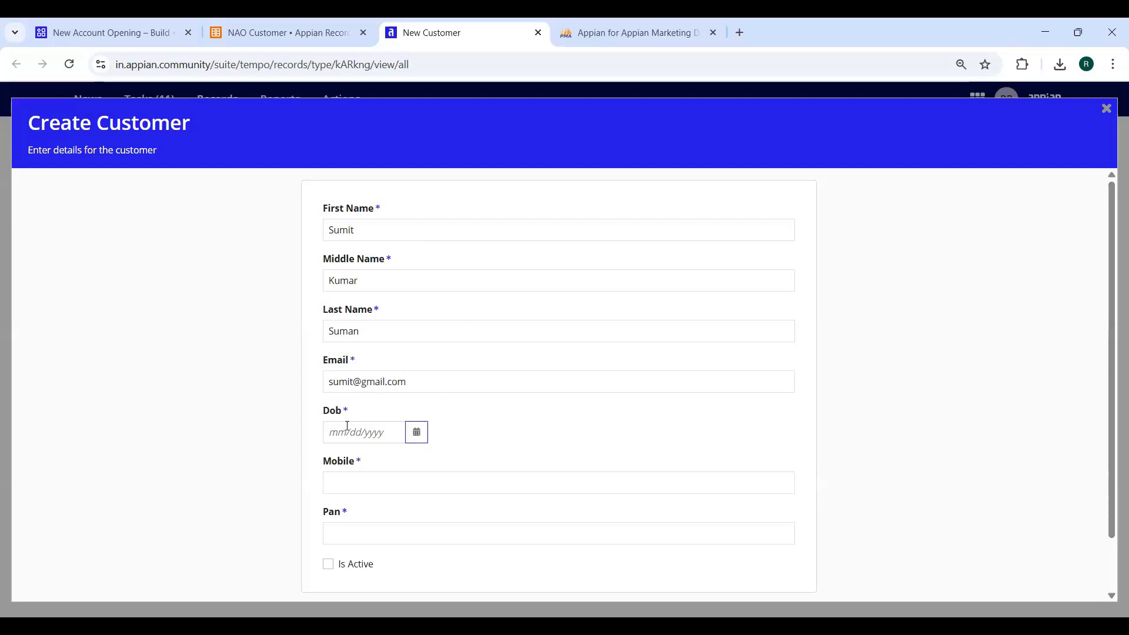
key("Return")
key("BackSpace")
key("BackSpace")
key("BackSpace")
key("BackSpace")
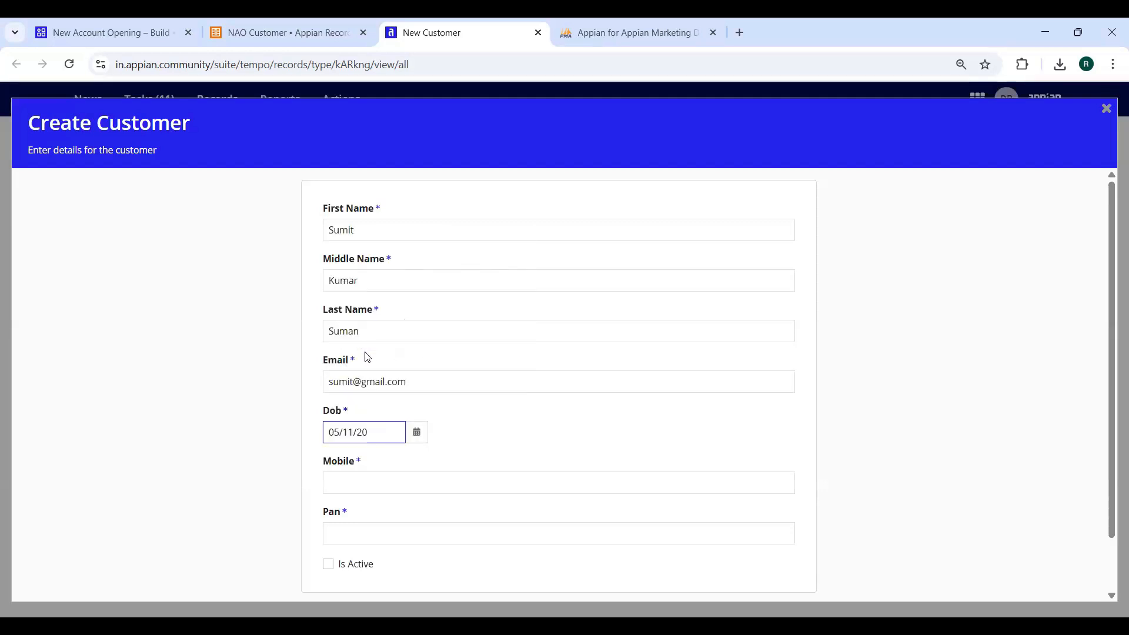
type("1987")
left_click(398, 480)
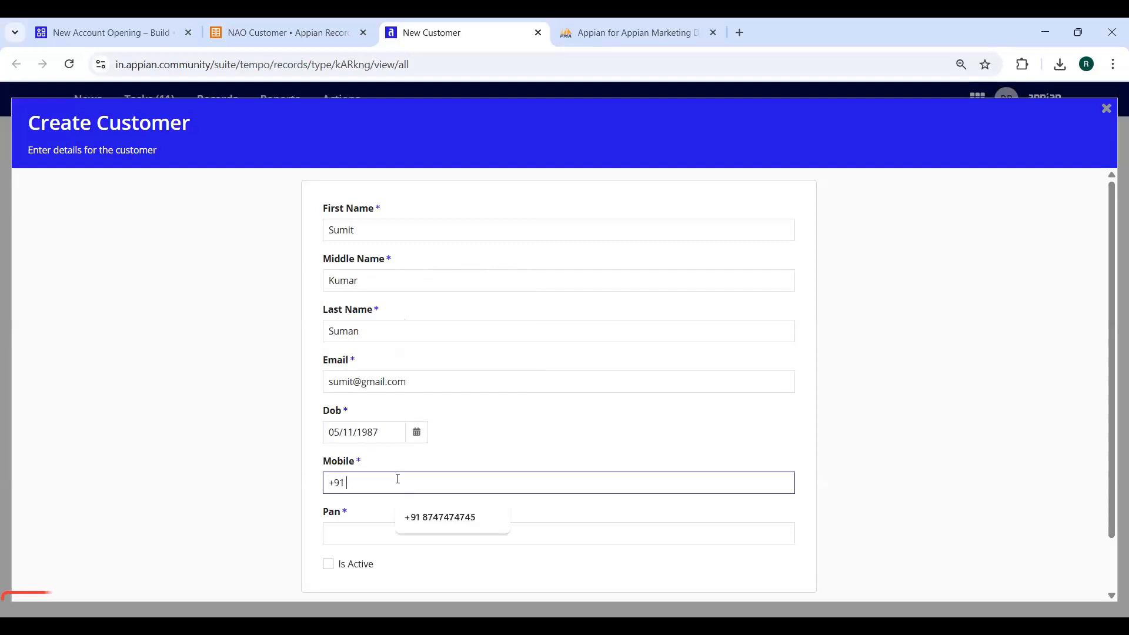
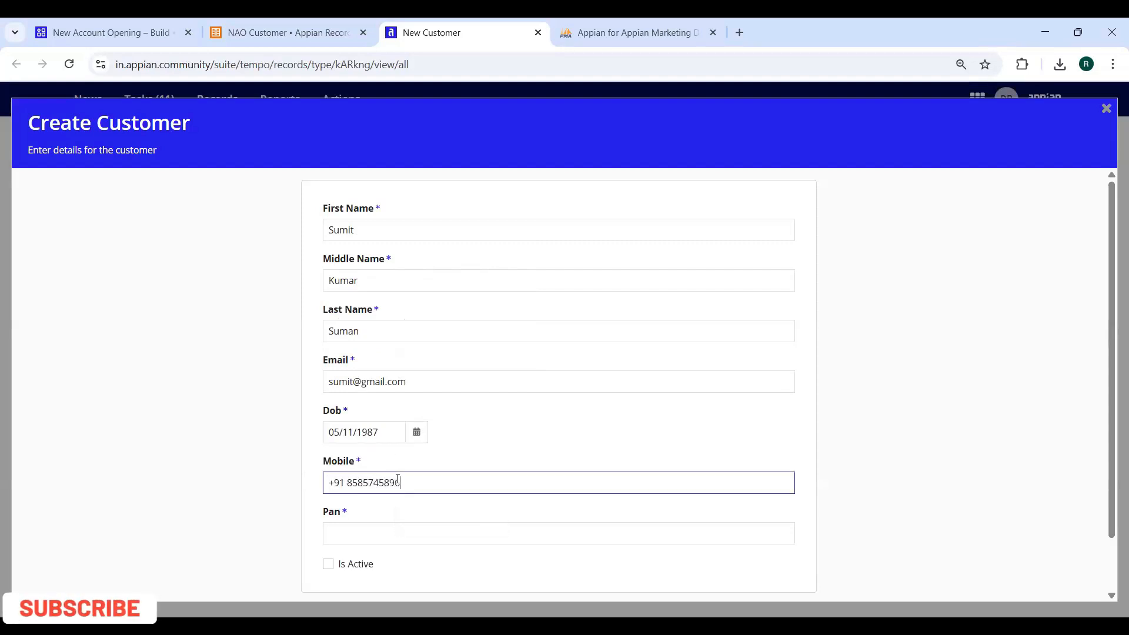
left_click(397, 536)
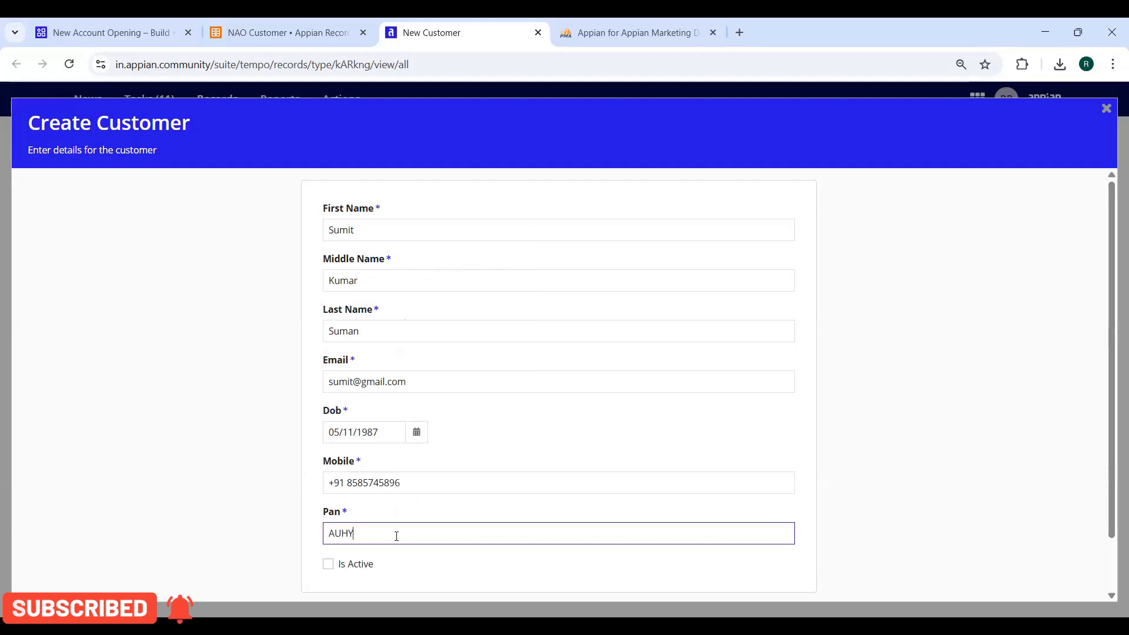
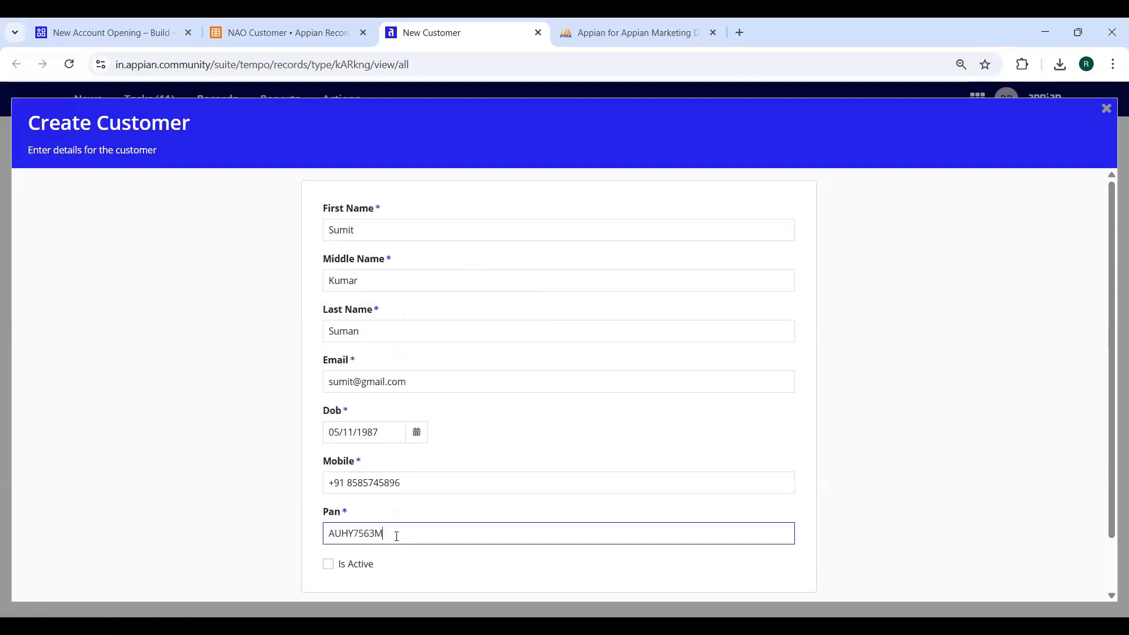
key("Tab")
key("space")
scroll(527, 540, "down", 2)
left_click(771, 561)
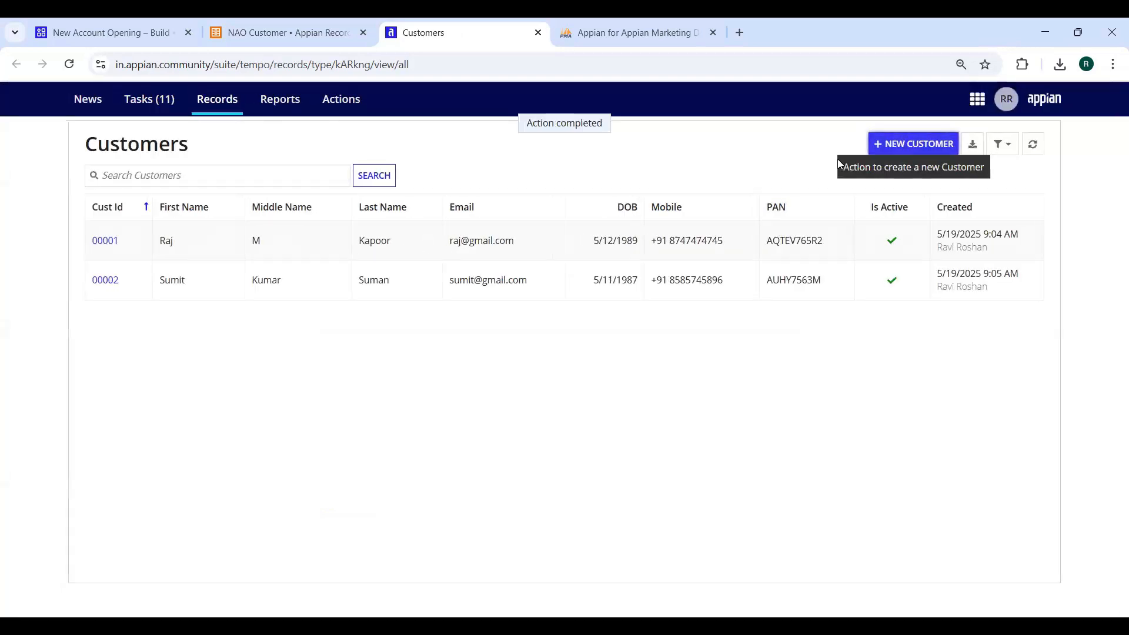
Start another new customer and enter the third customer's full name and email
left_click(900, 144)
left_click(422, 231)
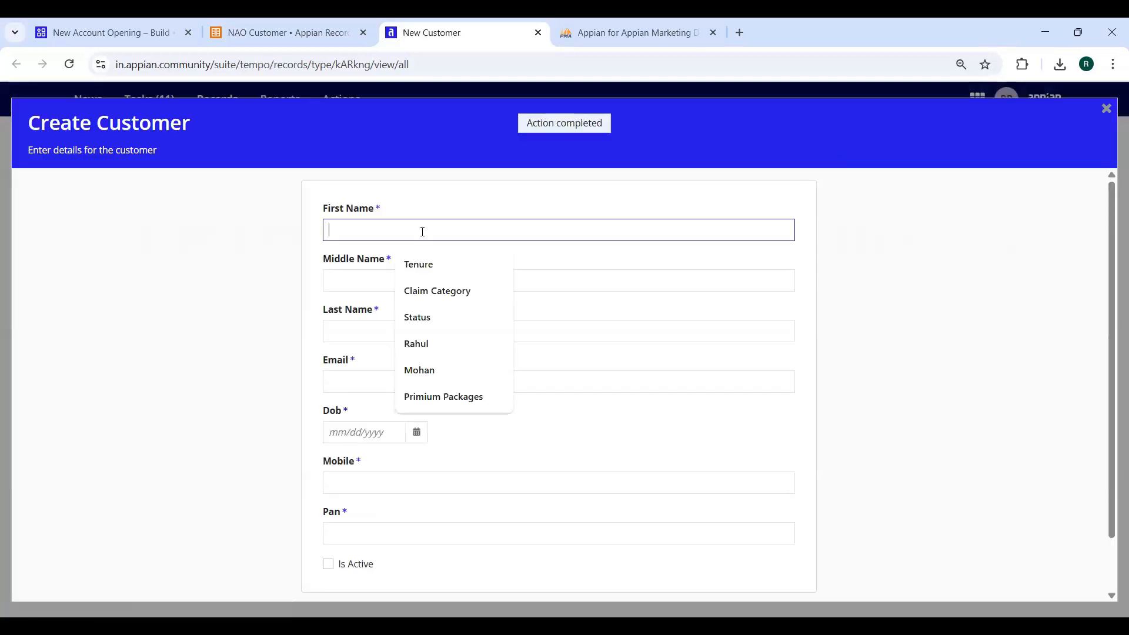
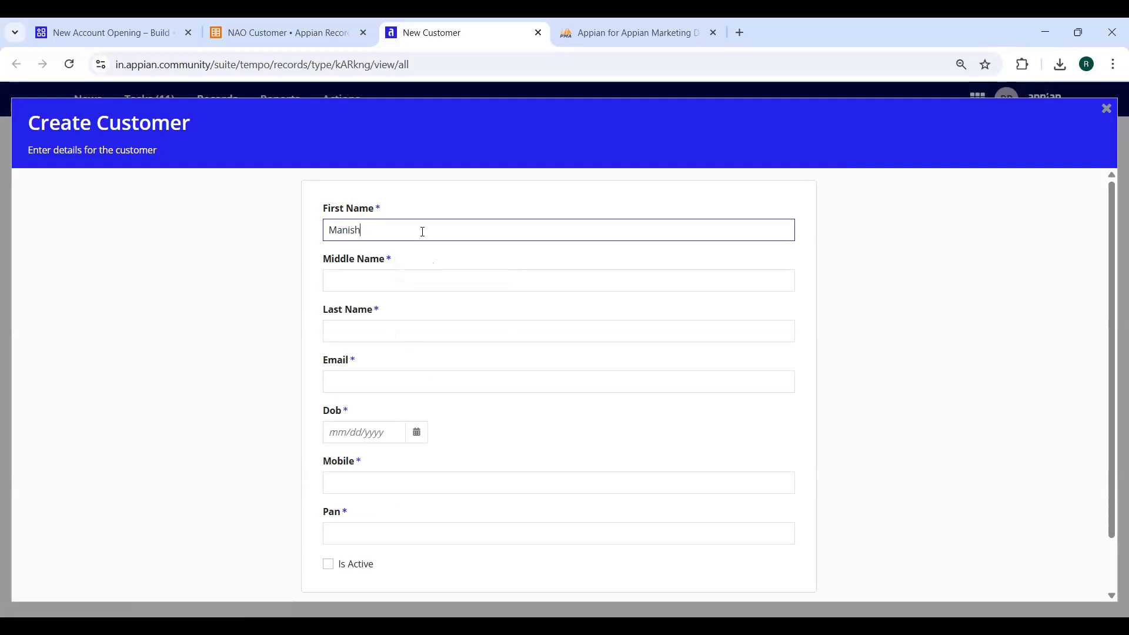
key("Tab")
key("Tab")
key("Tab")
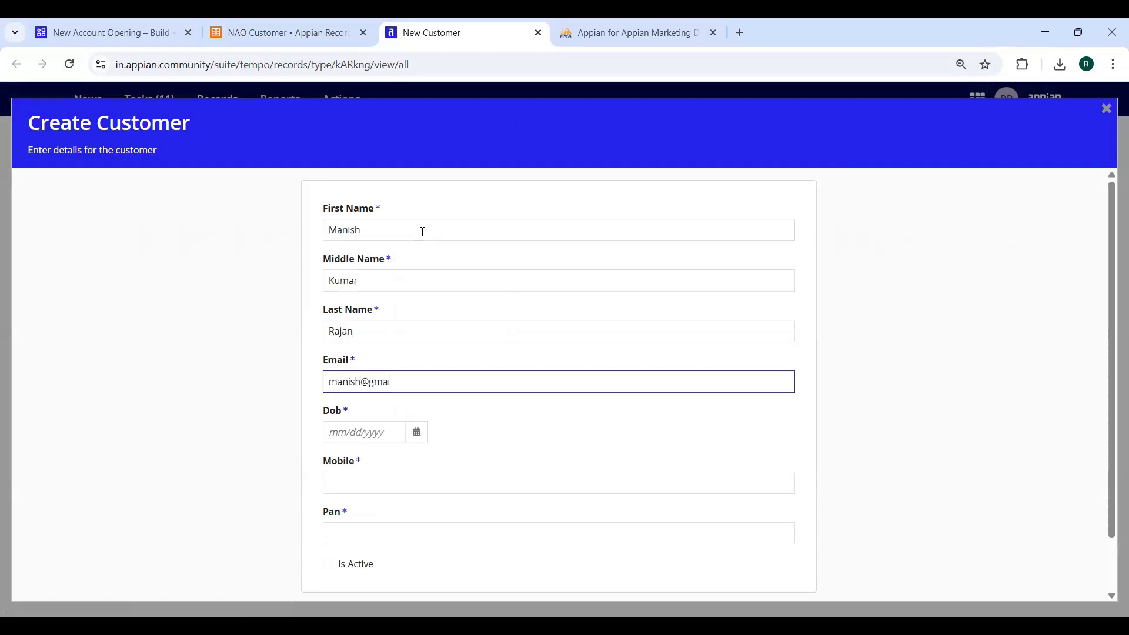
Enter the third customer's date of birth, mobile and PAN, mark active, and create the record
key("Tab")
left_click(419, 430)
left_click(341, 246)
left_click(341, 245)
left_click(341, 246)
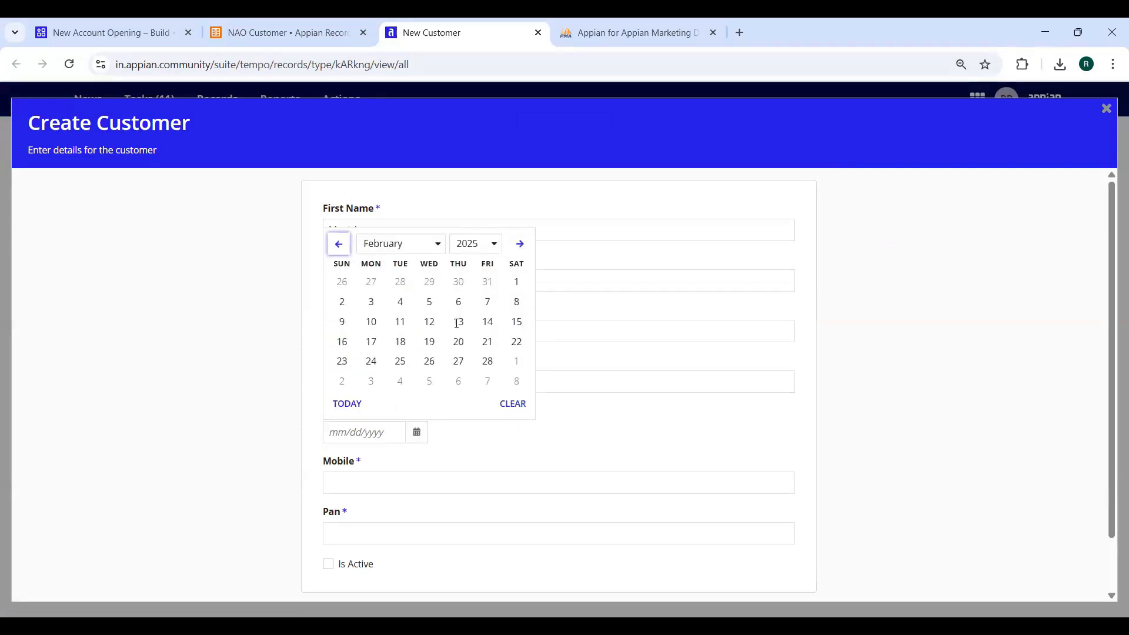
left_click(341, 246)
left_click(459, 322)
key("BackSpace")
key("BackSpace")
key("BackSpace")
key("BackSpace")
type("1989")
left_click(402, 482)
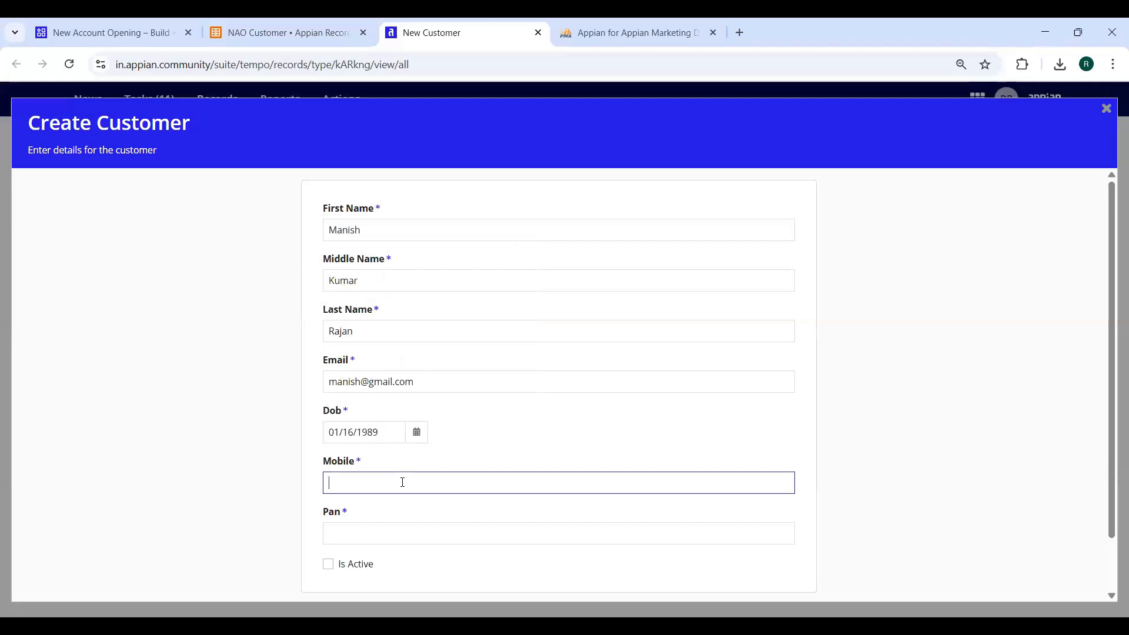
left_click(392, 534)
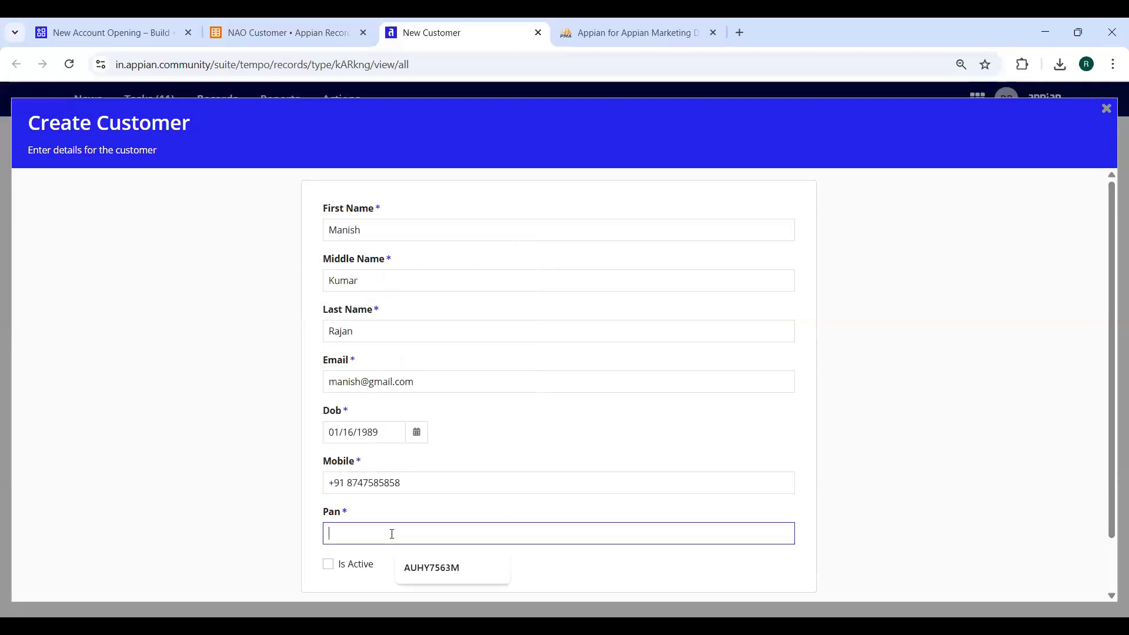
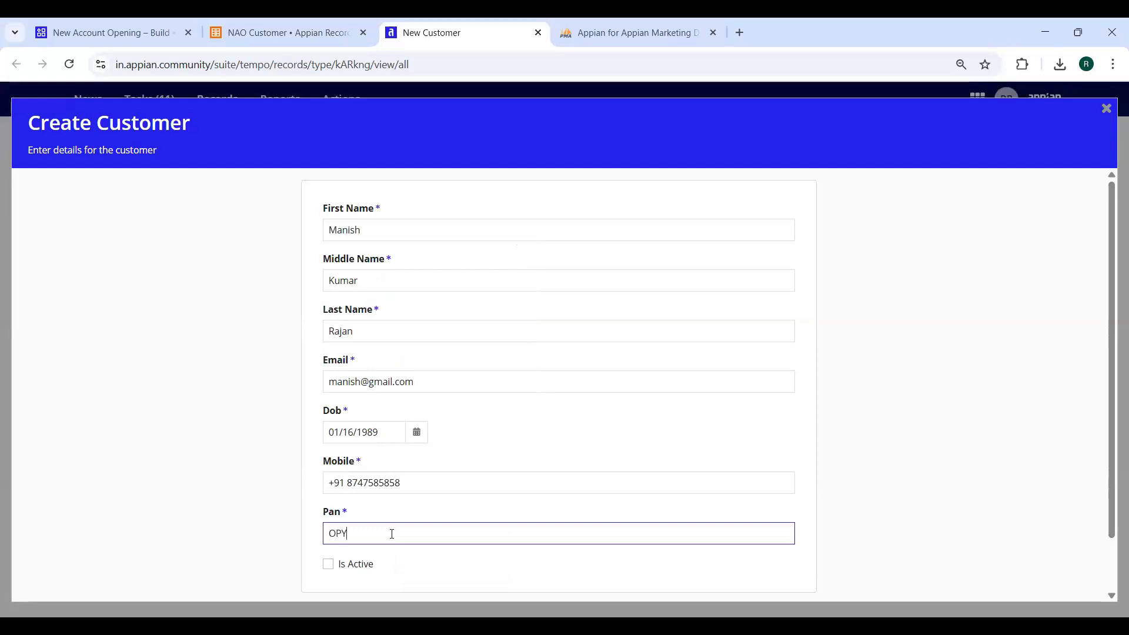
left_click(377, 563)
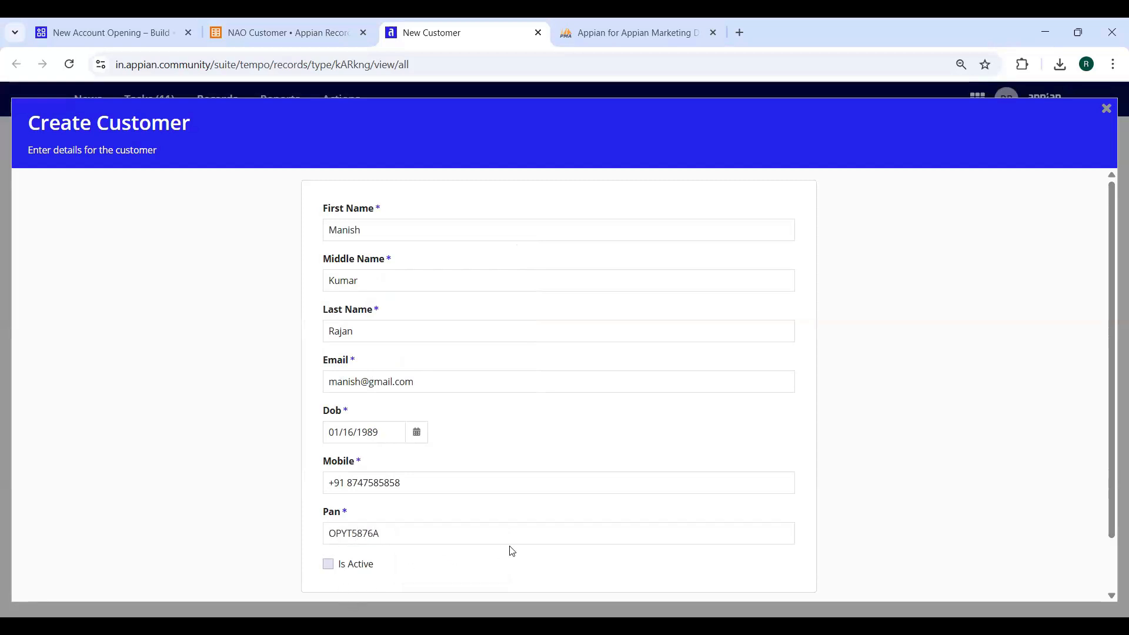
scroll(729, 547, "down", 2)
left_click(778, 559)
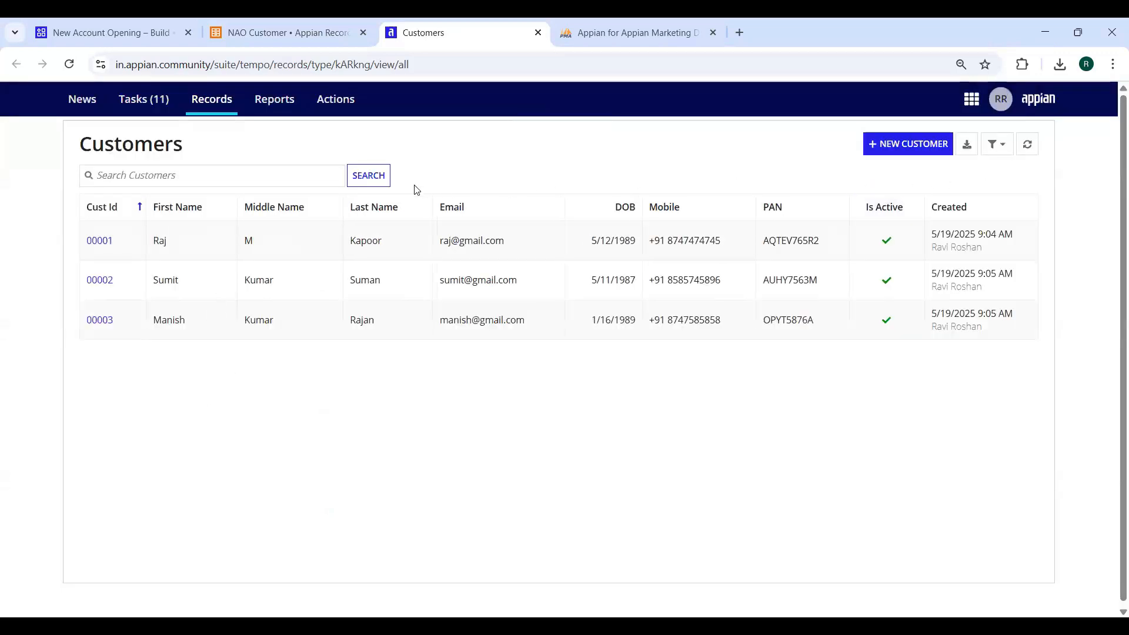
left_click(260, 174)
type("kUMAR")
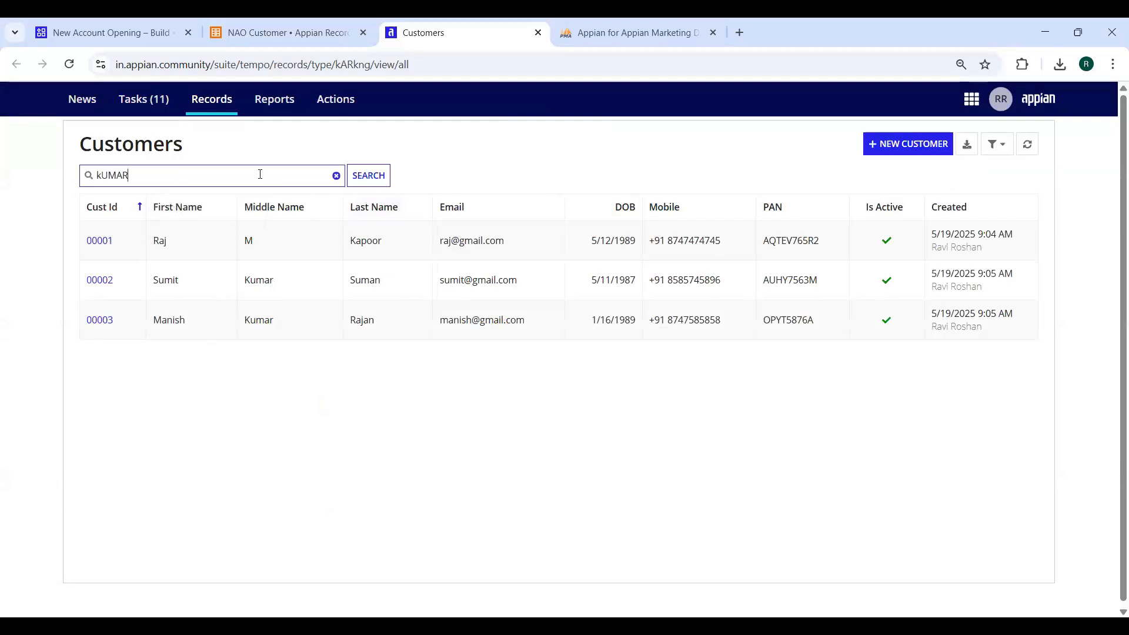
left_click(369, 175)
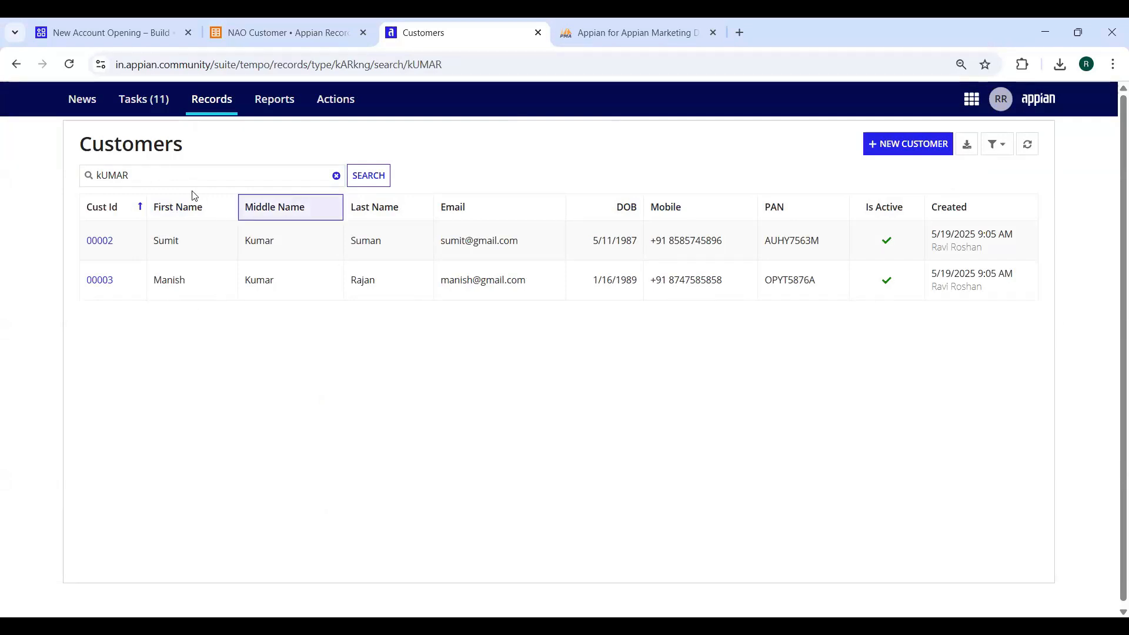
left_click(296, 176)
left_click(336, 176)
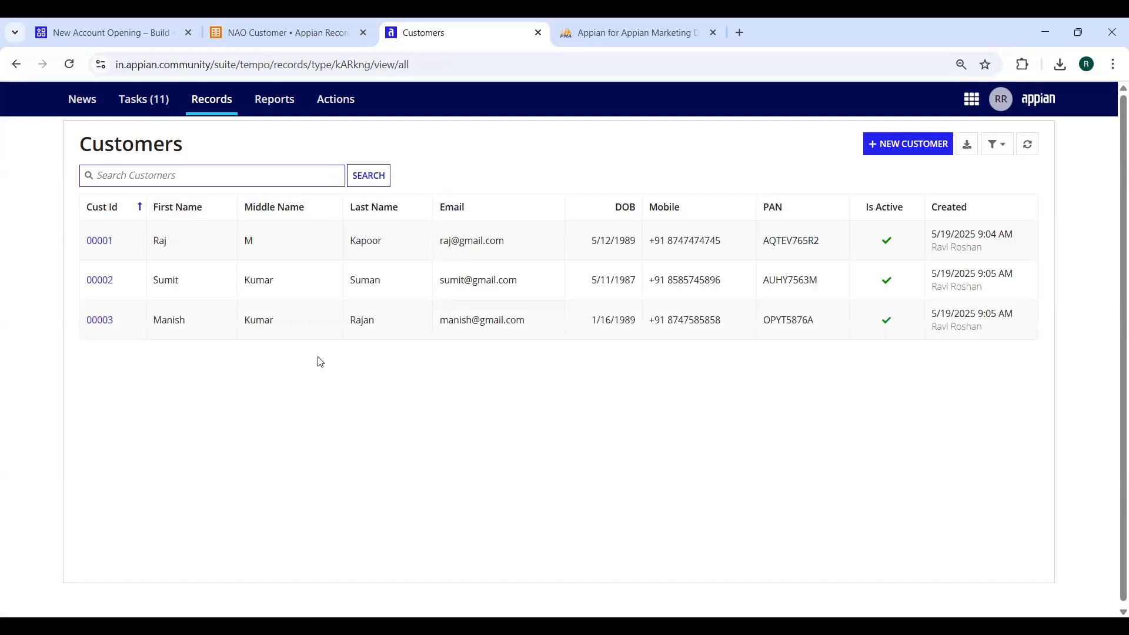
double_click(782, 282)
key("ctrl+c")
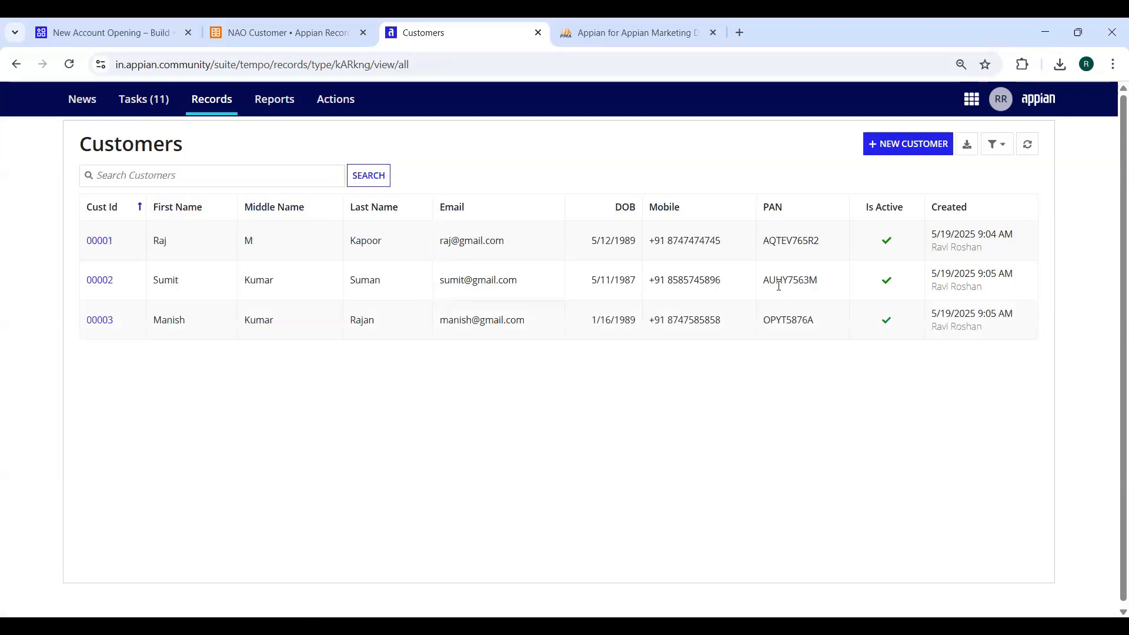
left_click(170, 171)
key("ctrl+v")
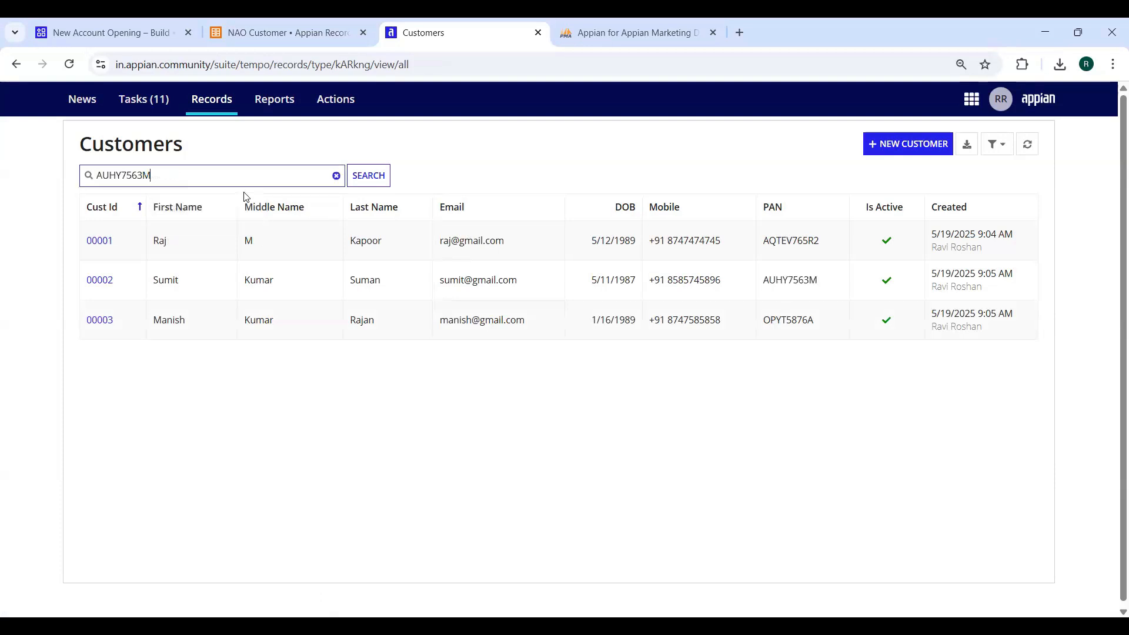
key("Return")
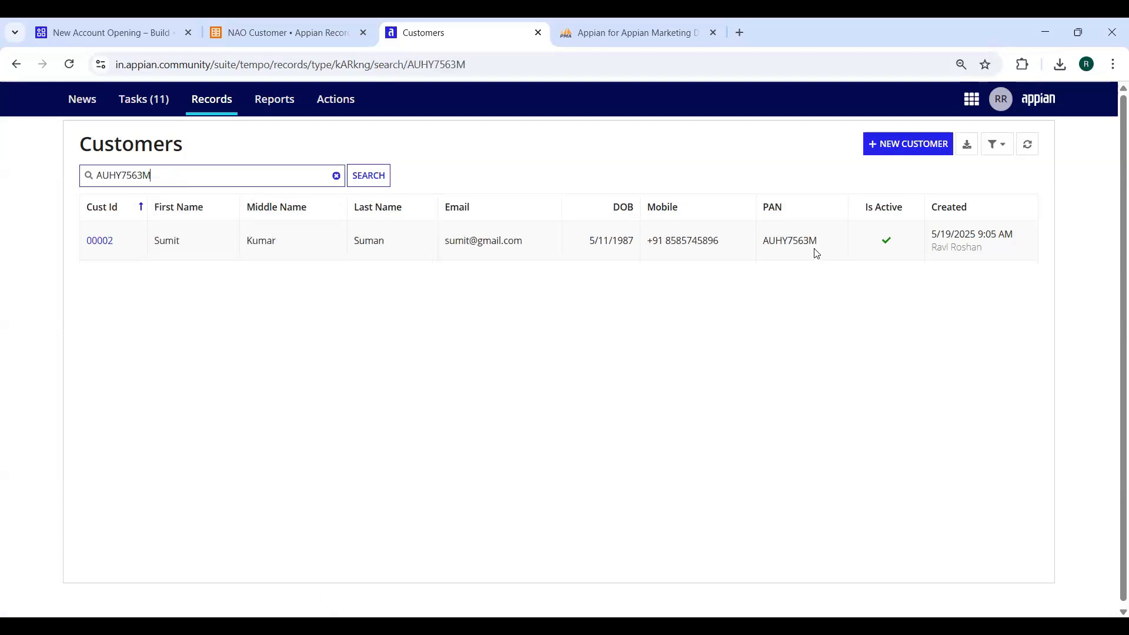
double_click(767, 253)
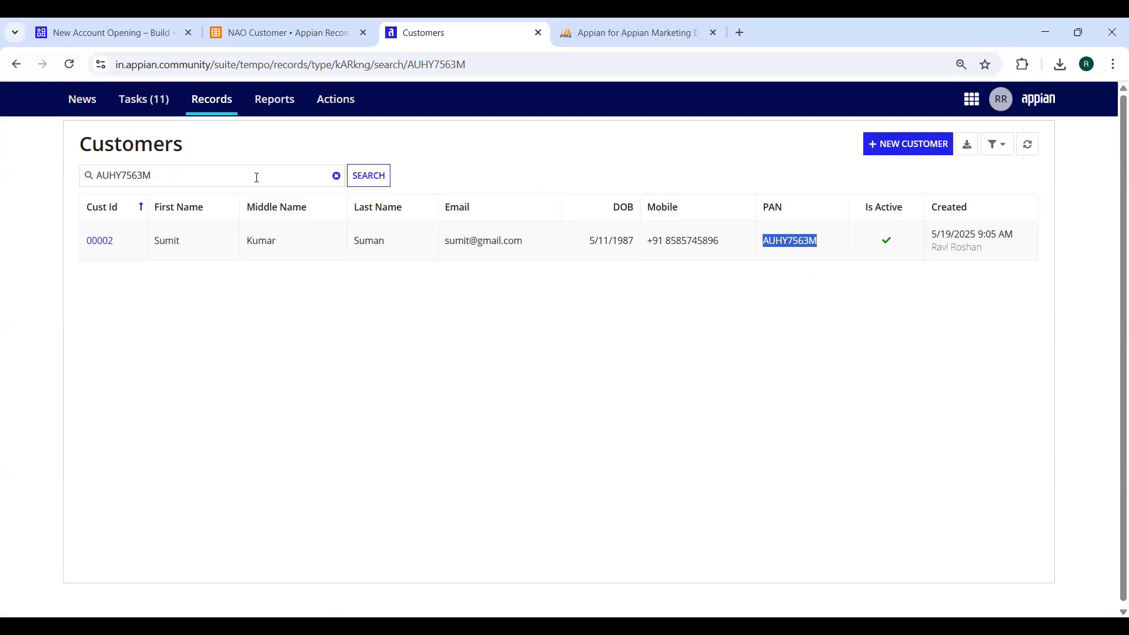
left_click(336, 175)
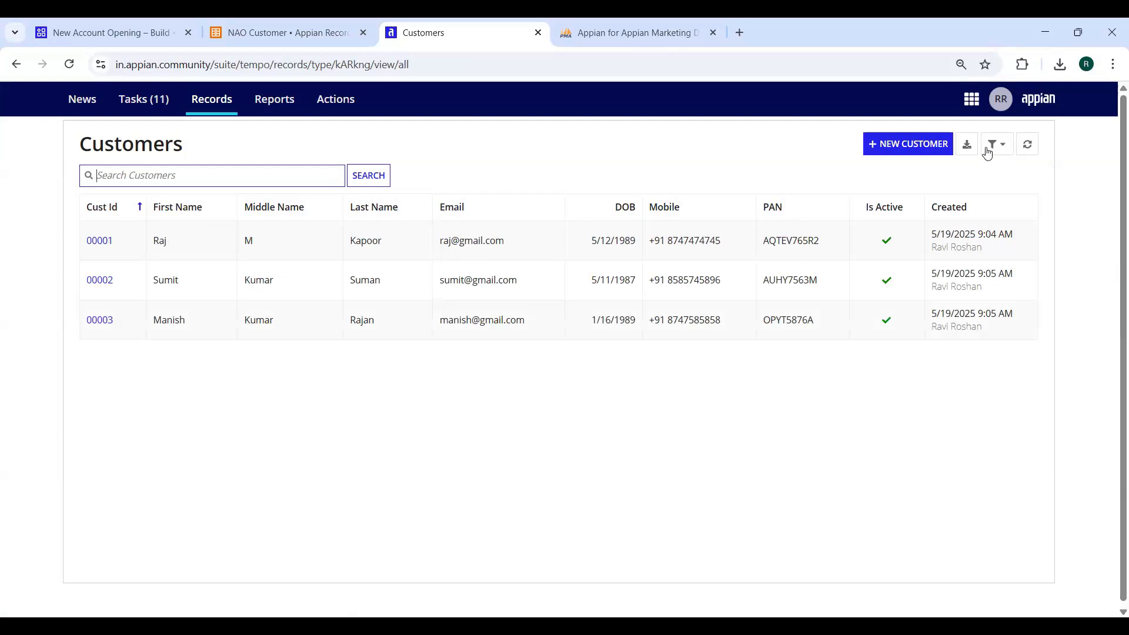
Export the Customers list to Excel and select the three exported customer rows for review
left_click(967, 147)
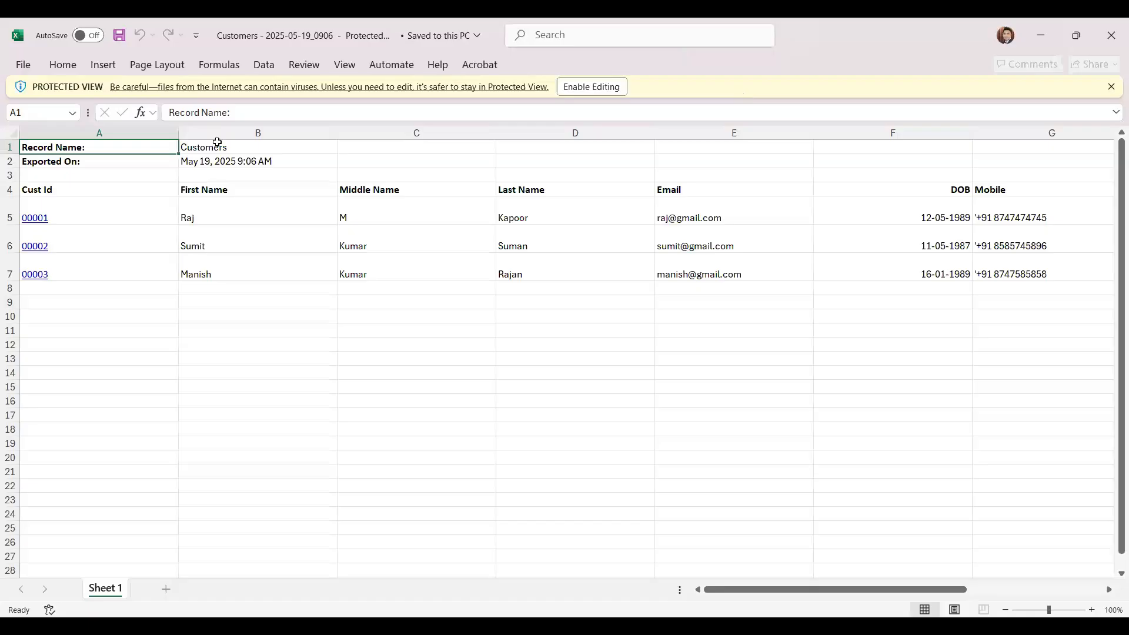
left_click(215, 147)
left_click(200, 164)
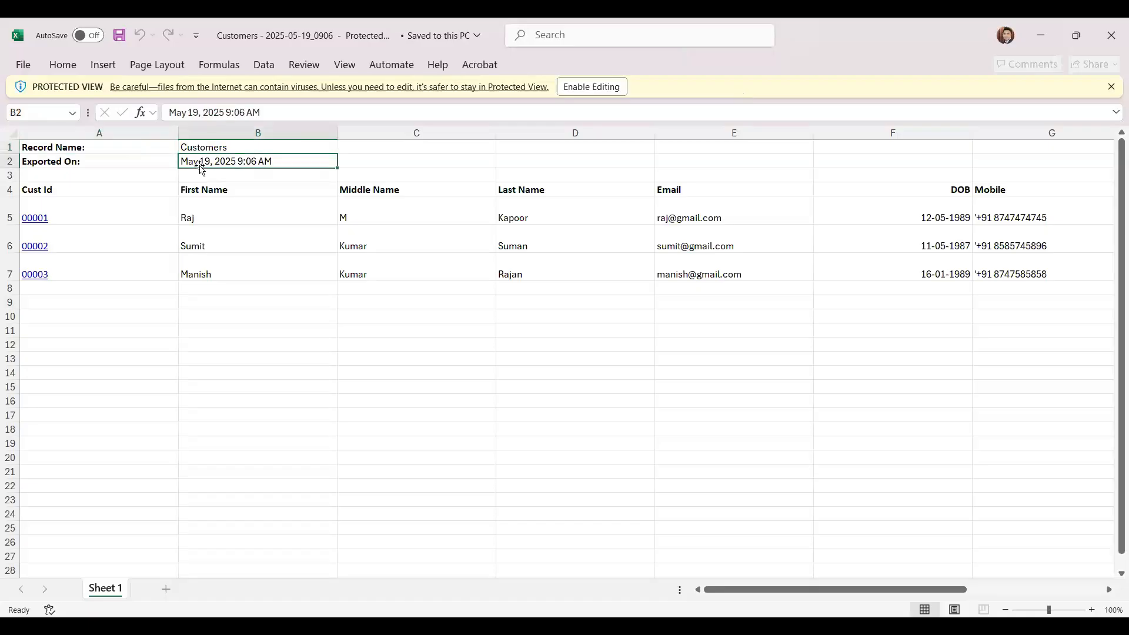
left_click_drag(70, 189, 993, 393)
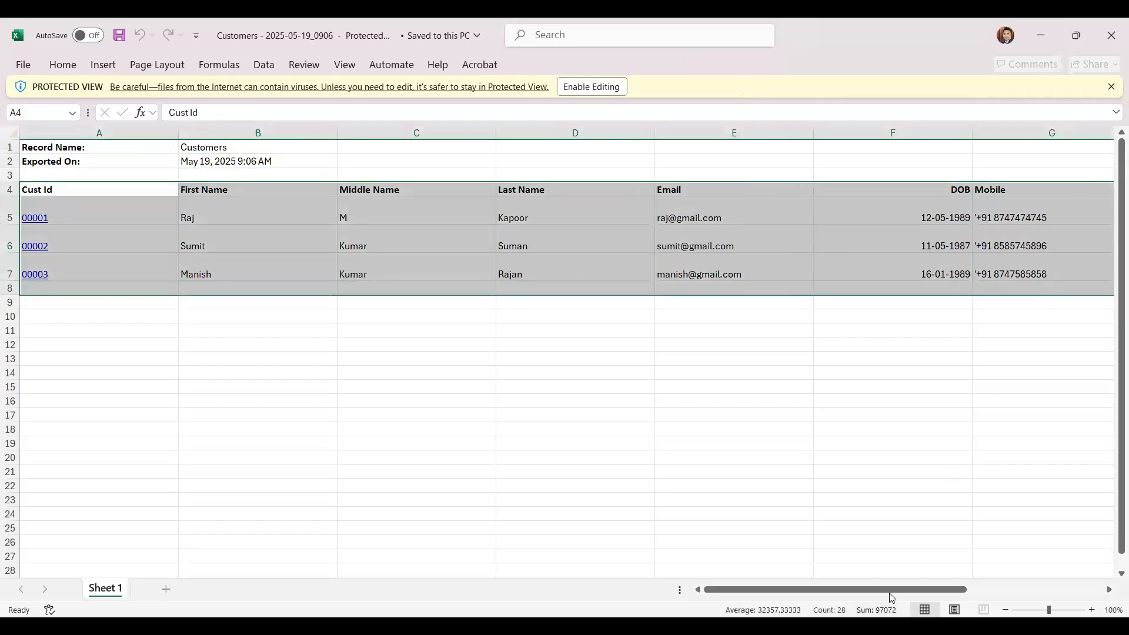
left_click(1051, 588)
left_click_drag(1000, 272, 22, 210)
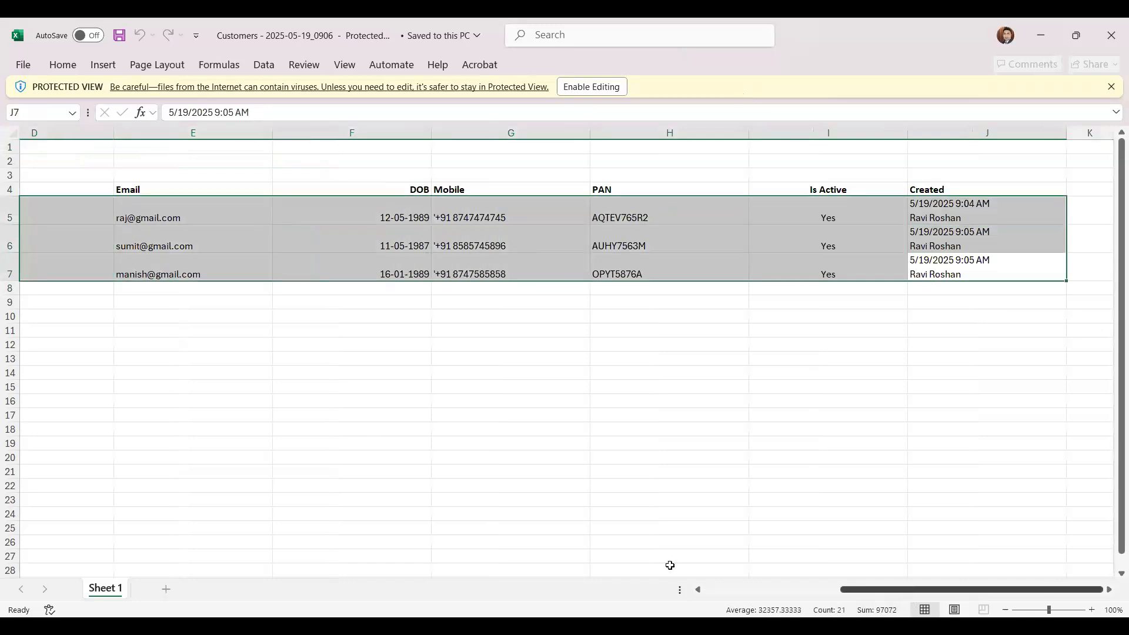
scroll(670, 565, "left", 2)
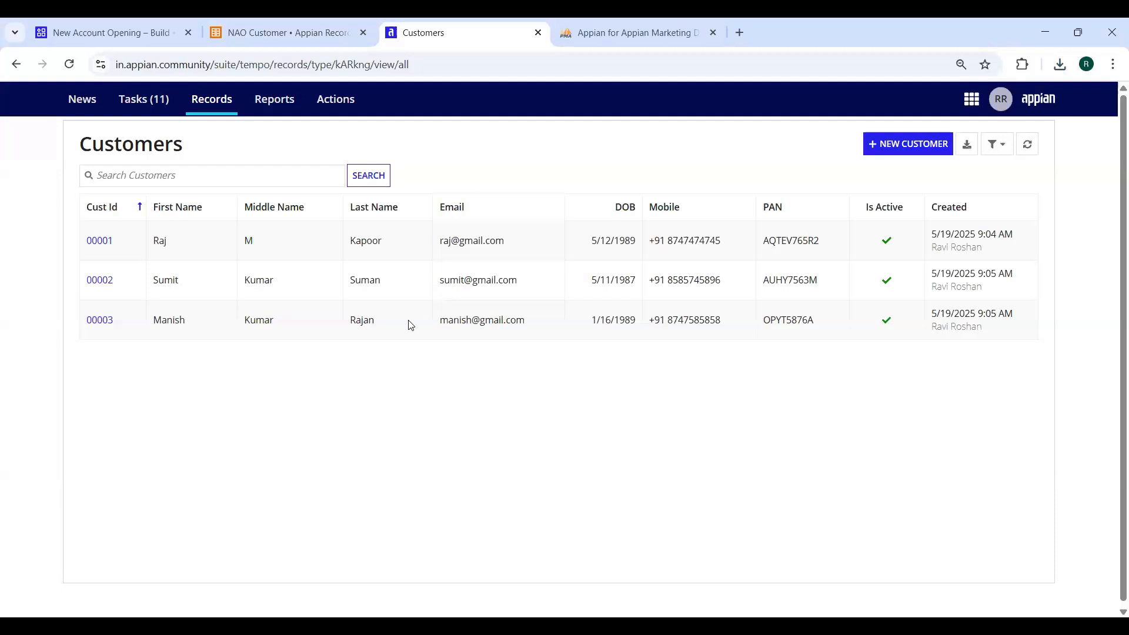
Search the Customers list for 'India'
left_click(166, 179)
type("i can")
key("BackSpace")
key("BackSpace")
key("BackSpace")
key("BackSpace")
key("BackSpace")
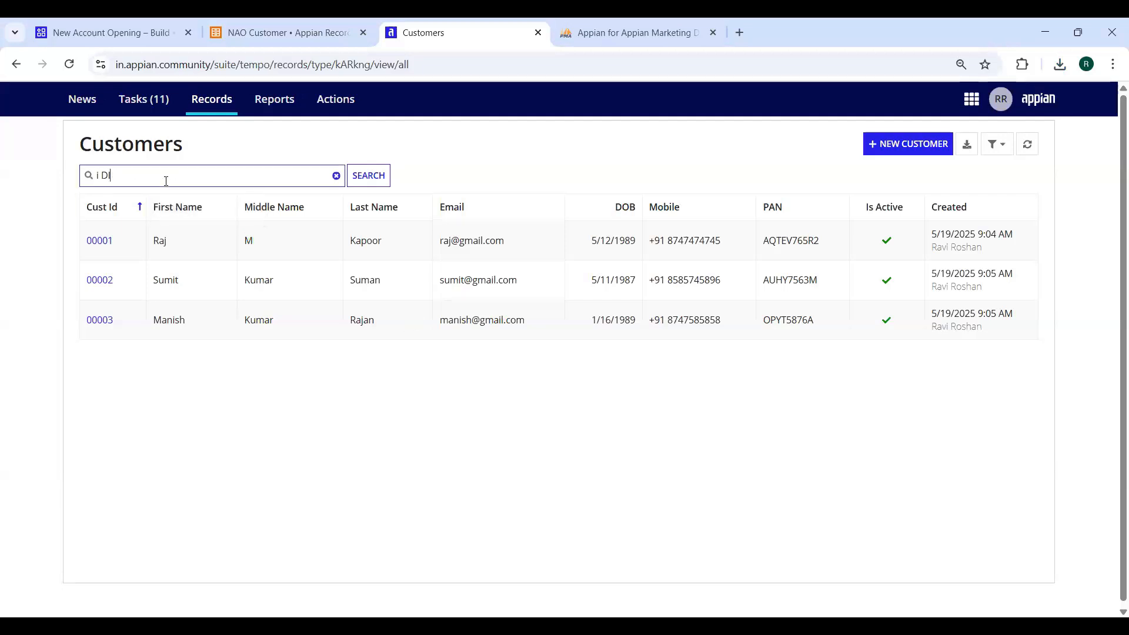
type("India")
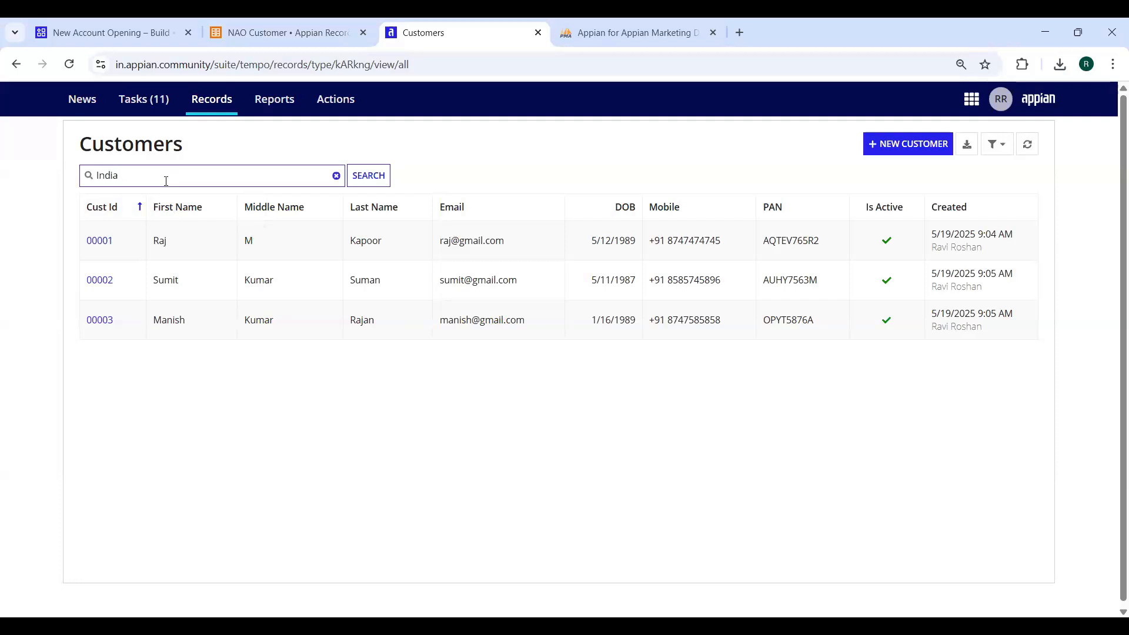
left_click(364, 177)
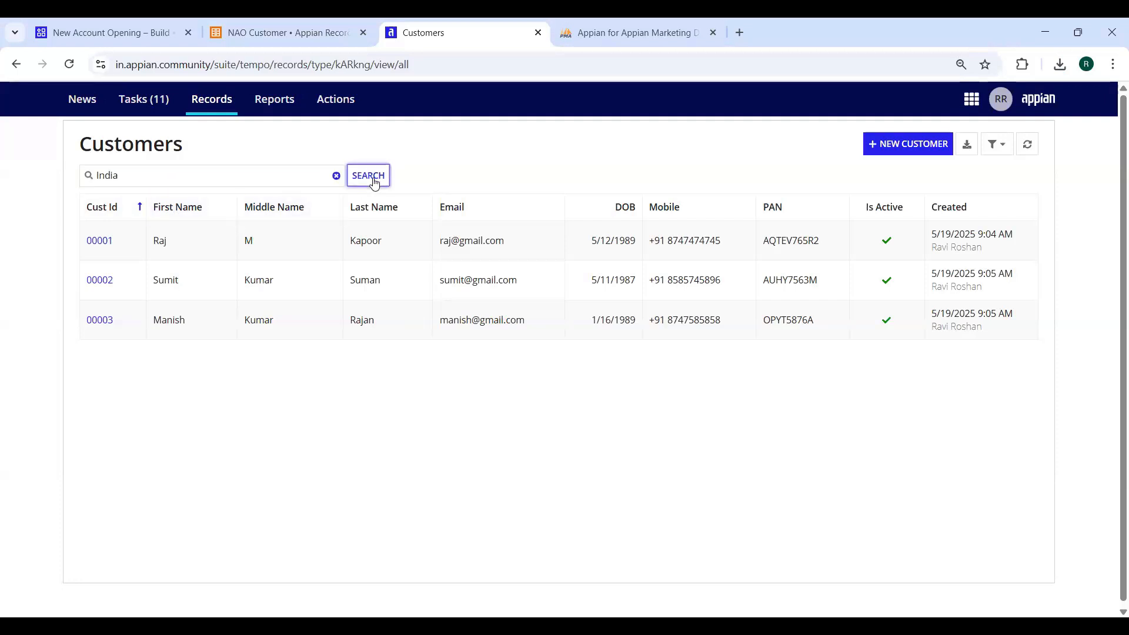
Clear the search and search instead for the middle name Kumar, narrowing the list to two customers
left_click(337, 175)
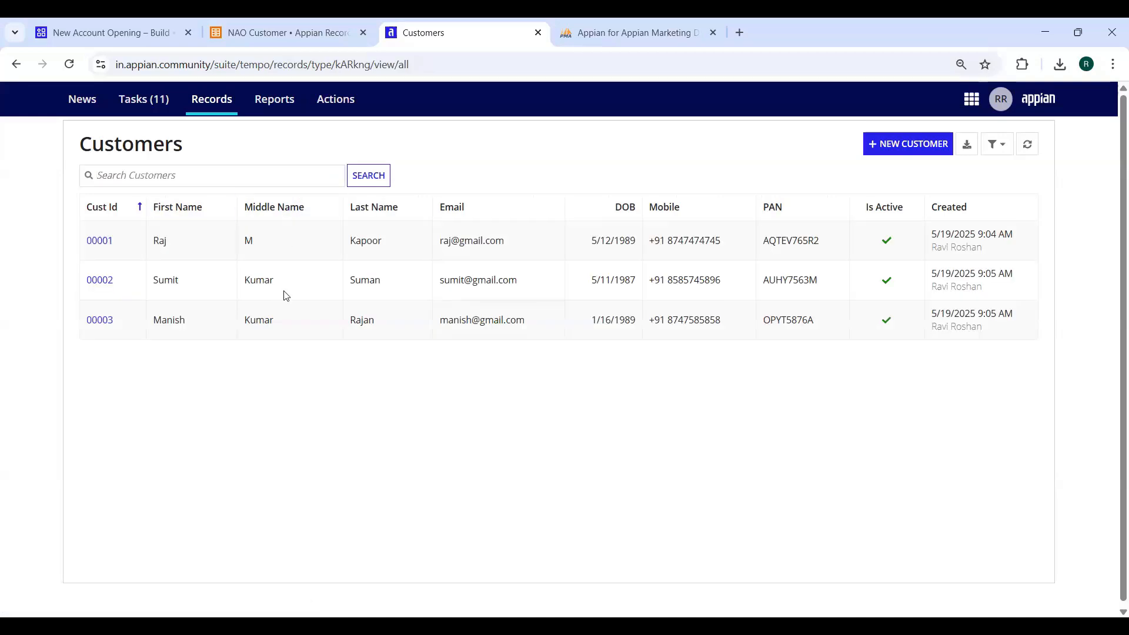
left_click(273, 176)
type("Kumar")
left_click(369, 175)
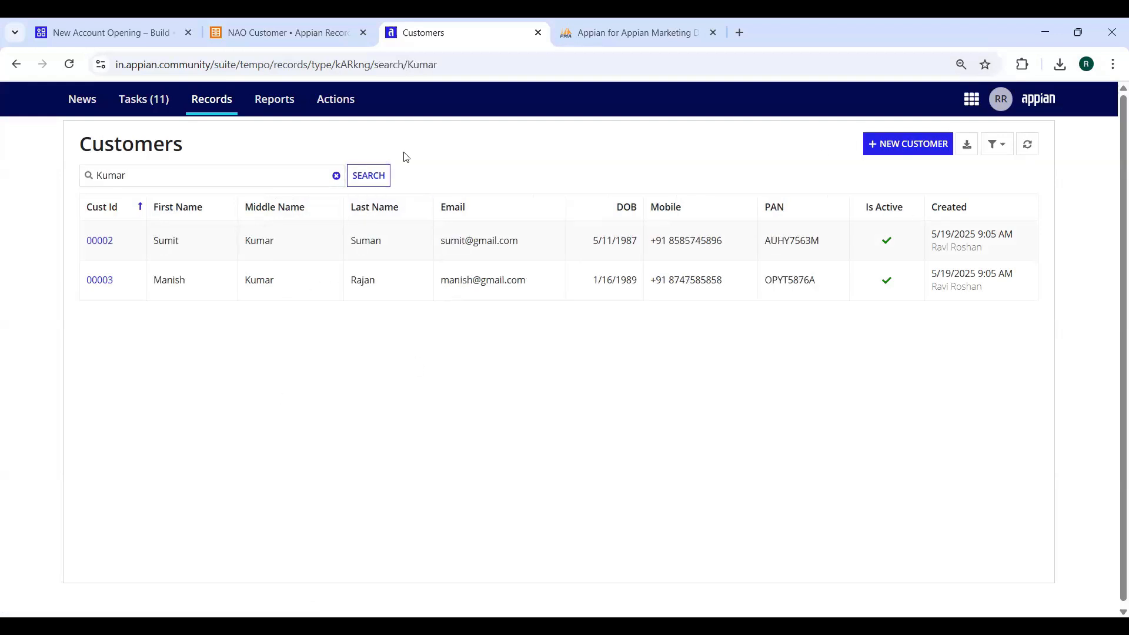
left_click(1004, 154)
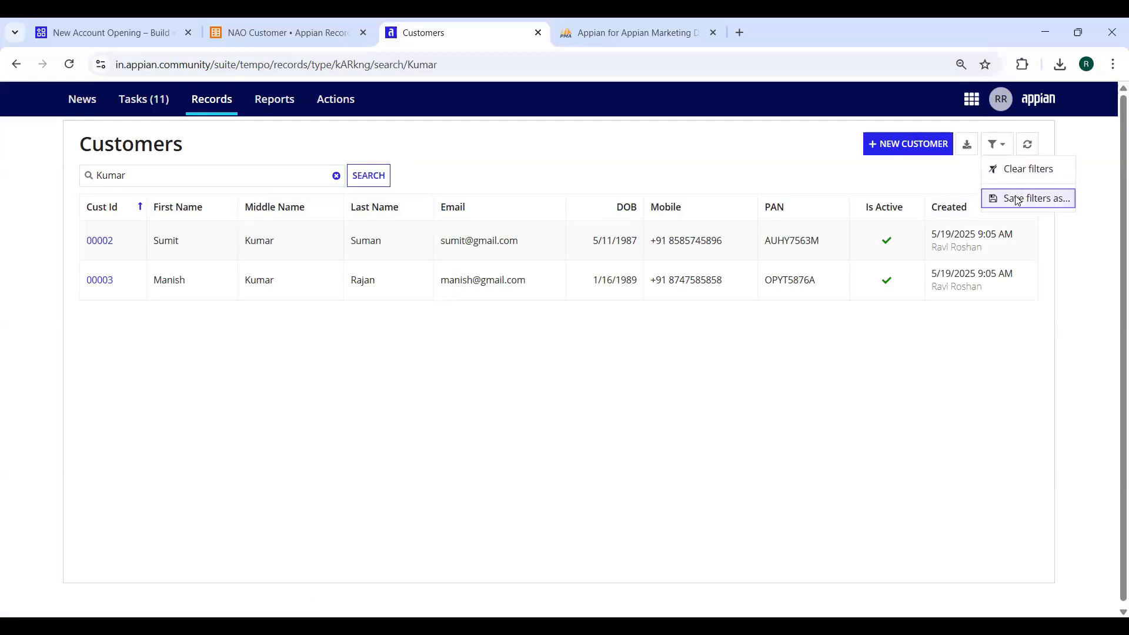
Save the Kumar search as a filter, then reload and clear the search to show all three customers
type("Kumar")
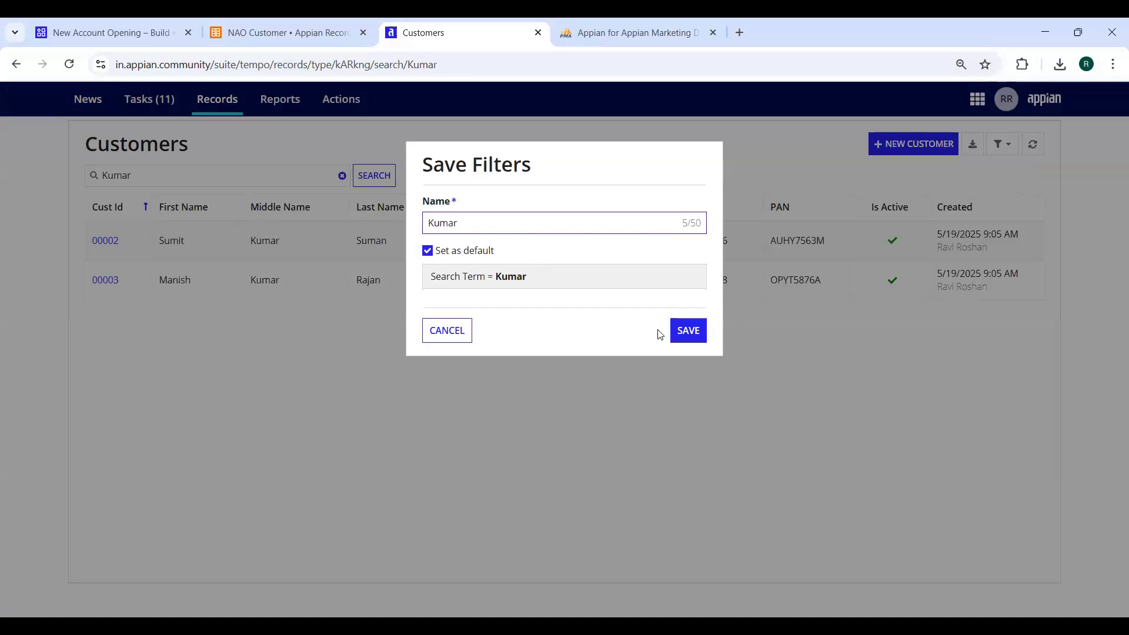
left_click(690, 331)
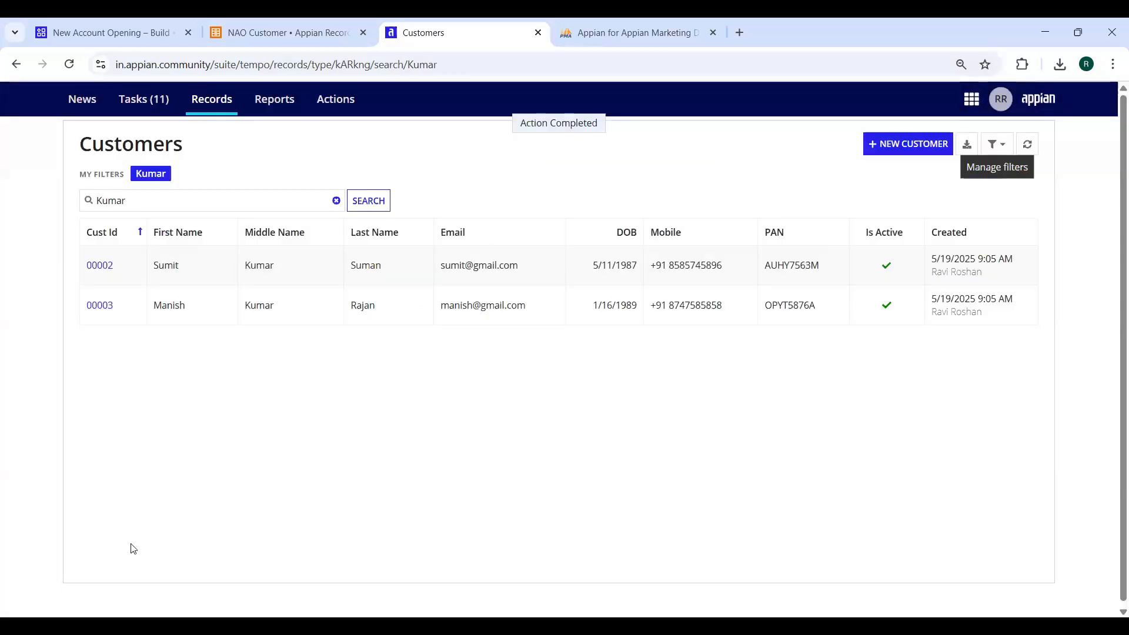
key("F5")
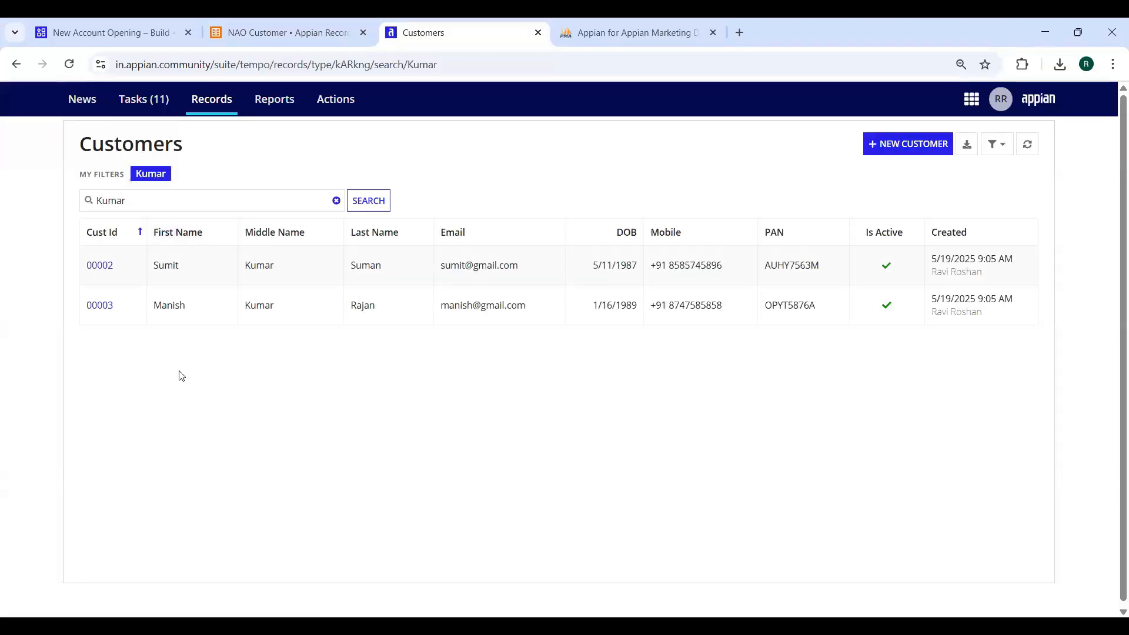
left_click(336, 200)
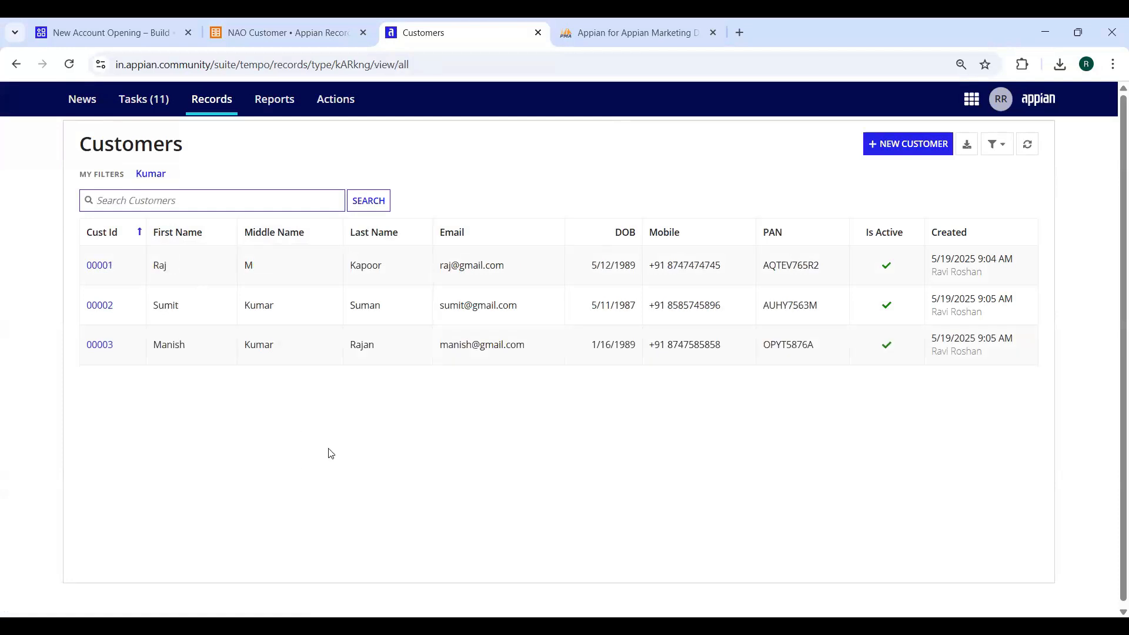
left_click(70, 65)
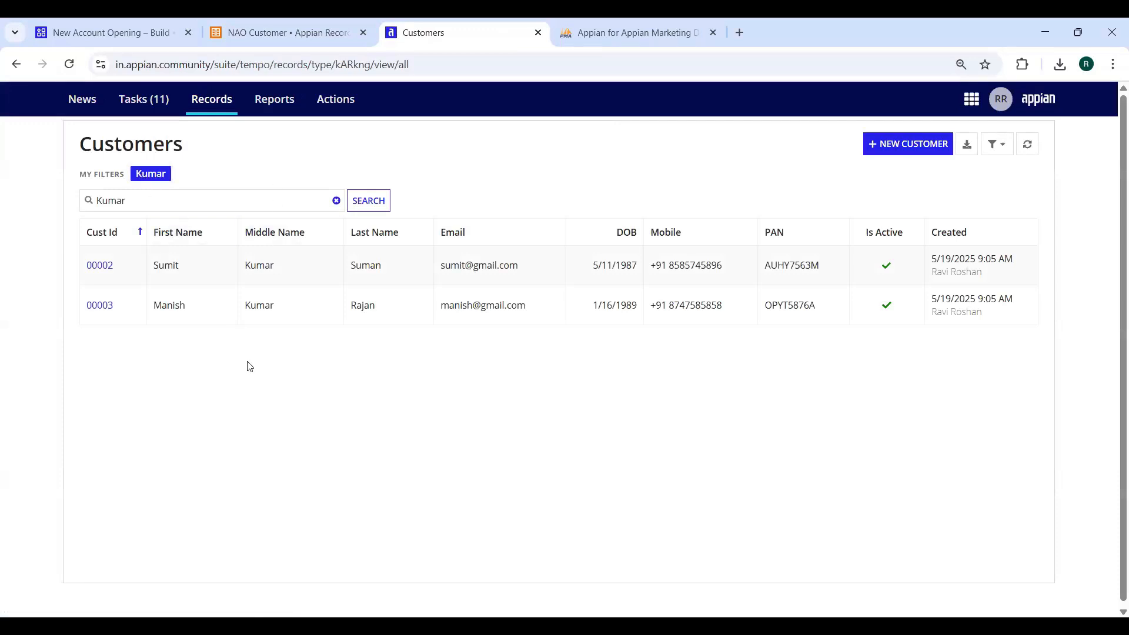
left_click(336, 200)
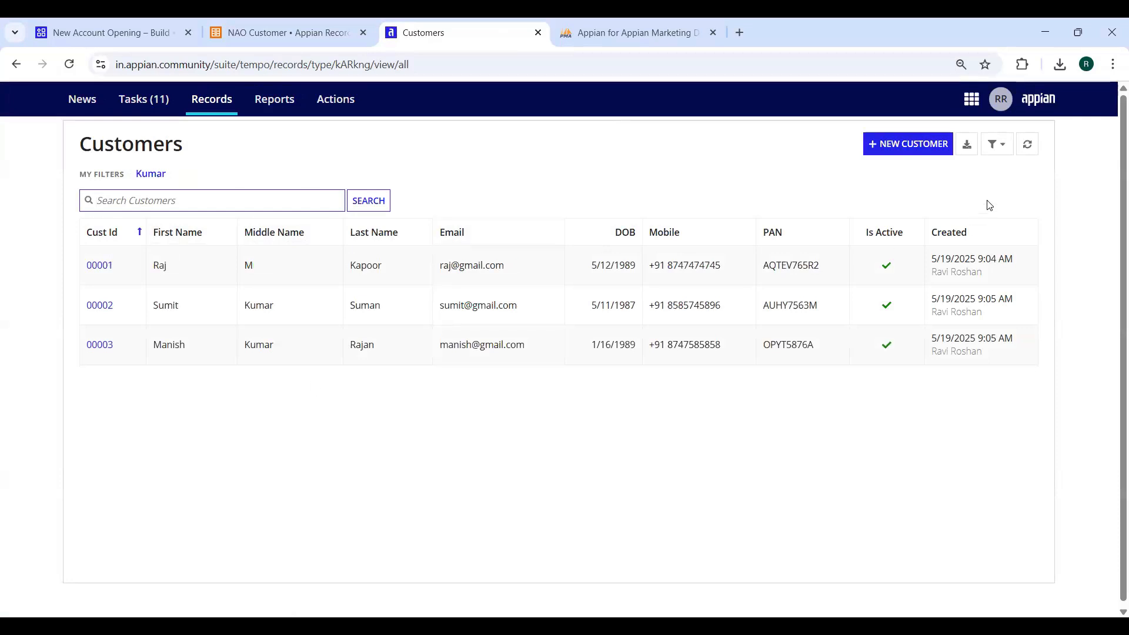
left_click(1030, 148)
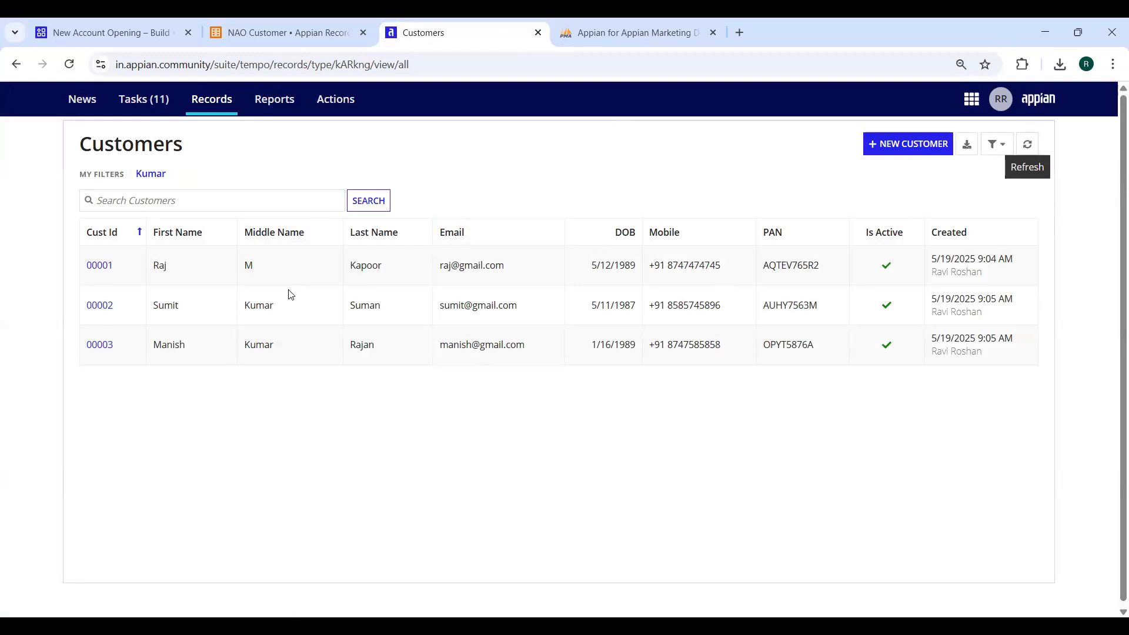
Refresh NAO_CUSTOMER in phpMyAdmin to see all three rows, then open a new Create Customer form
left_click(593, 33)
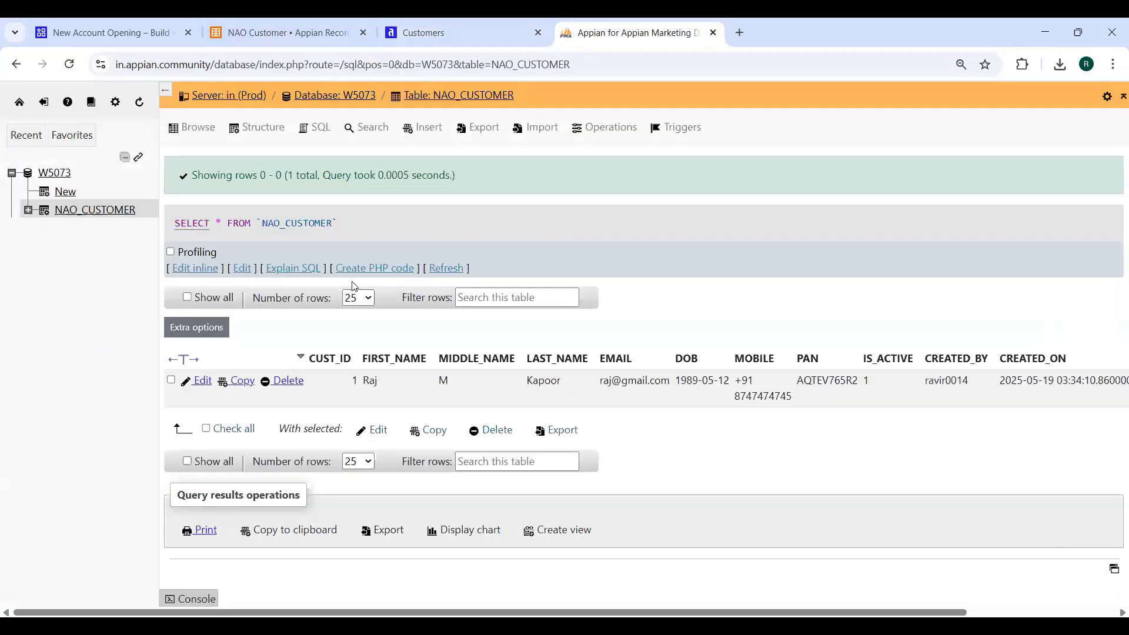
left_click(457, 274)
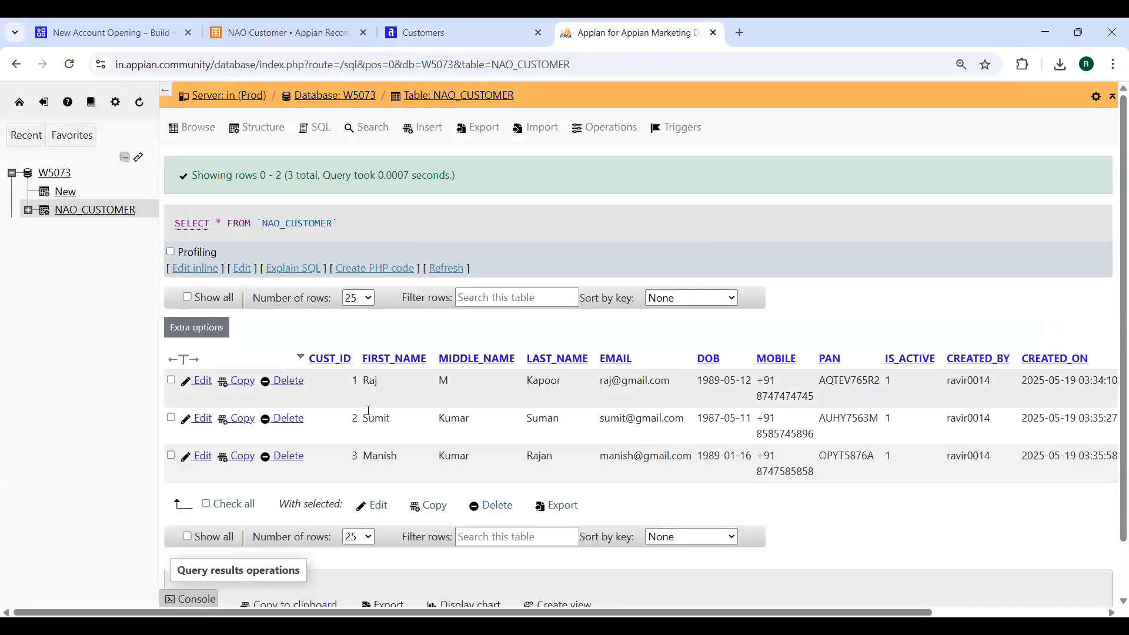
left_click_drag(469, 612, 577, 612)
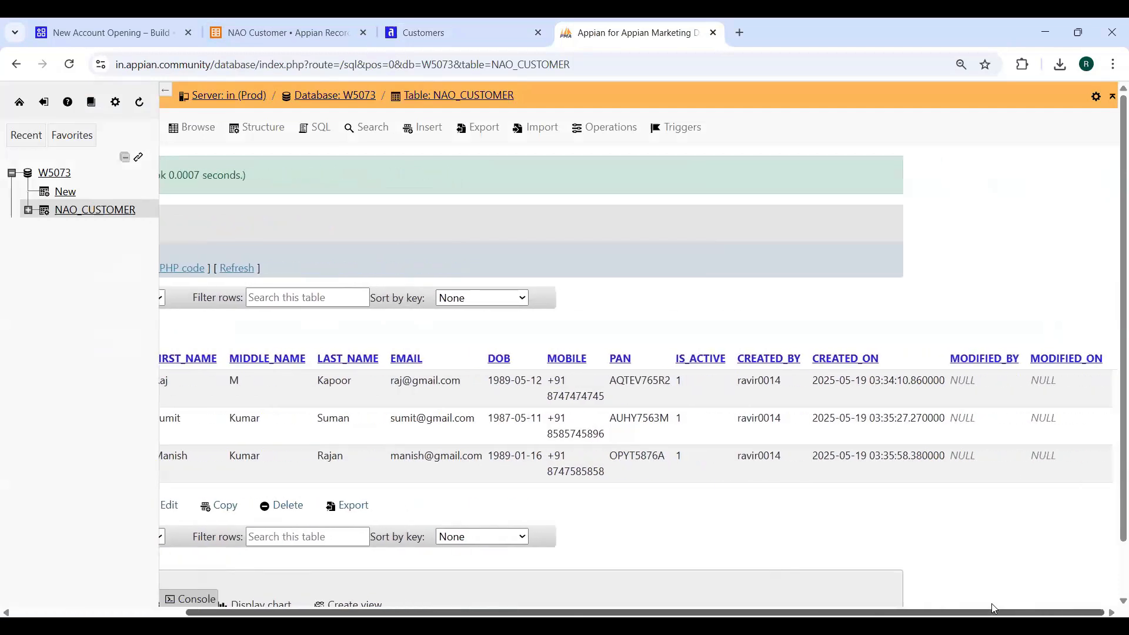
scroll(553, 547, "left", 3)
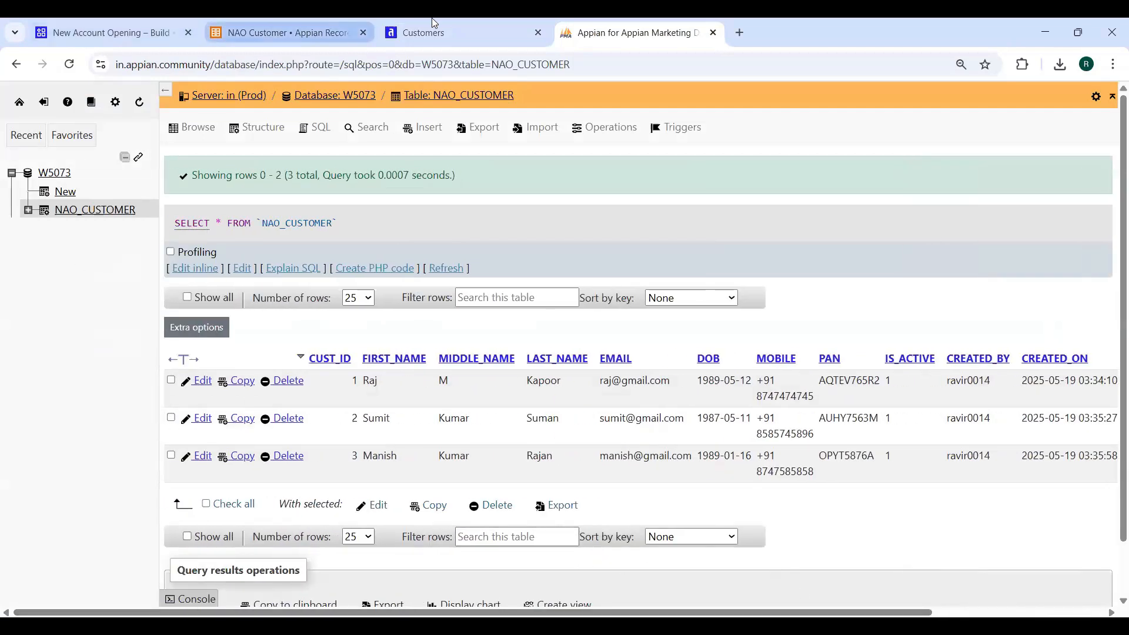
left_click(436, 33)
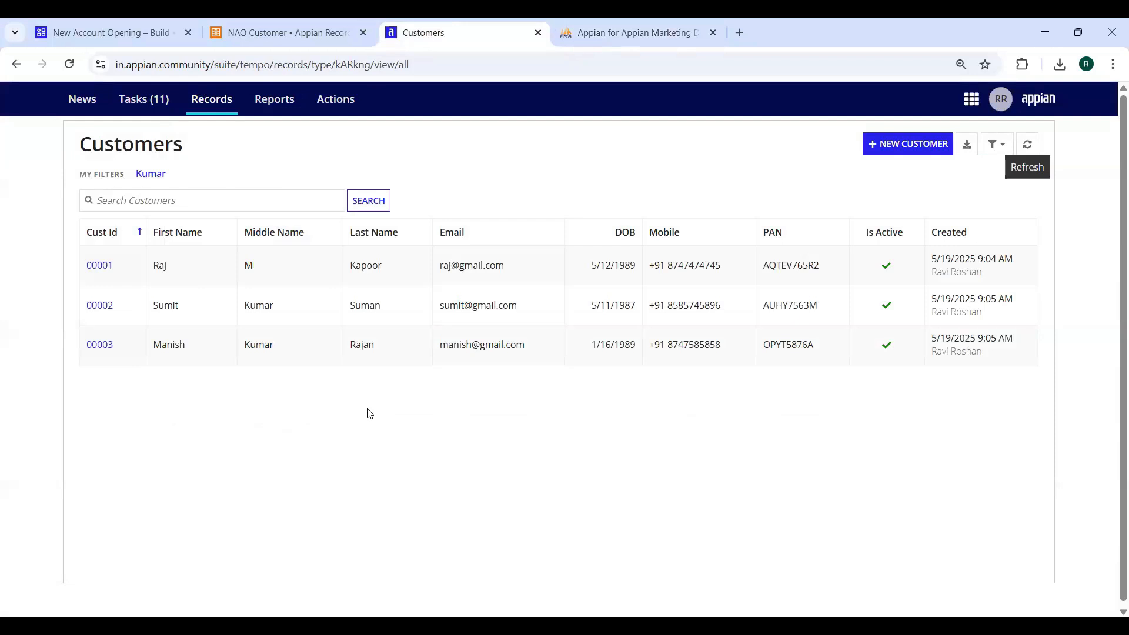
left_click(100, 33)
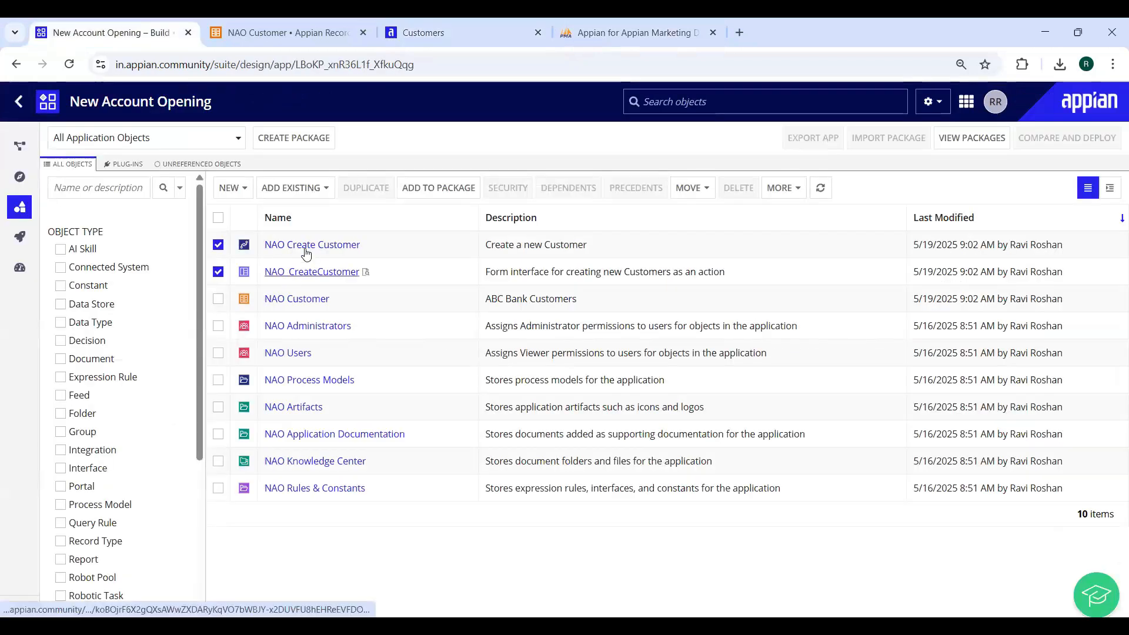
left_click(453, 33)
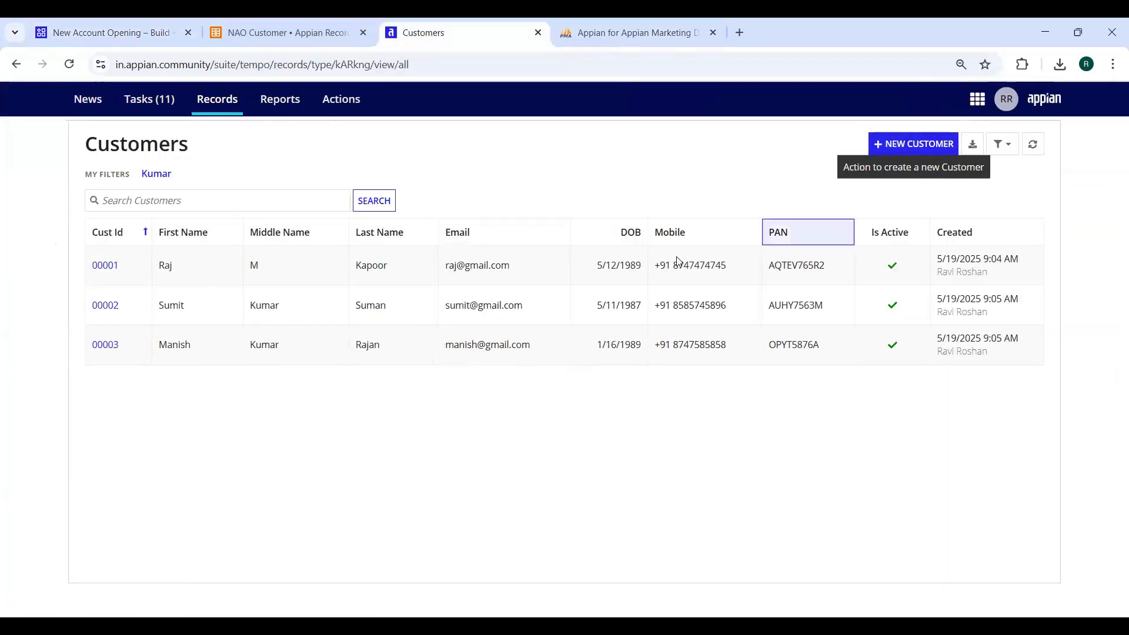
left_click(908, 144)
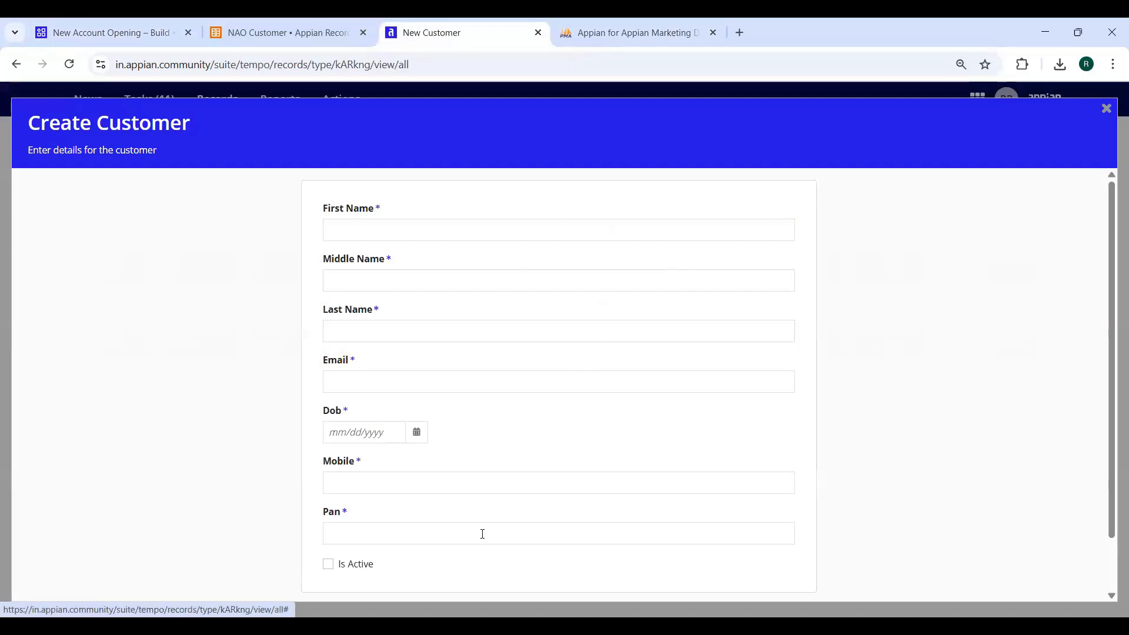
Check the Dob and Pan labels on the Create Customer form, then cancel it unsaved
scroll(483, 534, "down", 2)
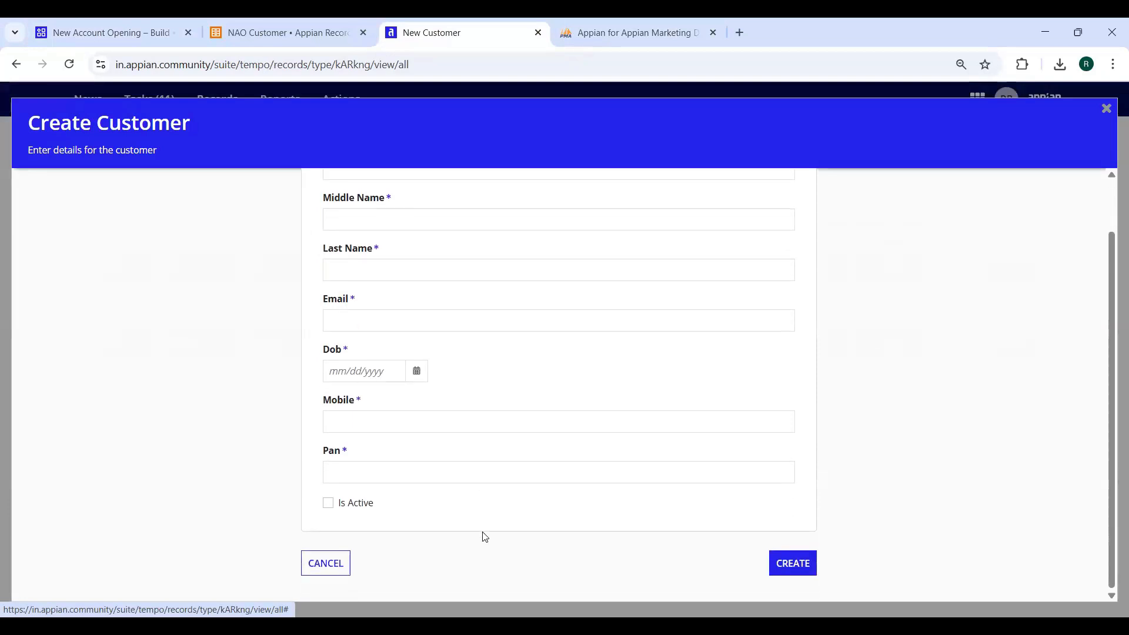
scroll(484, 537, "up", 2)
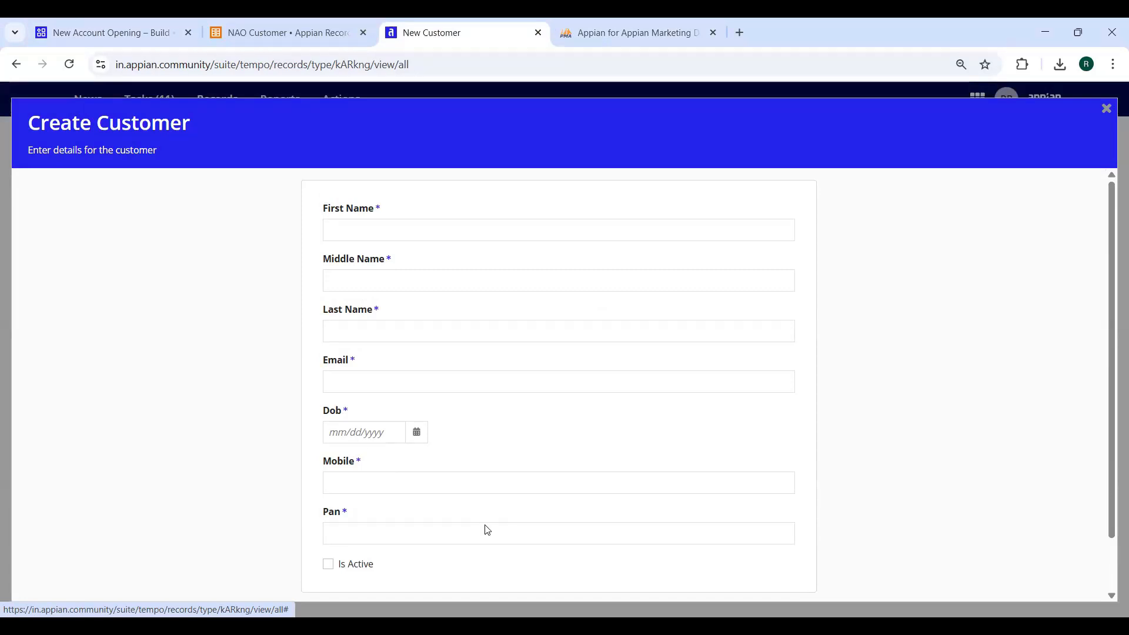
double_click(337, 412)
left_click_drag(329, 512, 538, 534)
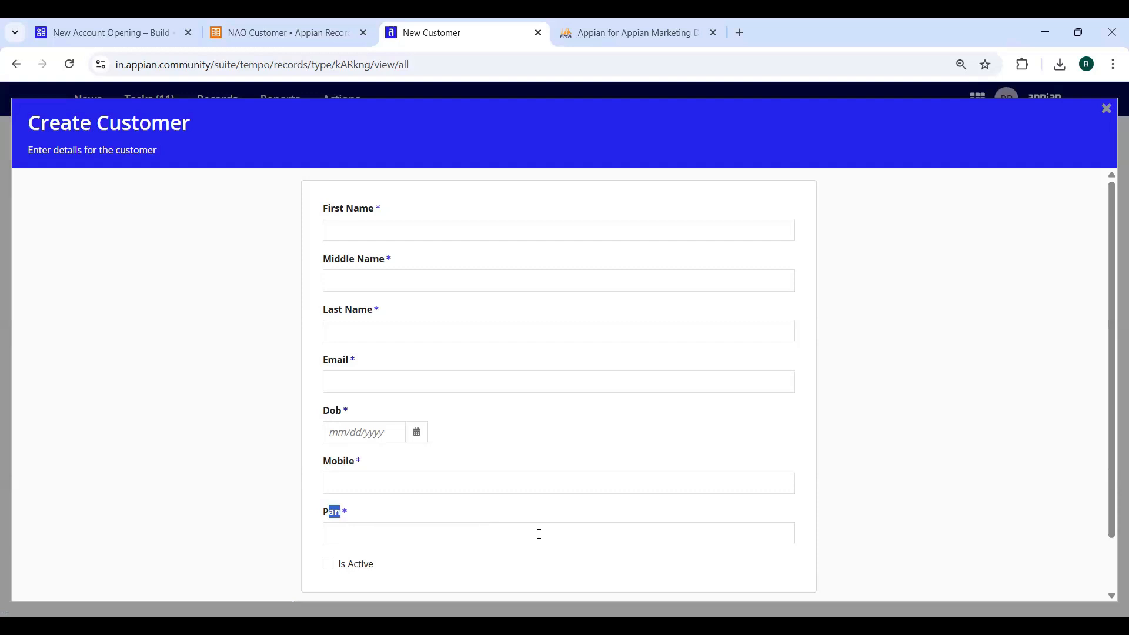
scroll(538, 534, "down", 2)
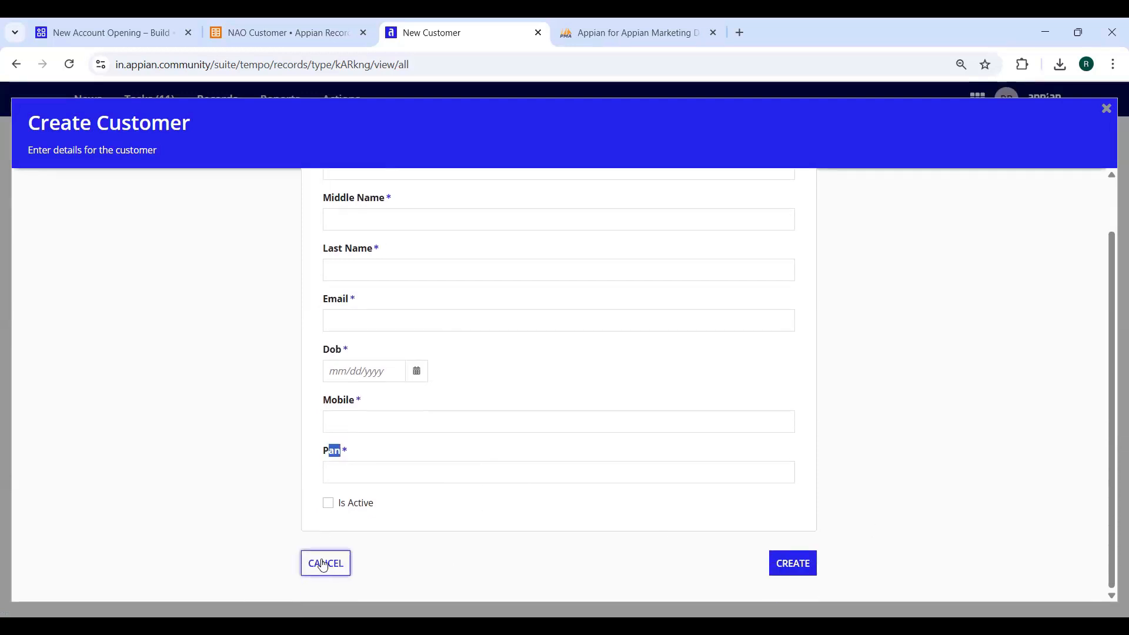
left_click(326, 566)
left_click(118, 34)
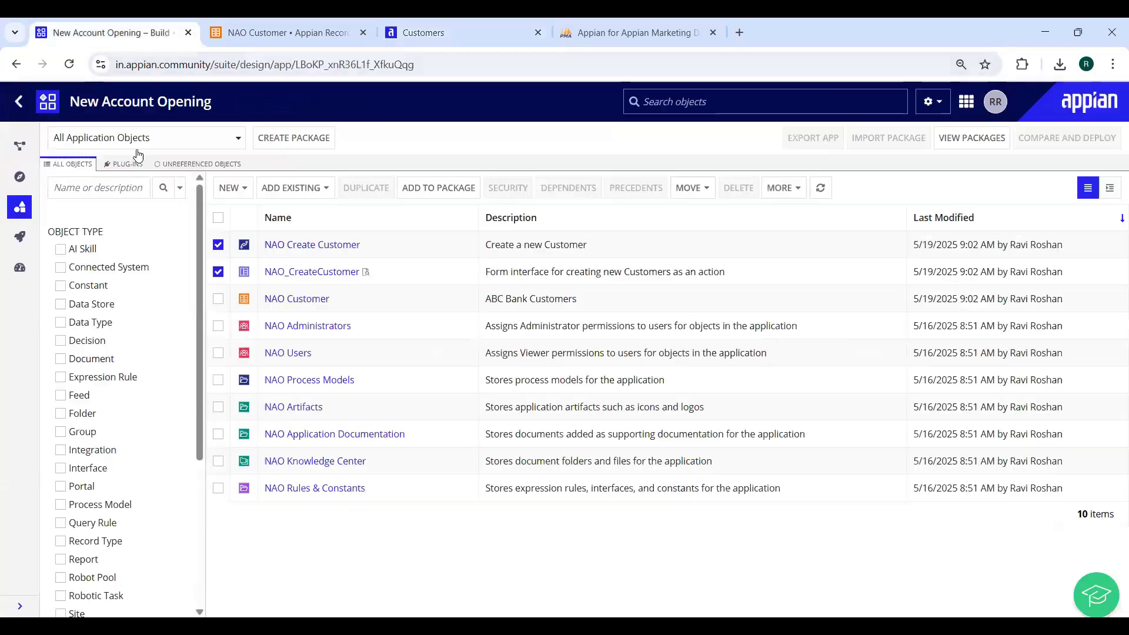
In the NAO_CreateCustomer interface, change the date and PAN field labels to DOB and PAN
left_click(317, 273)
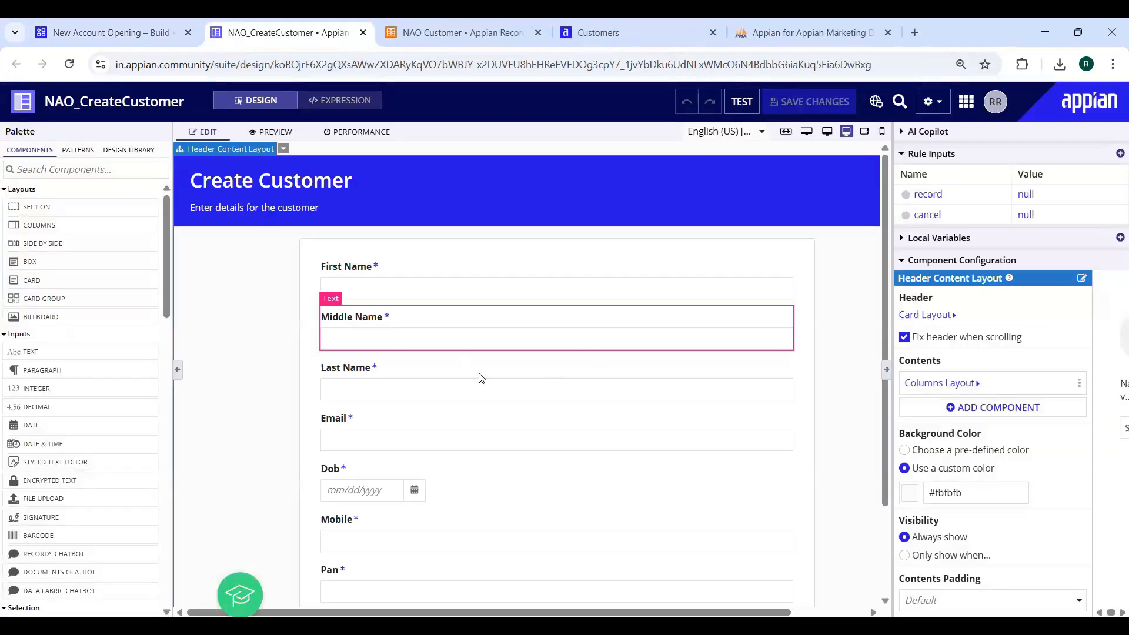
scroll(353, 403, "down", 2)
left_click(330, 375)
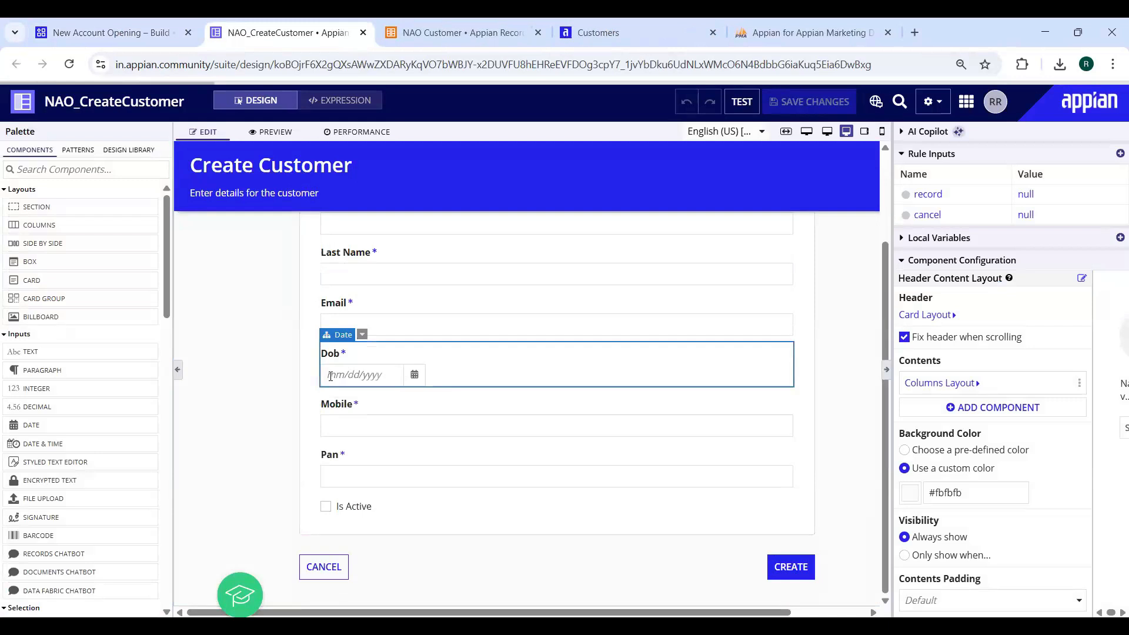
left_click(933, 333)
key("BackSpace")
key("BackSpace")
type("OB")
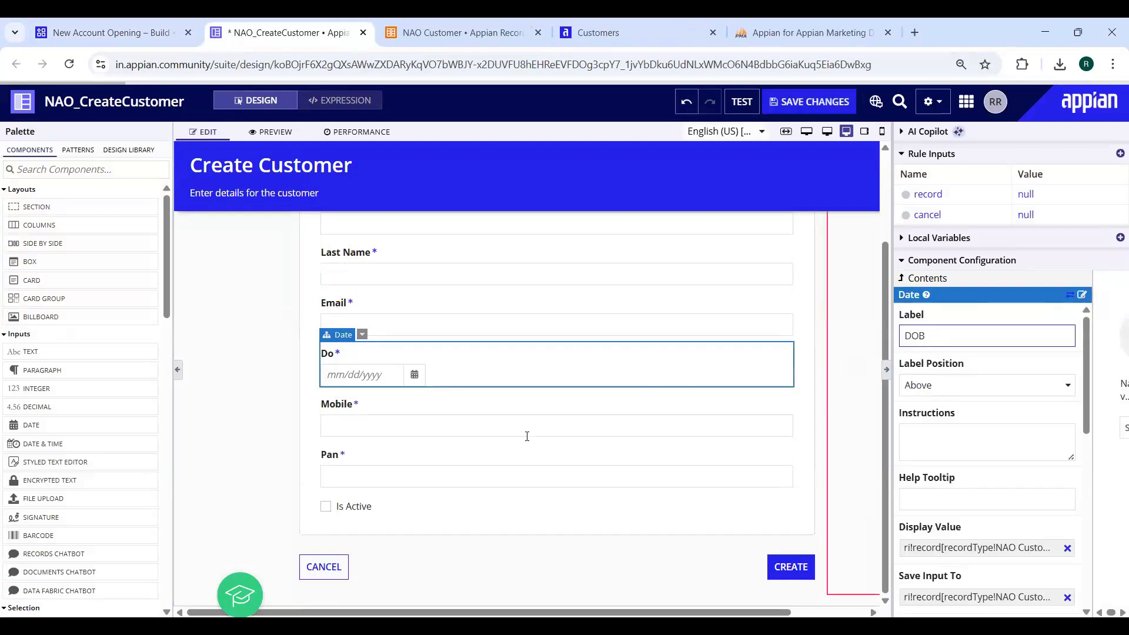
left_click(454, 456)
left_click(933, 342)
type("N")
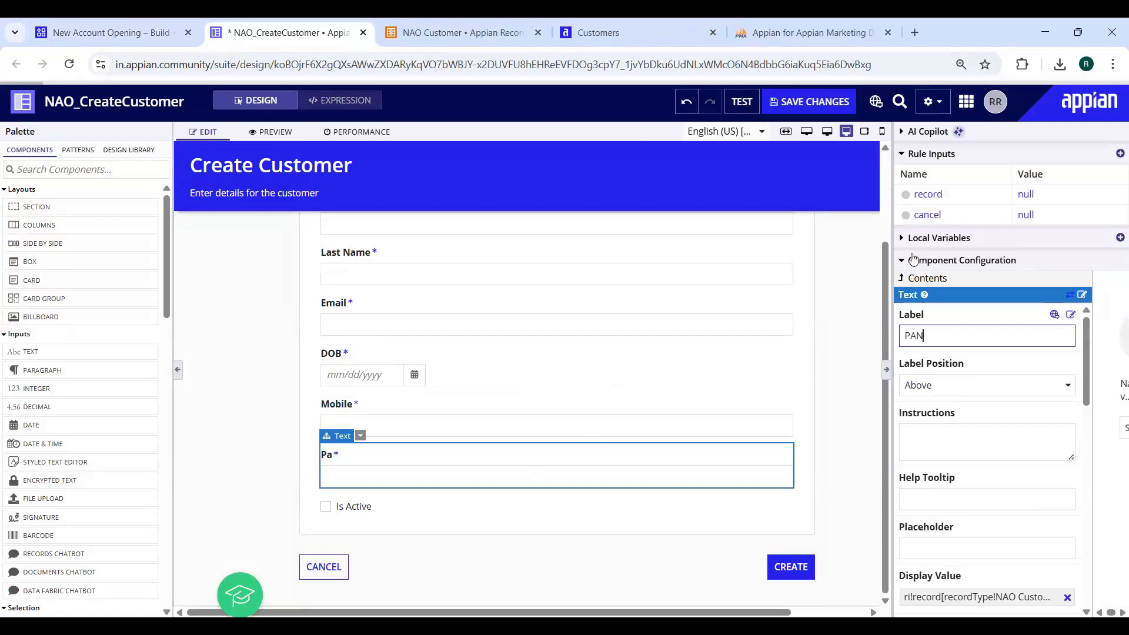
Save the relabelled interface and open a new Create Customer form in Tempo
left_click(814, 102)
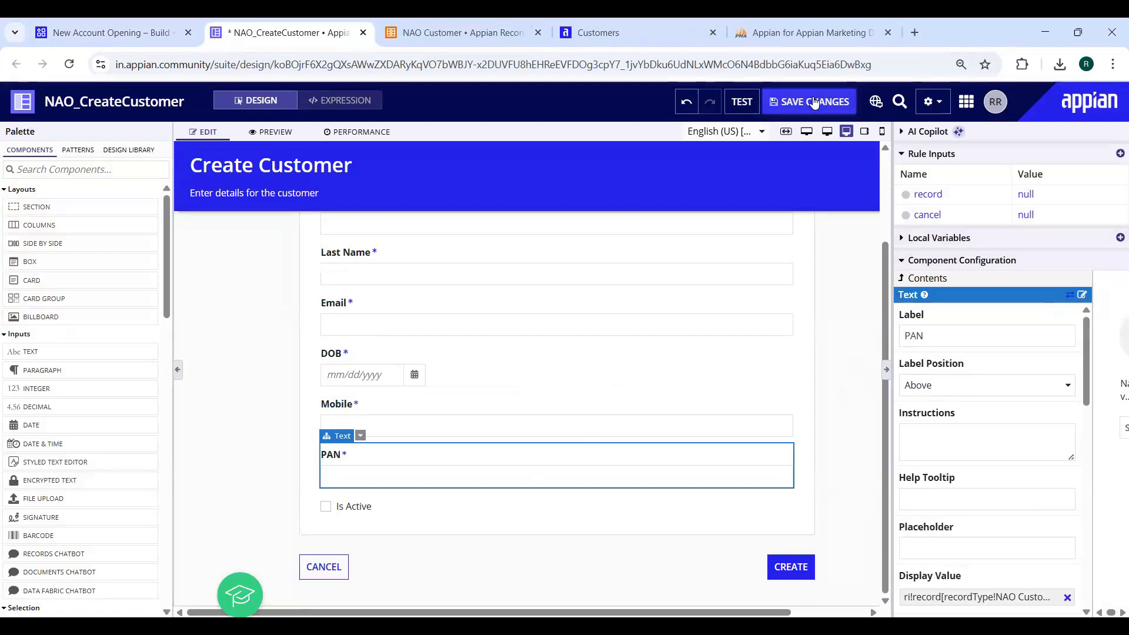
left_click(628, 29)
left_click(908, 143)
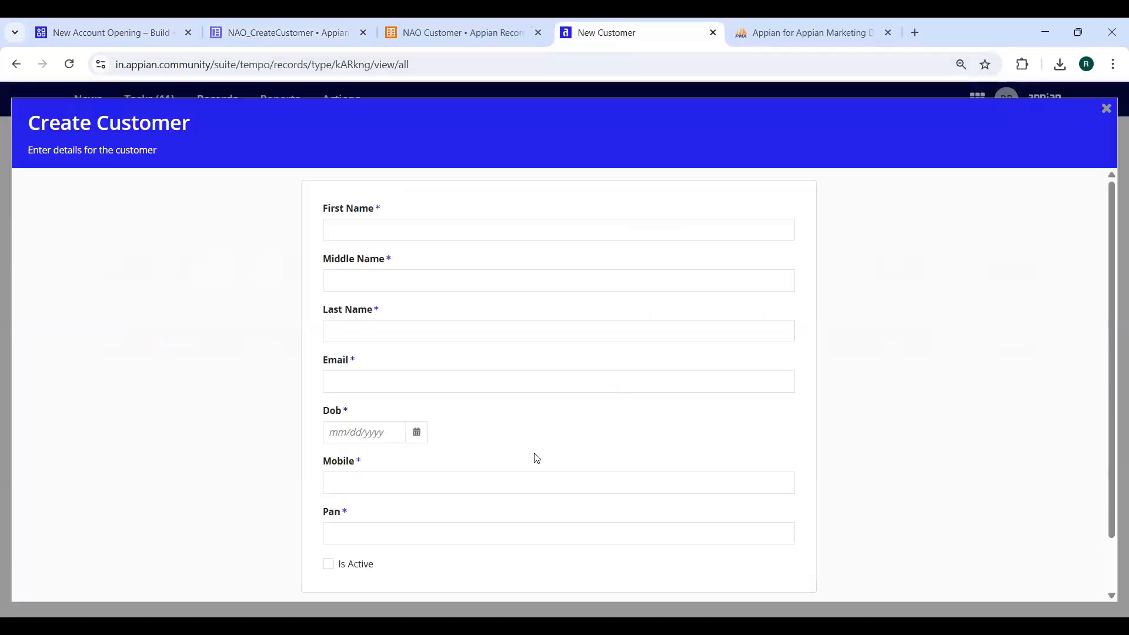
Cancel the Create Customer form and reopen a fresh one from the Customers list
scroll(65, 520, "down", 1)
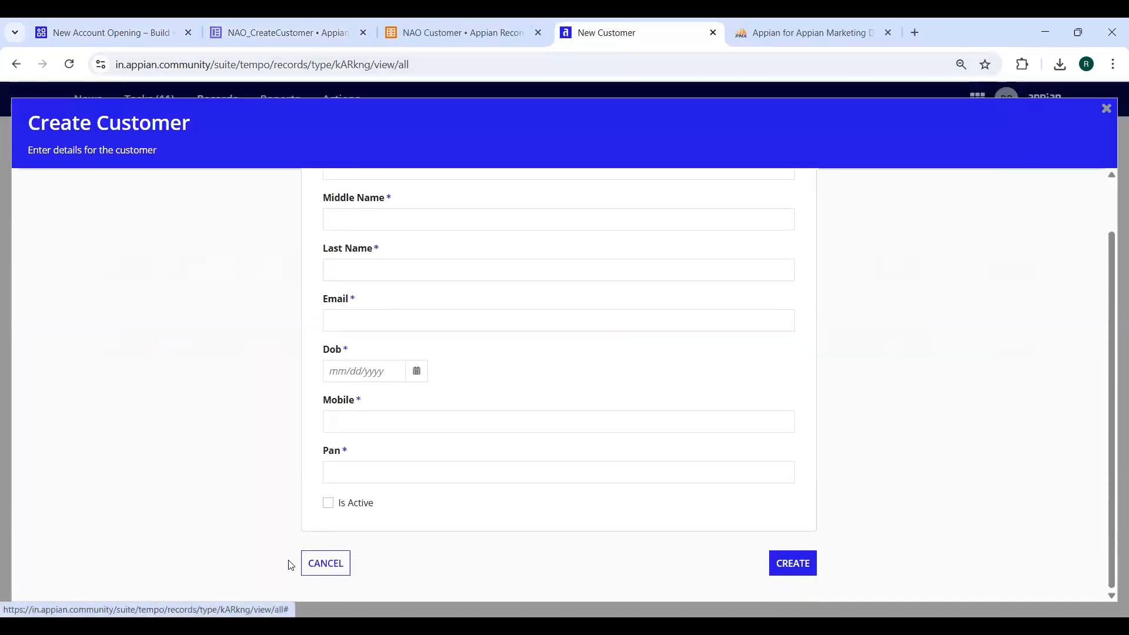
left_click(325, 562)
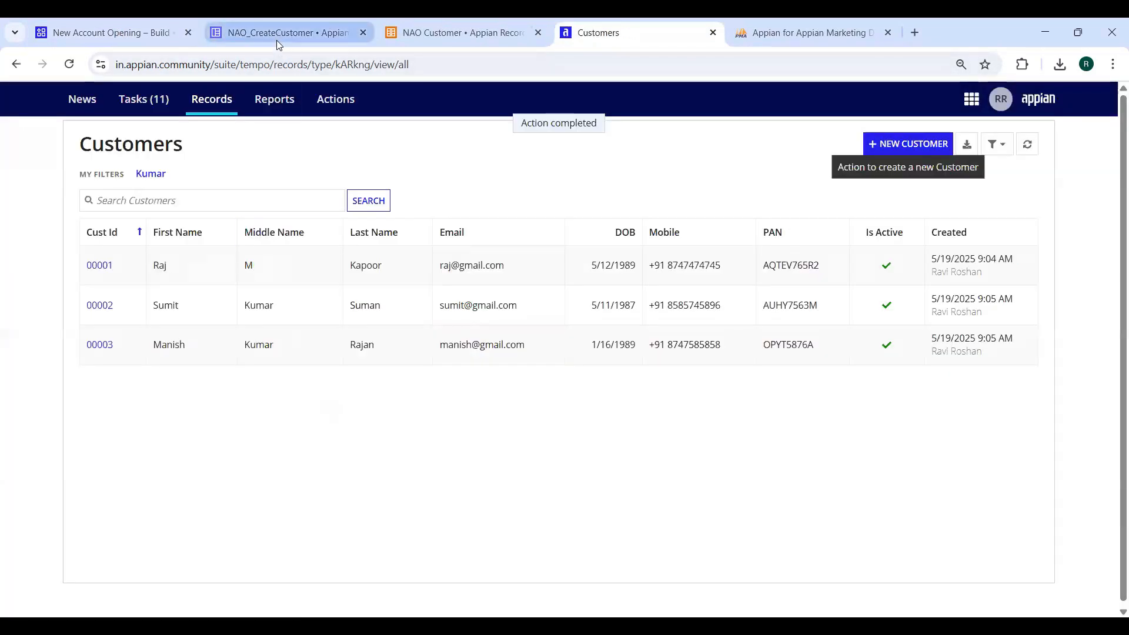
left_click(279, 40)
left_click(564, 30)
left_click(887, 141)
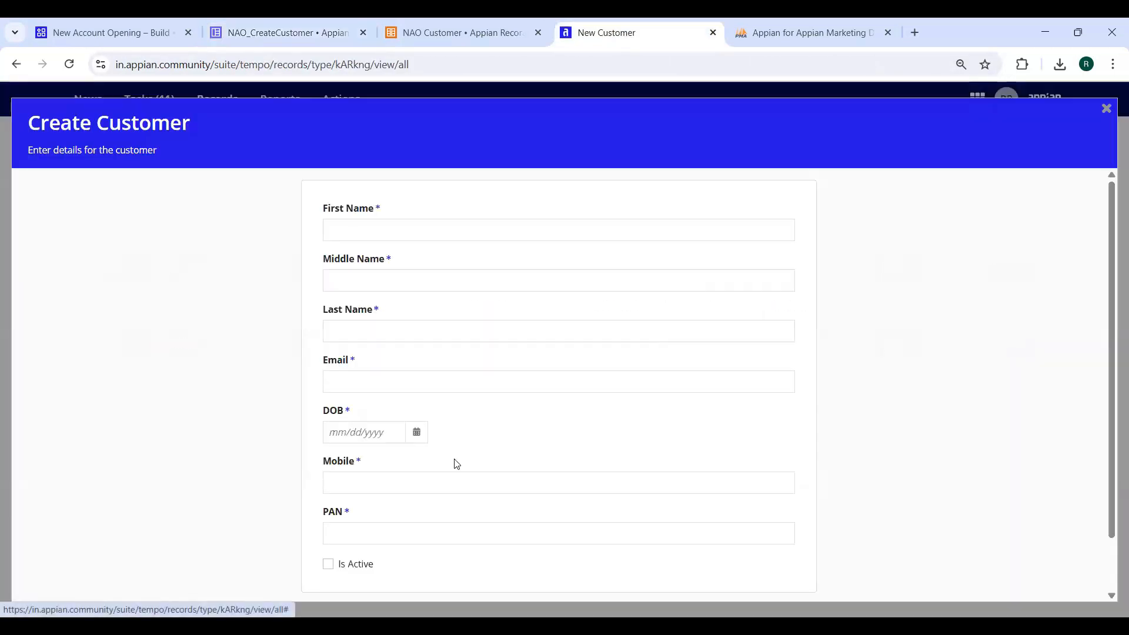
Confirm the reopened form now shows the DOB and PAN labels
left_click_drag(348, 414, 331, 414)
left_click(346, 512)
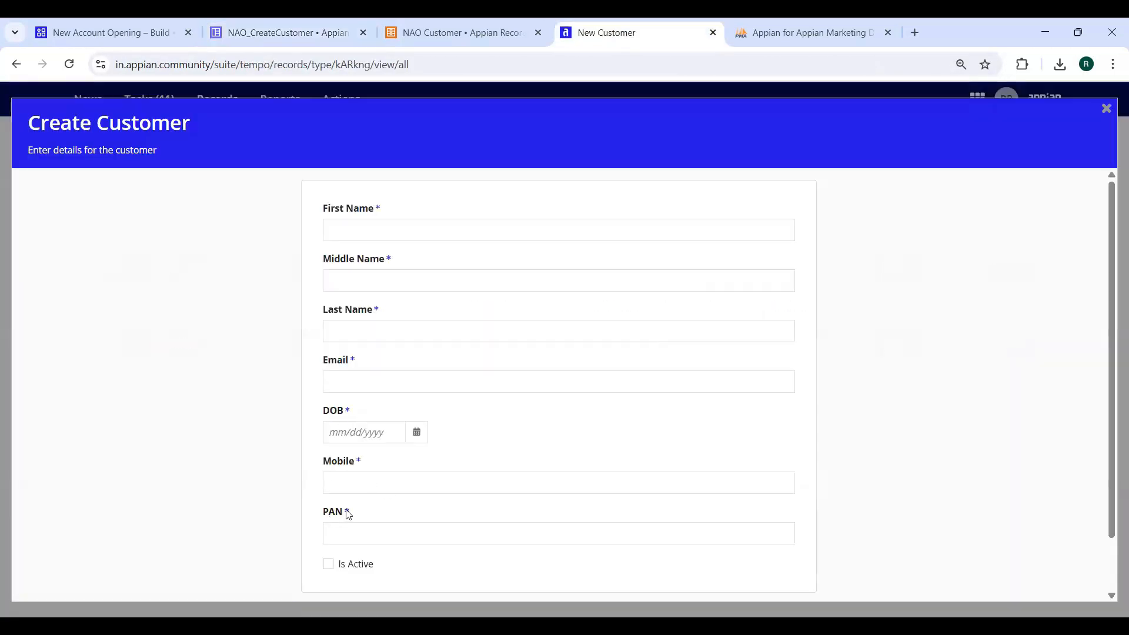
left_click_drag(347, 514, 329, 512)
scroll(386, 554, "down", 2)
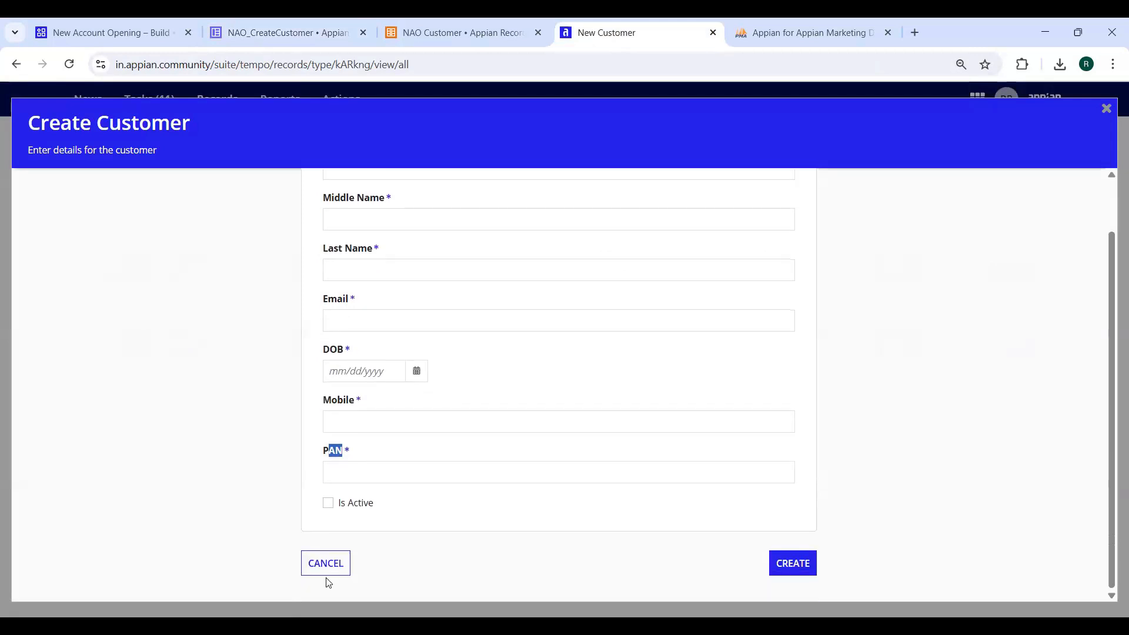
scroll(241, 435, "up", 2)
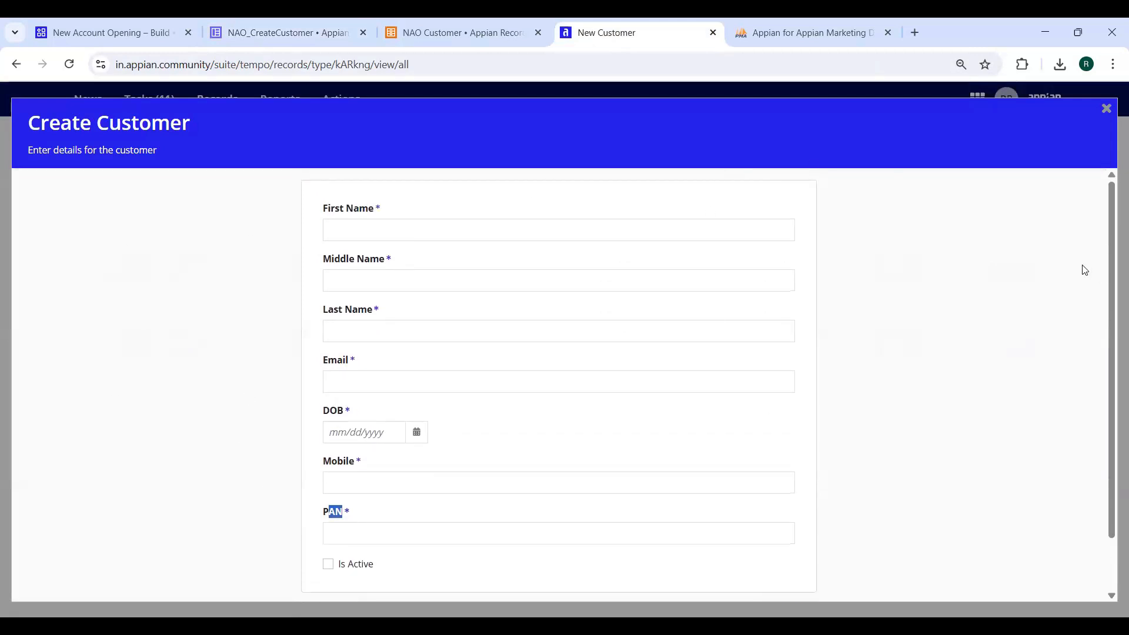
scroll(449, 582, "down", 2)
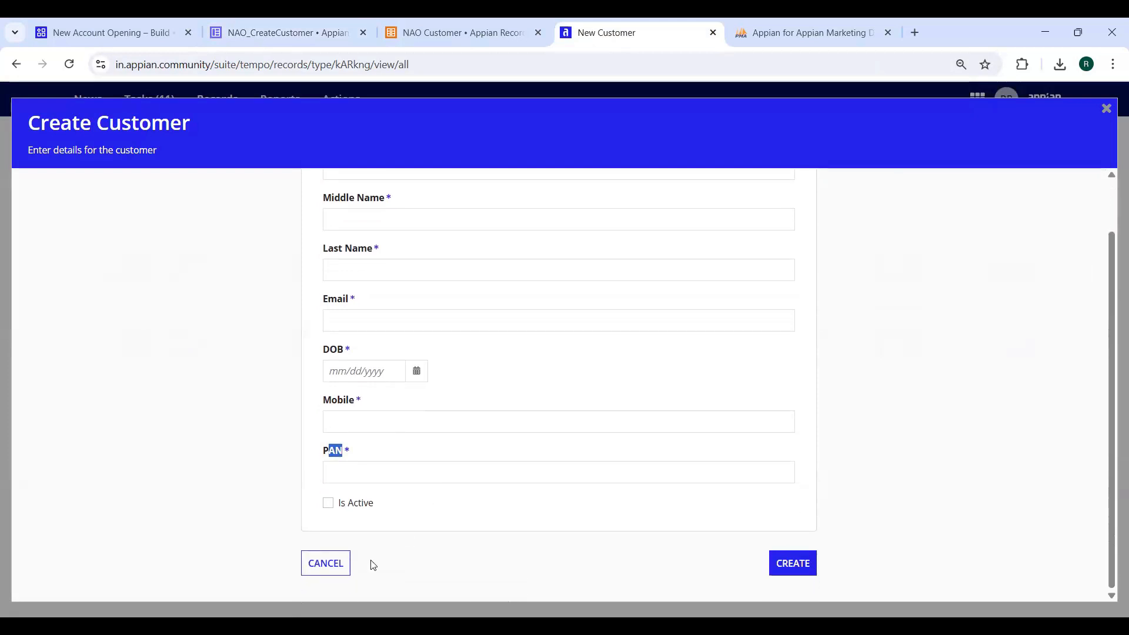
left_click(260, 39)
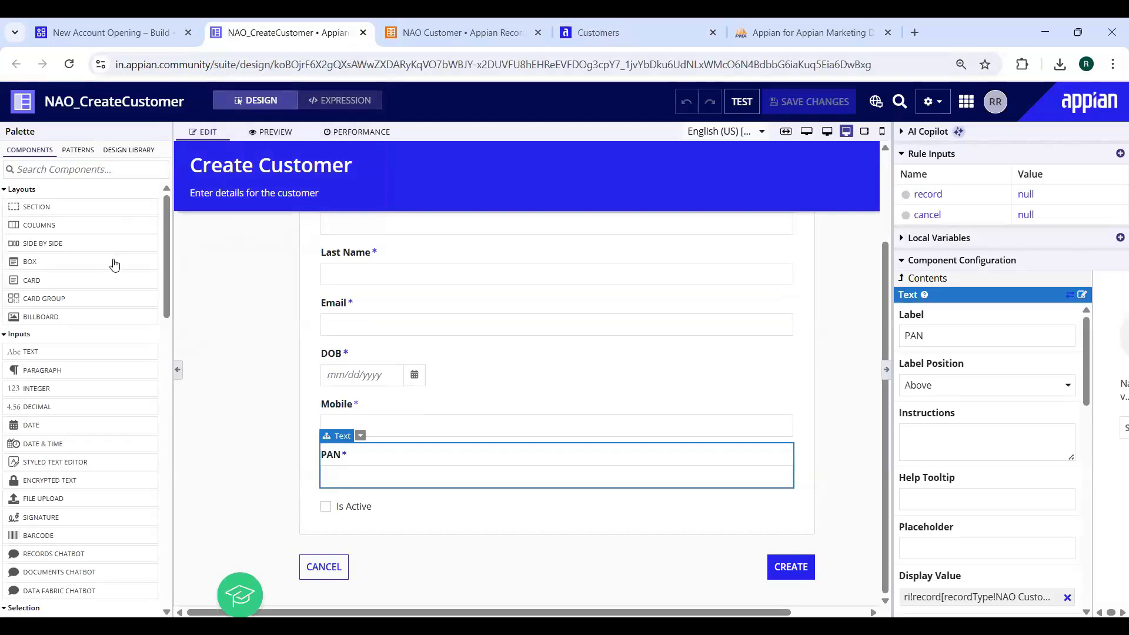
Switch NAO_CreateCustomer to EXPRESSION view and review the code labelling the fields DOB and PAN
left_click_drag(114, 265, 371, 101)
scroll(393, 366, "up", 3)
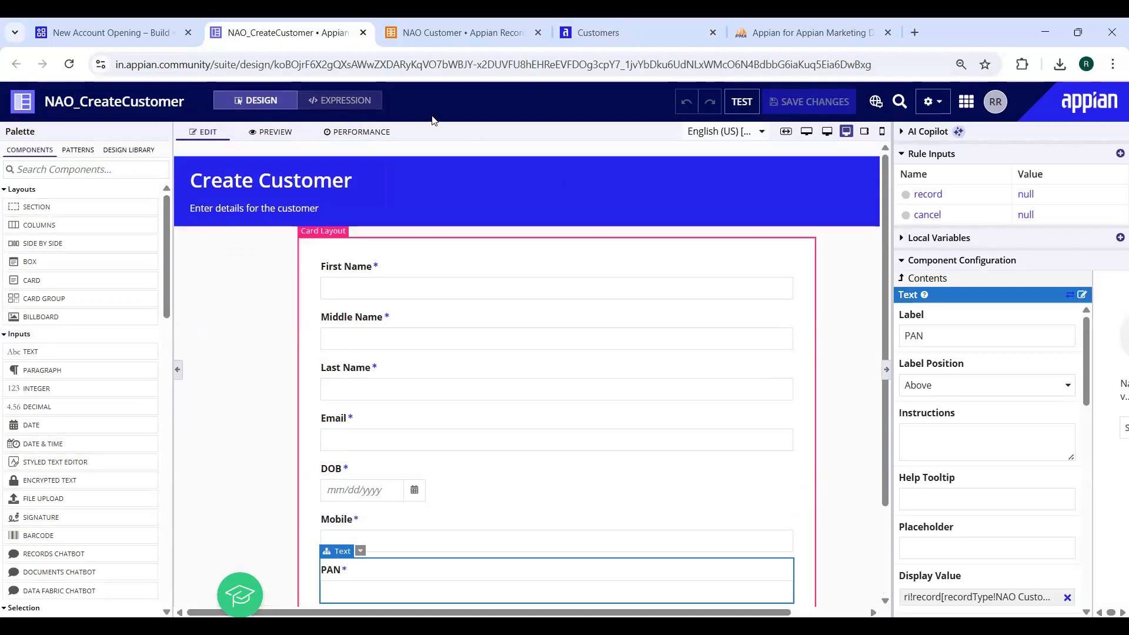
left_click(338, 102)
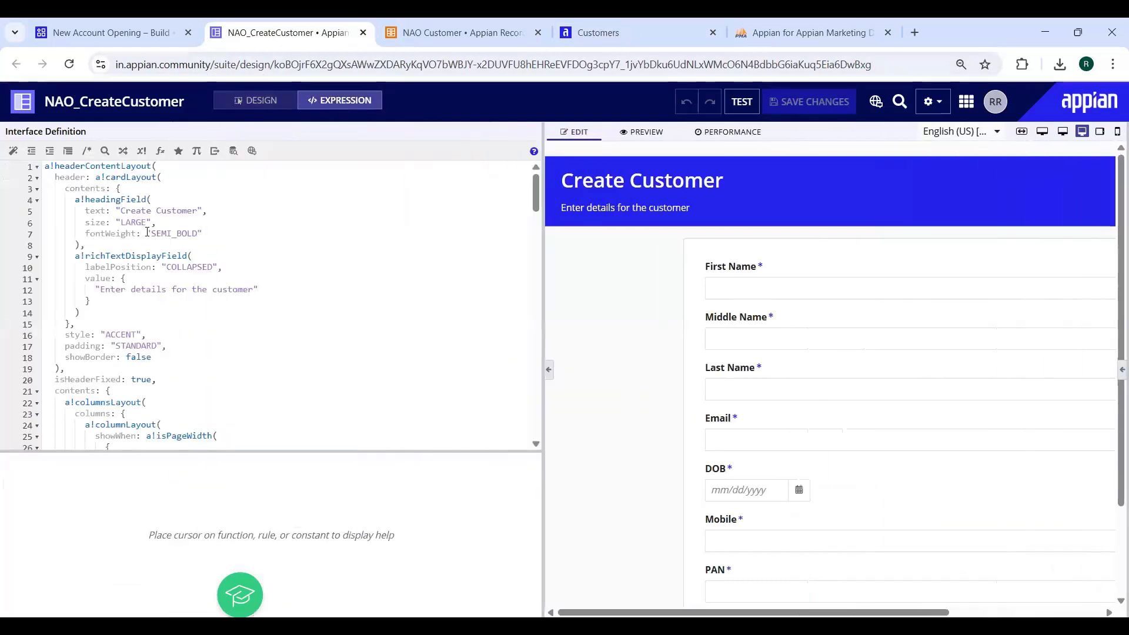
scroll(151, 246, "down", 20)
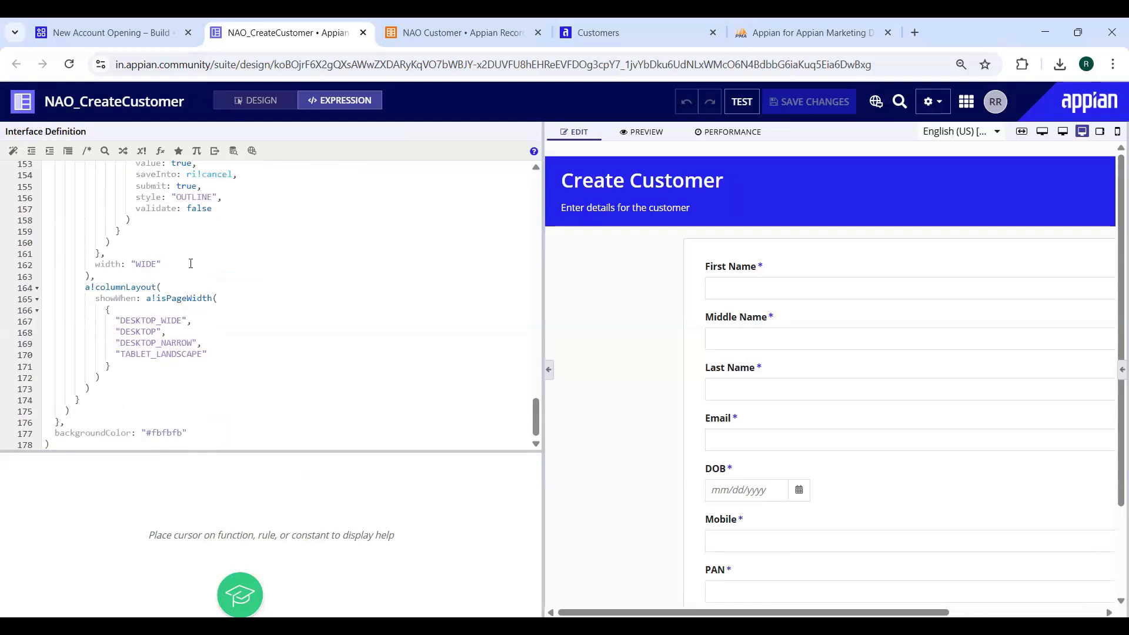
scroll(227, 329, "up", 1)
scroll(206, 388, "down", 1)
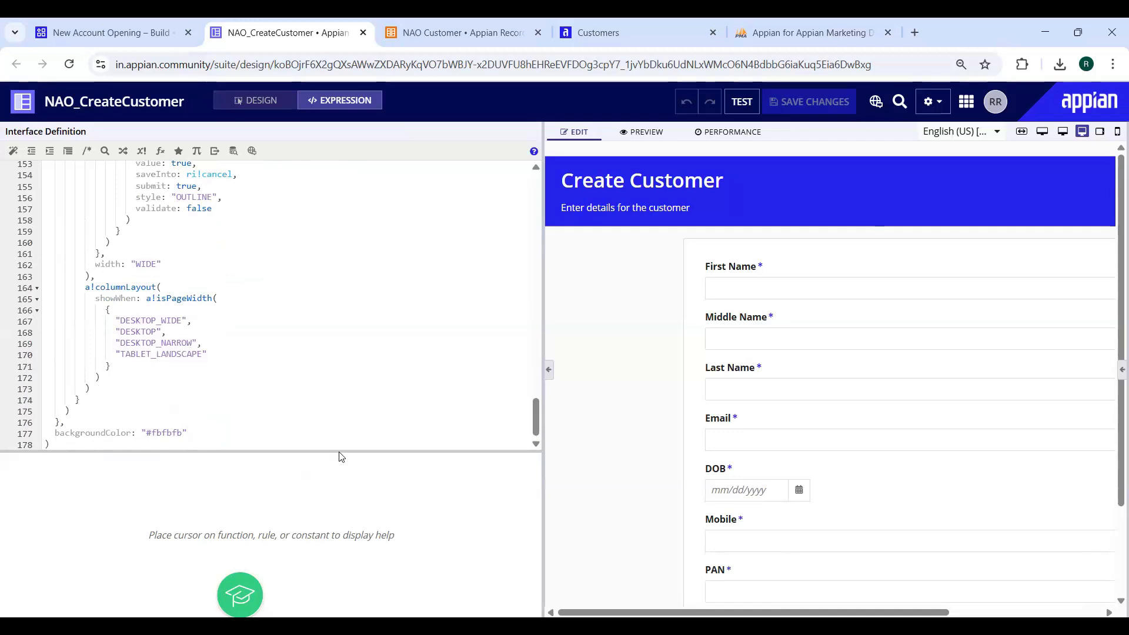
left_click_drag(342, 457, 308, 553)
scroll(316, 431, "up", 10)
scroll(315, 430, "up", 10)
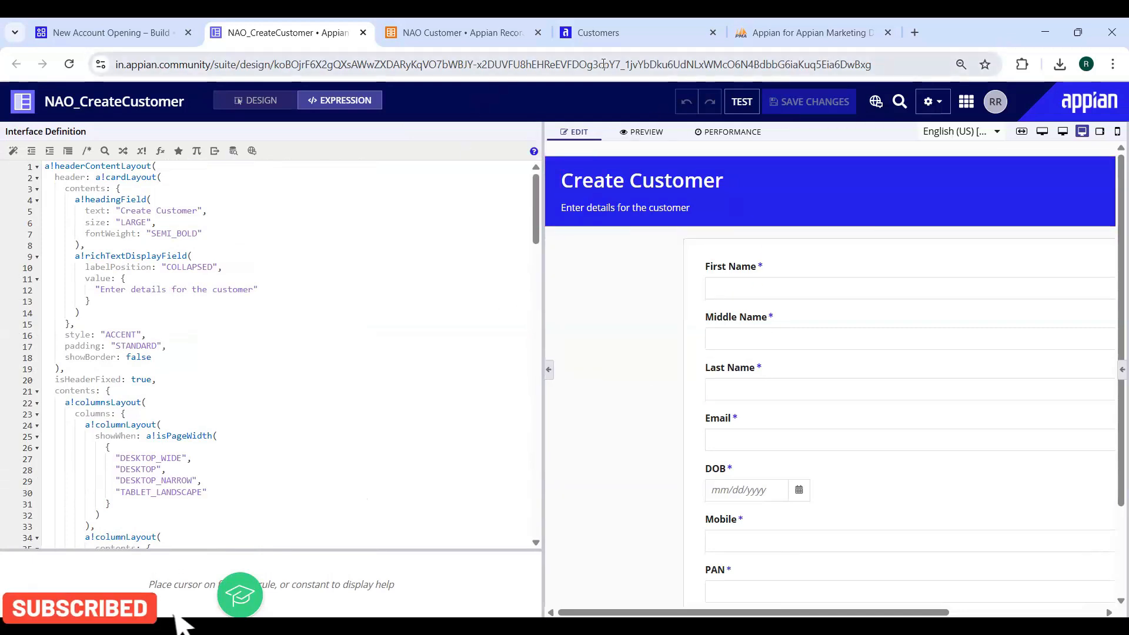
Open a new Create Customer form and submit it with every field empty
left_click(611, 32)
left_click(908, 143)
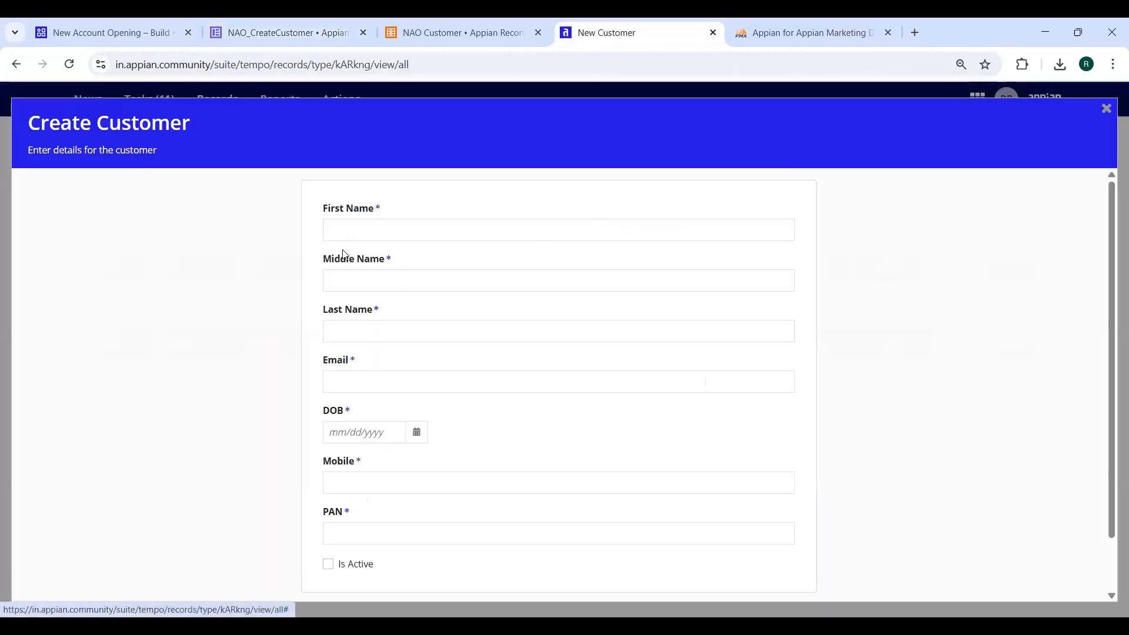
scroll(736, 398, "down", 2)
left_click(794, 564)
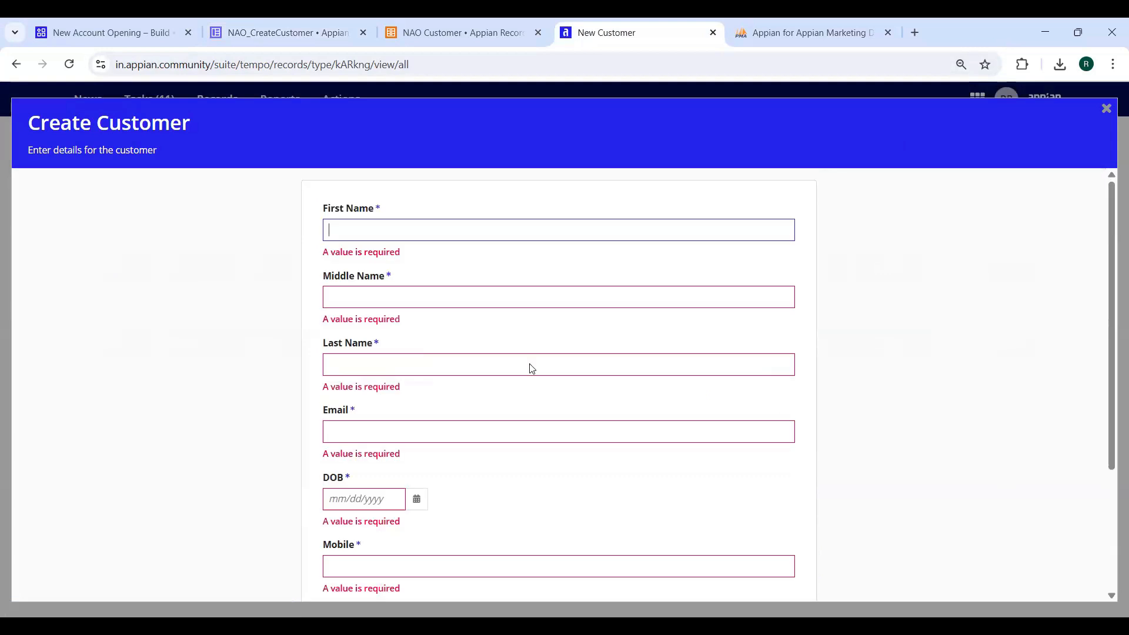
Review the 'A value is required' errors on First, Middle, Last Name and Email, then cancel
left_click_drag(324, 253, 428, 258)
left_click_drag(327, 321, 428, 324)
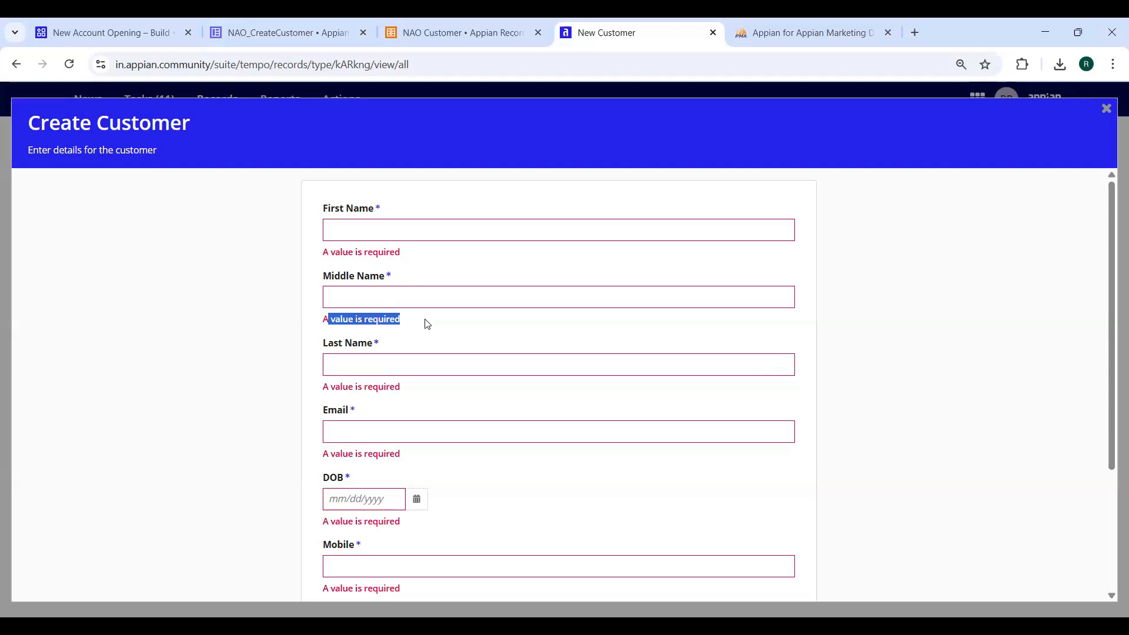
left_click_drag(333, 392, 404, 392)
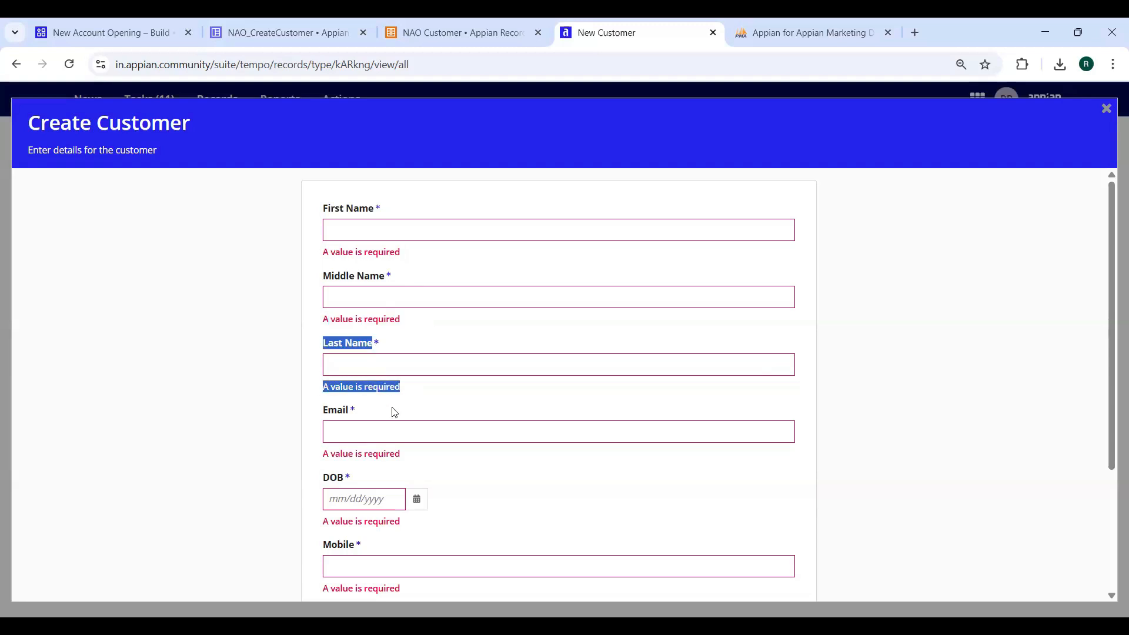
left_click_drag(334, 453, 419, 449)
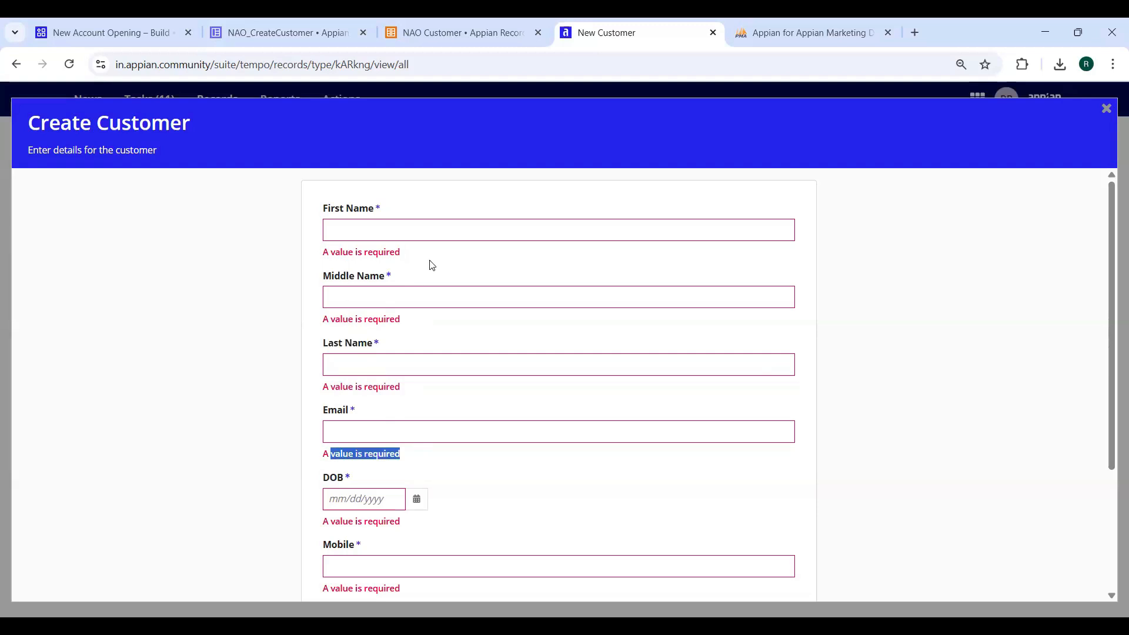
left_click_drag(328, 256, 428, 255)
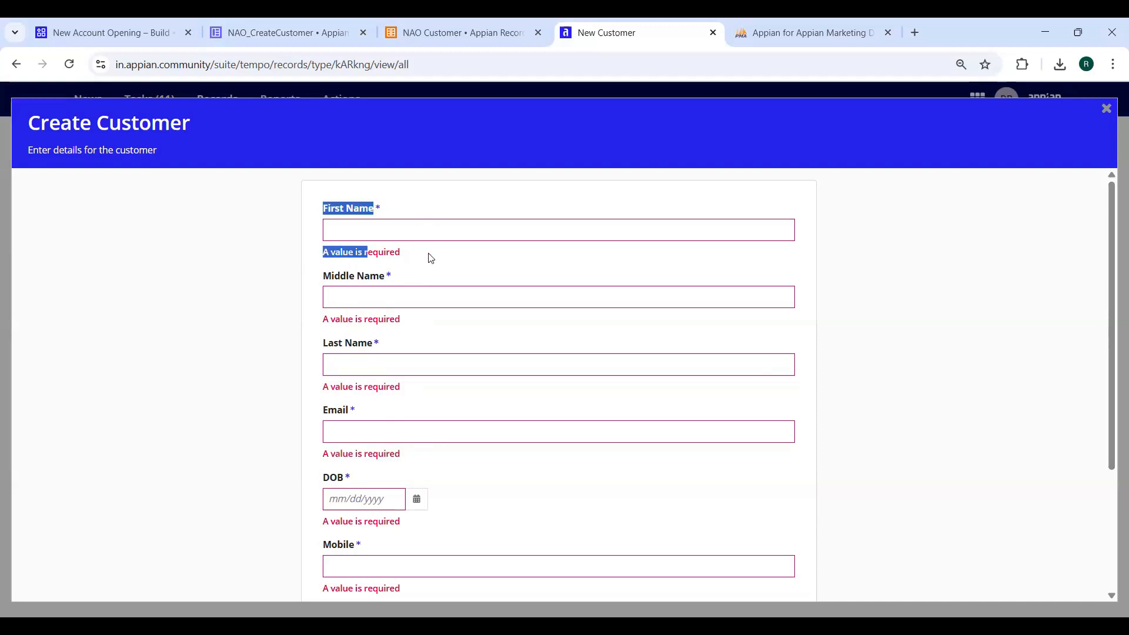
left_click(430, 257)
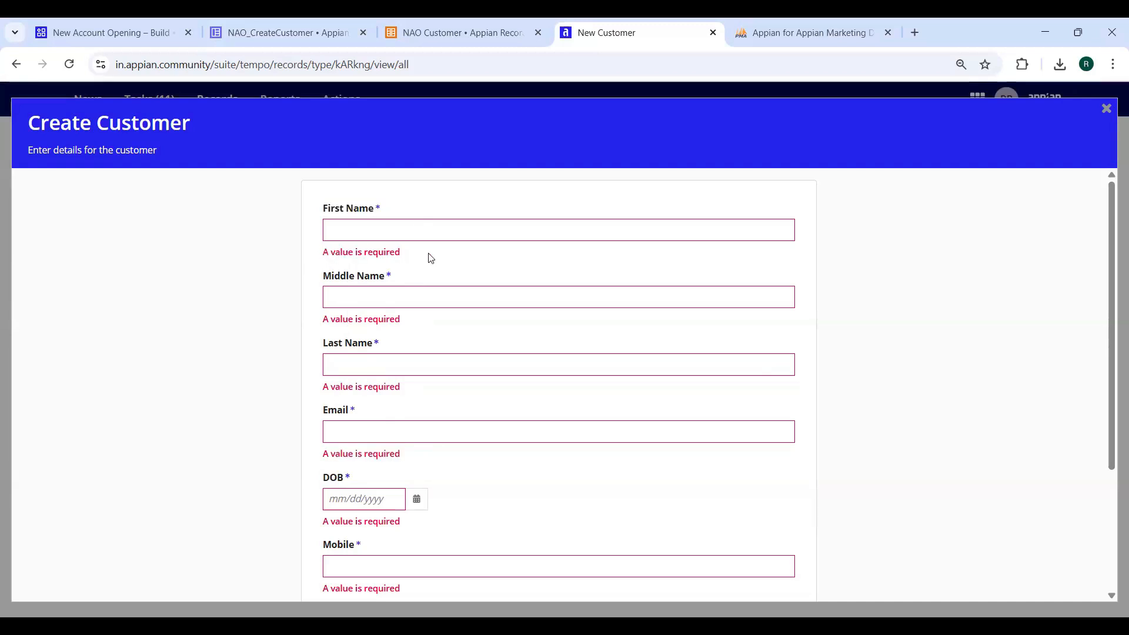
scroll(431, 259, "down", 3)
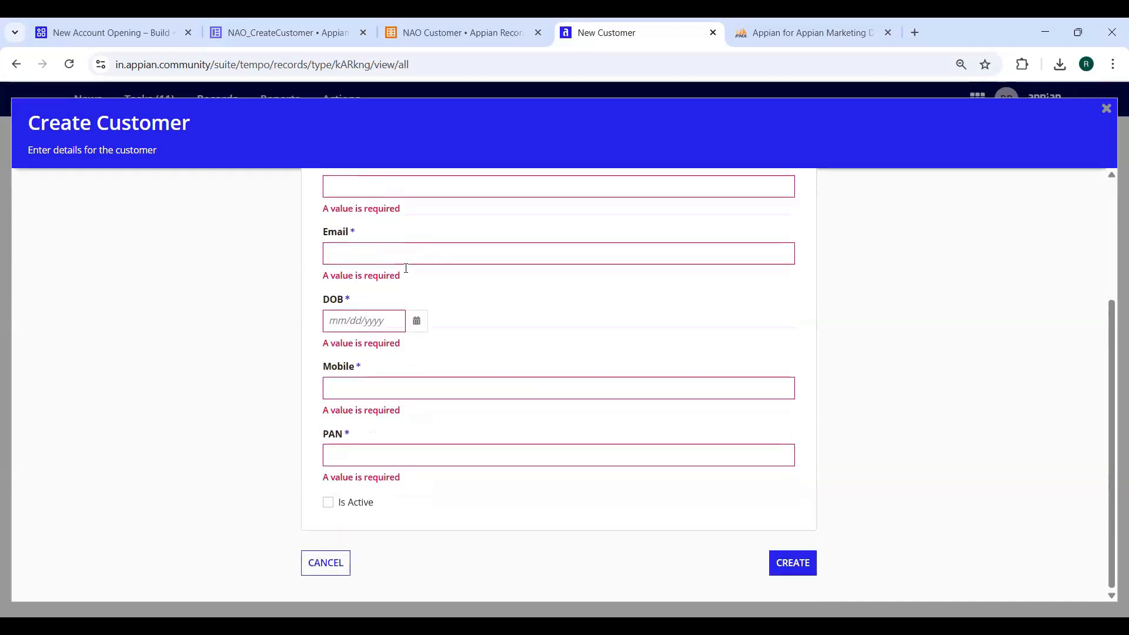
left_click(334, 563)
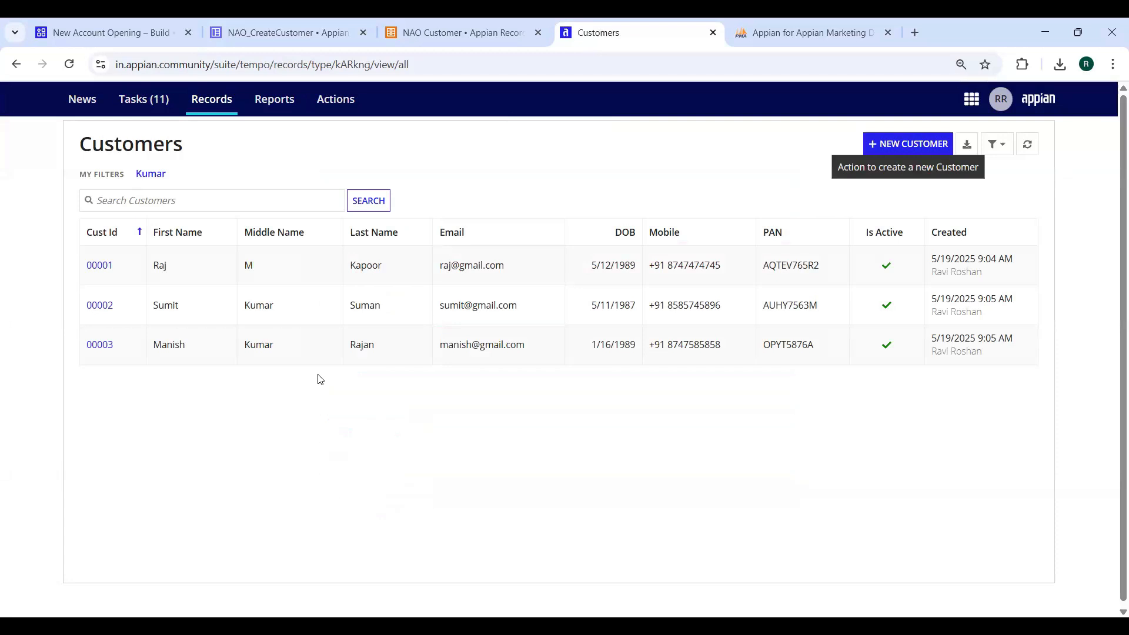
Close the NAO_CreateCustomer tab and open the NAO Create Customer process model from New Account Opening
middle_click(276, 26)
left_click(271, 37)
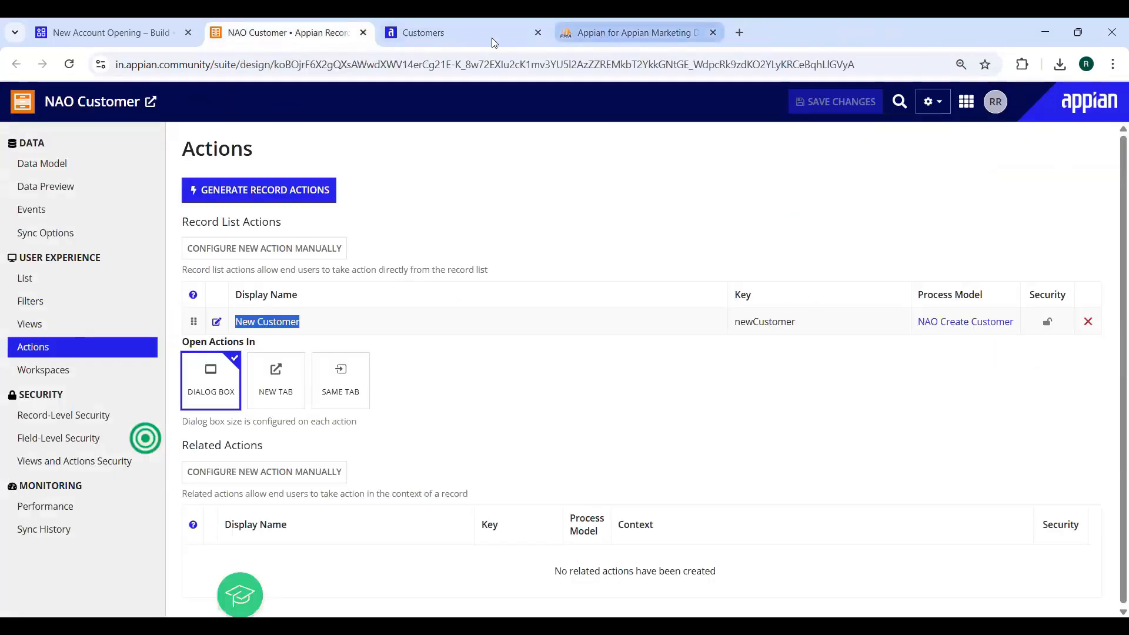
left_click(112, 32)
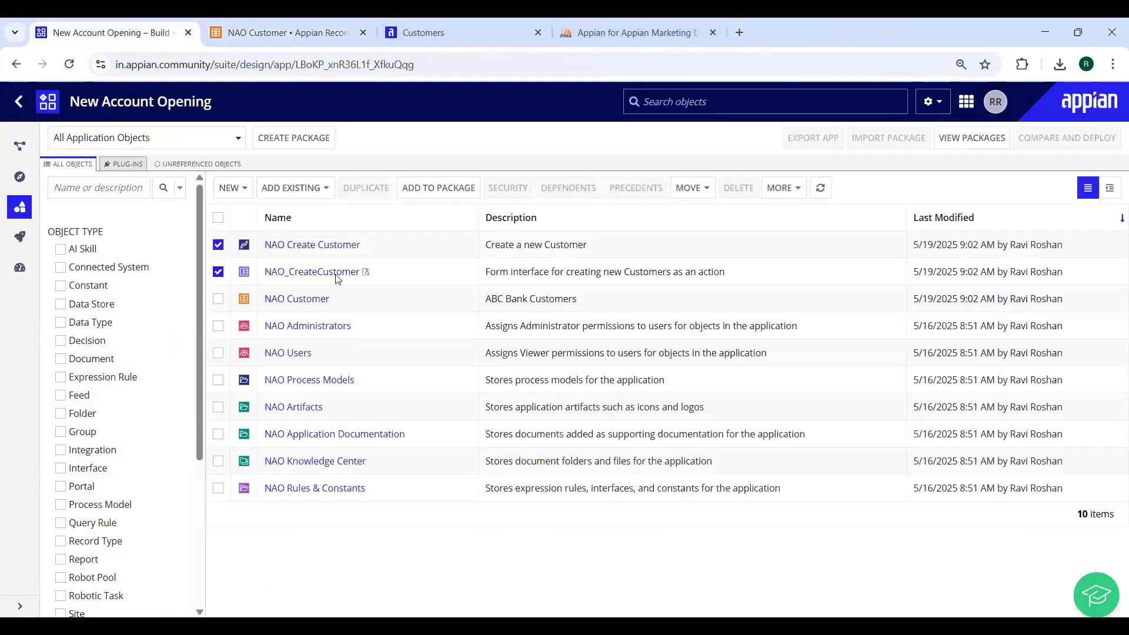
left_click(291, 251)
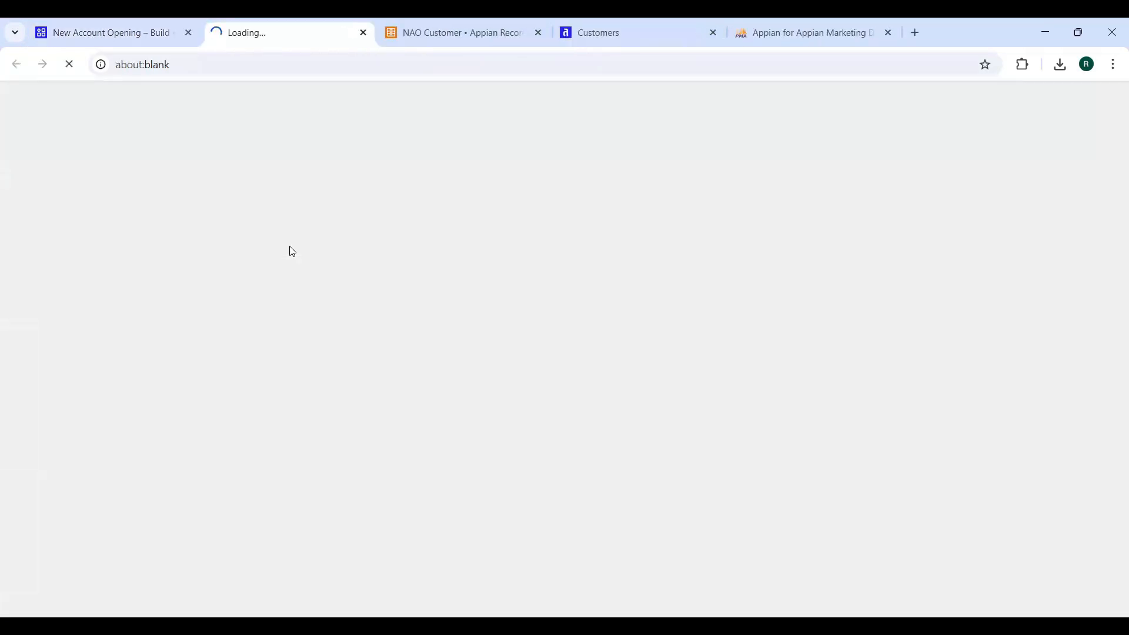
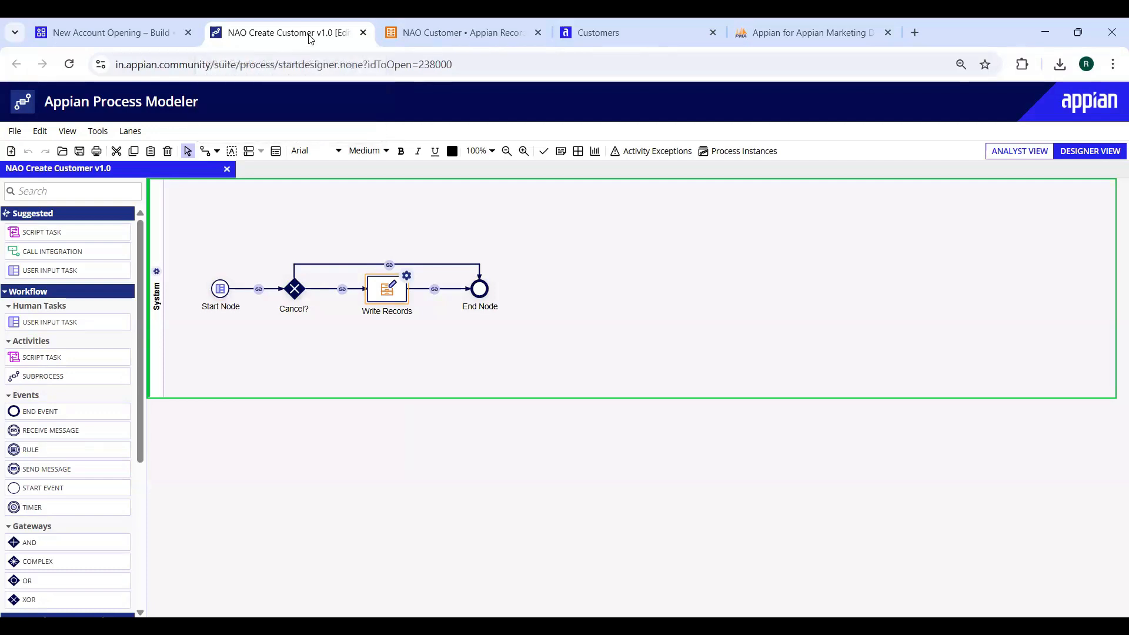
Close the NAO Create Customer process model tab and open the NAO Customer record type's Data Model
middle_click(292, 32)
left_click(292, 32)
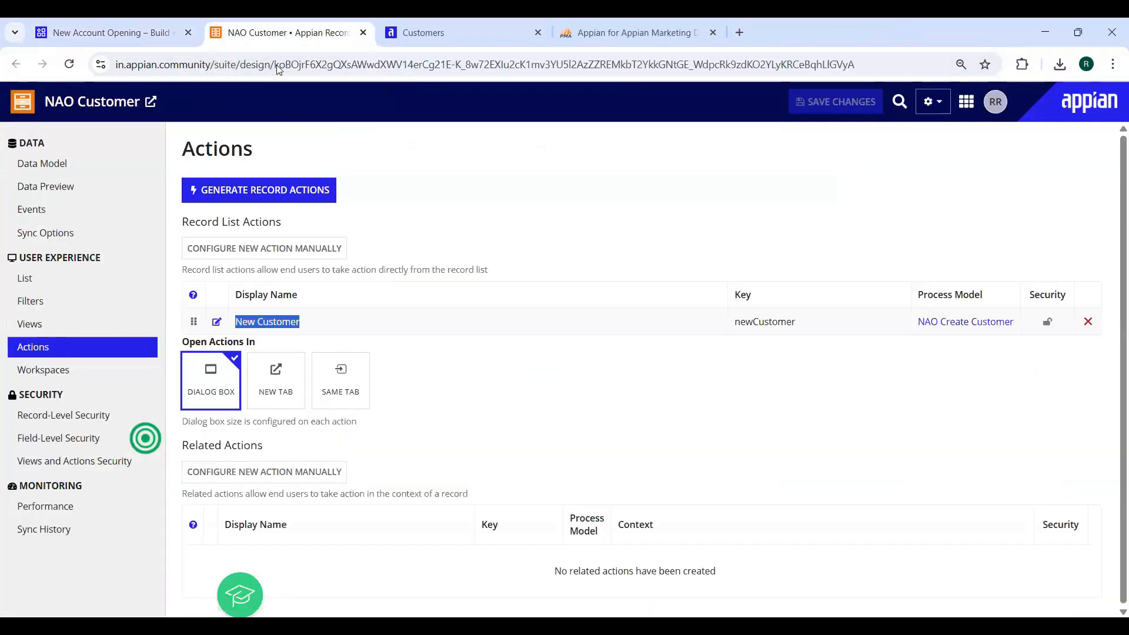
left_click(146, 24)
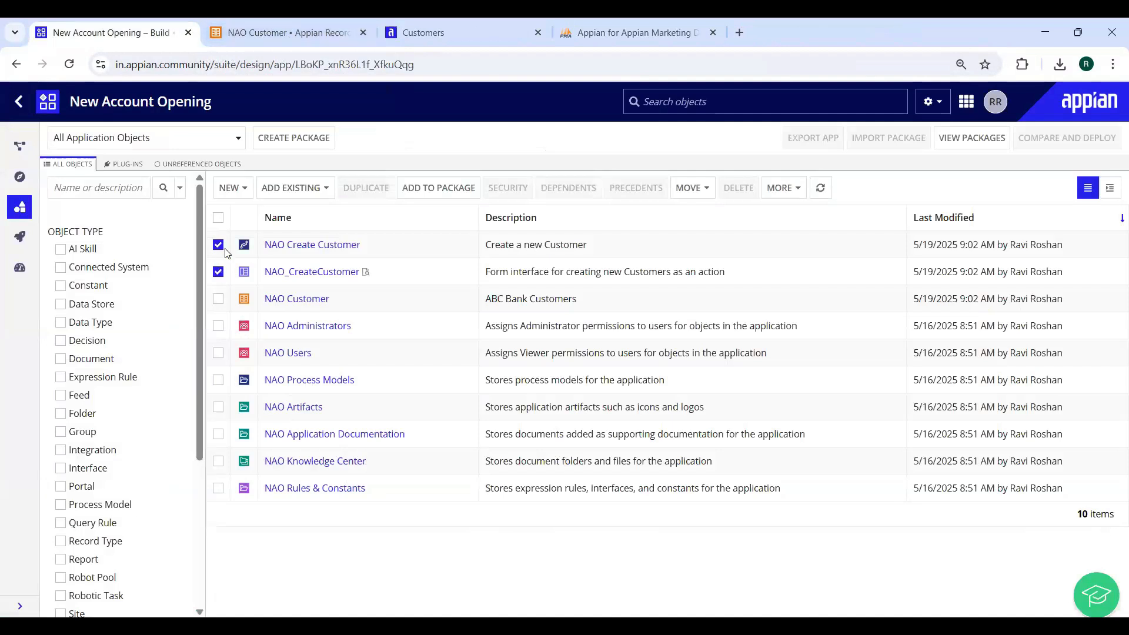
left_click(218, 271)
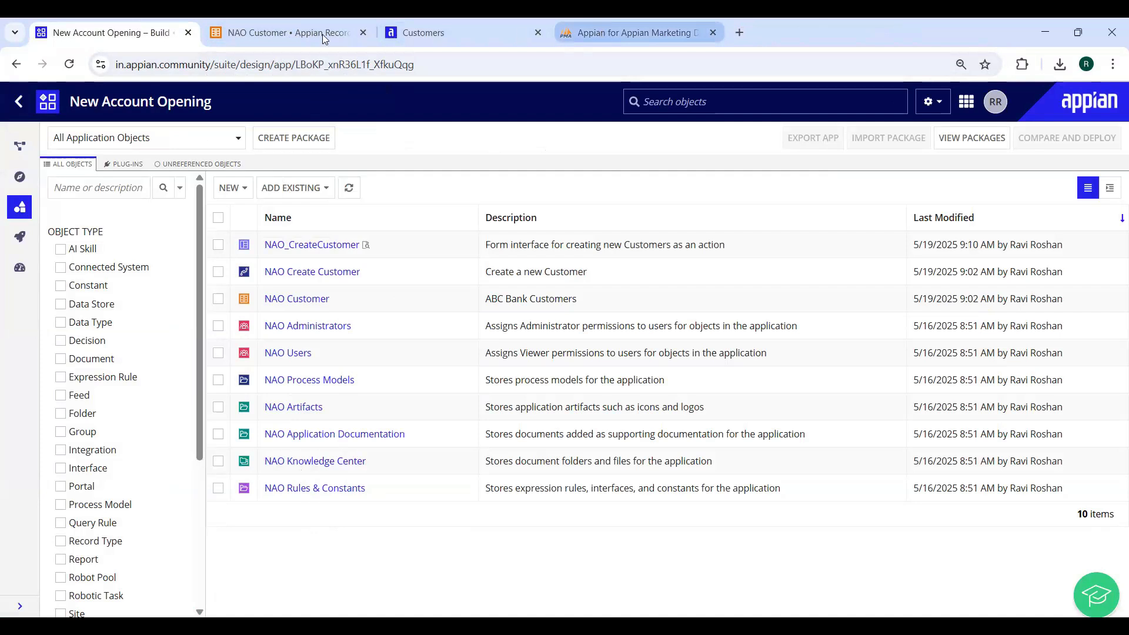
left_click(303, 34)
key("ctrl+w")
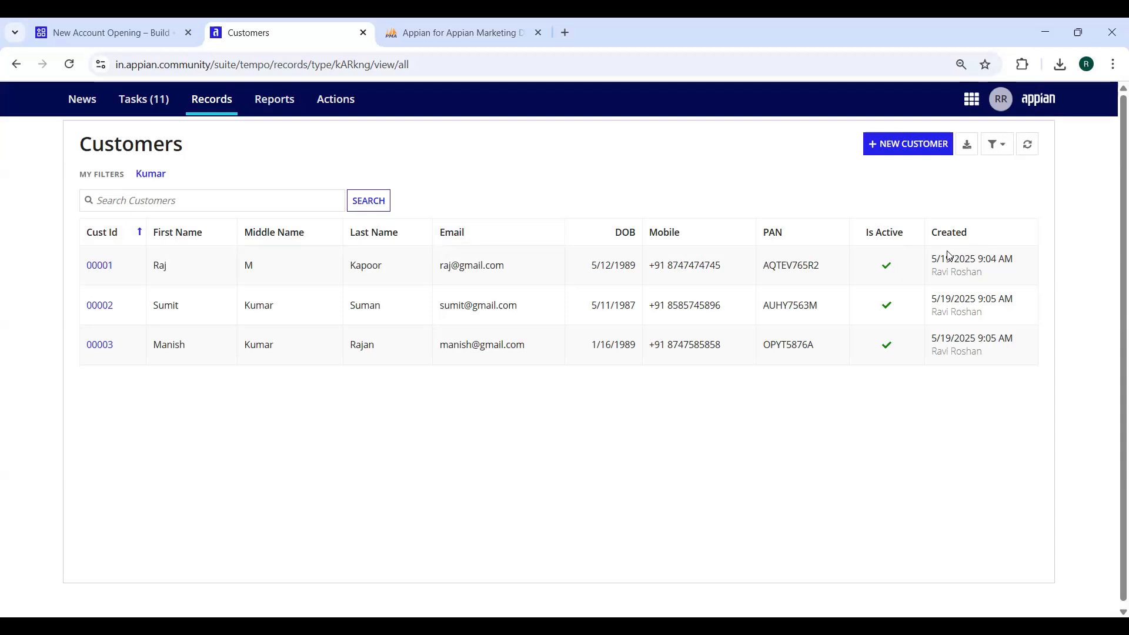
left_click(128, 34)
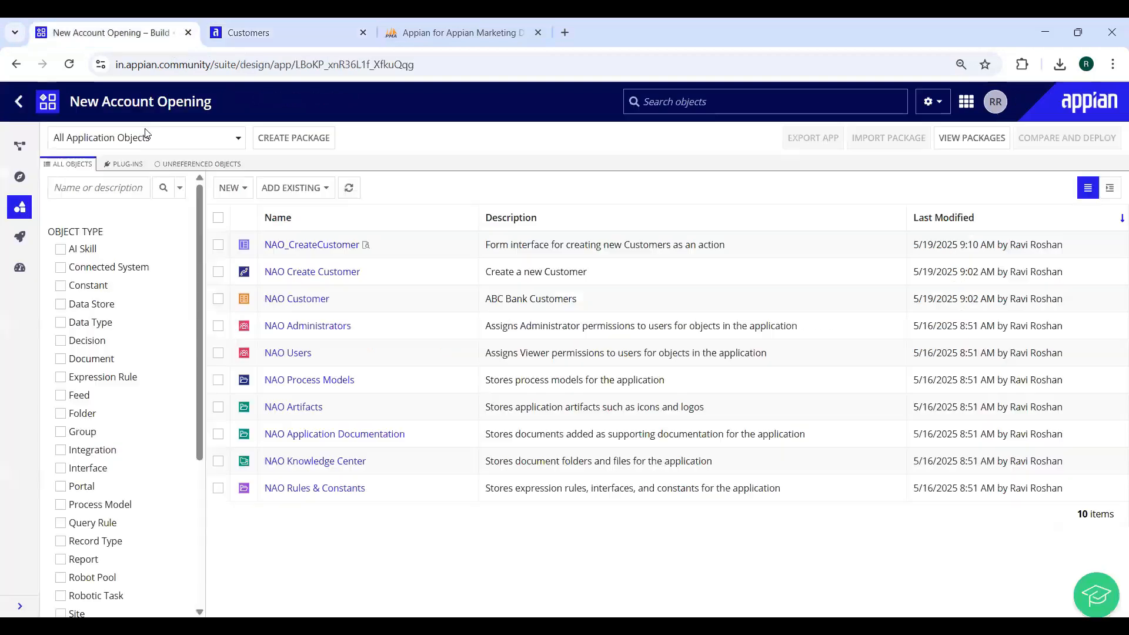
left_click(281, 300)
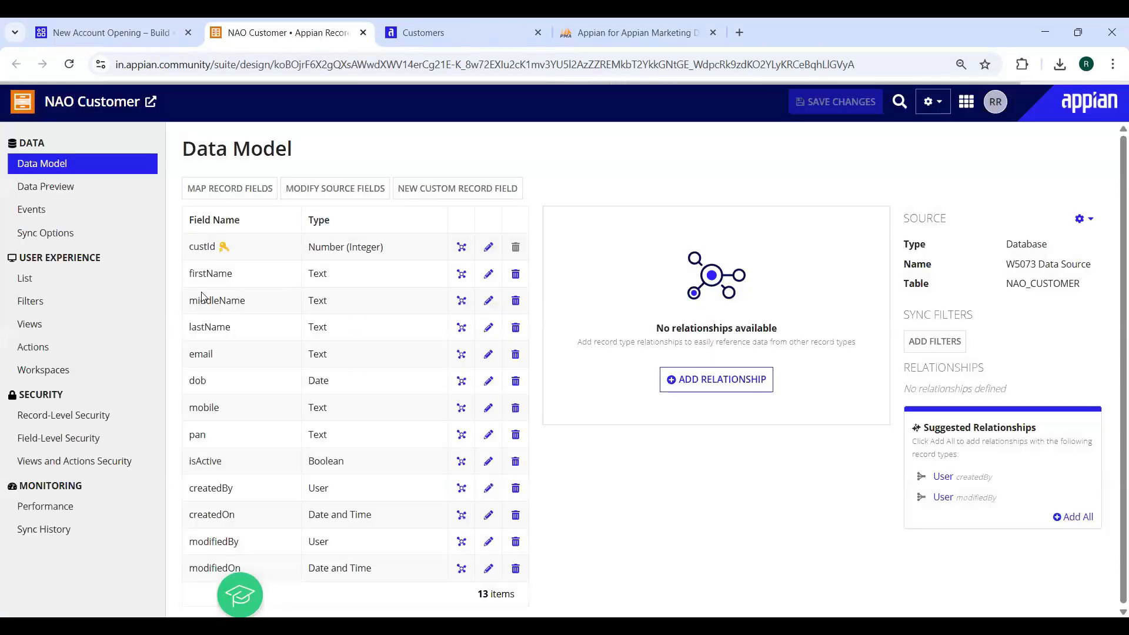
Generate a Summary record view with a new NAO_CustomerSummary interface
left_click(29, 333)
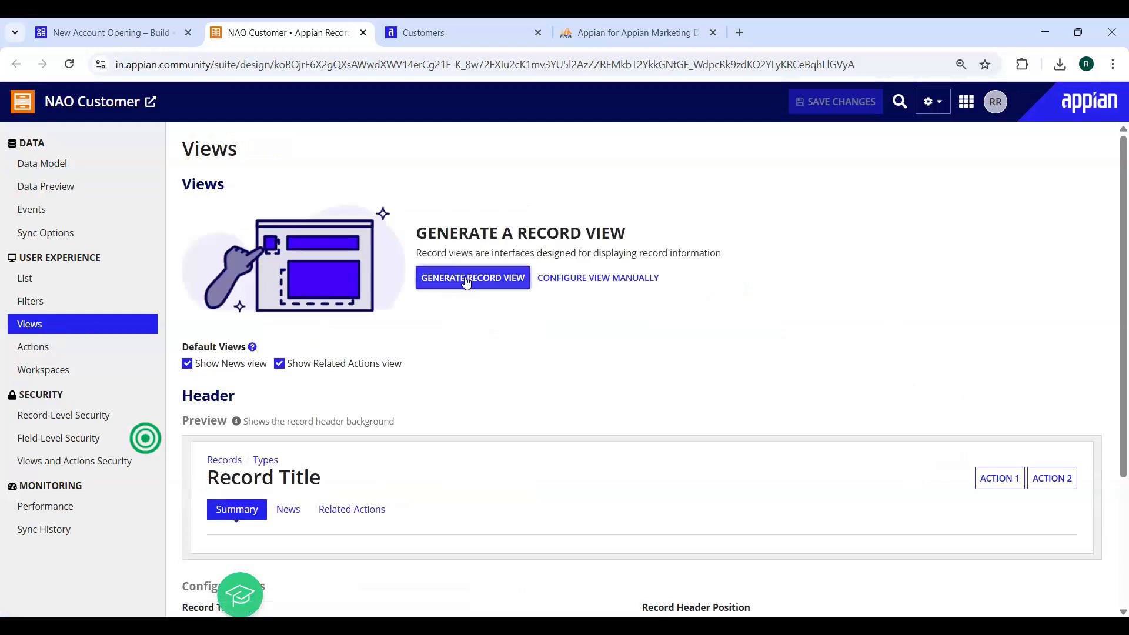
left_click(72, 29)
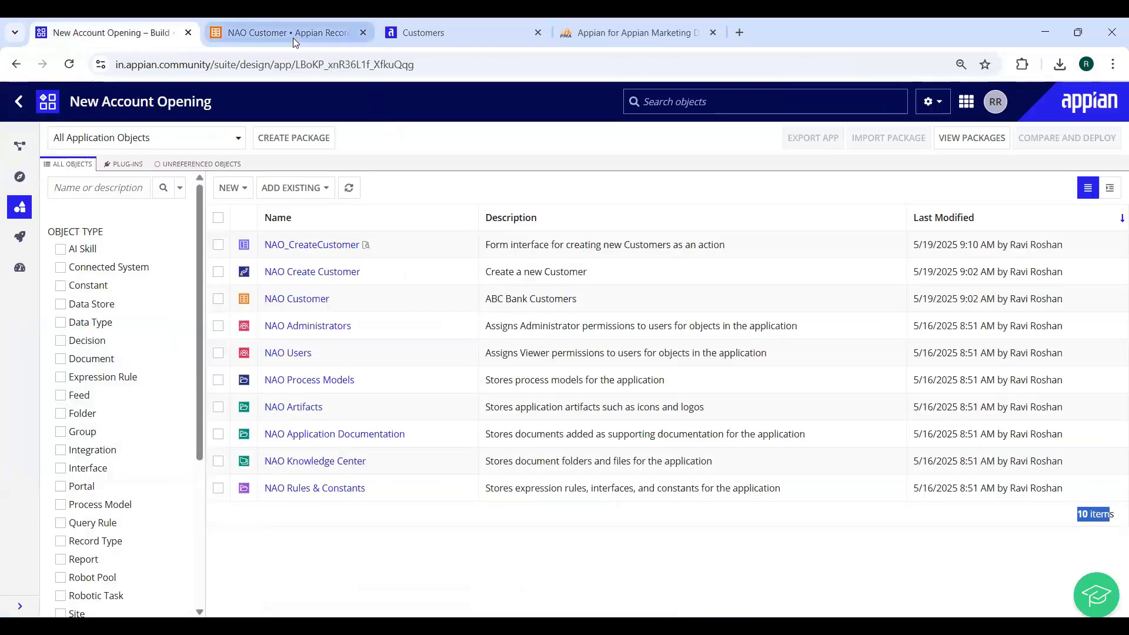
left_click(293, 34)
left_click(469, 281)
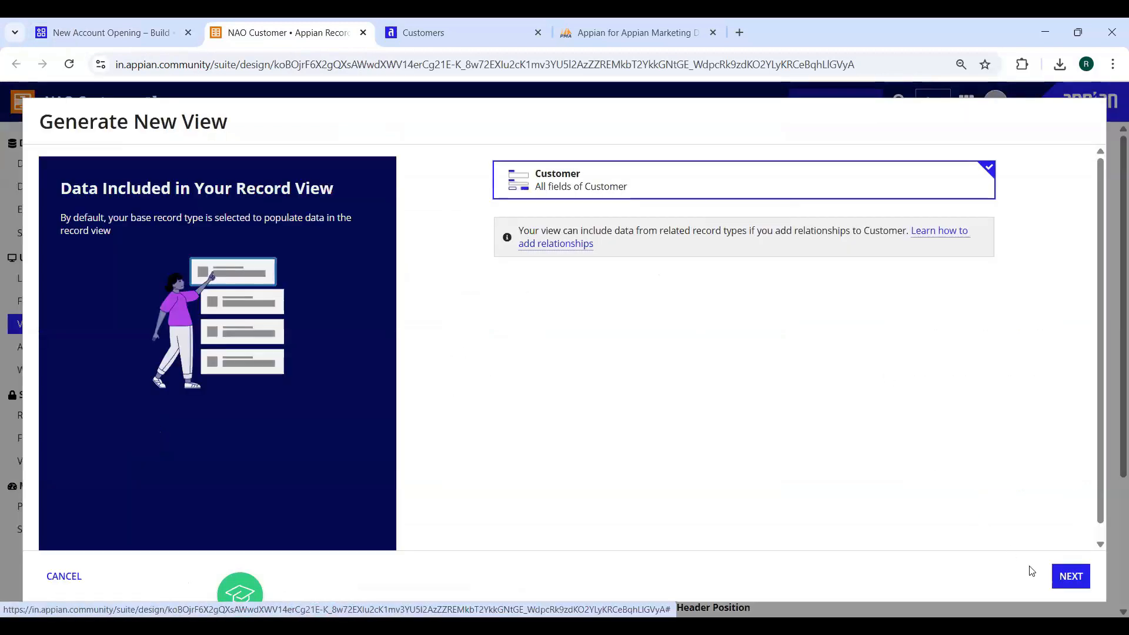
left_click(1071, 576)
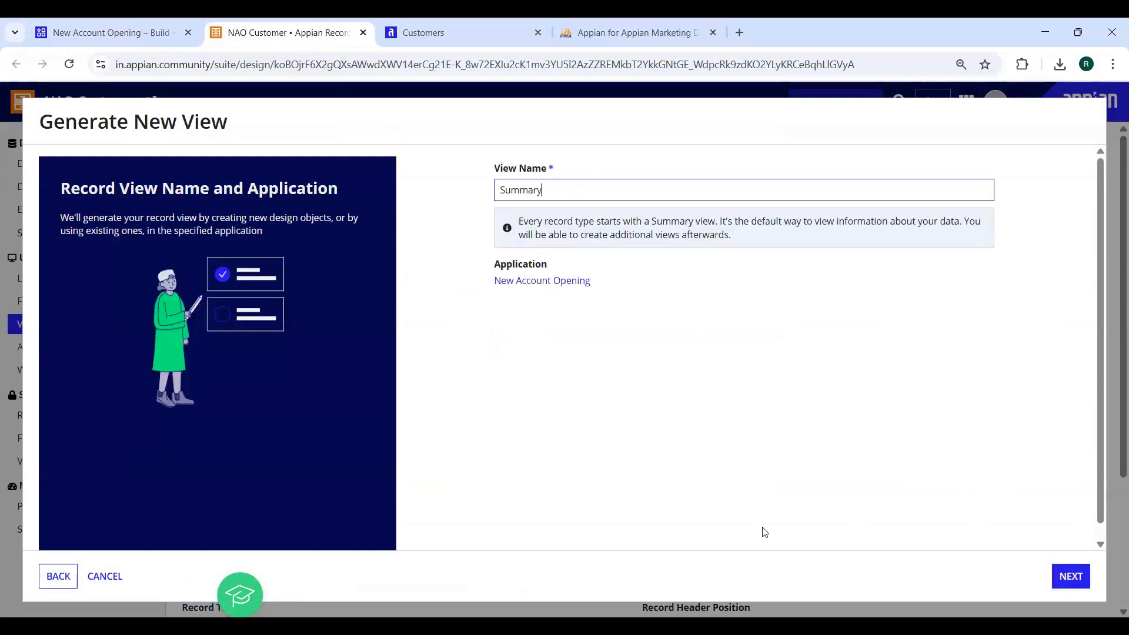
left_click(1068, 580)
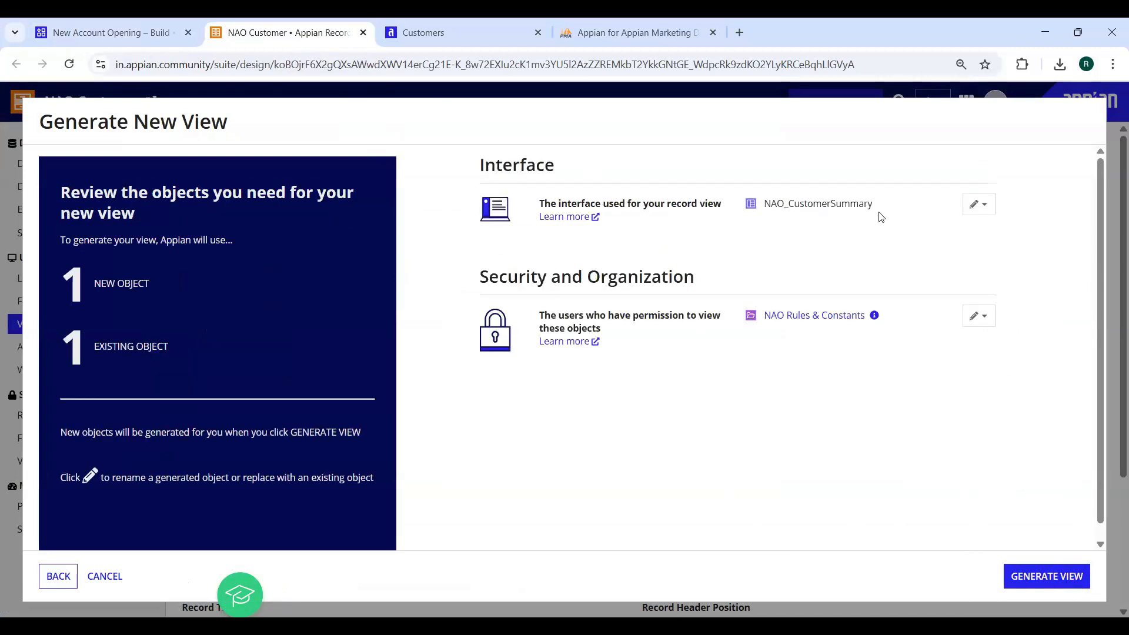
double_click(780, 207)
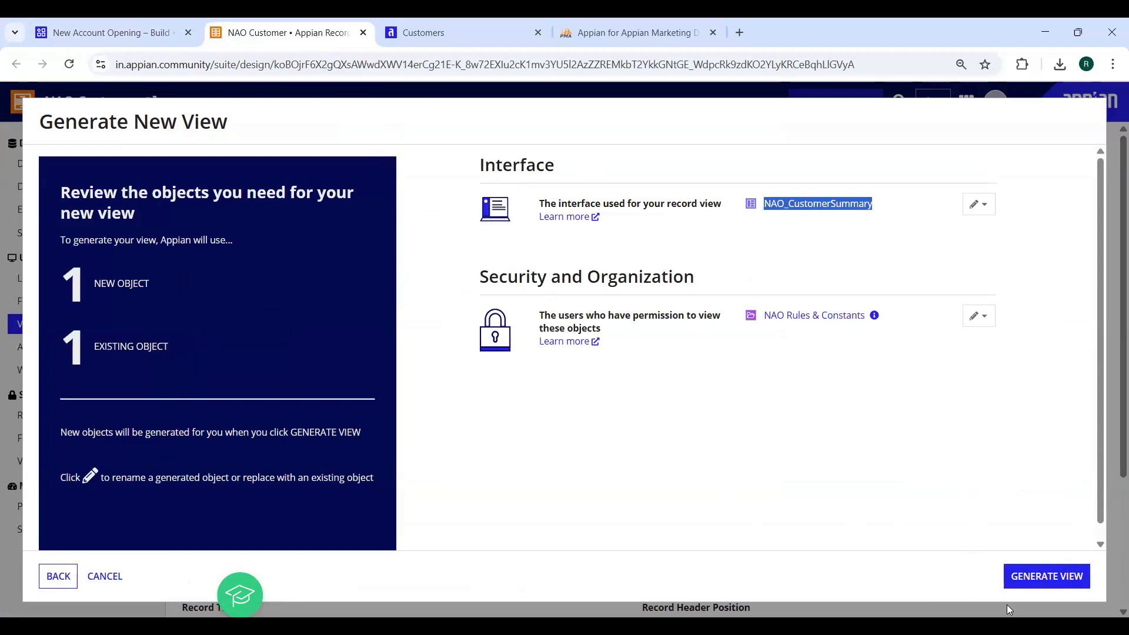
left_click(1040, 576)
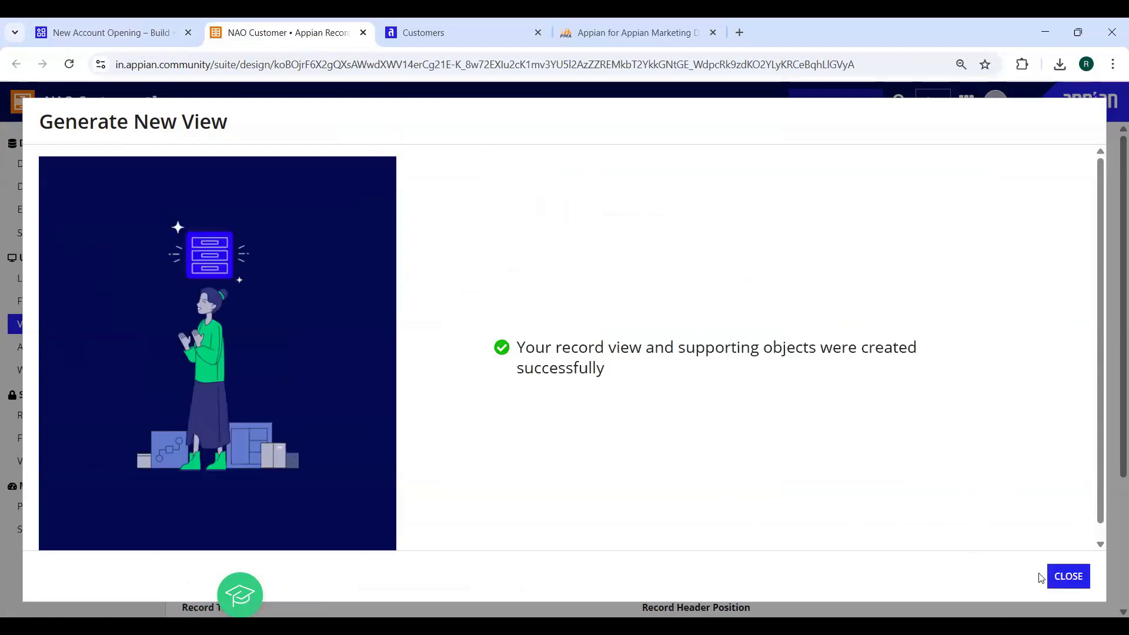
left_click(1059, 578)
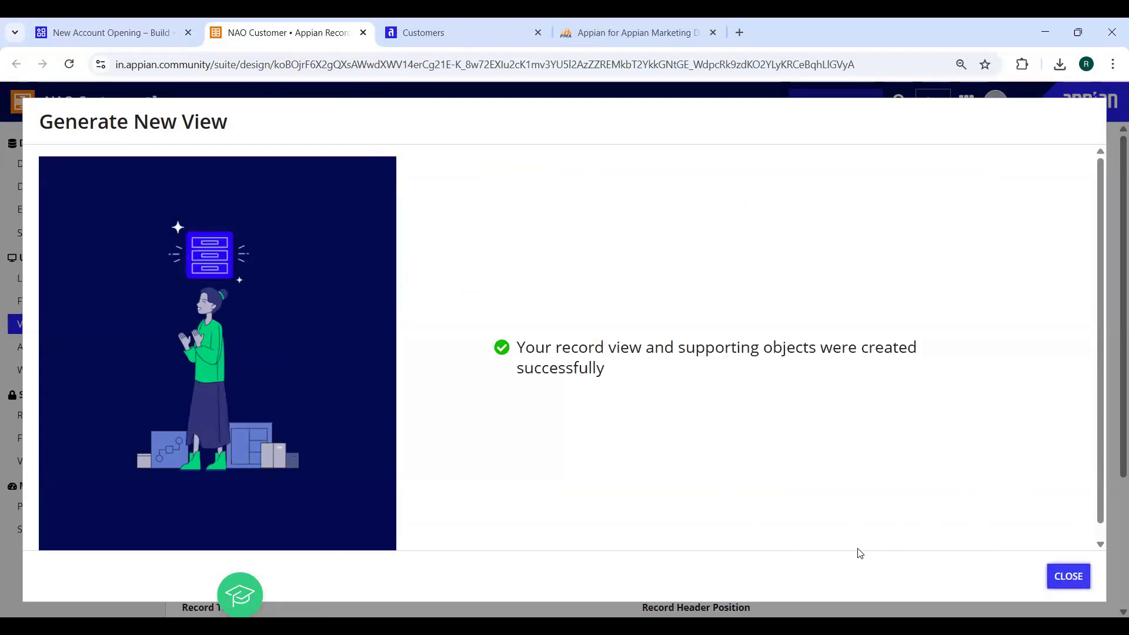
Refresh the objects list to confirm NAO_CustomerSummary, then save the record type changes
left_click(114, 41)
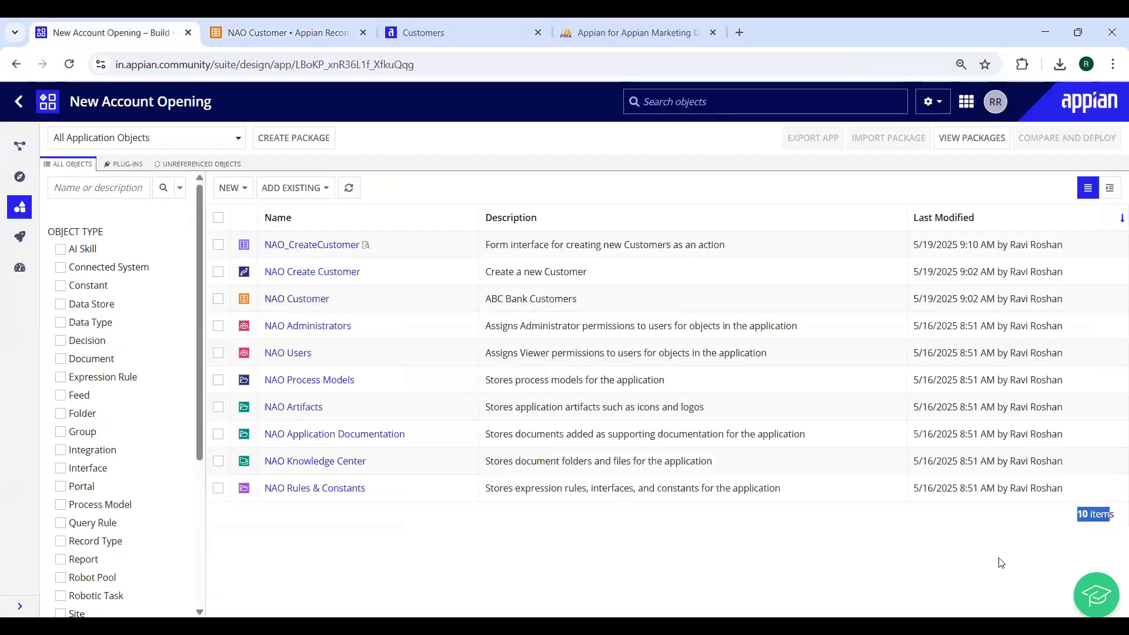
left_click(348, 187)
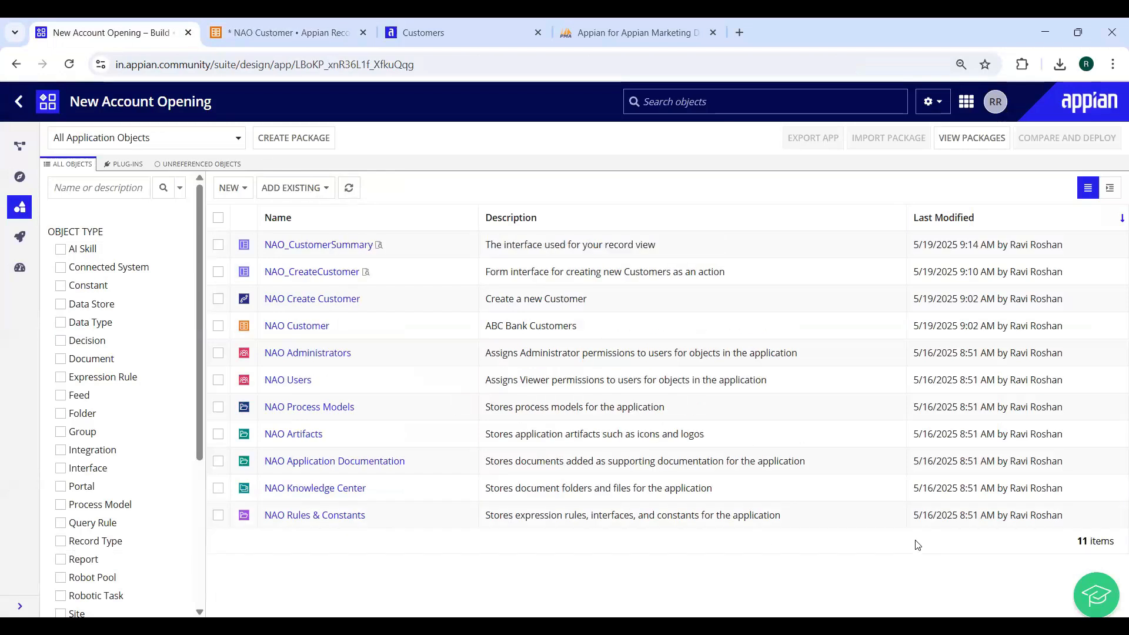
left_click_drag(1076, 543, 1083, 542)
left_click_drag(264, 245, 365, 260)
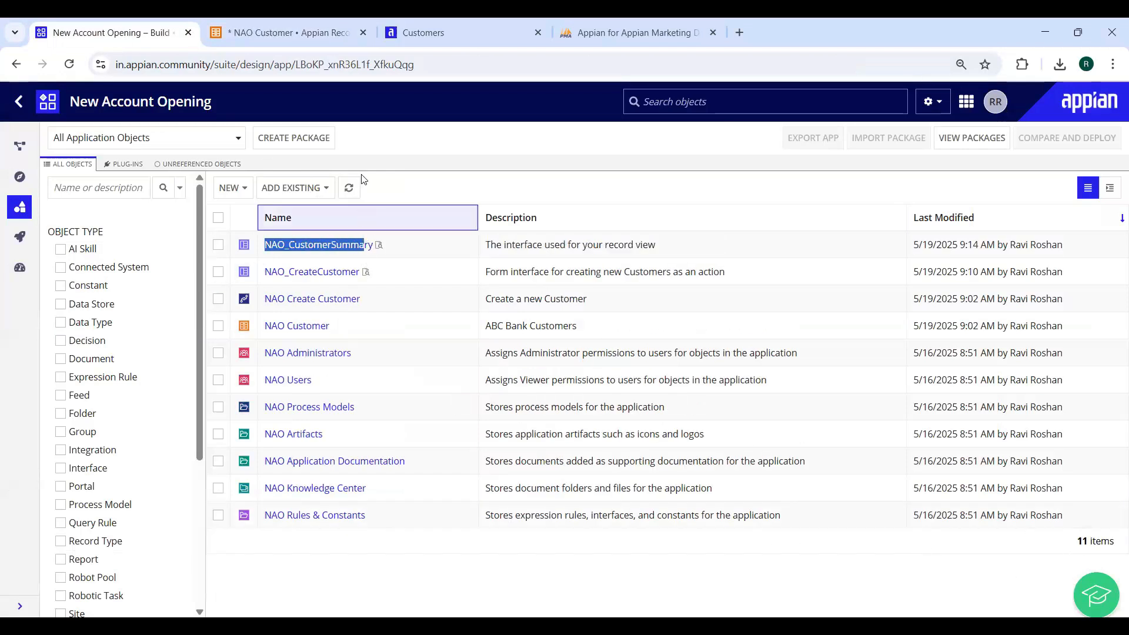
left_click(317, 31)
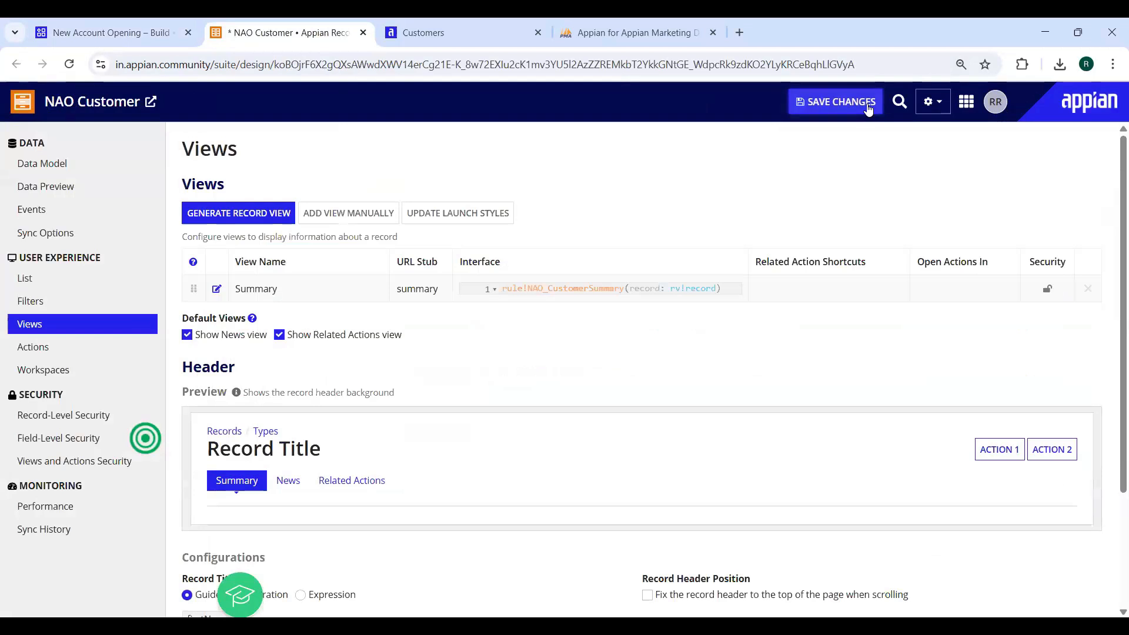
left_click(868, 106)
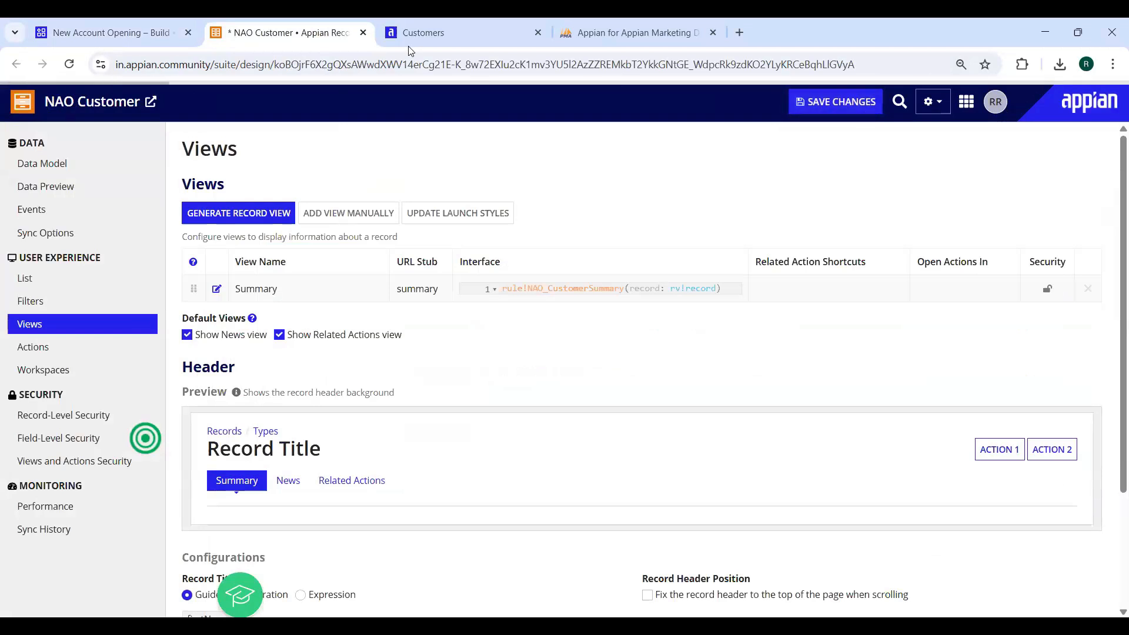
left_click(436, 35)
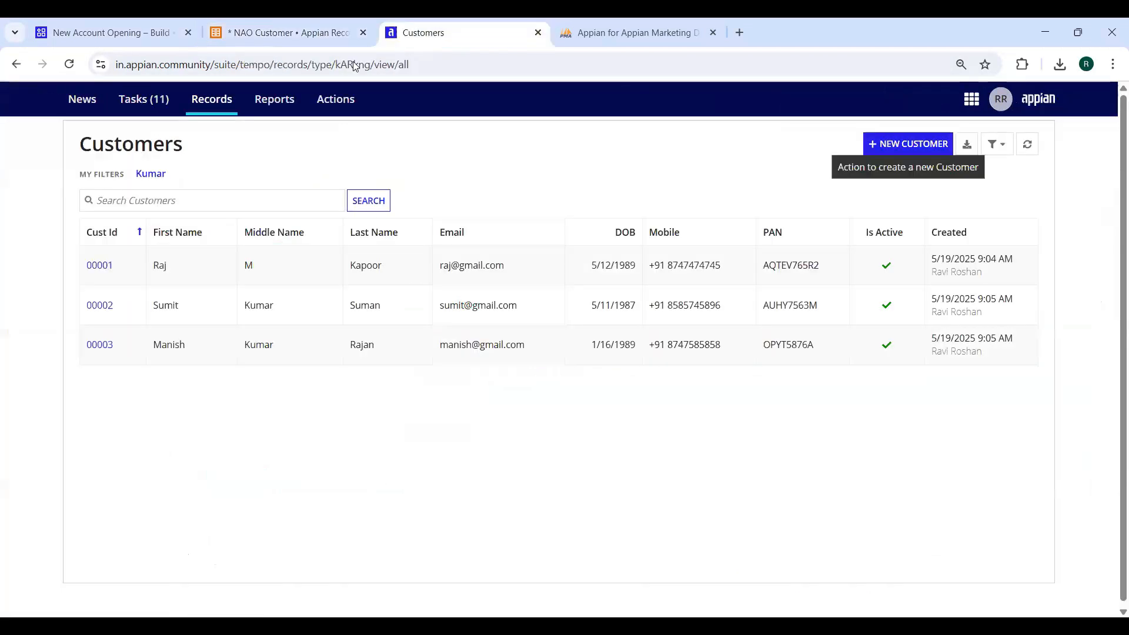
Reload Customers, view the first customer's Summary, then open NAO Customer's Actions settings
left_click(70, 65)
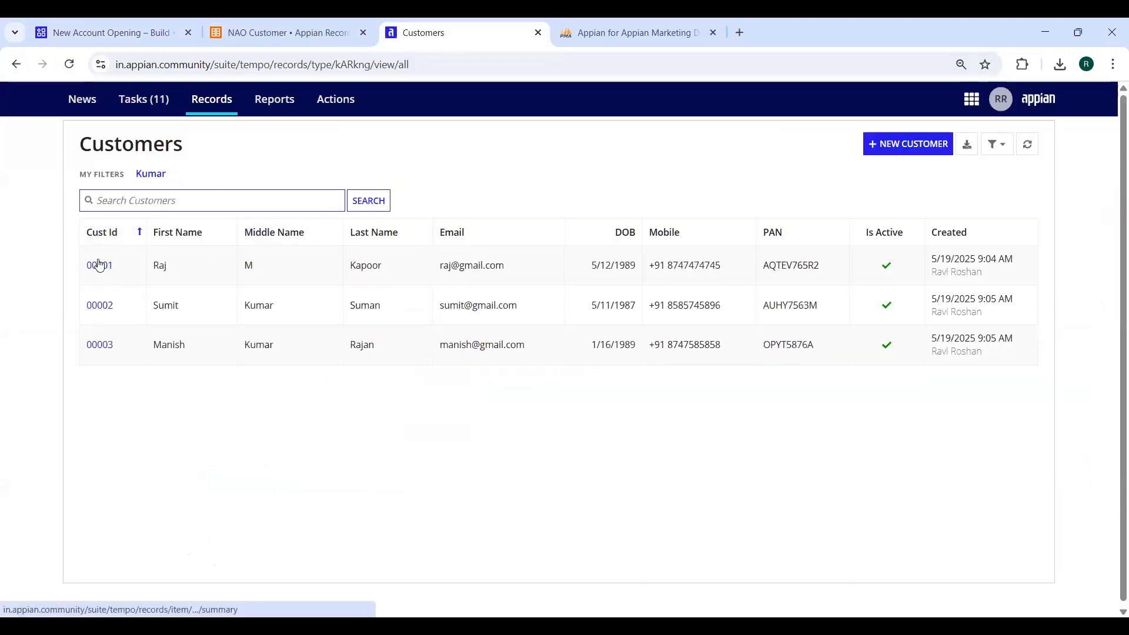
left_click(100, 265)
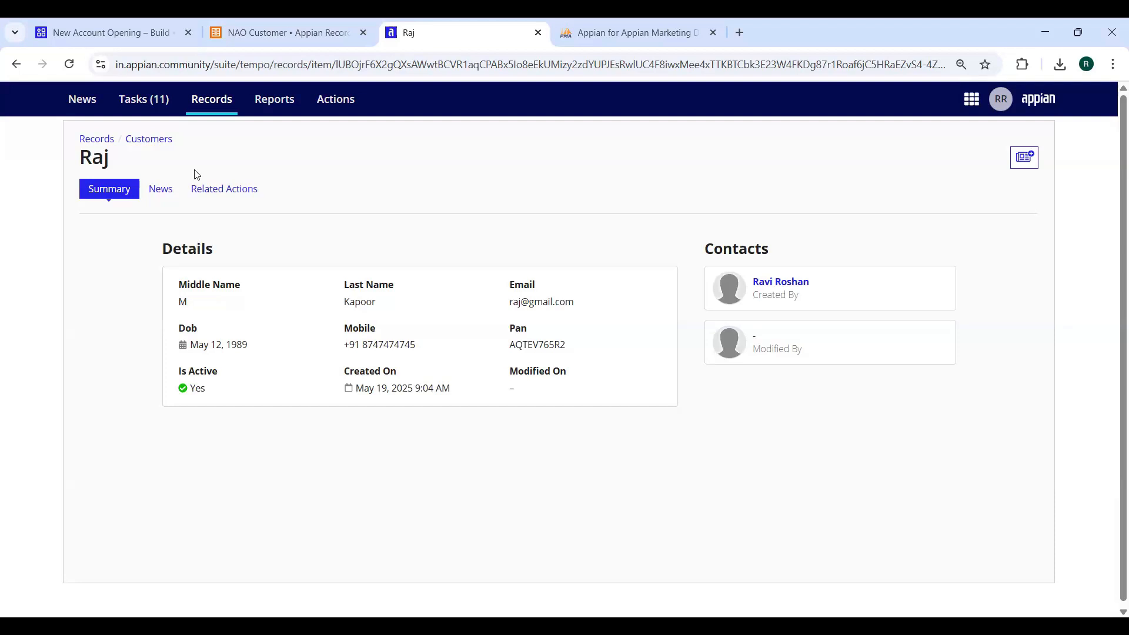
left_click(232, 34)
left_click(35, 346)
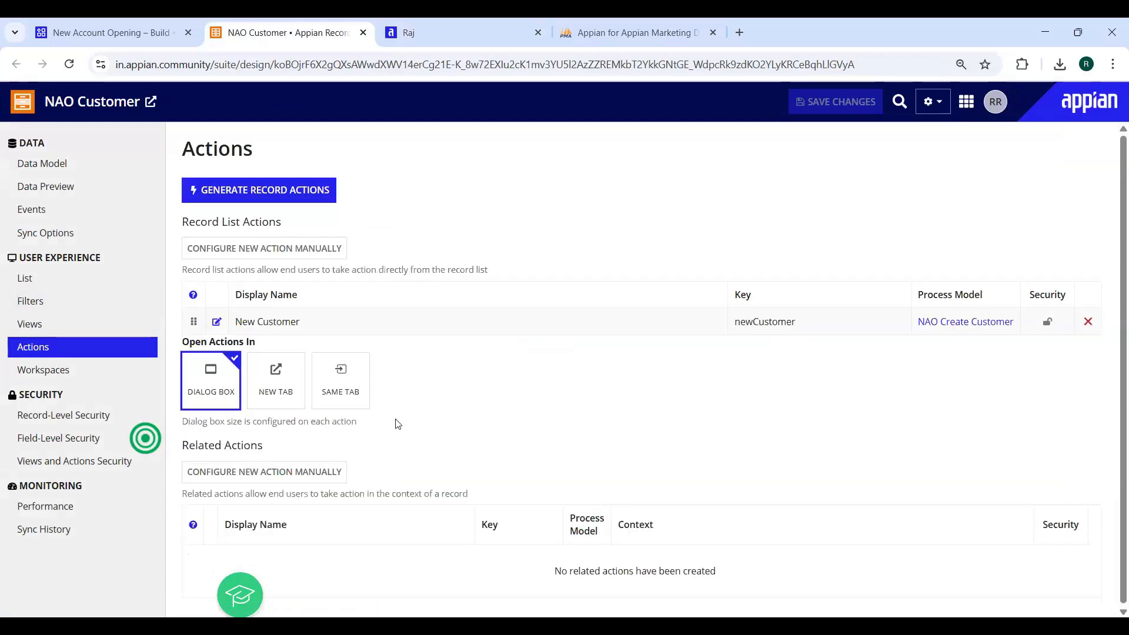
Generate only the Update Customer related action, using NAO Update Customer, and reload the customer record
left_click(246, 194)
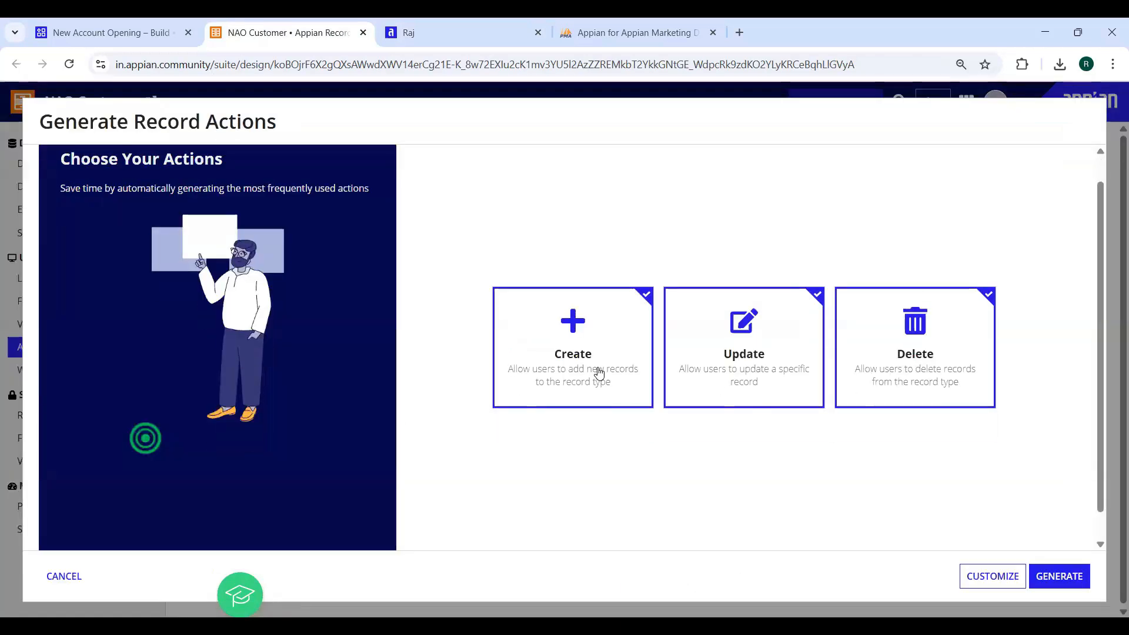
left_click(598, 372)
left_click(909, 359)
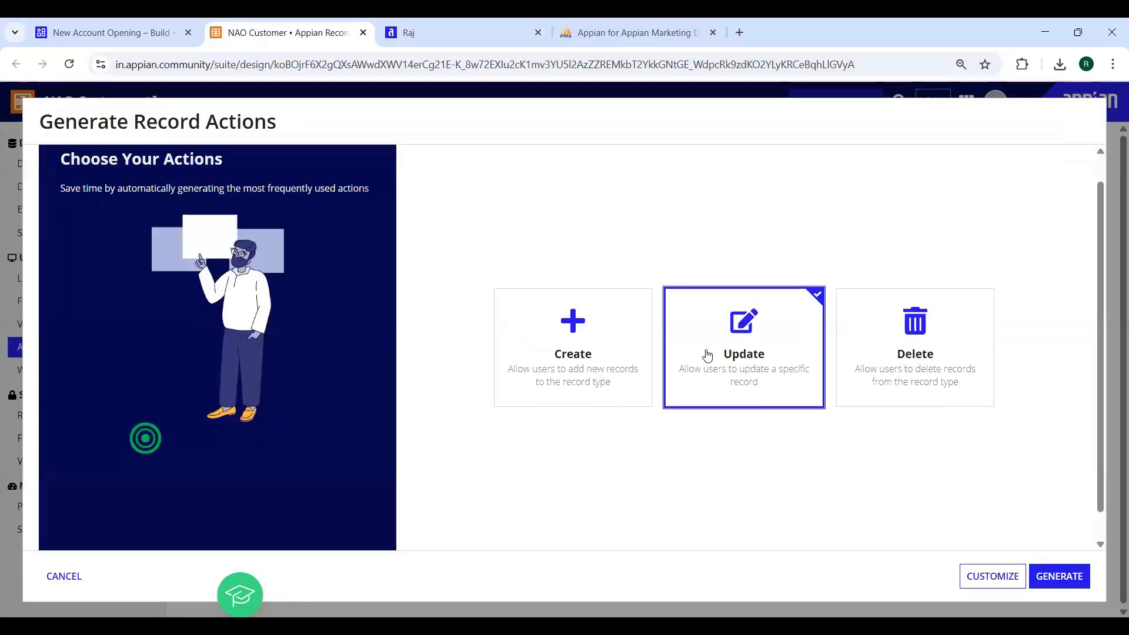
left_click(1051, 574)
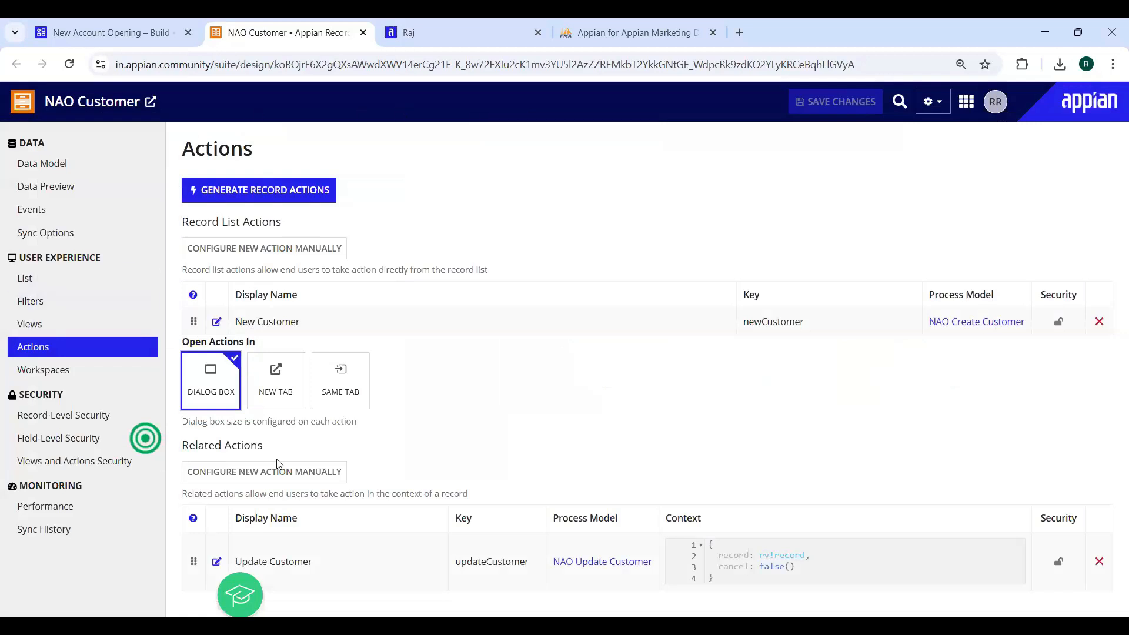
left_click_drag(248, 564, 323, 570)
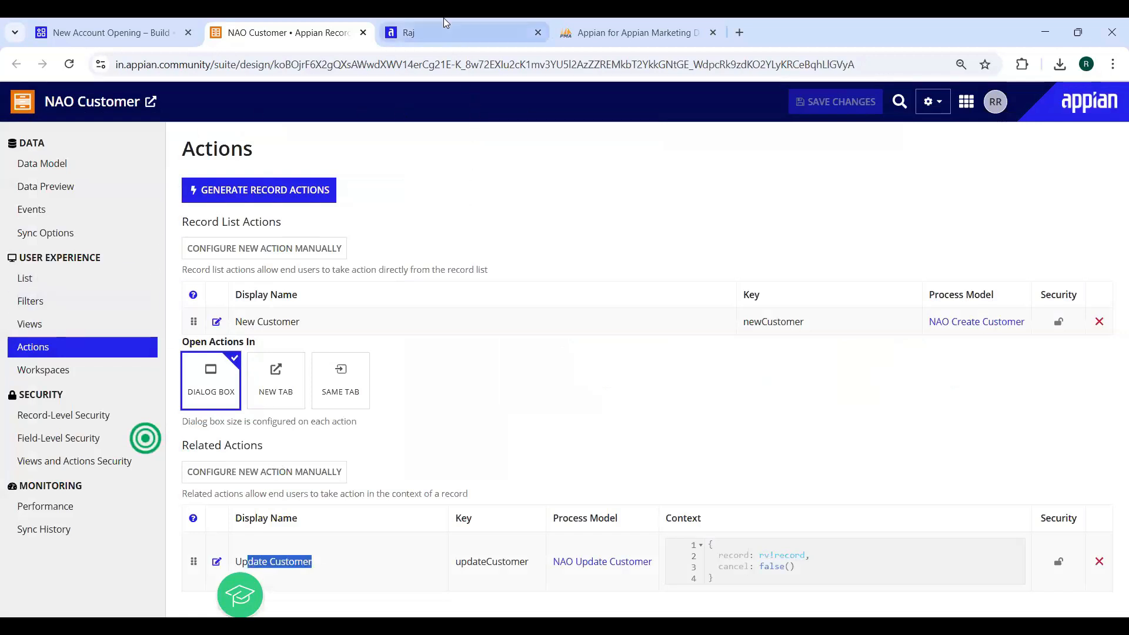
left_click(447, 22)
left_click(71, 65)
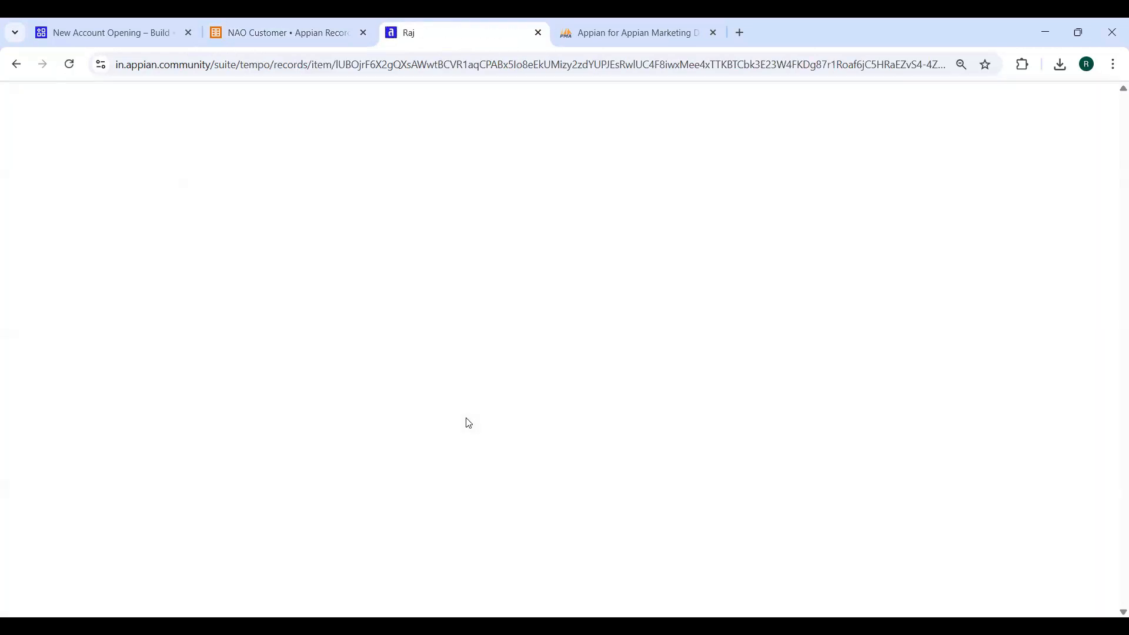
Run Update Customer from Related Actions, appending 6 to the mobile number, and save
left_click(236, 192)
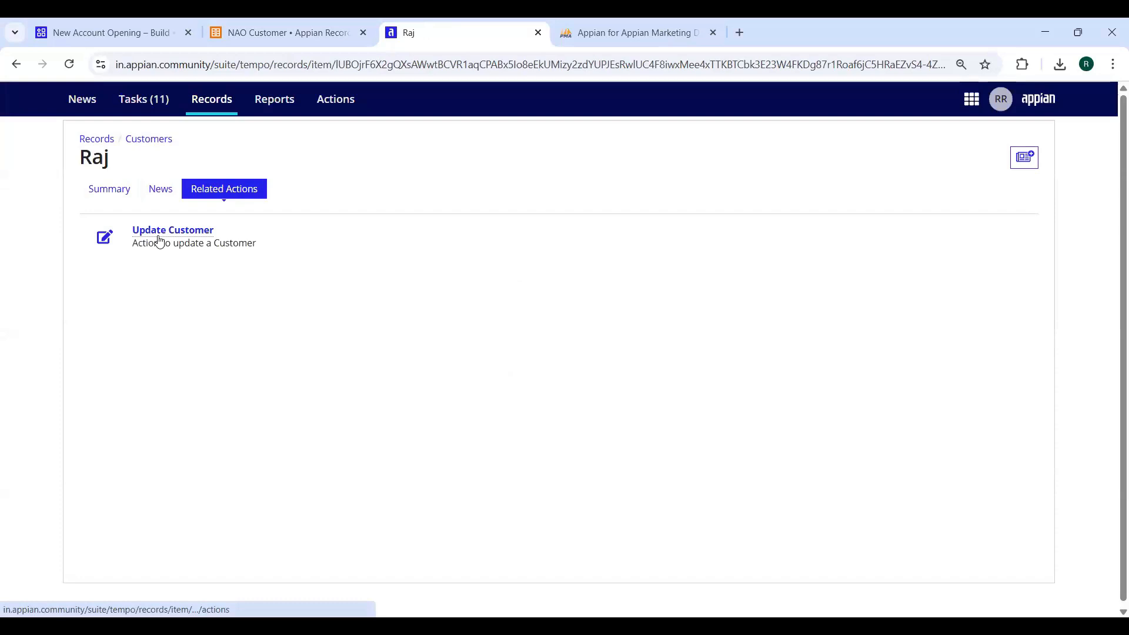
left_click(101, 35)
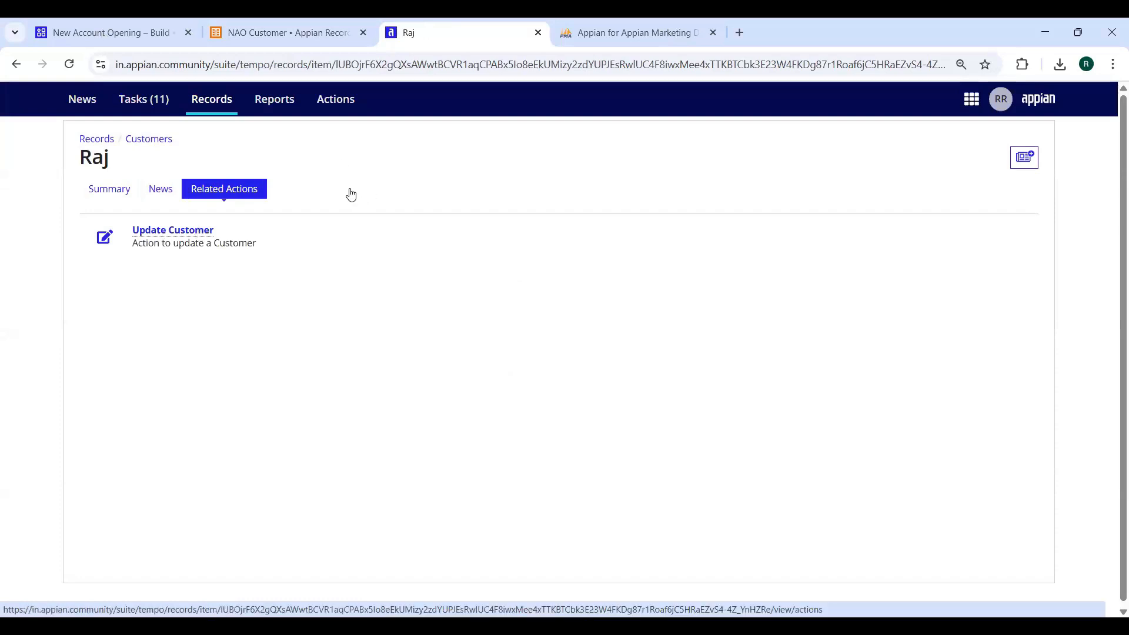
left_click(350, 188)
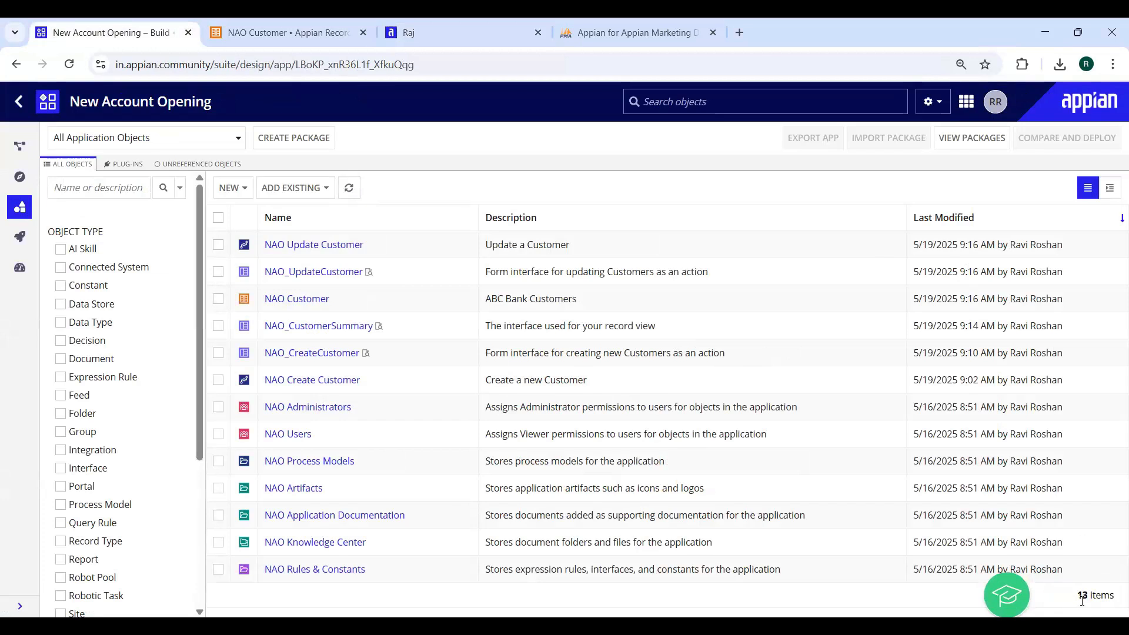
left_click_drag(1101, 599, 1085, 608)
left_click(440, 35)
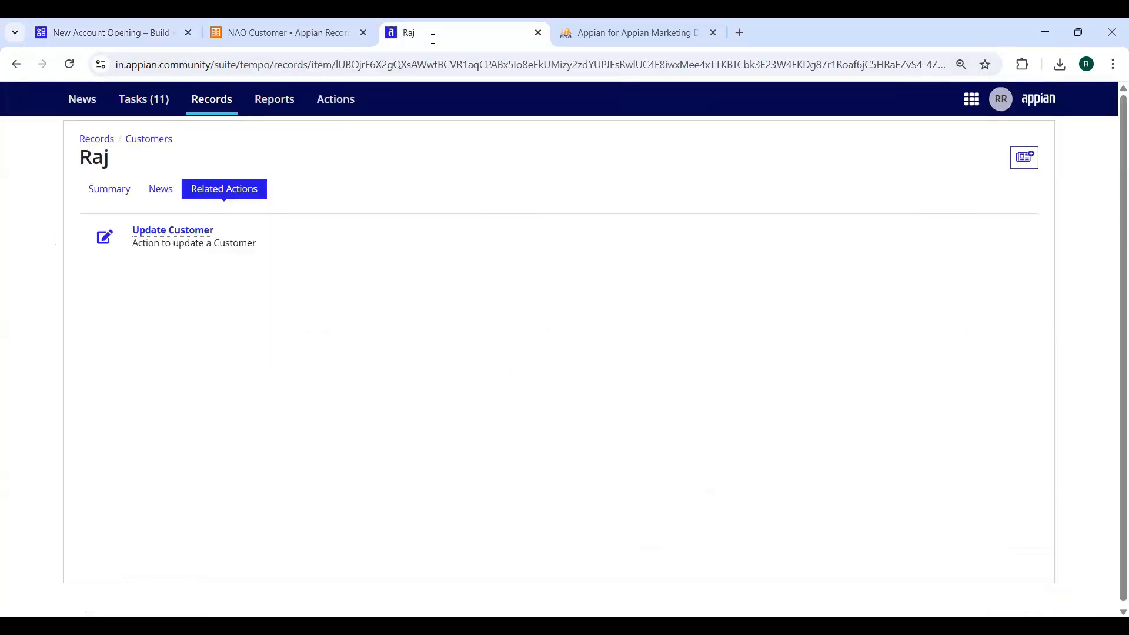
left_click(175, 232)
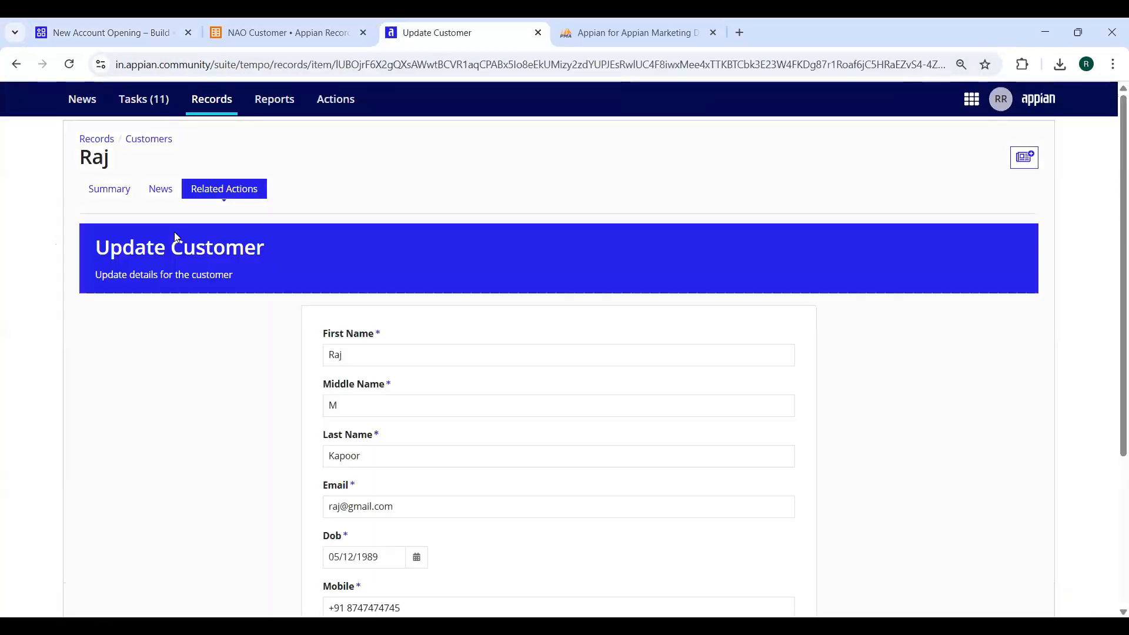
scroll(457, 359, "down", 4)
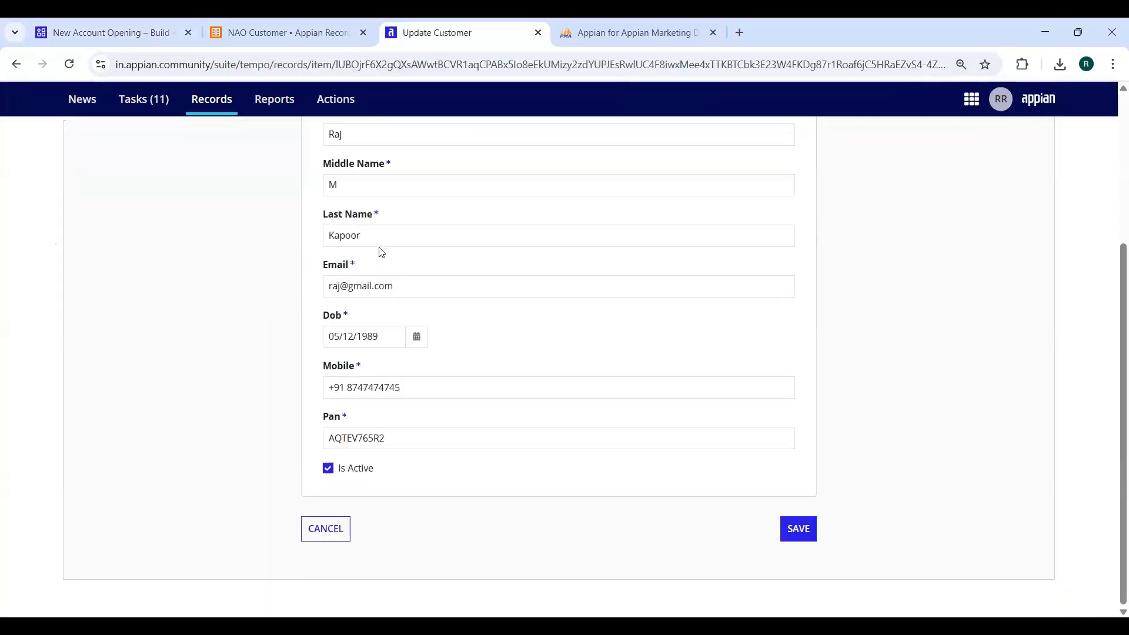
left_click(426, 383)
type("6")
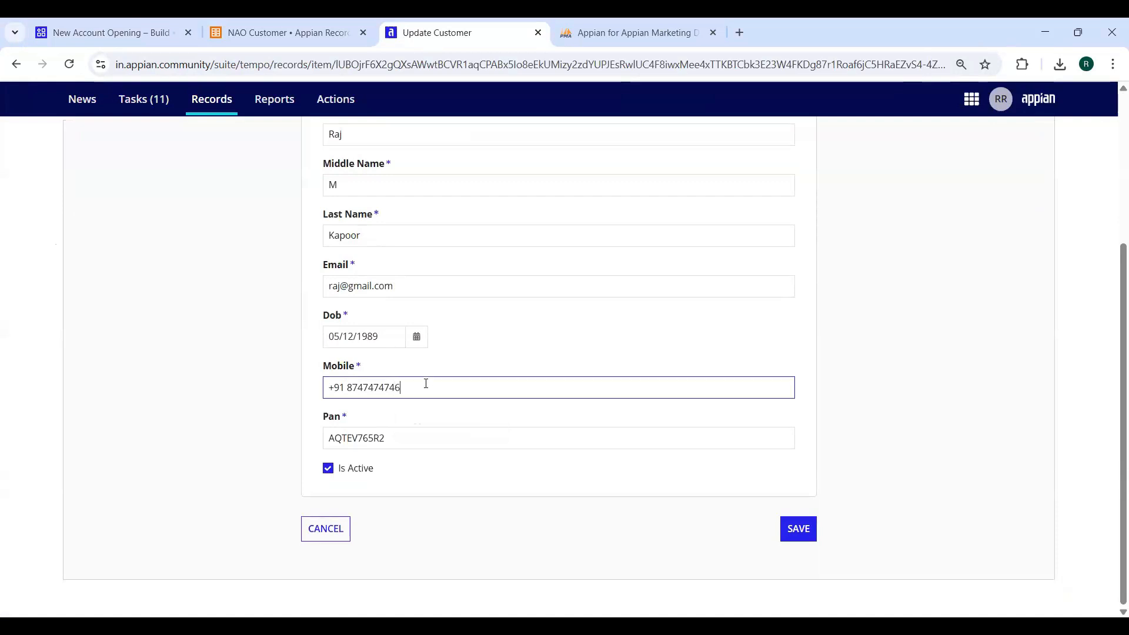
left_click(811, 531)
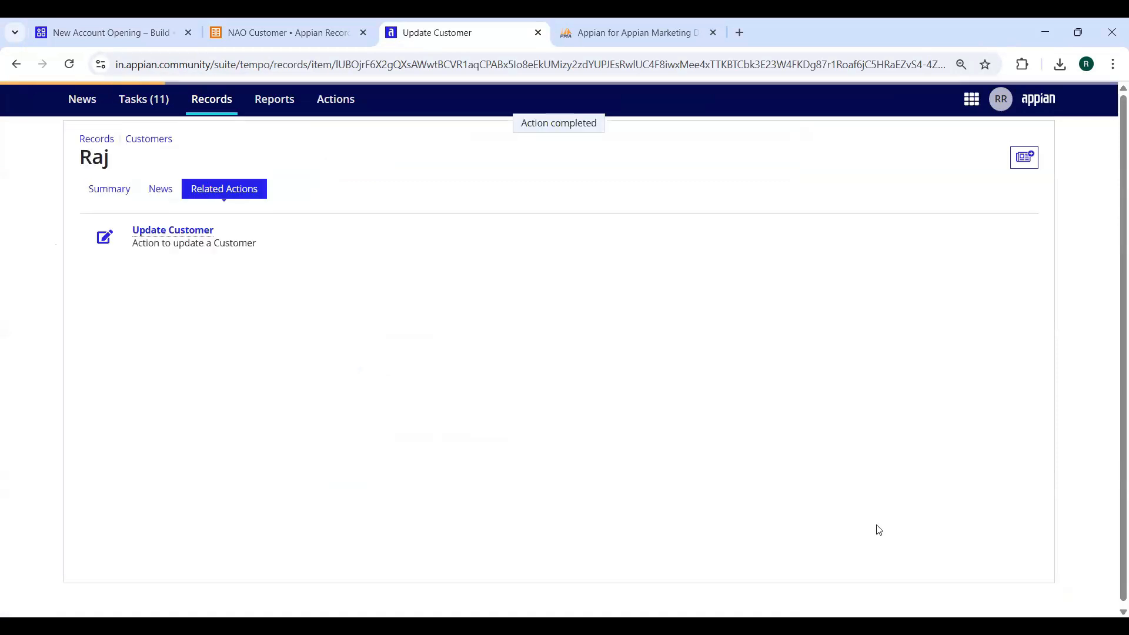
Confirm the changed mobile number on the Summary view and return to the records list
left_click(105, 189)
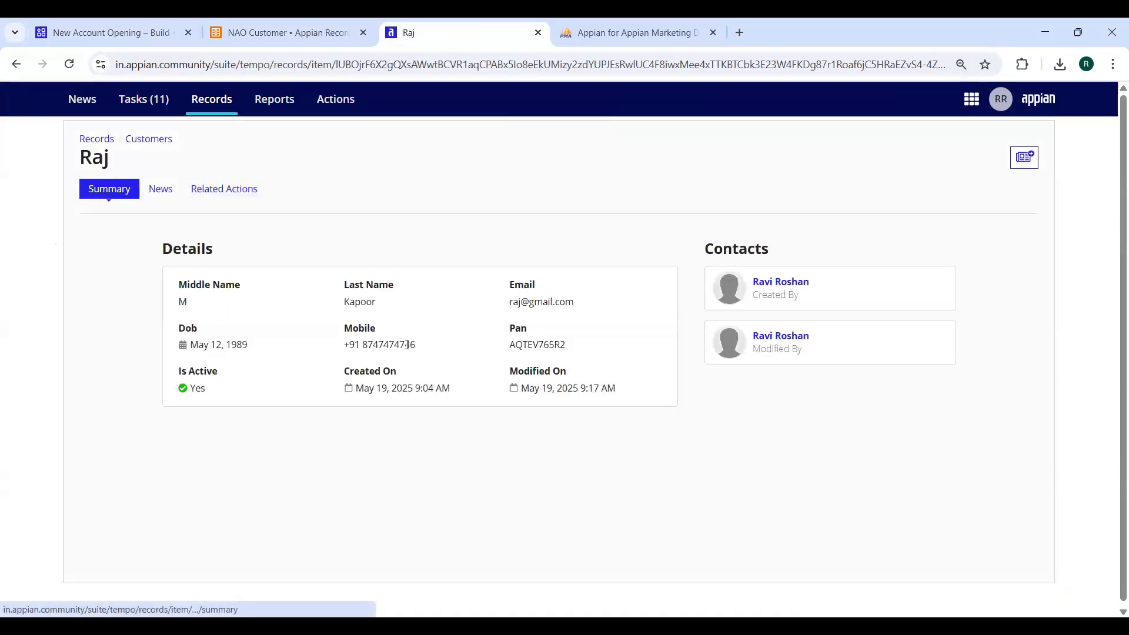
left_click_drag(417, 345, 404, 344)
left_click(96, 139)
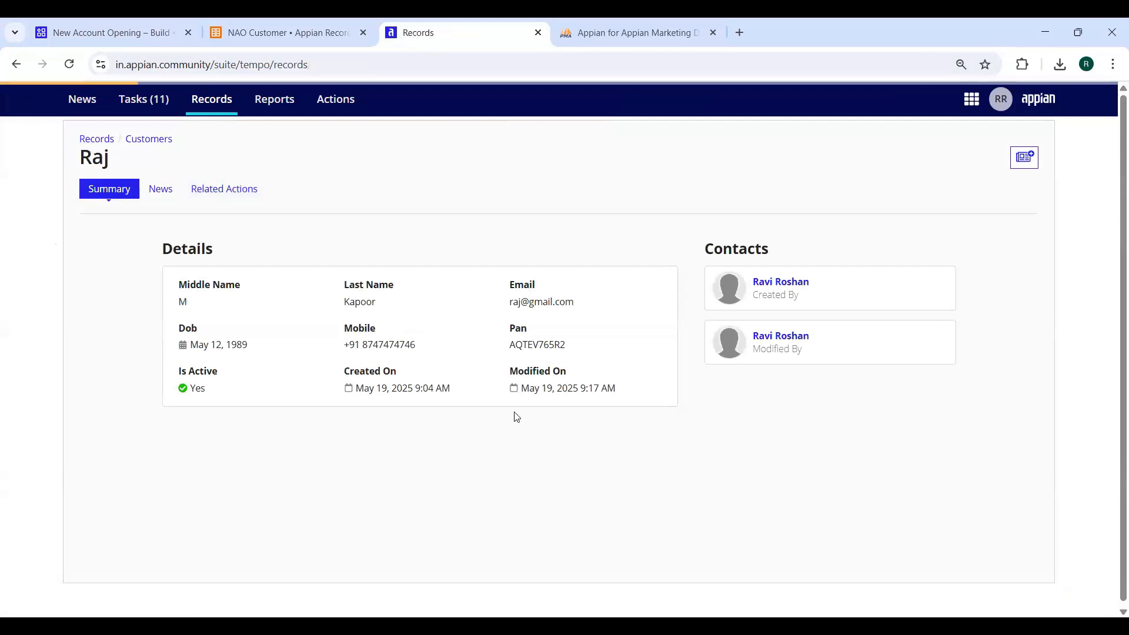
Reopen the Customers list in a fresh tab and clear the search to show all customers
middle_click(145, 141)
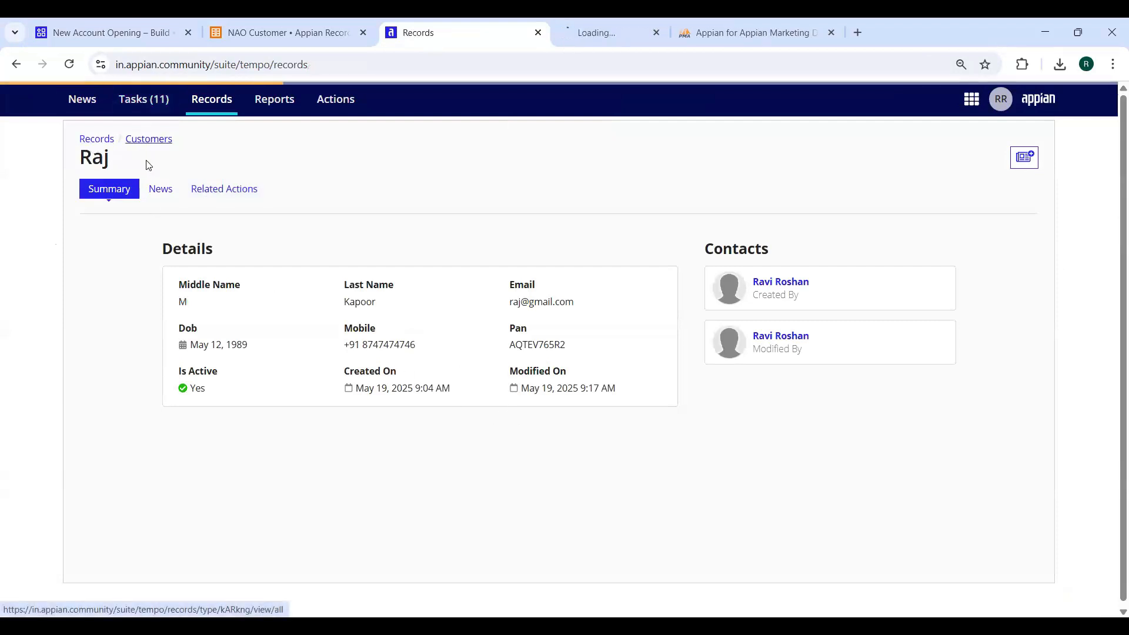
middle_click(490, 32)
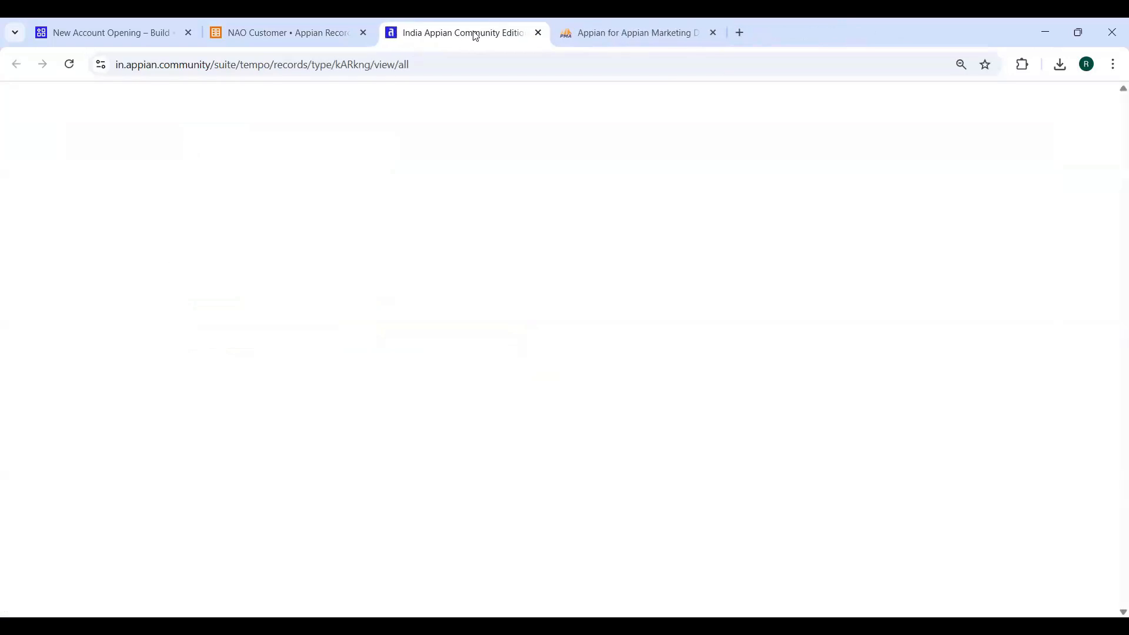
left_click(333, 201)
left_click_drag(722, 305, 689, 306)
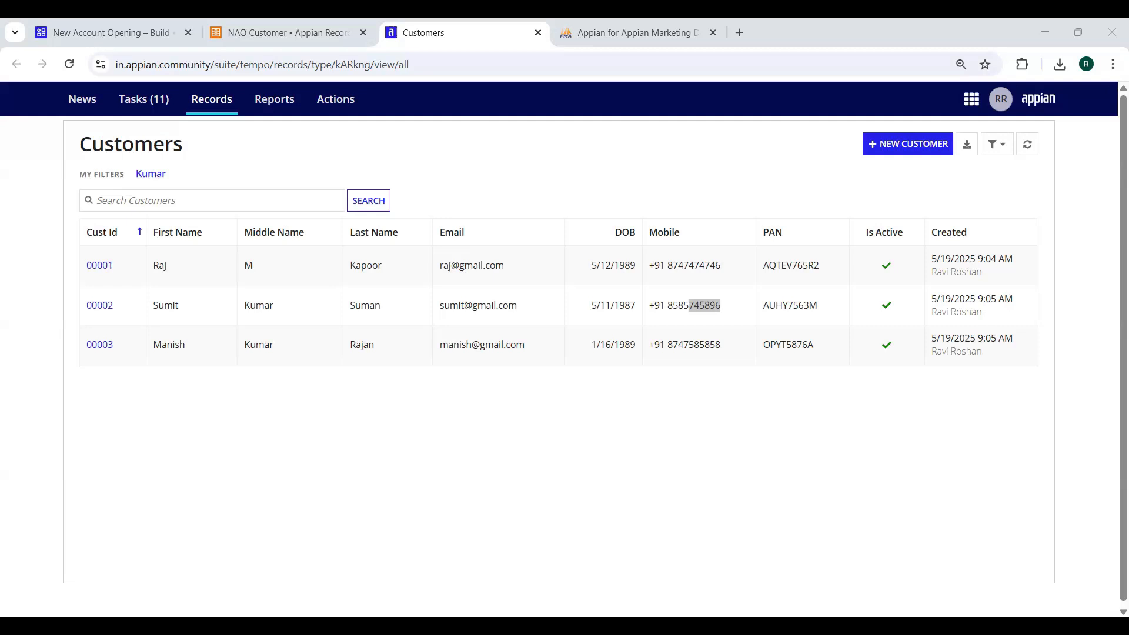
Toggle the saved Kumar filter on and off, ending with all three customers listed
left_click(458, 302)
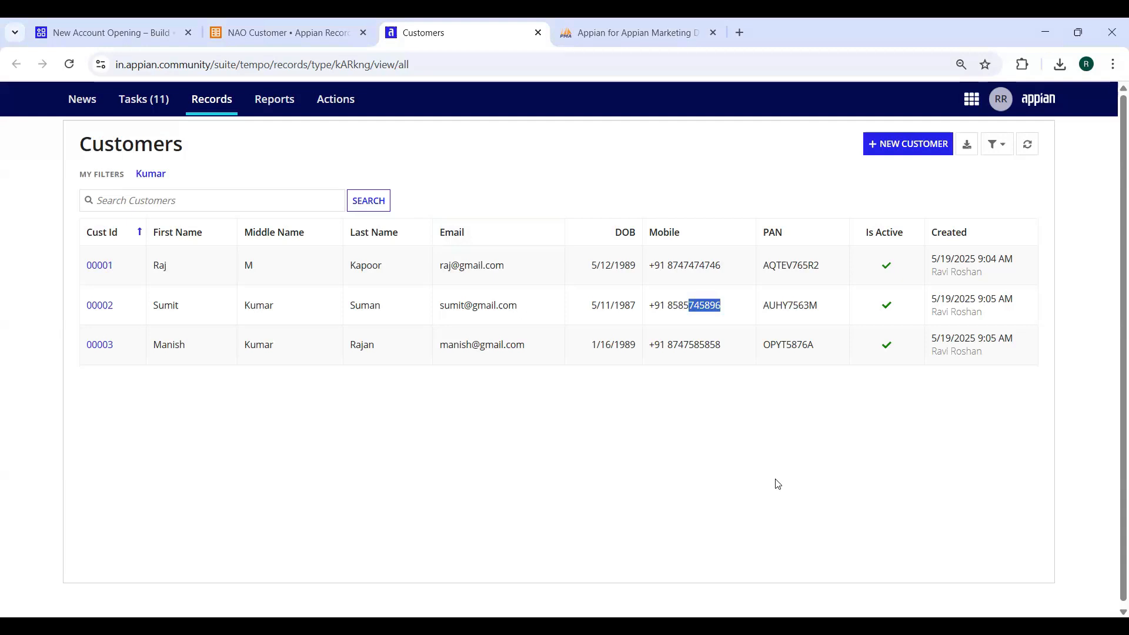
left_click(151, 174)
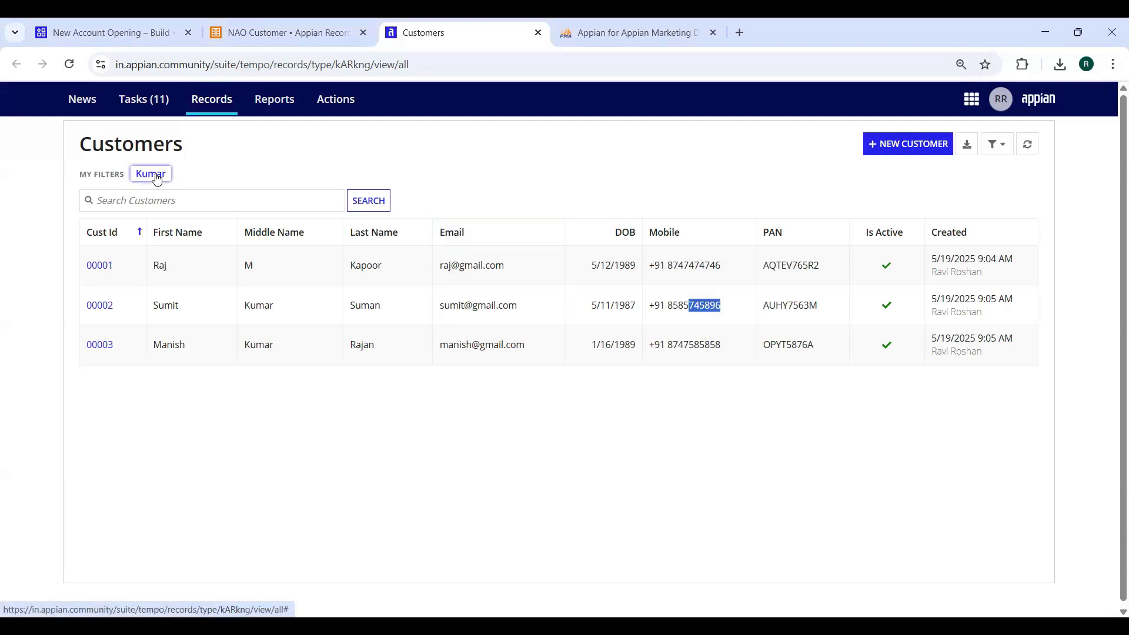
left_click(156, 177)
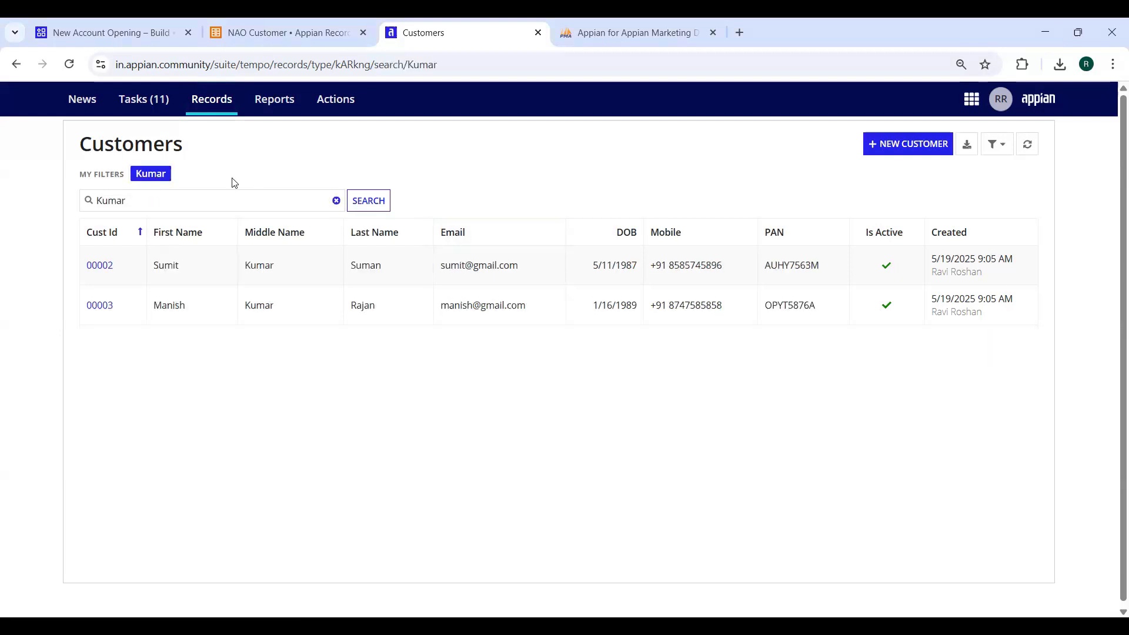
left_click(336, 201)
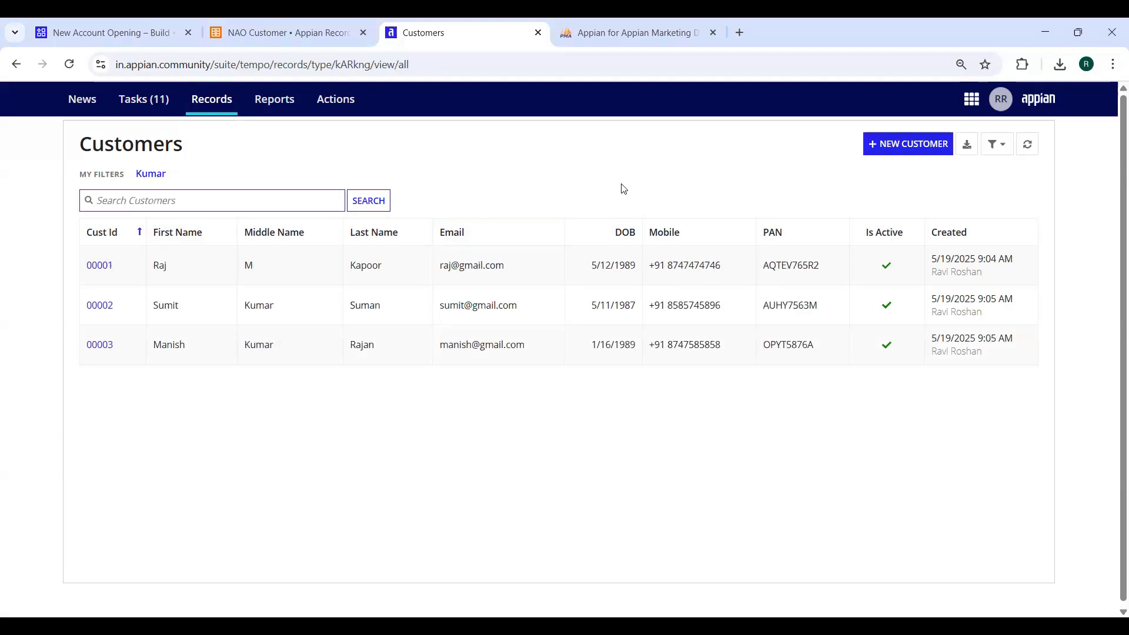
left_click(158, 179)
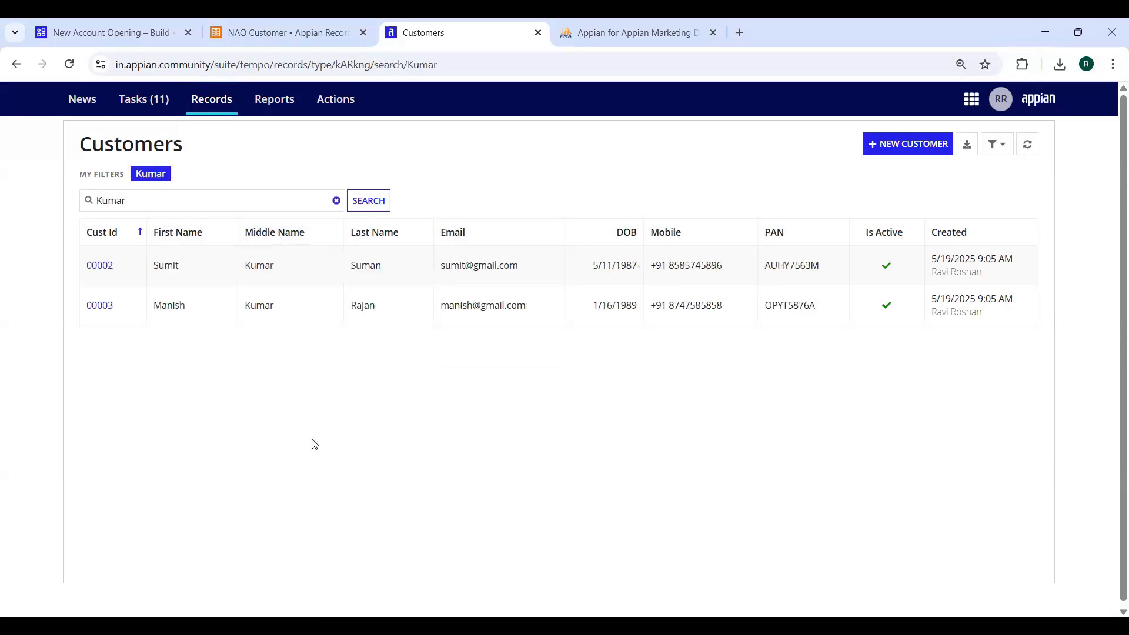
left_click(336, 201)
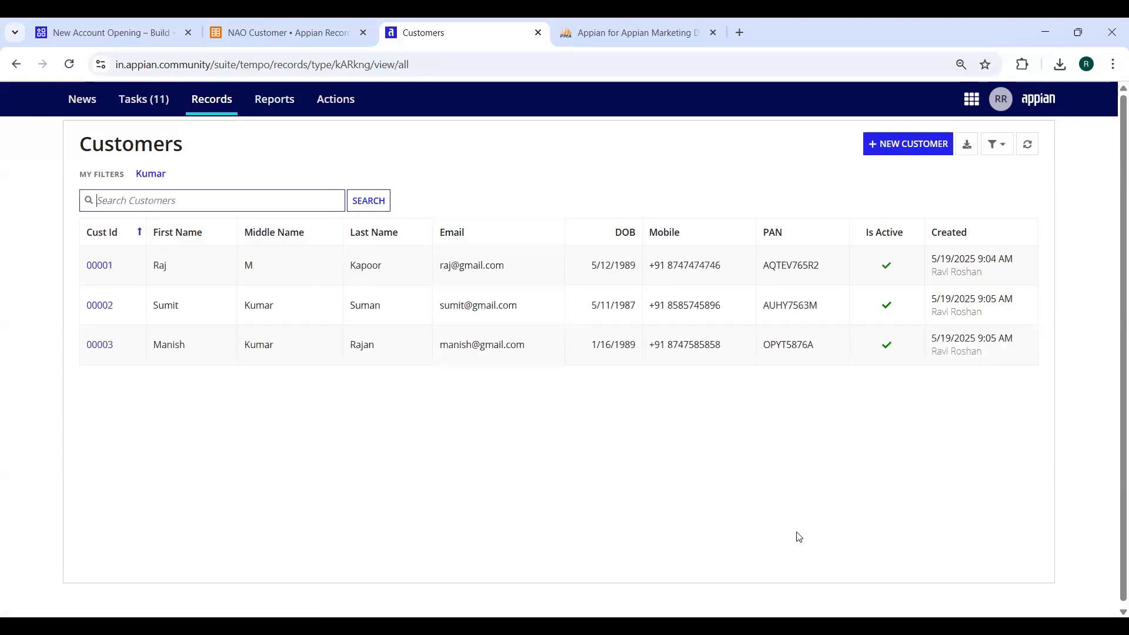
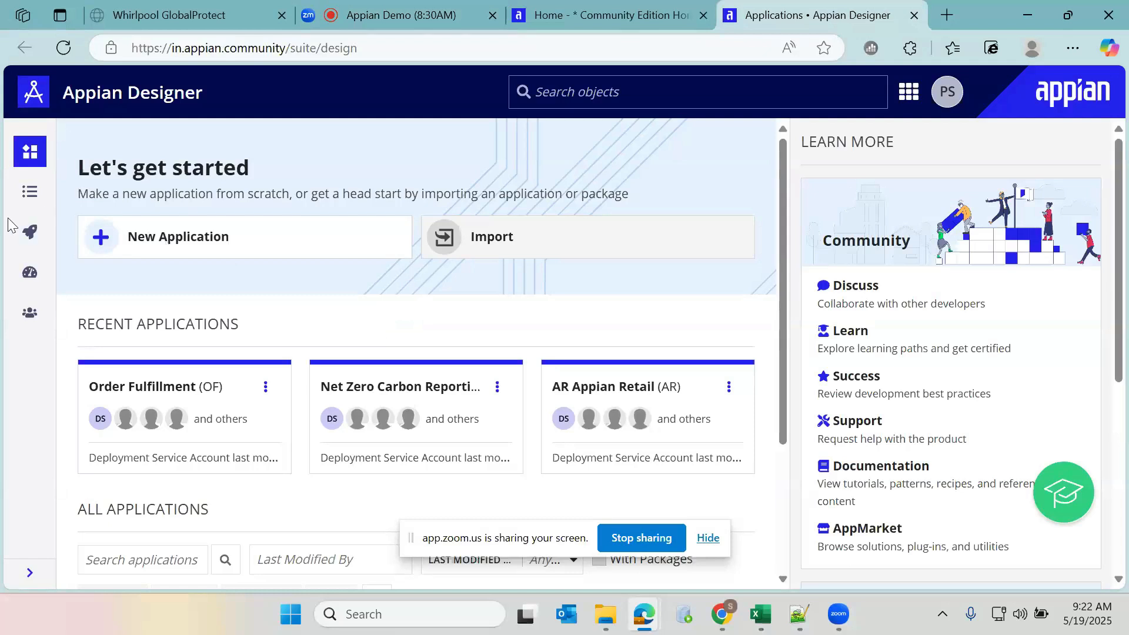
Create the 'New Account Opening' application with prefix NAO, description 'This is my firsdapplicatiobn', and generated groups and folders
left_click(218, 249)
left_click(340, 248)
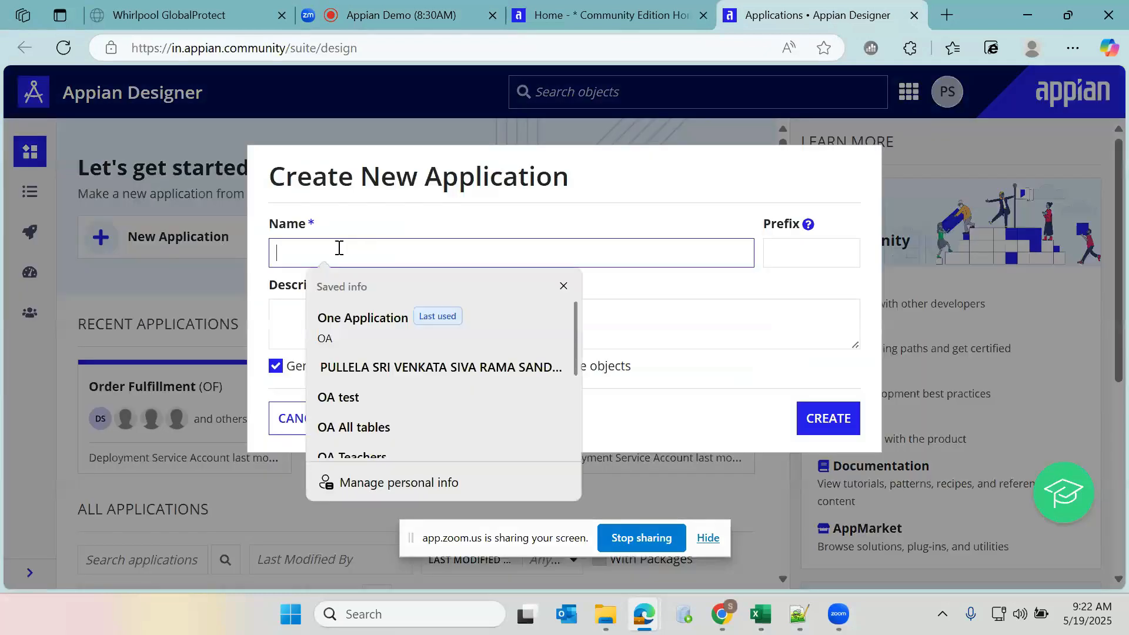
left_click(565, 287)
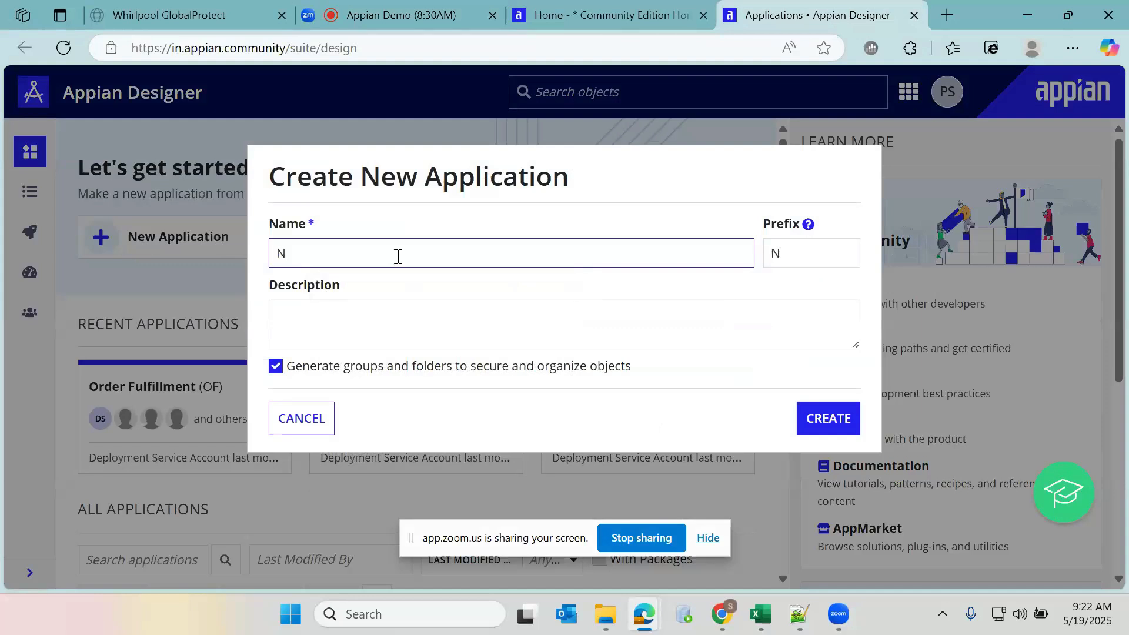
type("Account Op")
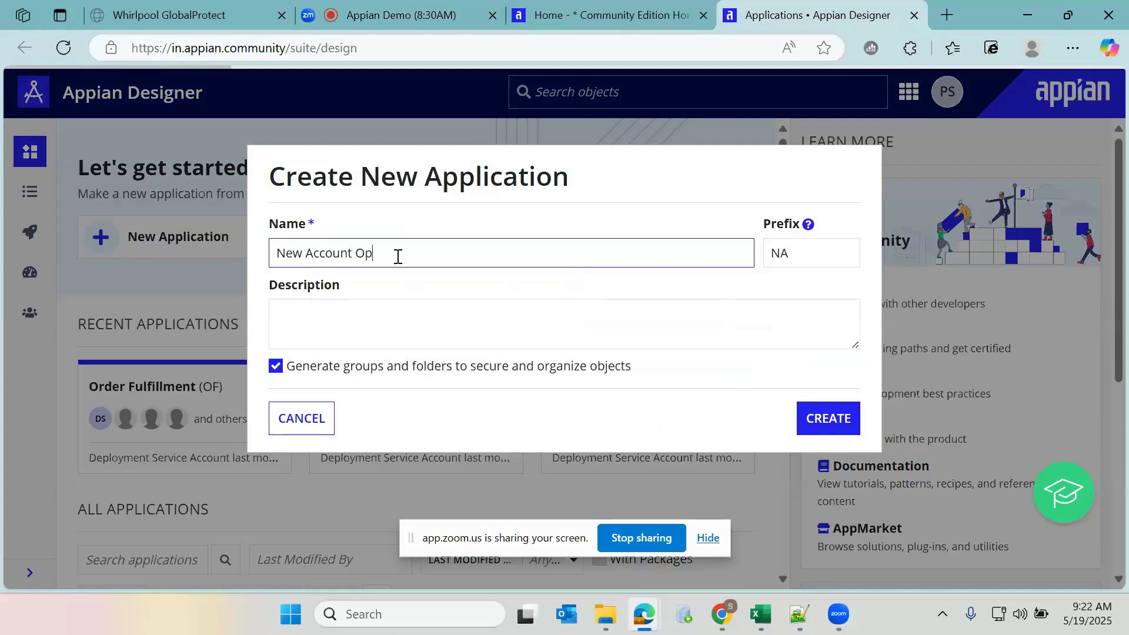
type("ening")
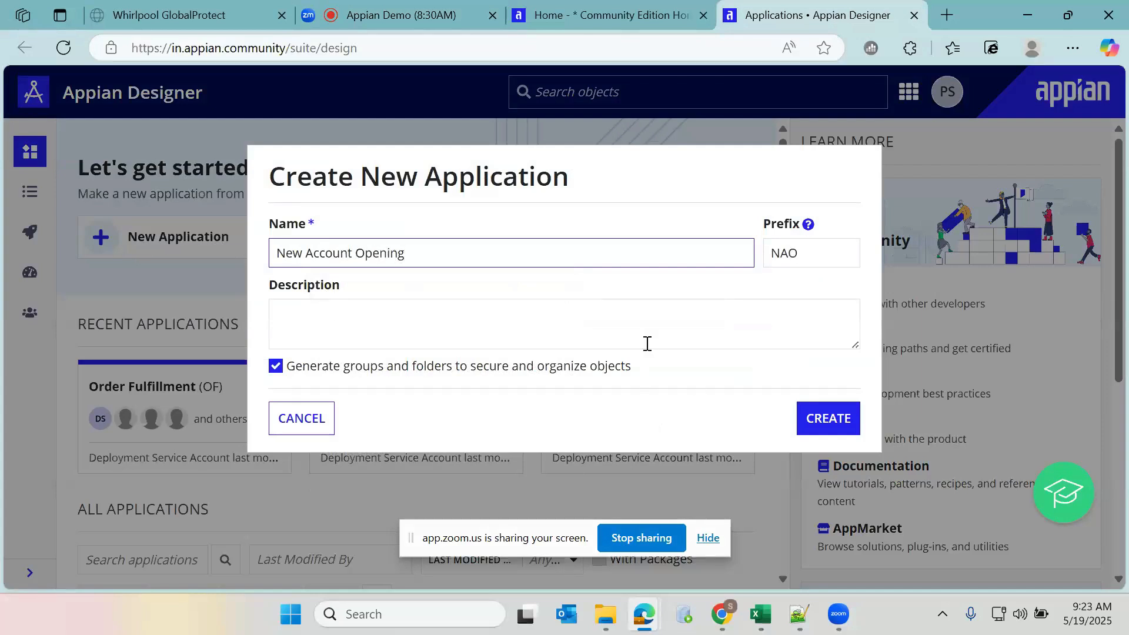
left_click(347, 318)
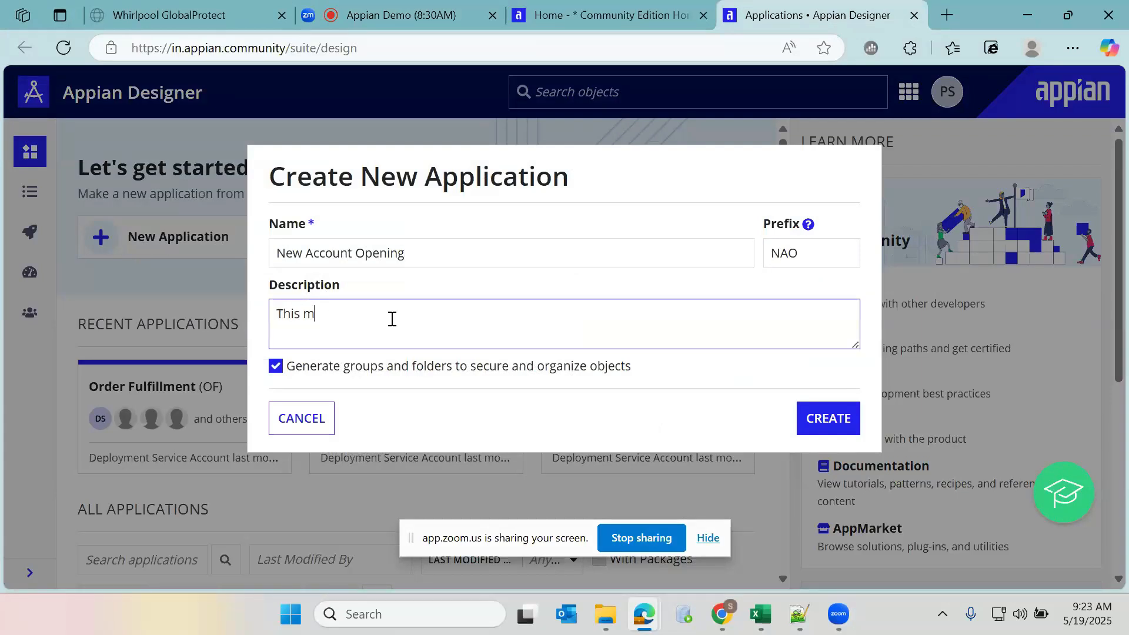
type("This is my firsd")
type("applicatiobn")
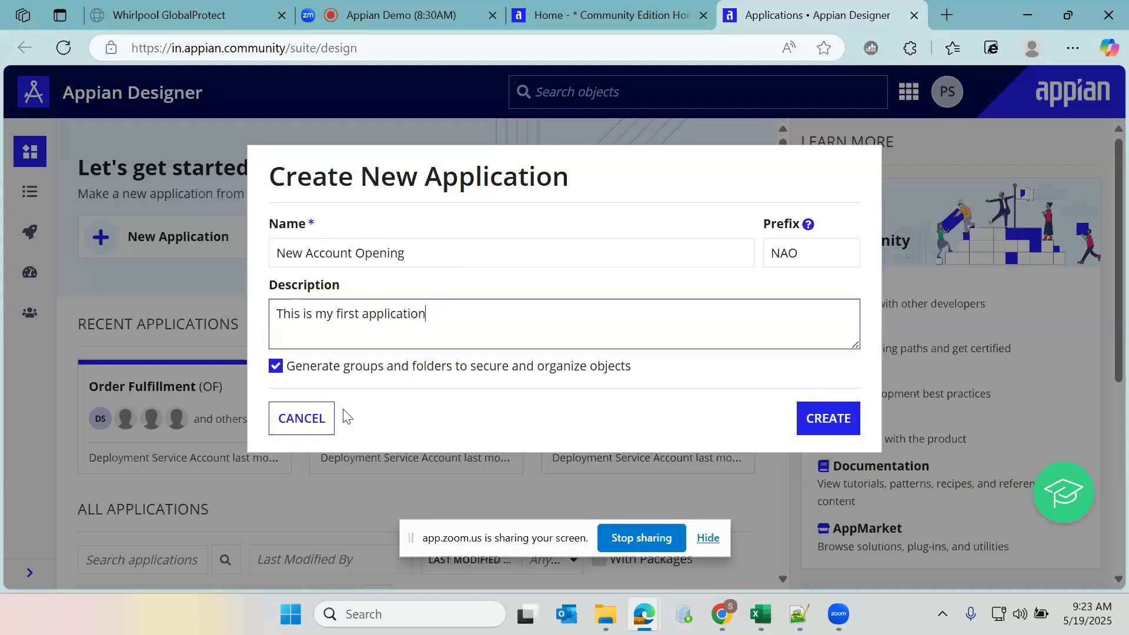
left_click(834, 423)
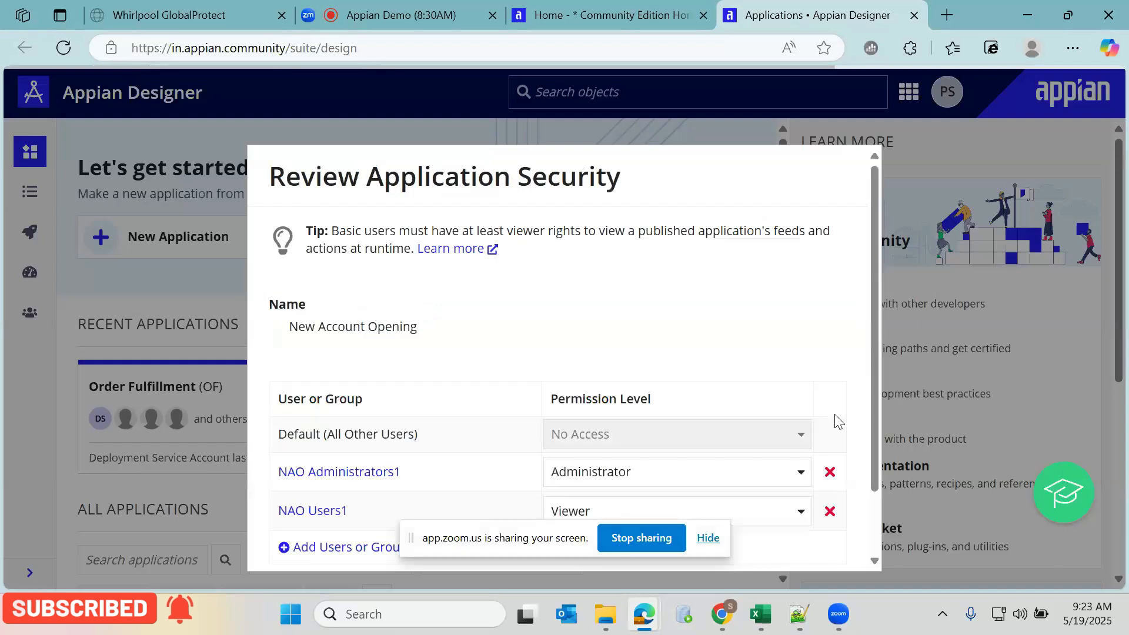
Save the default security (NAO Administrators1 as Administrator, NAO Users1 as Viewer) and list the seven generated objects
scroll(736, 347, "down", 3)
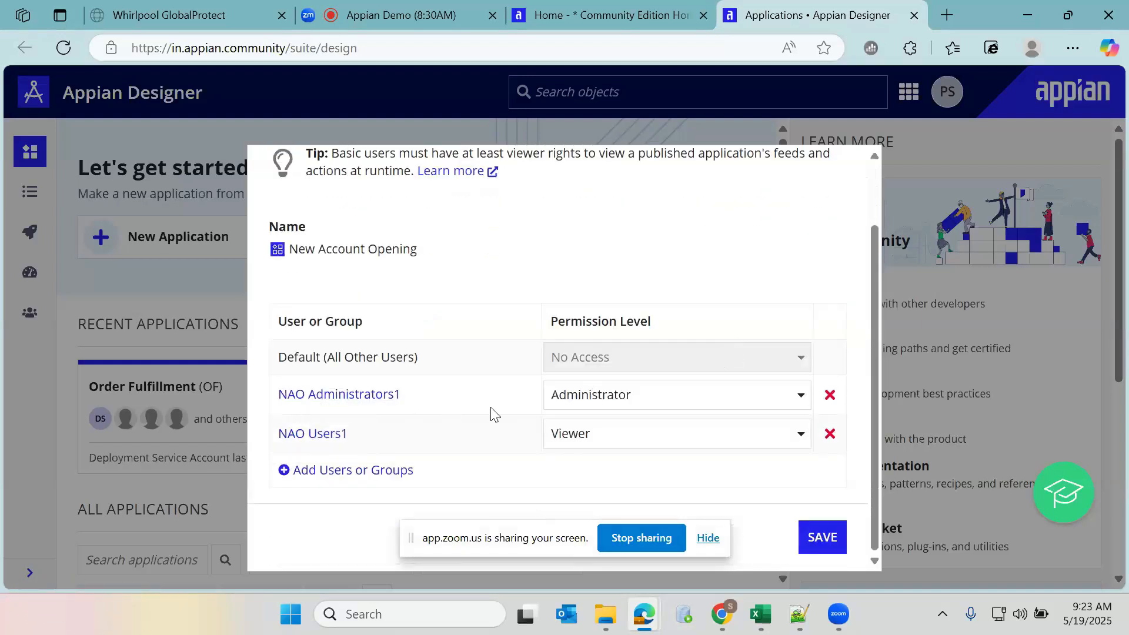
left_click(831, 540)
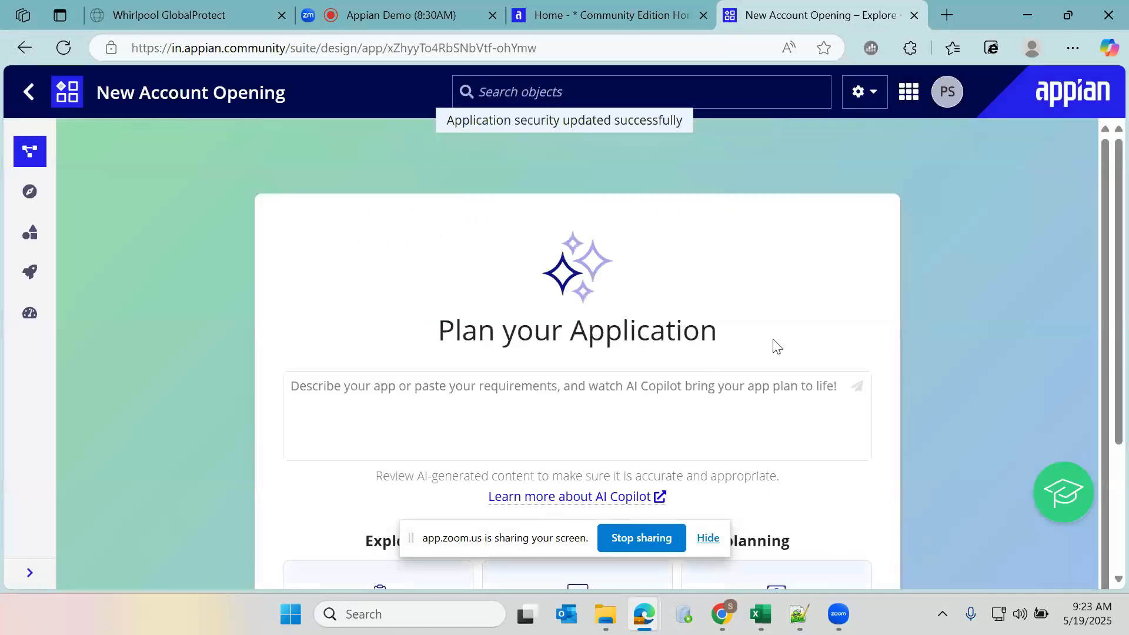
scroll(748, 394, "down", 3)
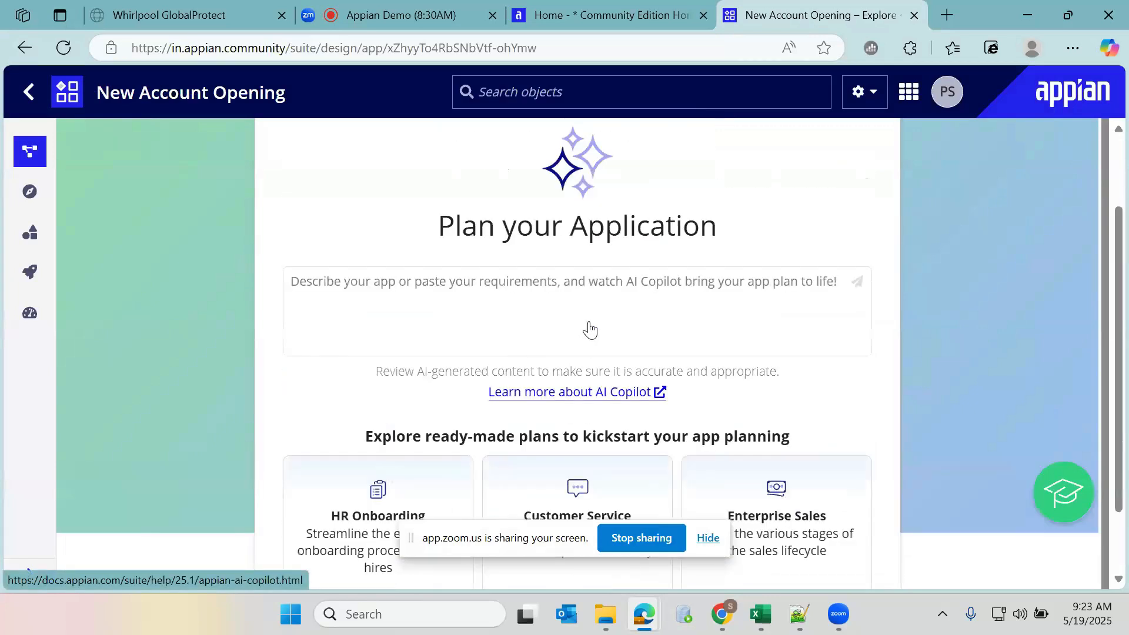
scroll(593, 329, "up", 2)
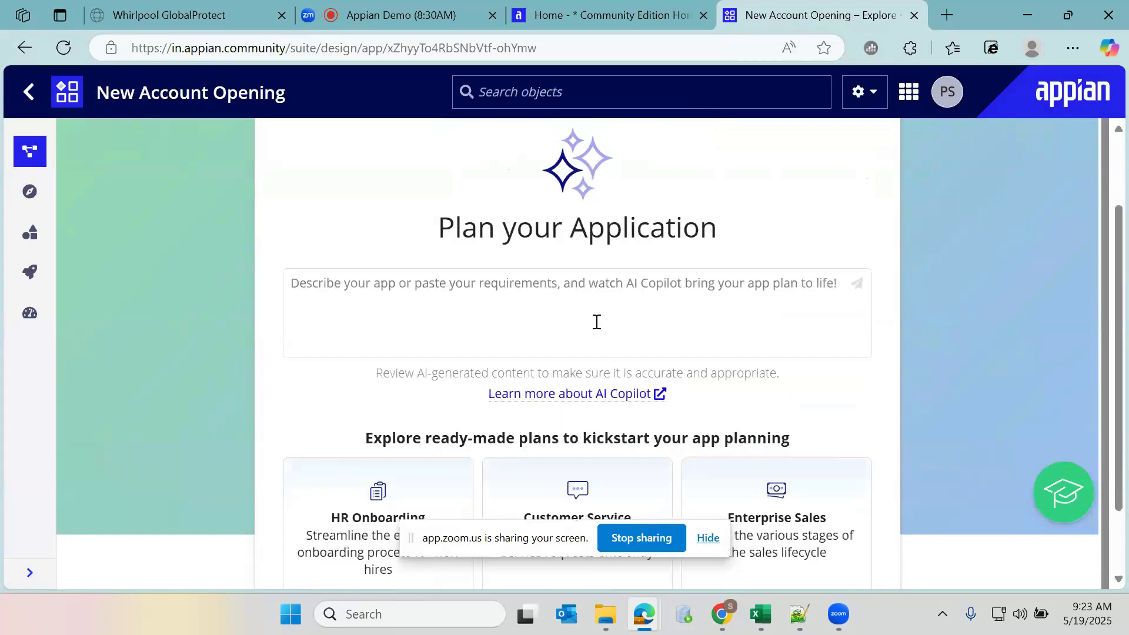
scroll(578, 329, "down", 1)
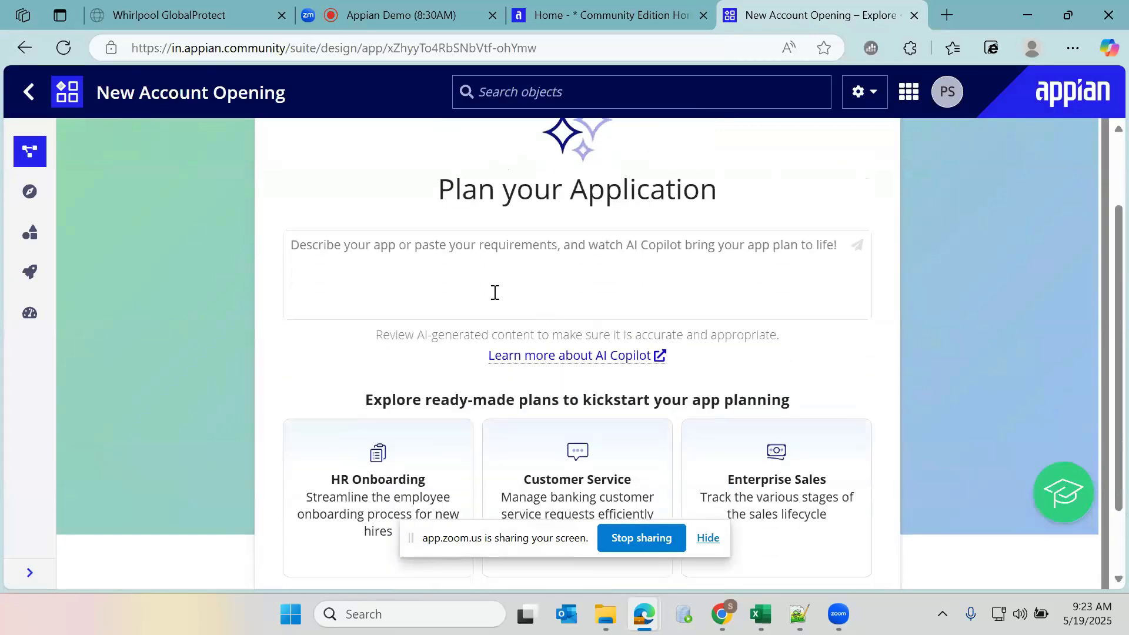
left_click(32, 238)
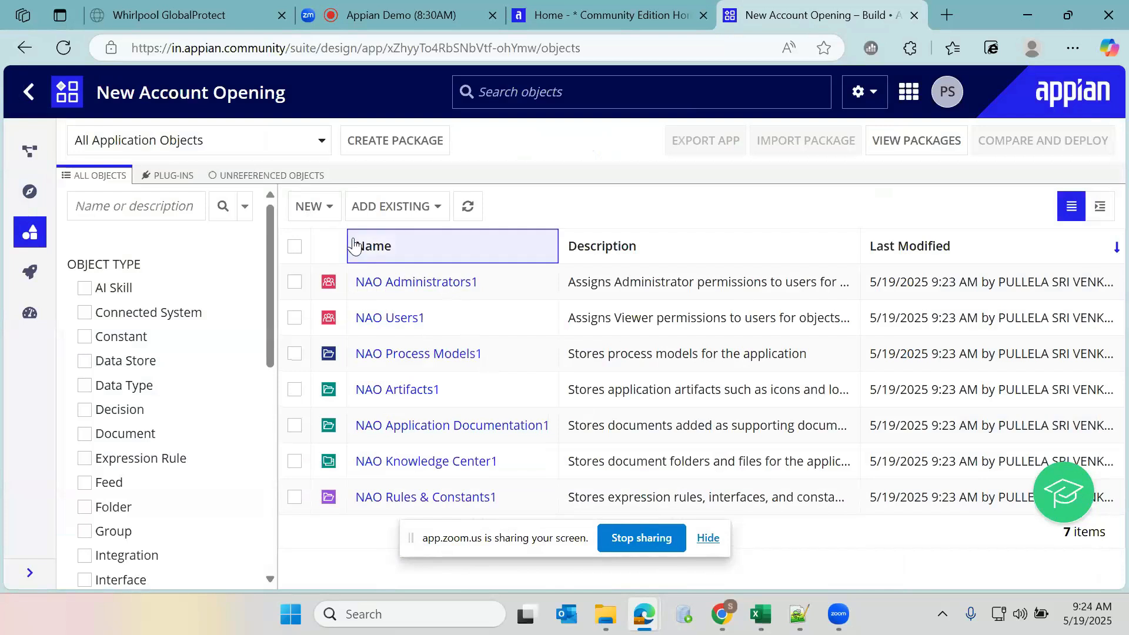
Open the signed-in user's profile from the avatar menu in a new tab
left_click(910, 98)
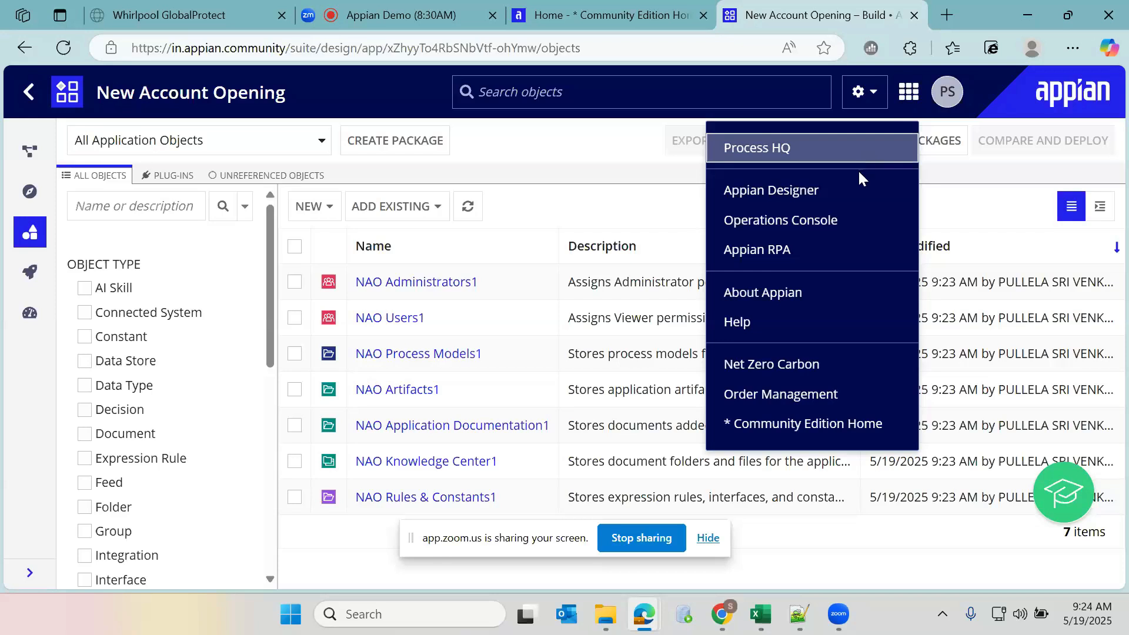
left_click(947, 93)
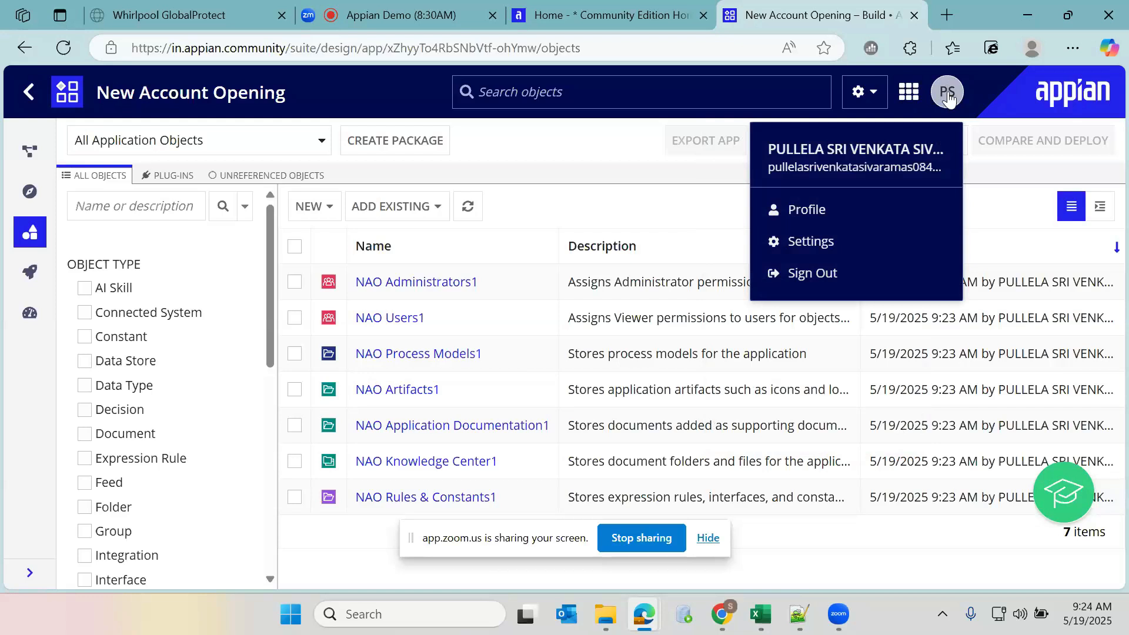
left_click(835, 209)
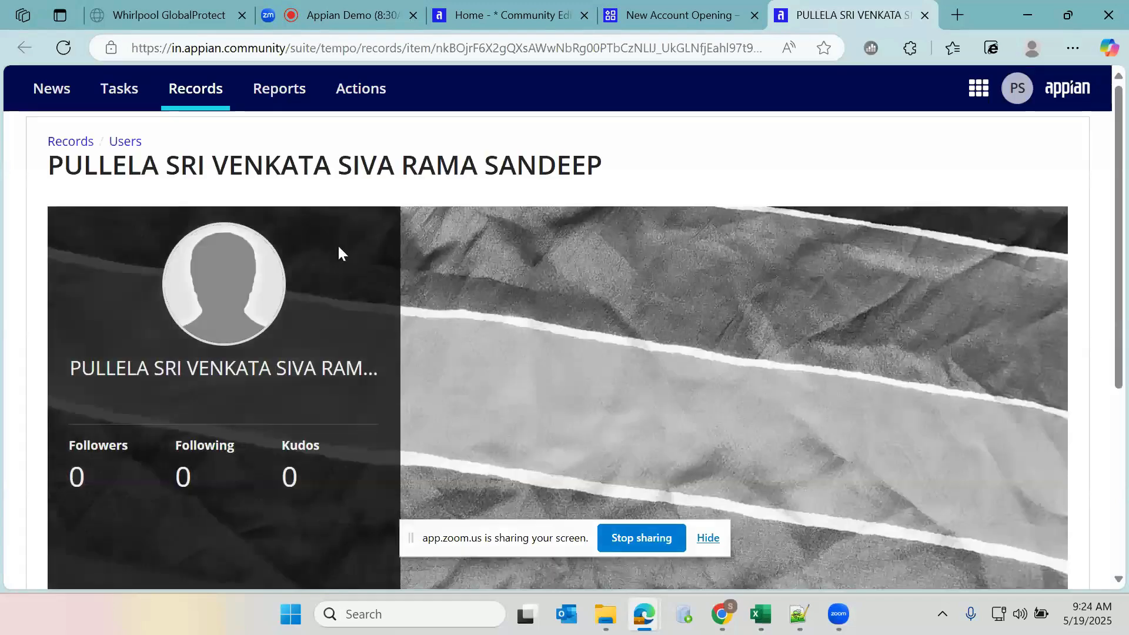
Review the profile page, then launch '* Community Edition Home' from the app launcher in a new tab
scroll(302, 288, "down", 3)
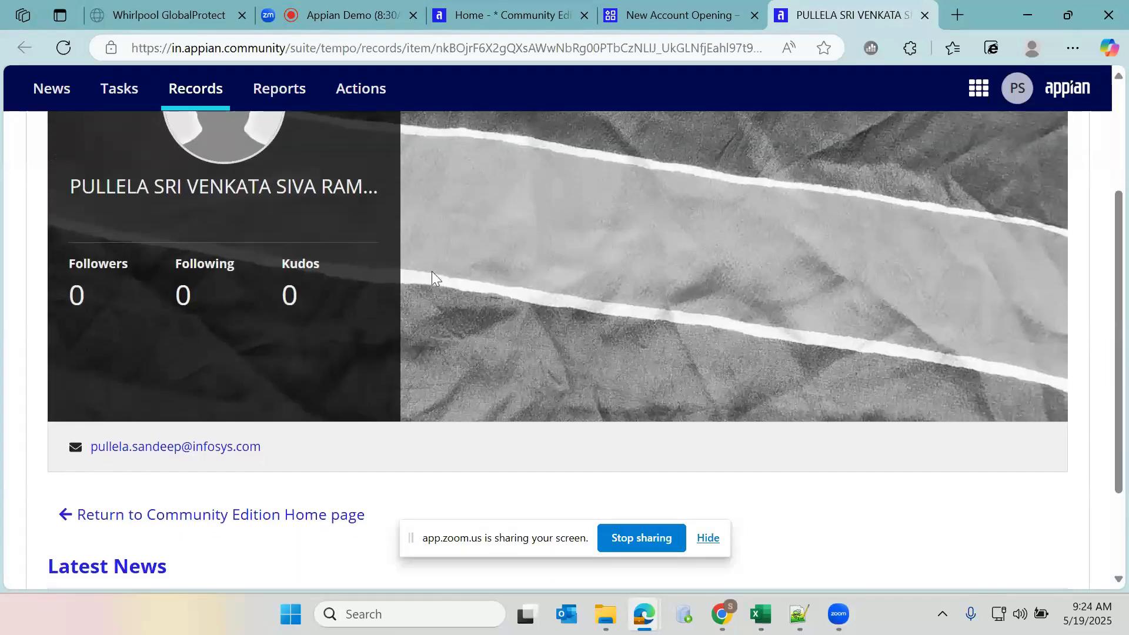
scroll(433, 272, "down", 2)
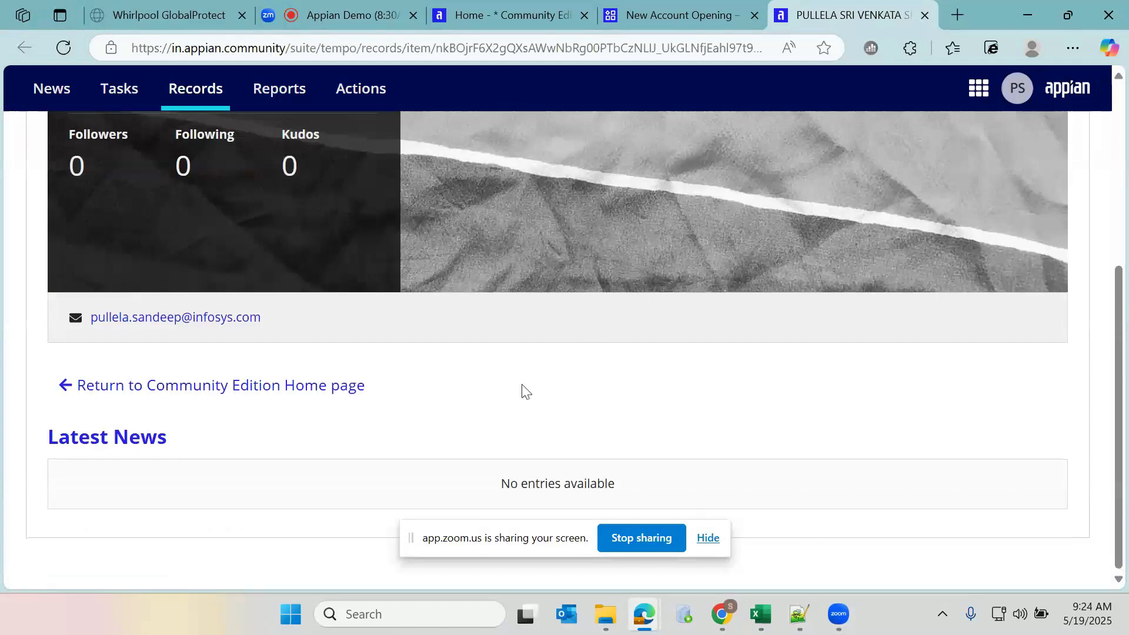
scroll(525, 389, "up", 2)
scroll(525, 387, "up", 2)
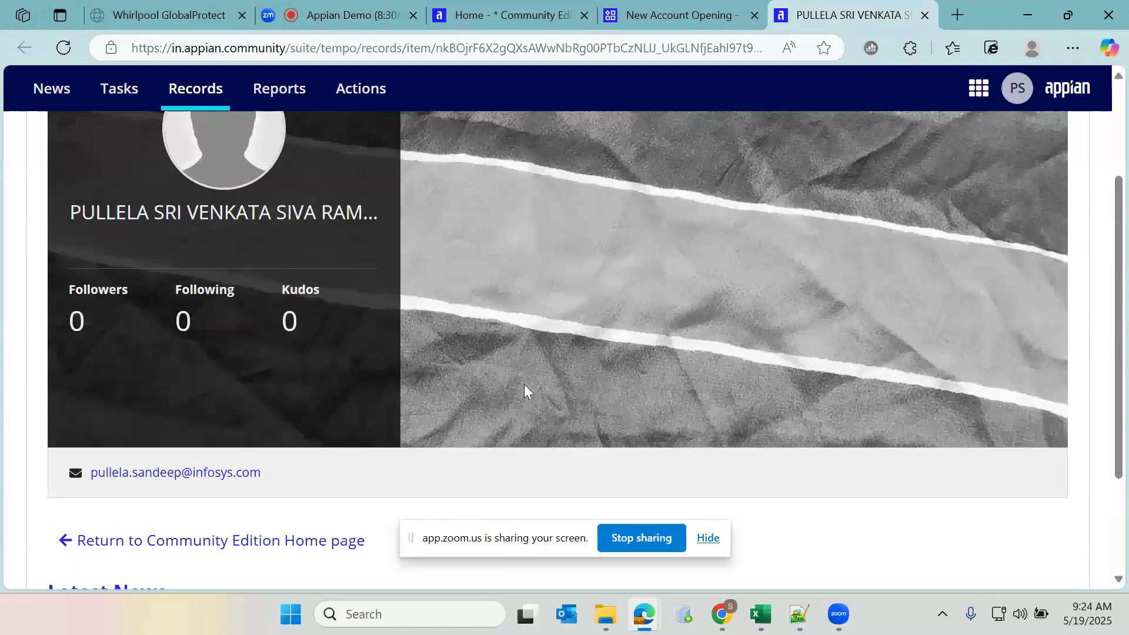
scroll(512, 360, "up", 3)
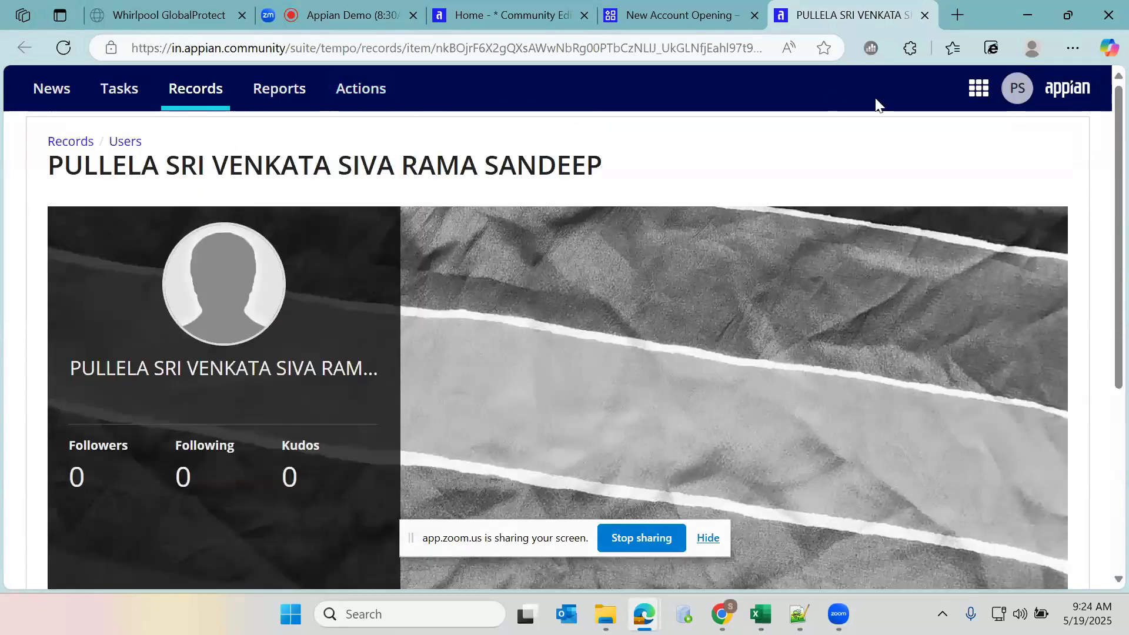
left_click(977, 89)
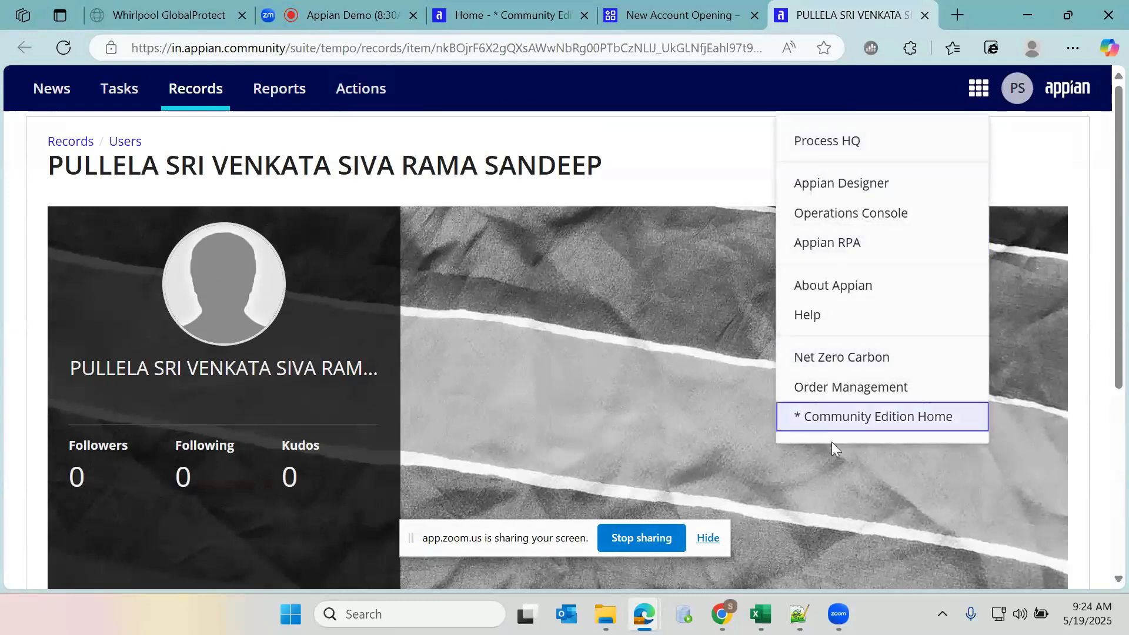
left_click(872, 419)
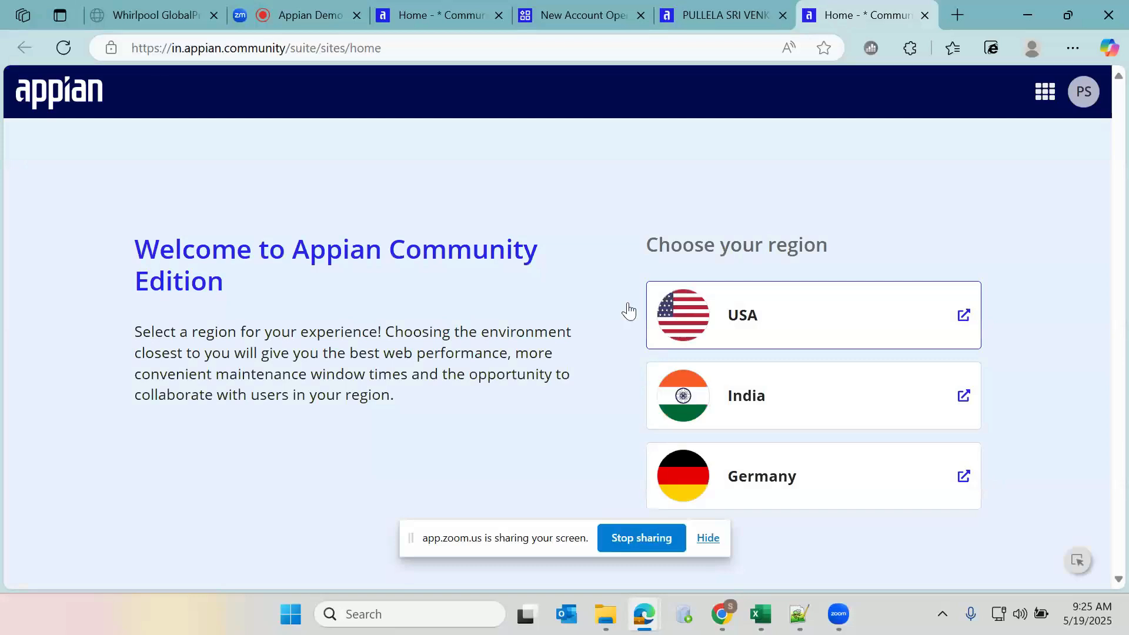
Pick a region, then answer 'considering becoming an Appian developer' and 'heard through My Company'
left_click(753, 402)
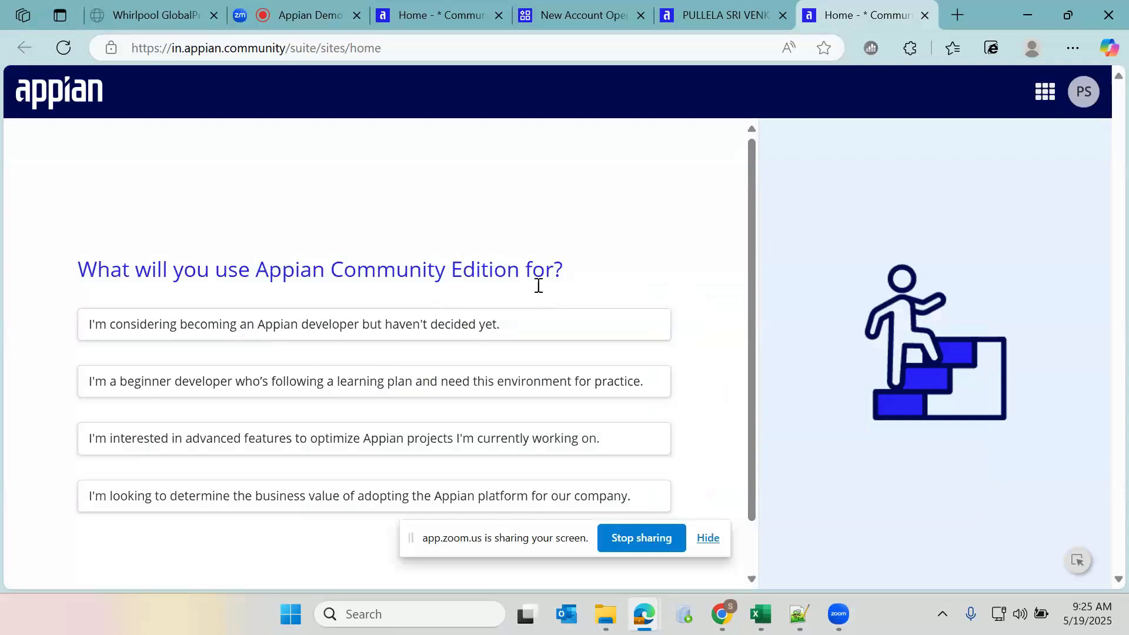
scroll(277, 268, "down", 1)
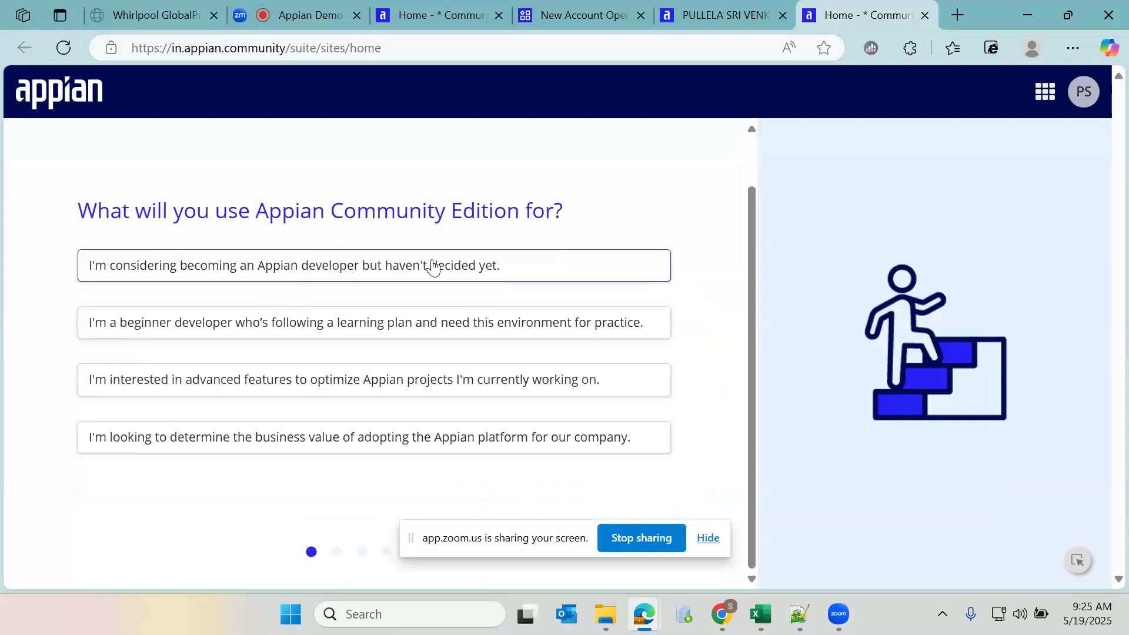
left_click(334, 281)
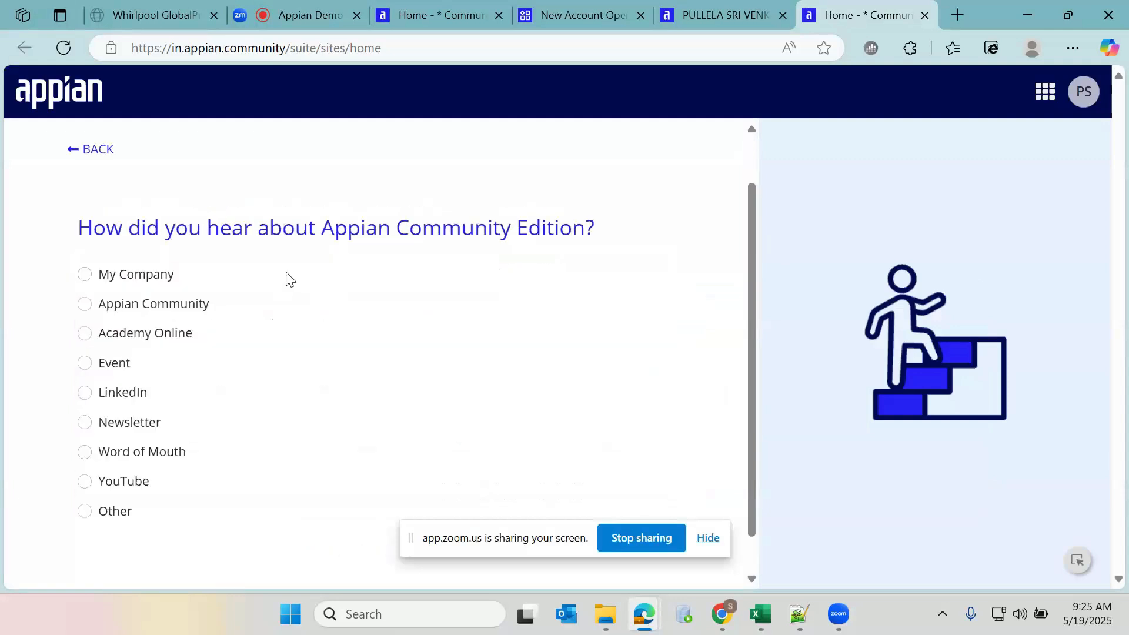
left_click(147, 277)
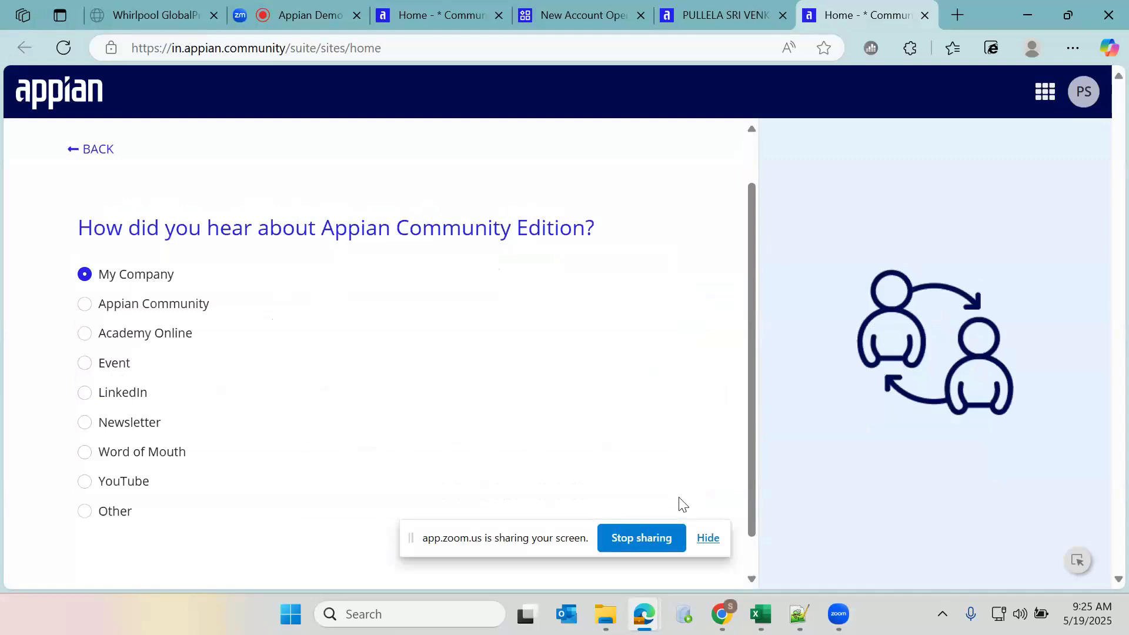
left_click(708, 538)
Choose 'Just learning' as the use case and select Automate end-to-end processes and Build delightful user experiences
scroll(300, 378, "down", 2)
scroll(171, 255, "up", 2)
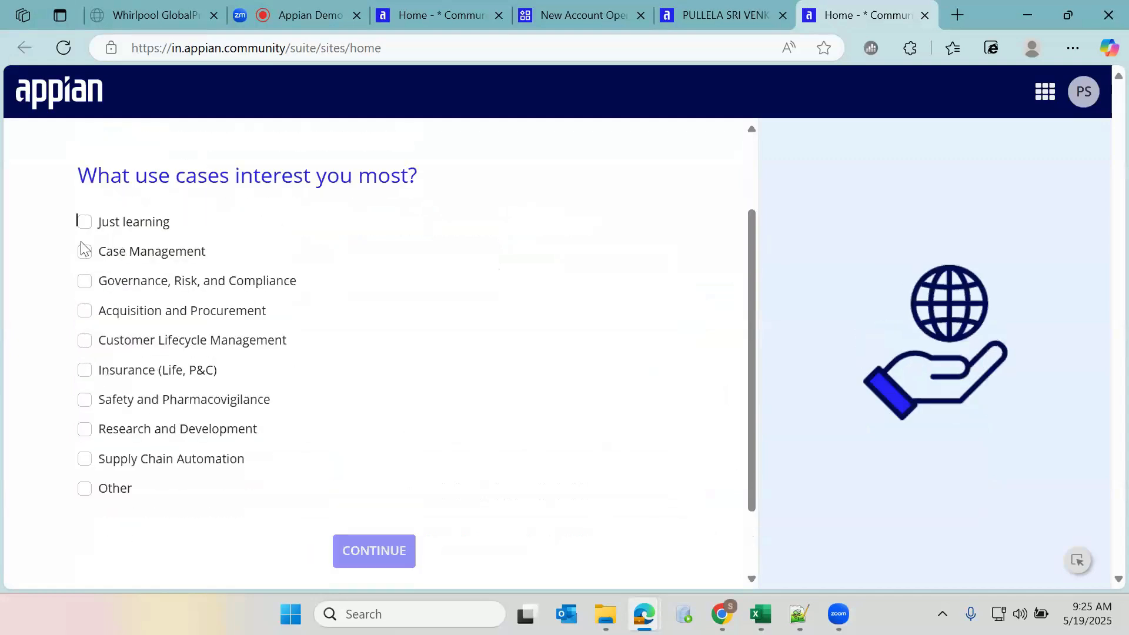
left_click(82, 225)
left_click(384, 551)
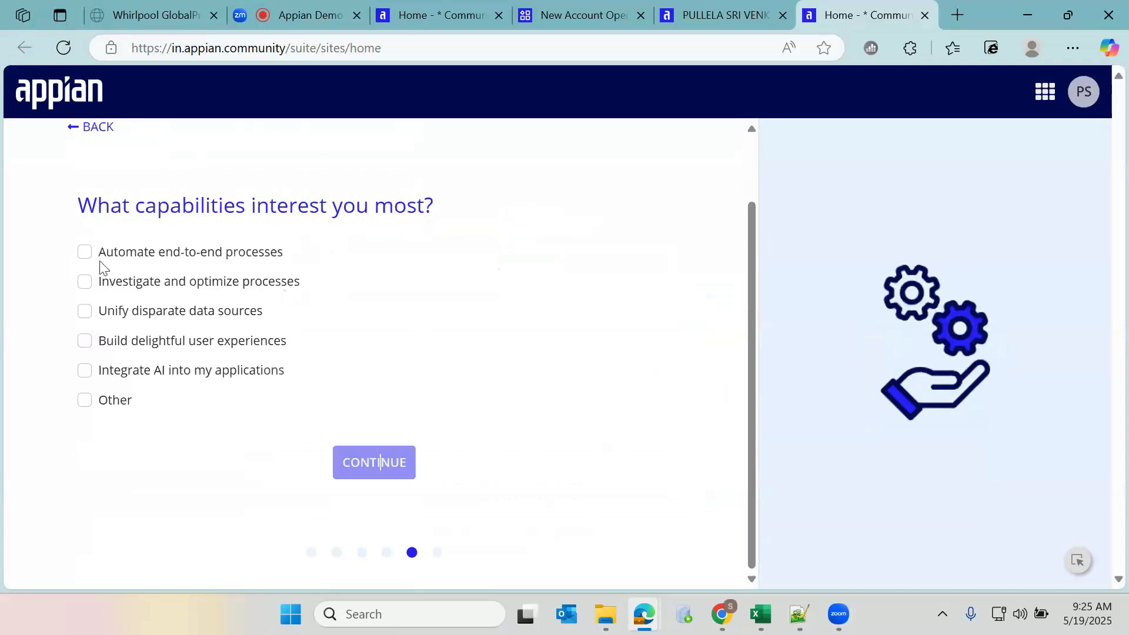
left_click(86, 253)
left_click(85, 342)
left_click(374, 462)
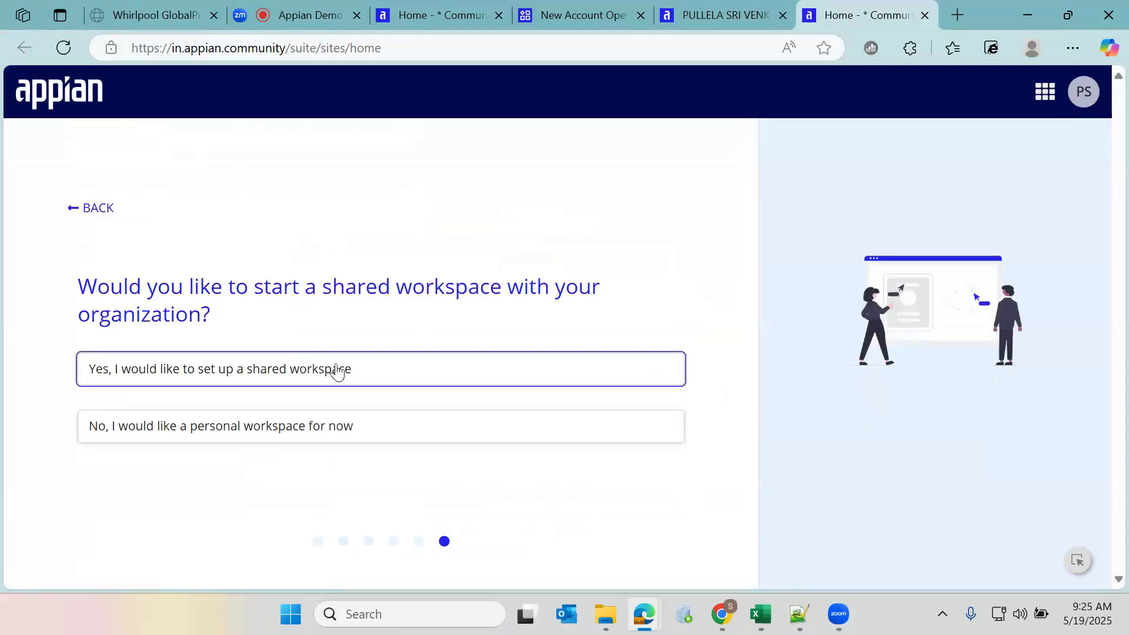
Opt for a shared workspace, with Engineering as role and 10,001+ employees as company size
left_click(495, 382)
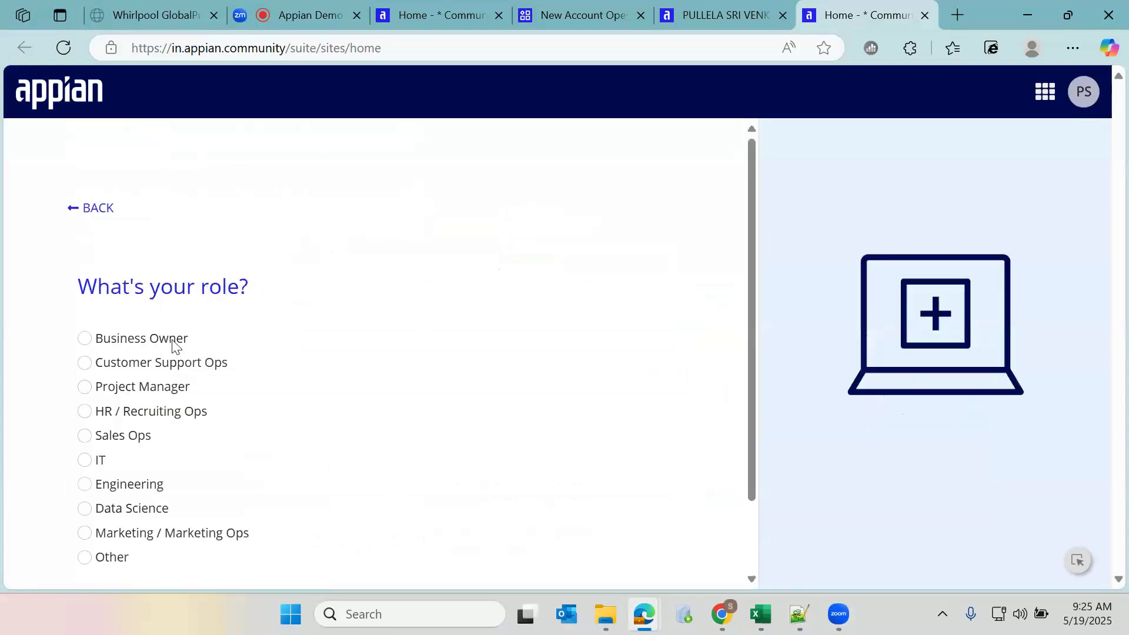
scroll(194, 313, "down", 2)
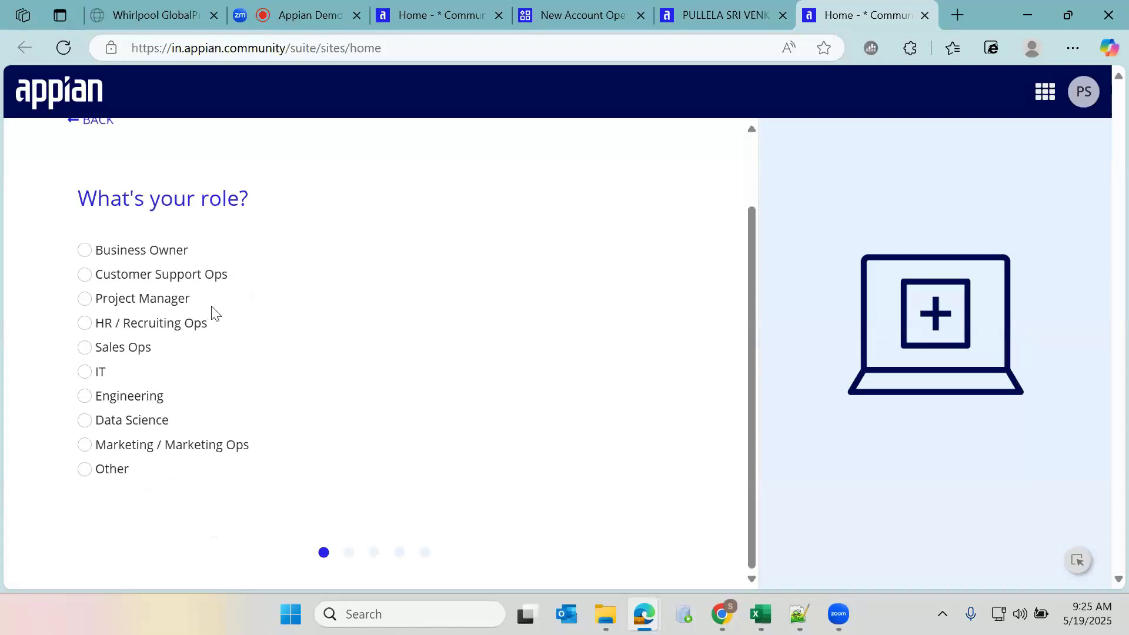
left_click(89, 395)
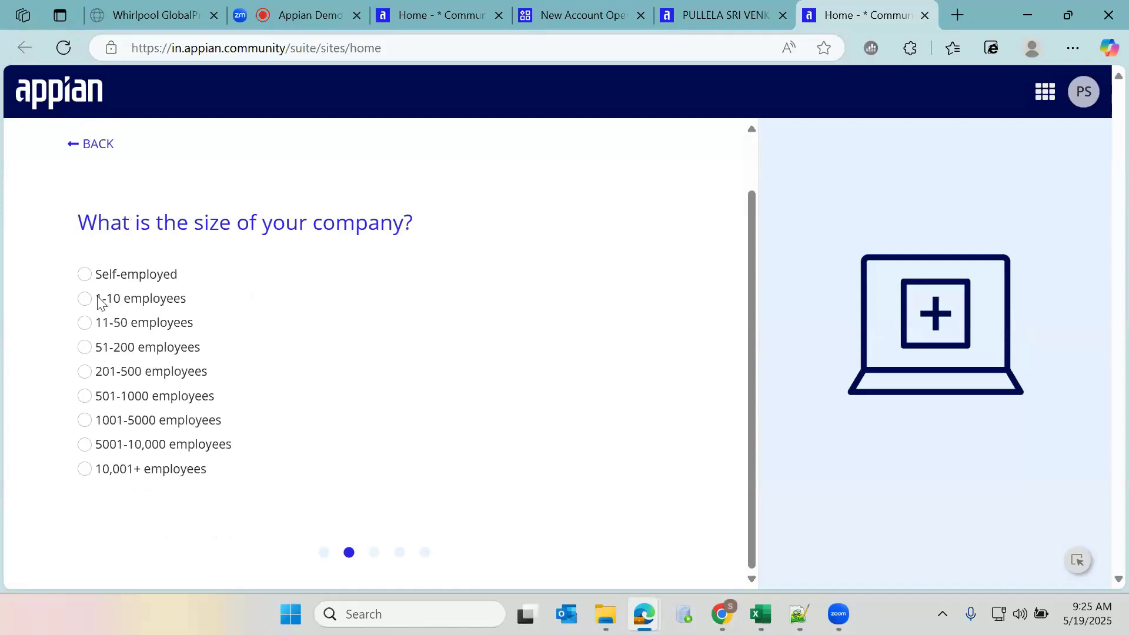
left_click(90, 469)
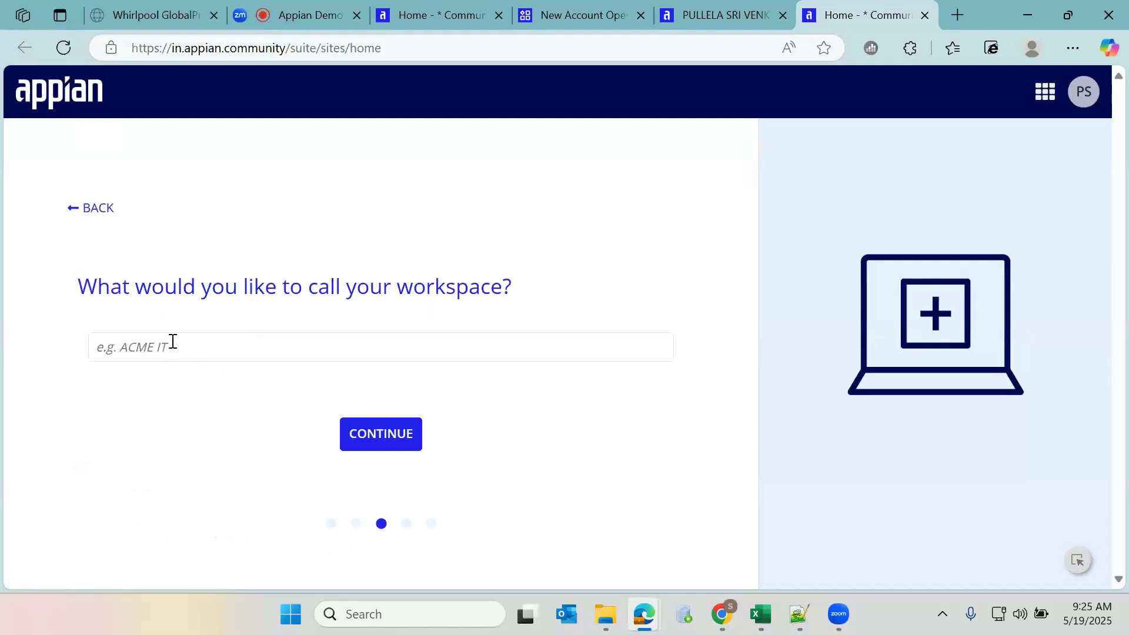
Name the workspace 'MY OWN' and continue
left_click(144, 342)
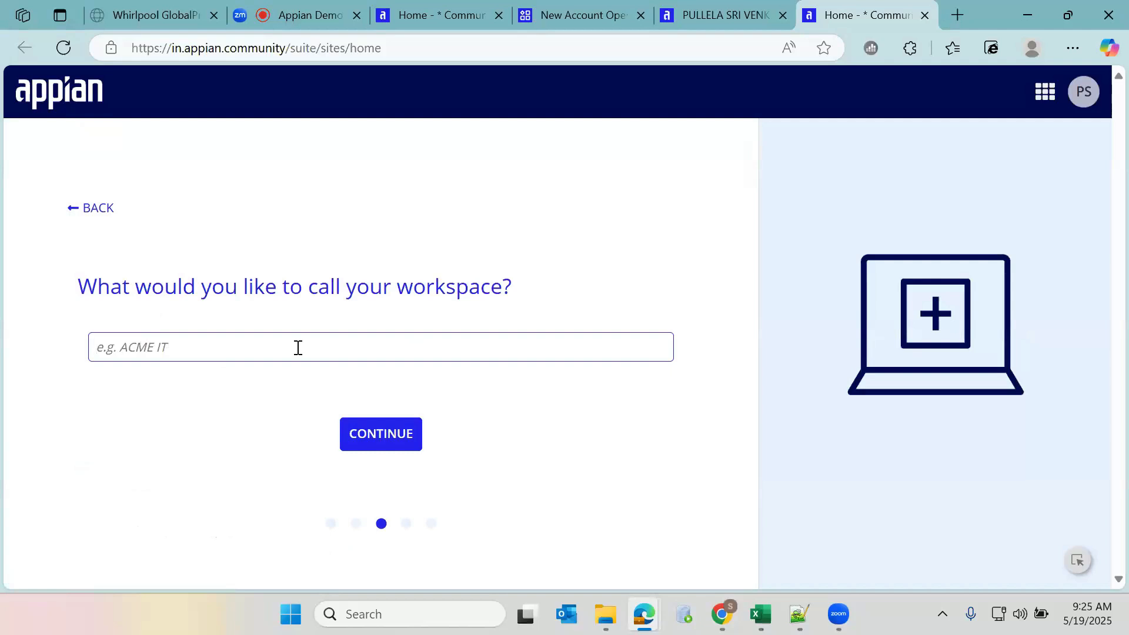
type("MY")
type("WN")
left_click(384, 434)
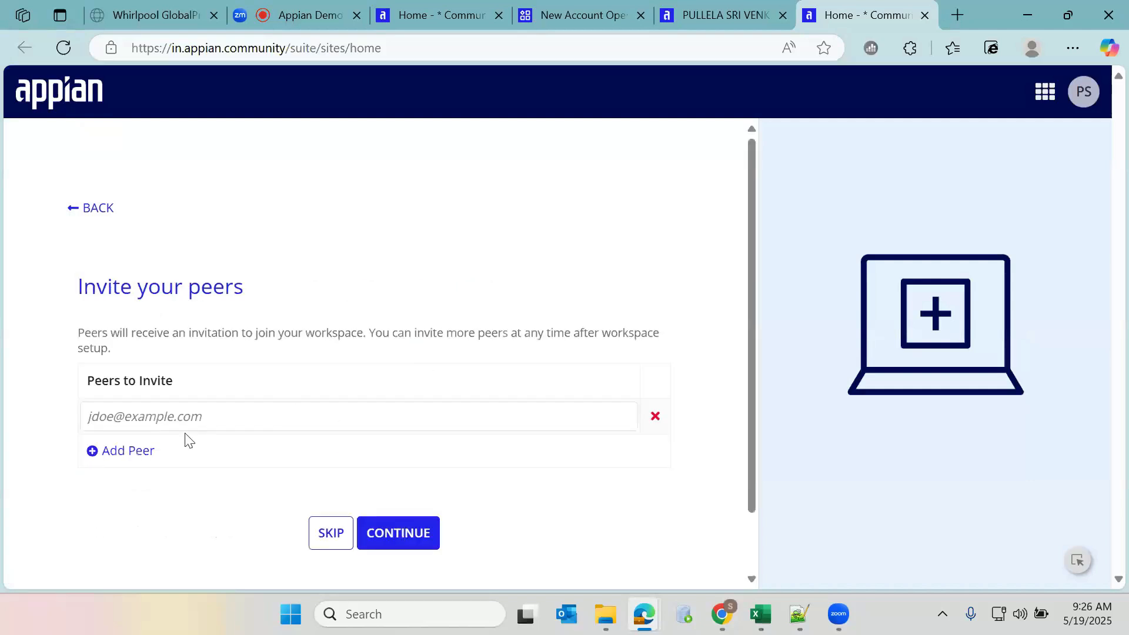
Skip inviting peers, accept the Community Edition license agreement and finish onboarding
left_click(230, 423)
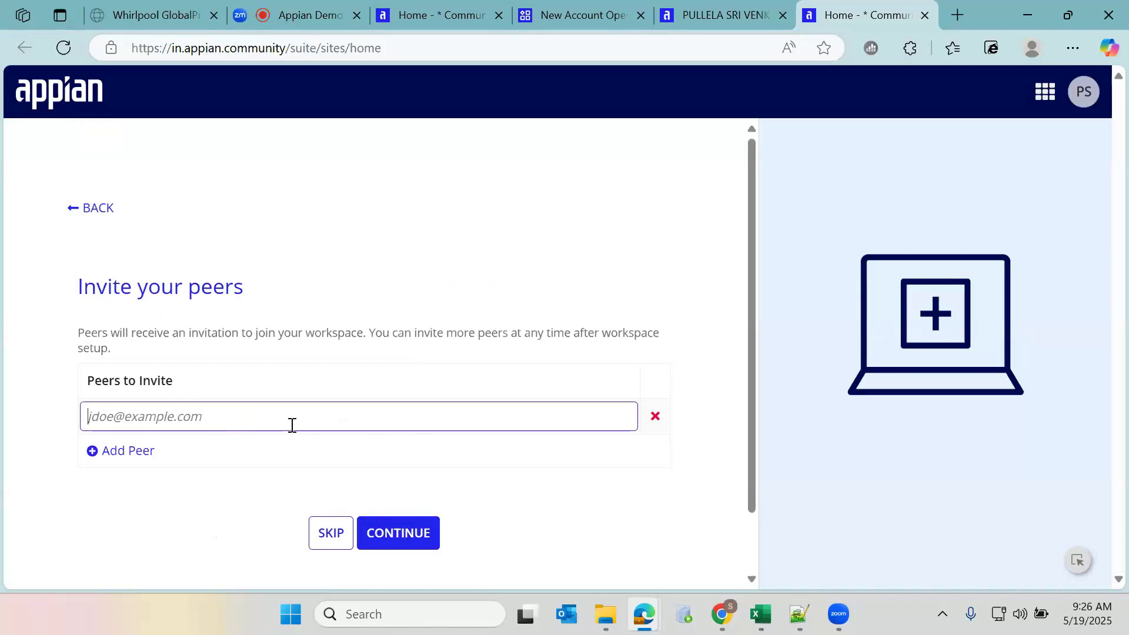
left_click(414, 534)
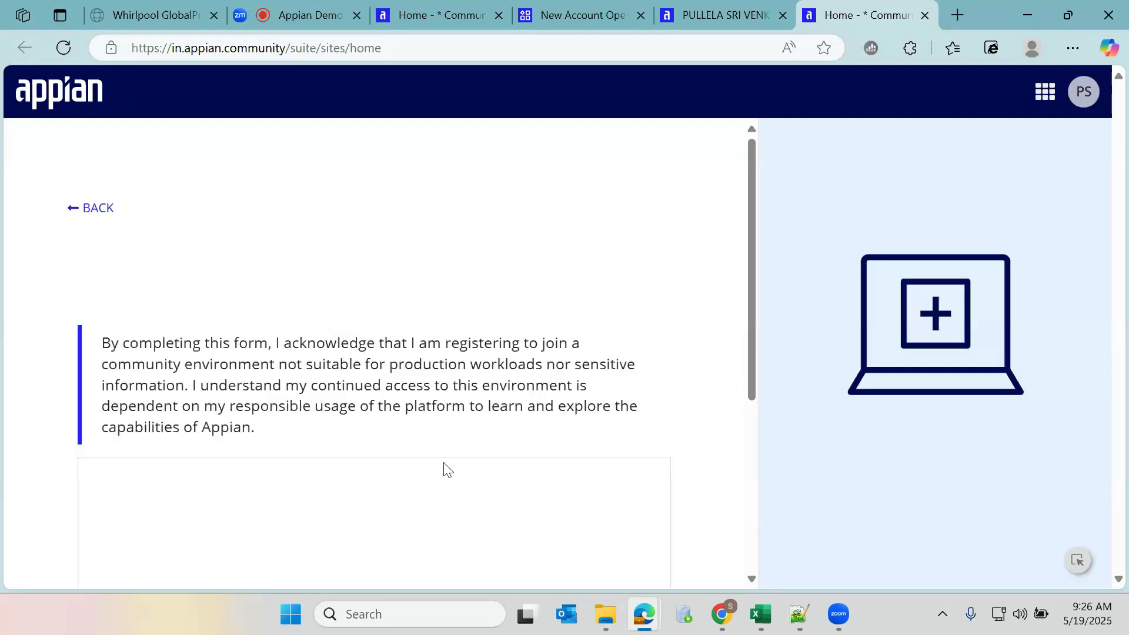
scroll(404, 373, "down", 3)
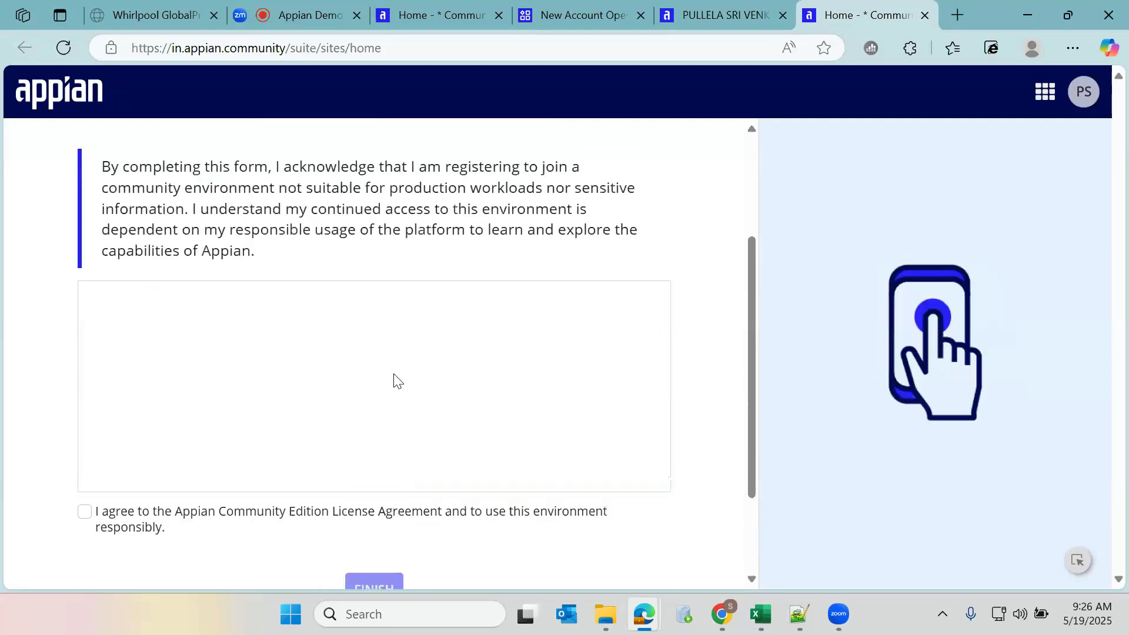
scroll(393, 374, "up", 2)
scroll(400, 383, "down", 5)
scroll(388, 397, "down", 10)
scroll(660, 317, "down", 1)
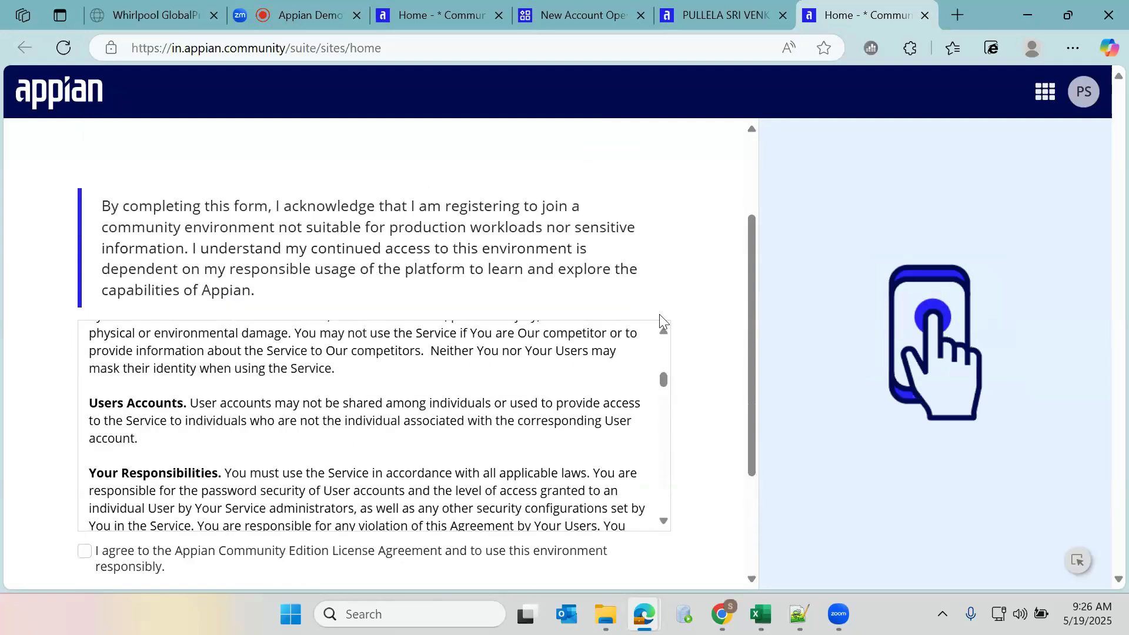
scroll(412, 353, "down", 3)
left_click(121, 385)
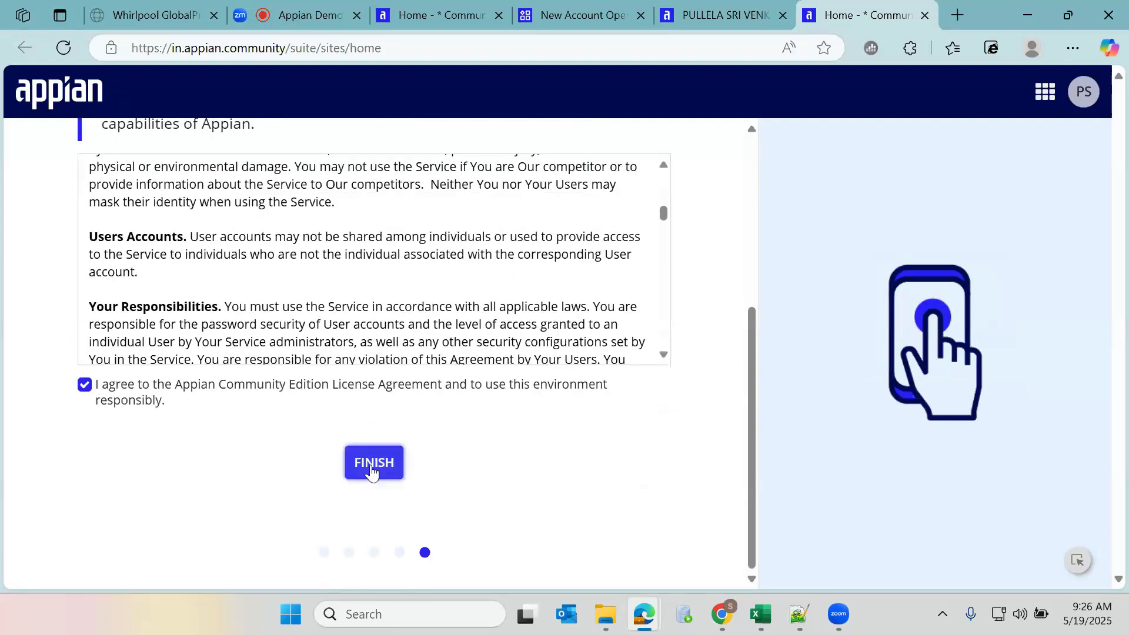
left_click(373, 471)
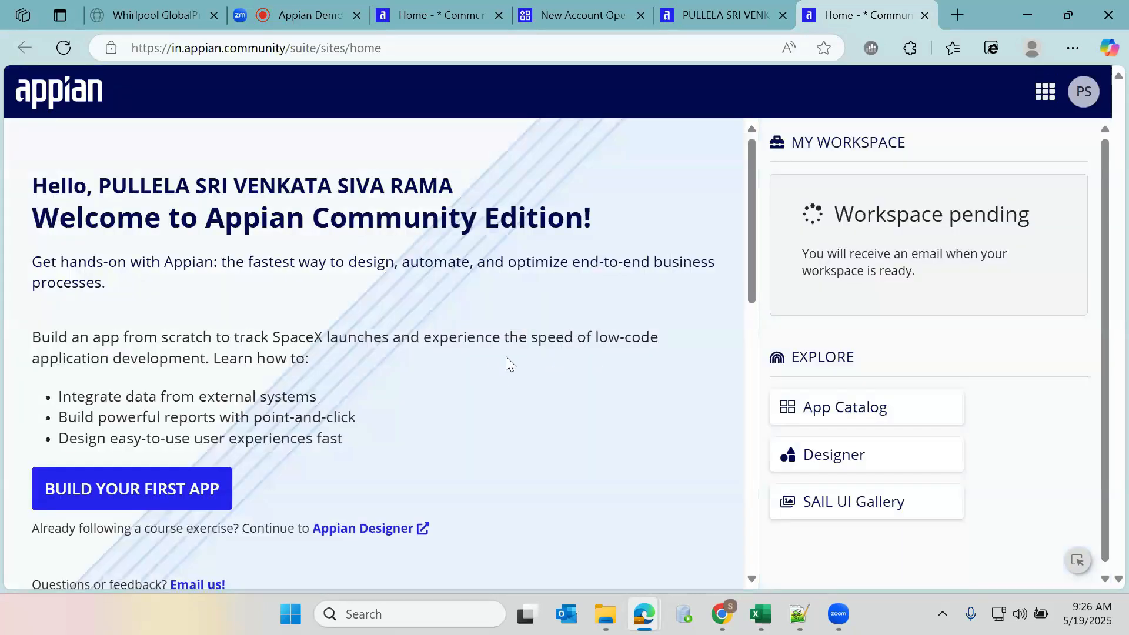
Close the New Account Opening, profile and duplicate questionnaire tabs, then reload the Community Edition home page
left_click(556, 8)
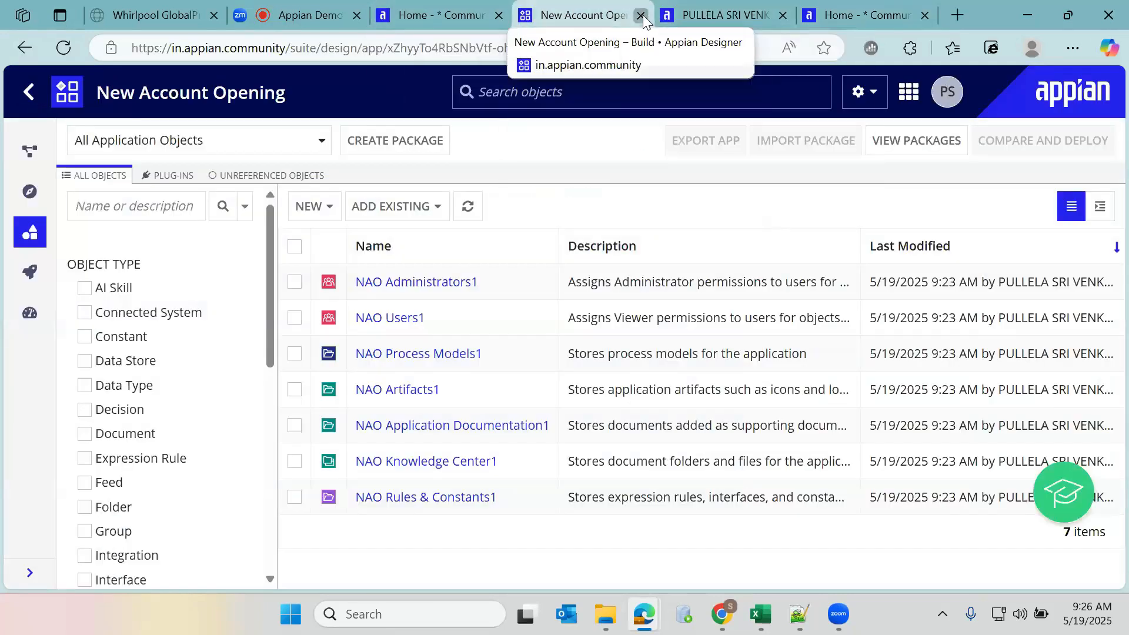
left_click(642, 16)
left_click(641, 16)
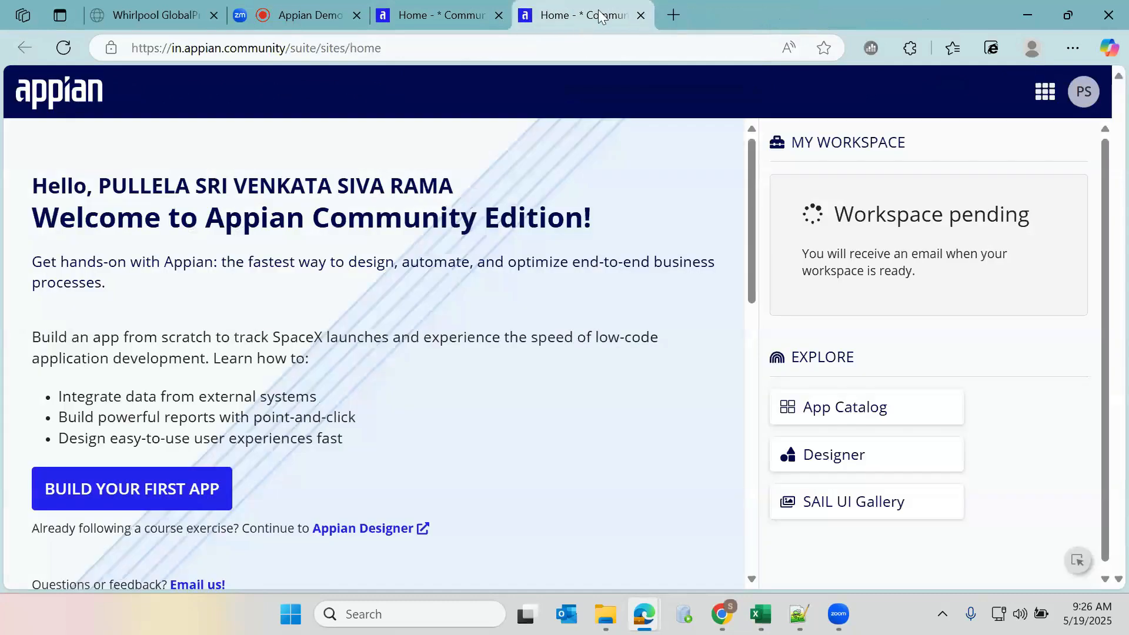
left_click(470, 15)
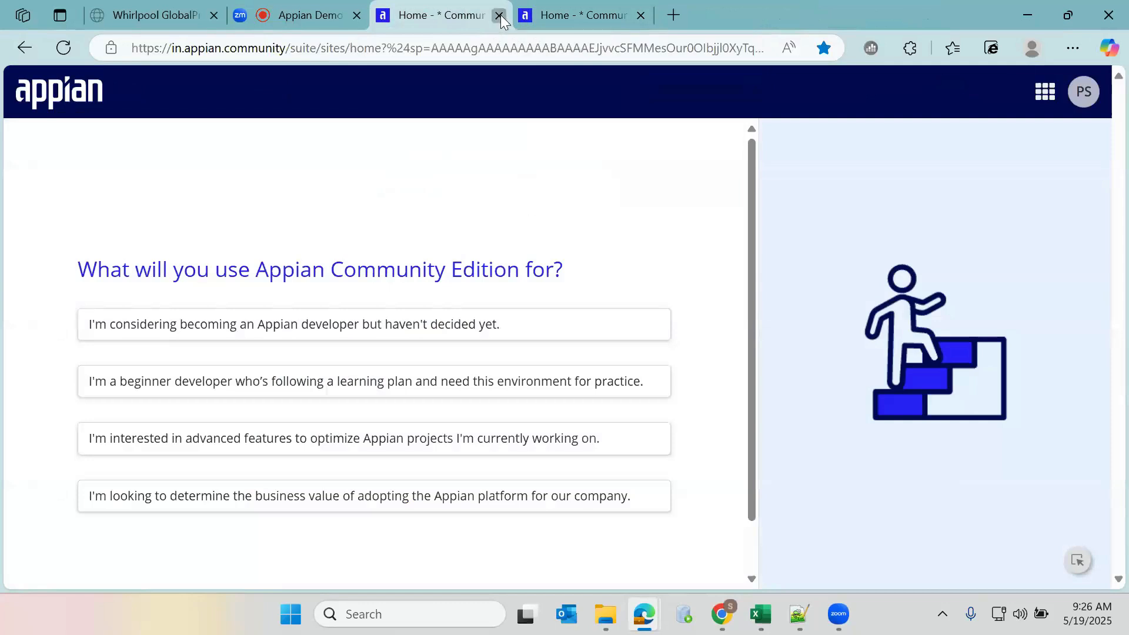
left_click(500, 16)
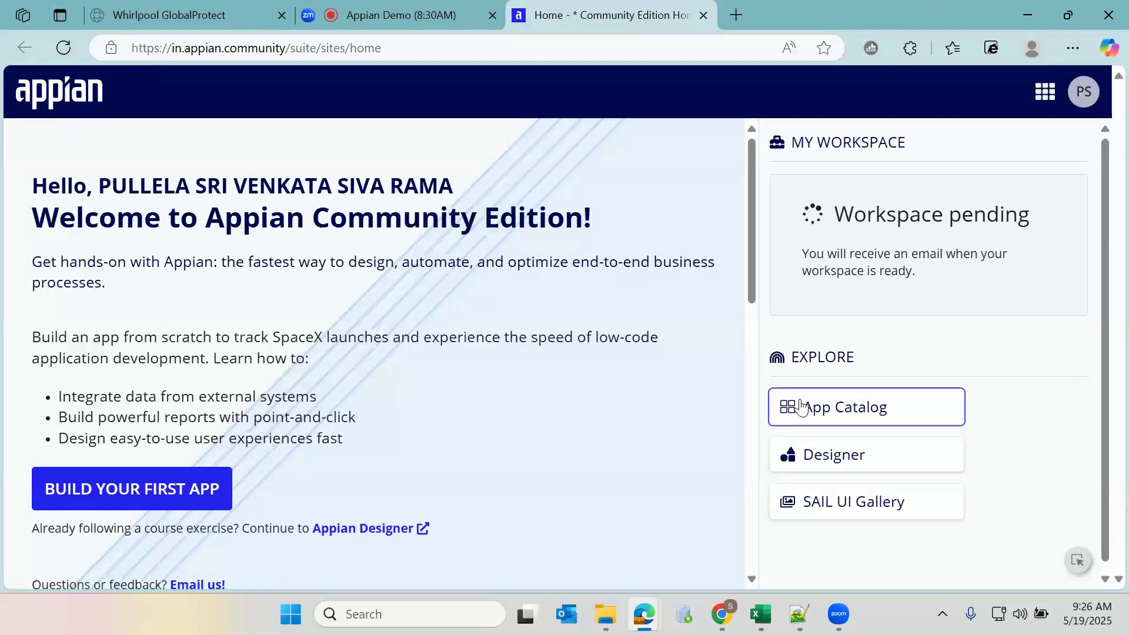
left_click(64, 48)
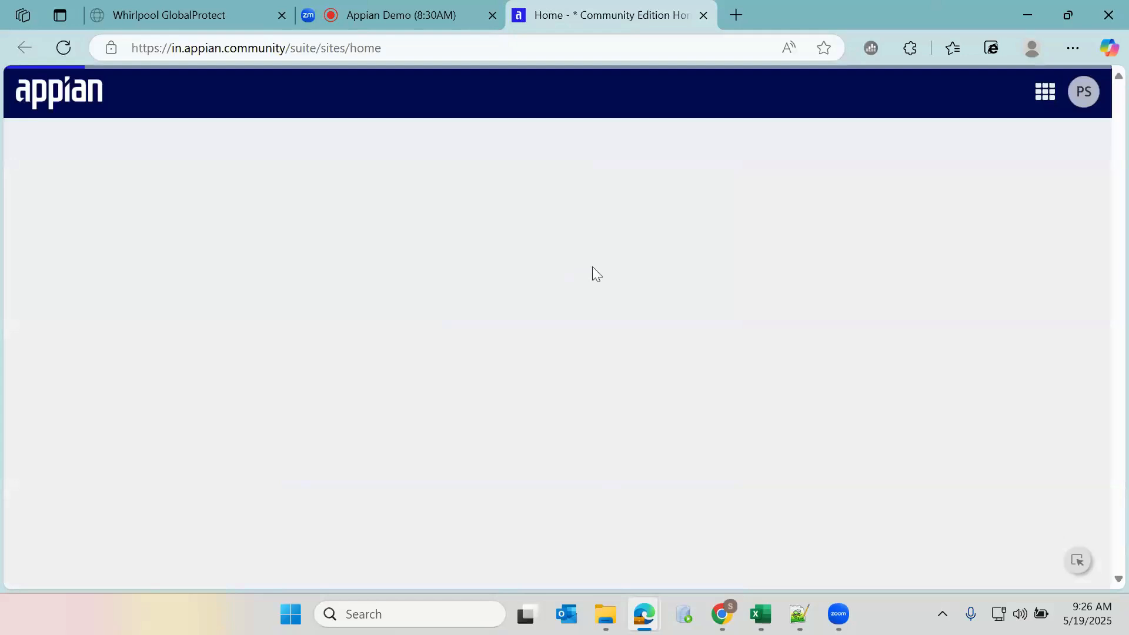
scroll(865, 314, "down", 1)
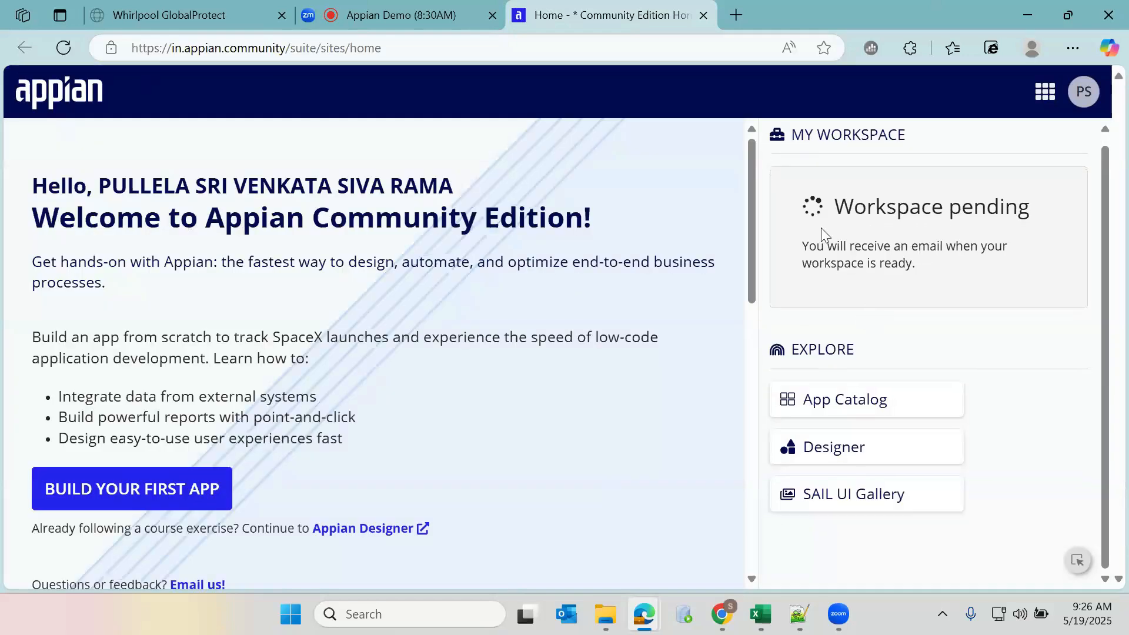
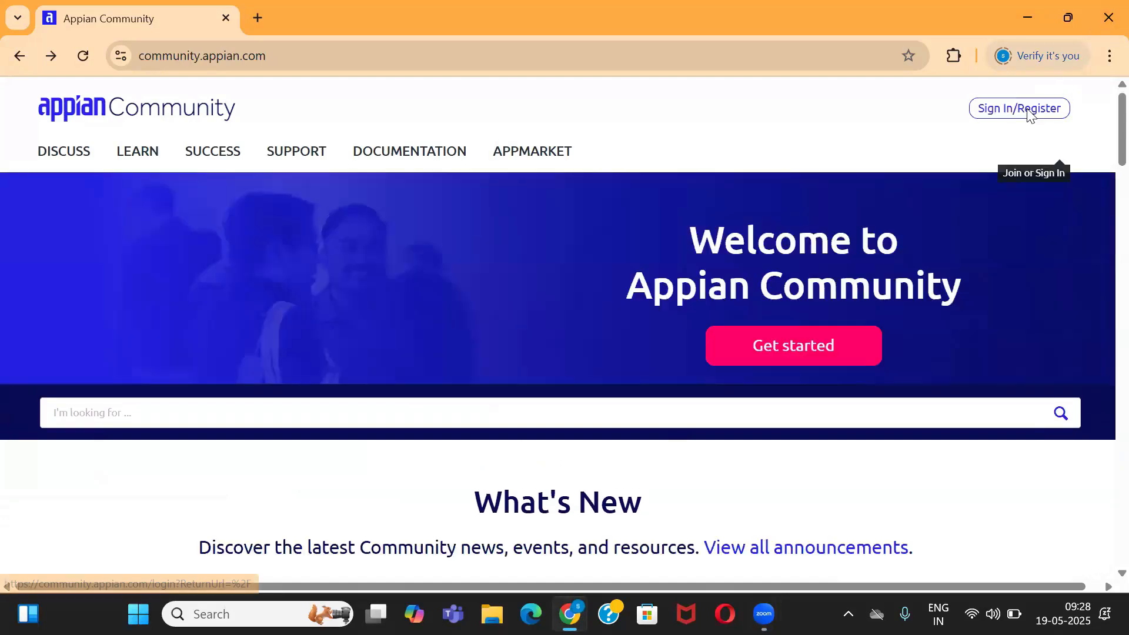
Open the Appian ID sign-in form, leaving the email field empty so it is flagged Required
left_click(1028, 112)
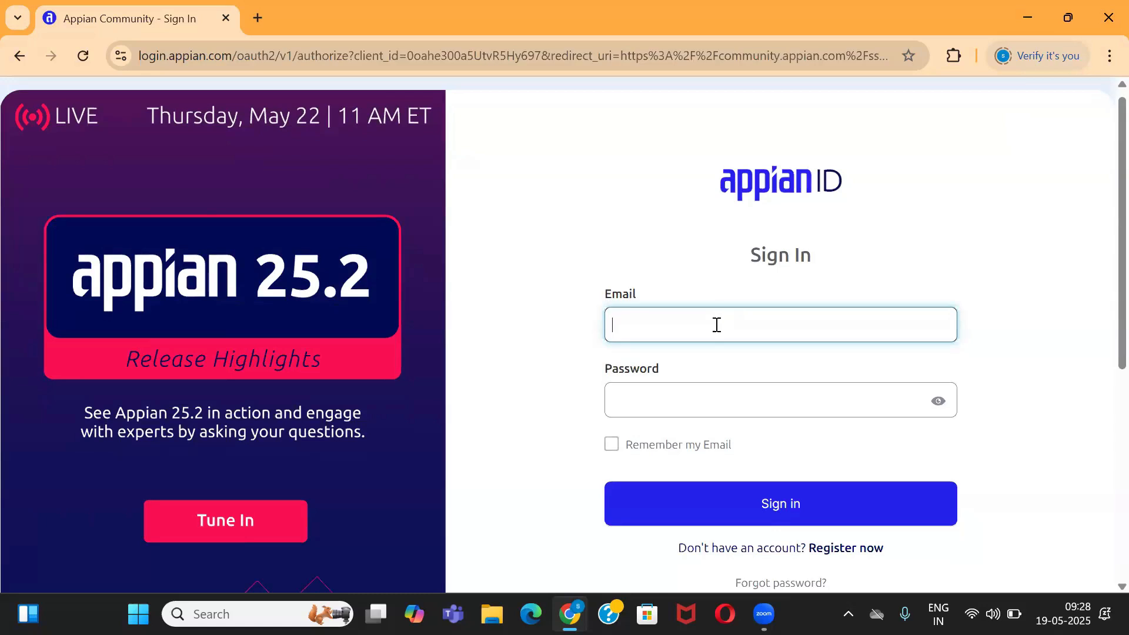
left_click(717, 324)
type("na")
key("BackSpace")
key("BackSpace")
scroll(519, 464, "down", 2)
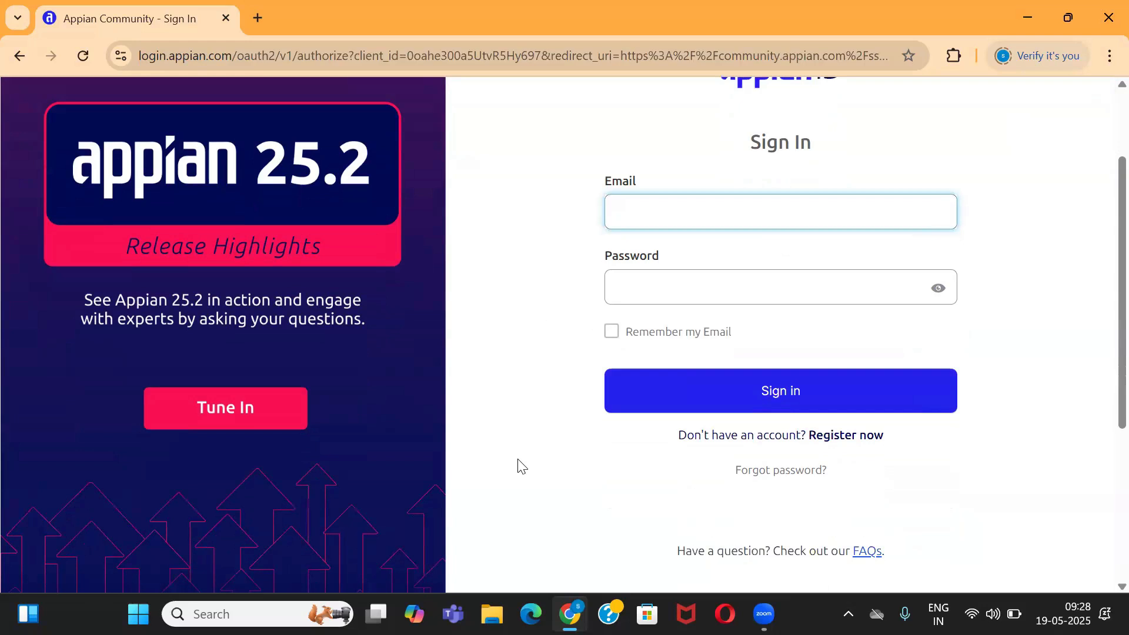
left_click(863, 440)
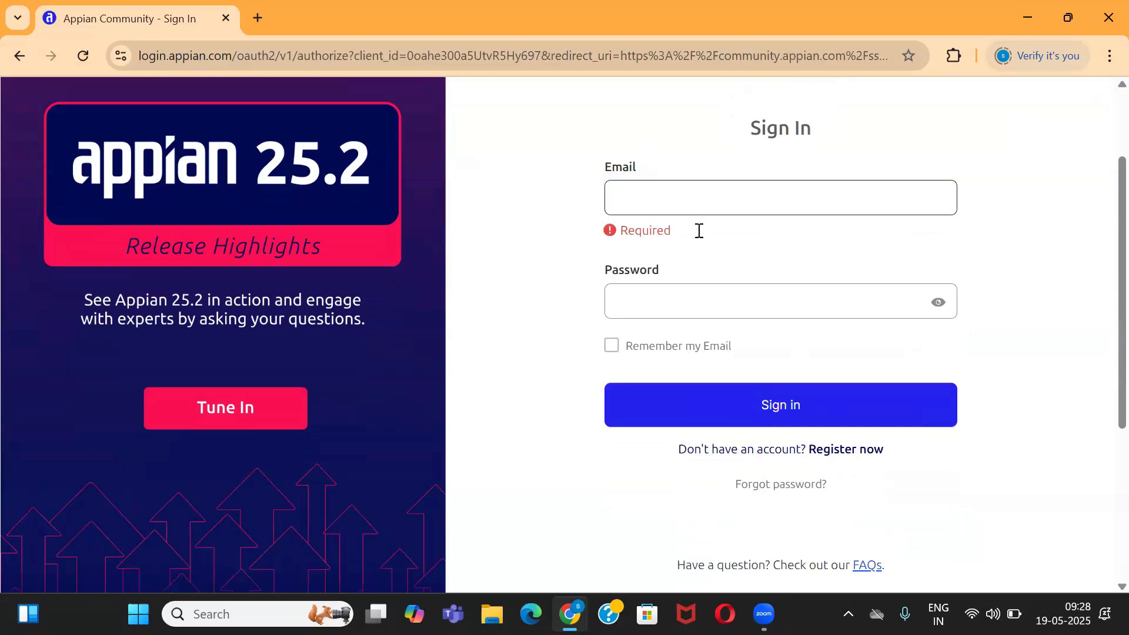
Switch to Register now and enter the first name, last name and email address
left_click(846, 450)
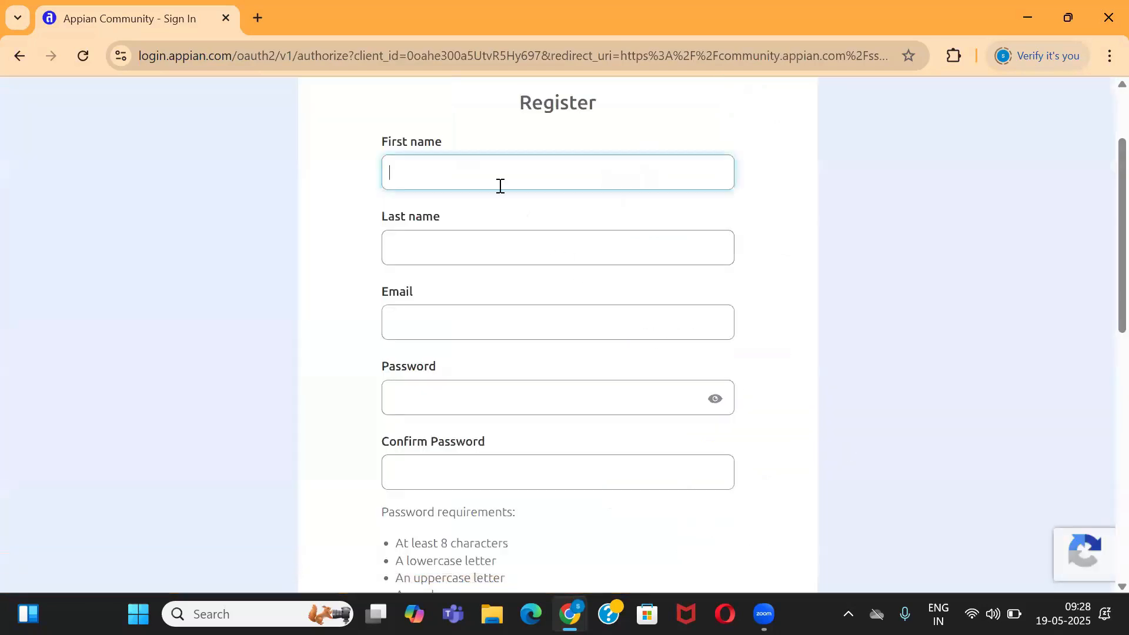
type("krishna")
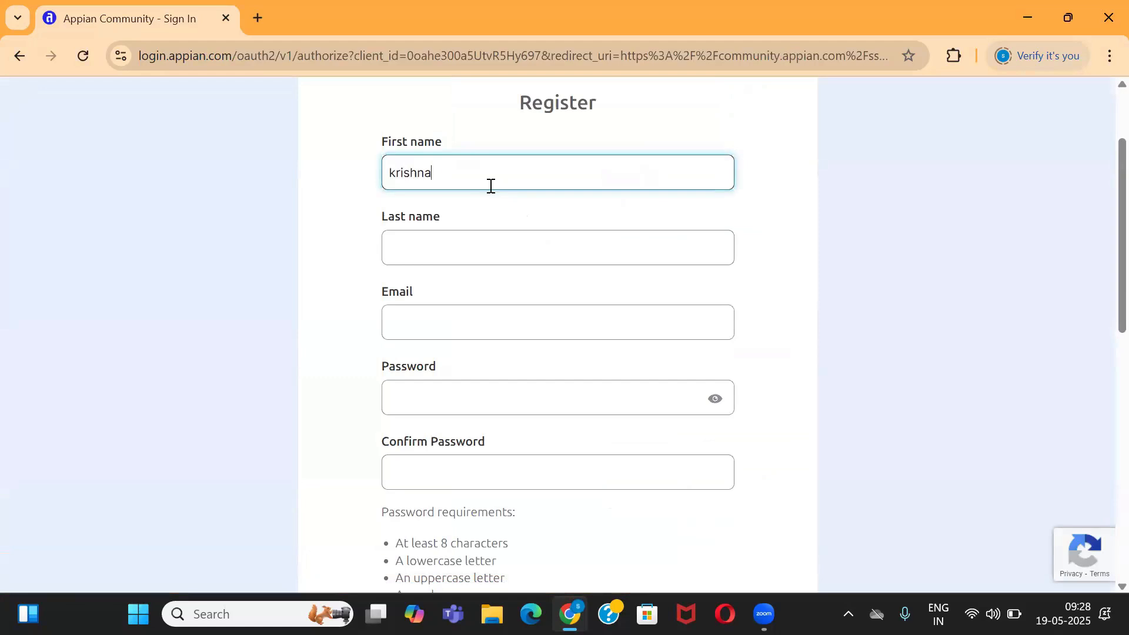
left_click(436, 247)
type("BN")
left_click(415, 331)
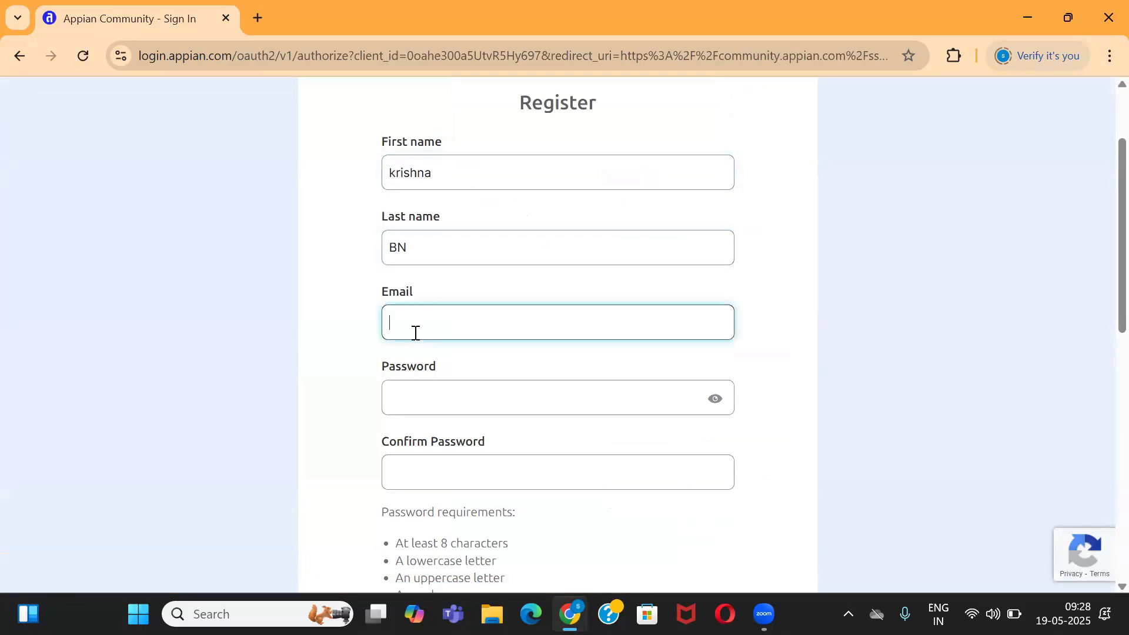
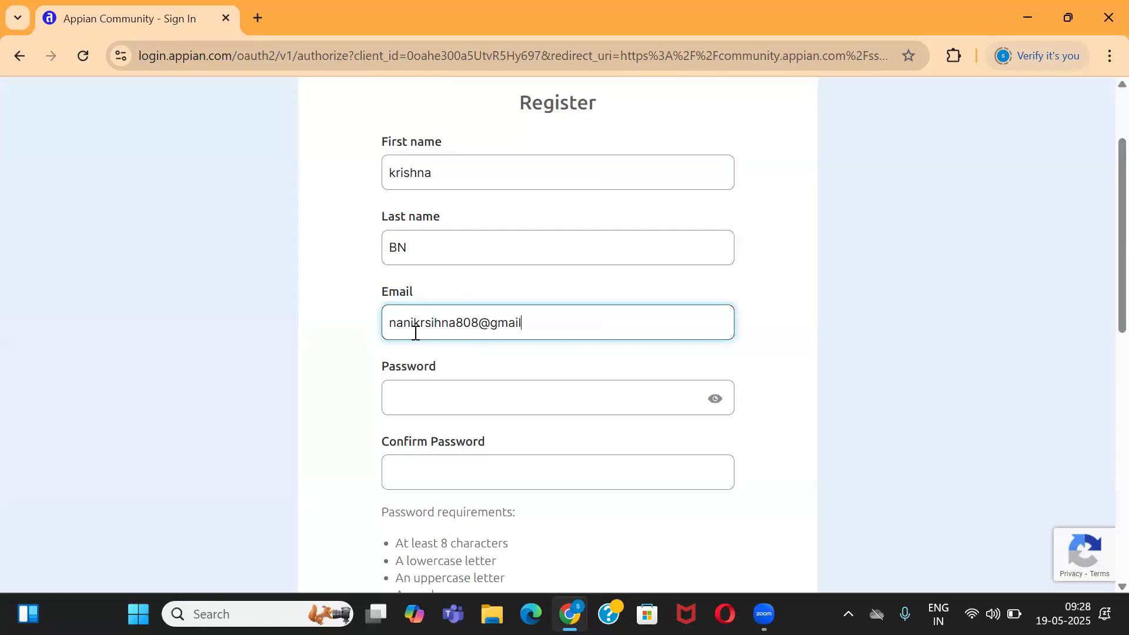
Enter the account password and repeat it in Confirm Password
left_click(537, 398)
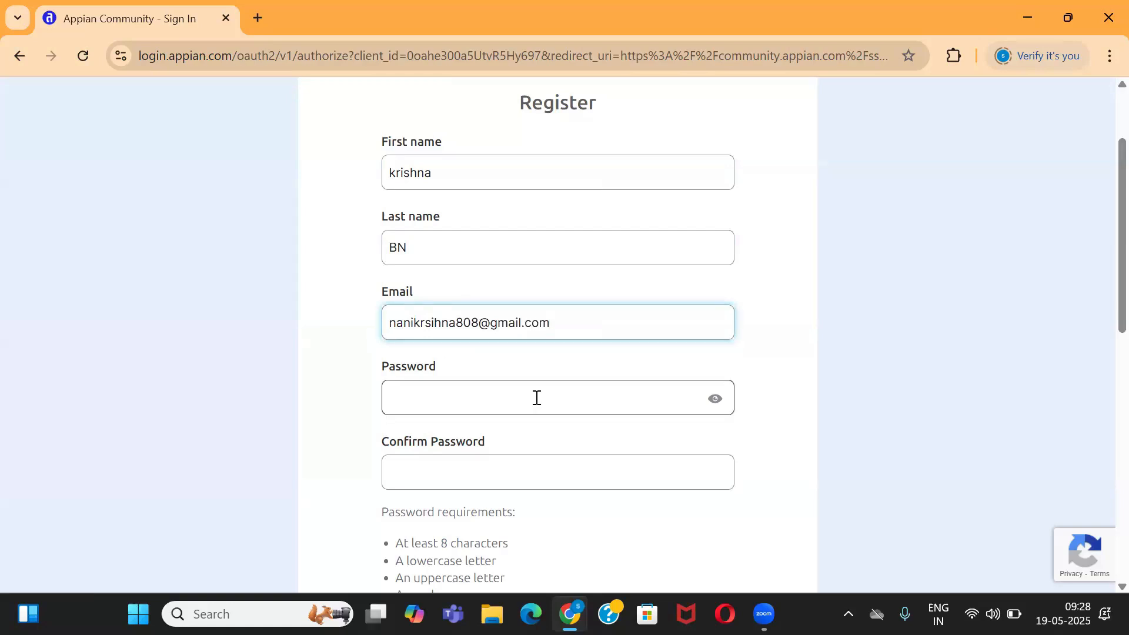
left_click(537, 398)
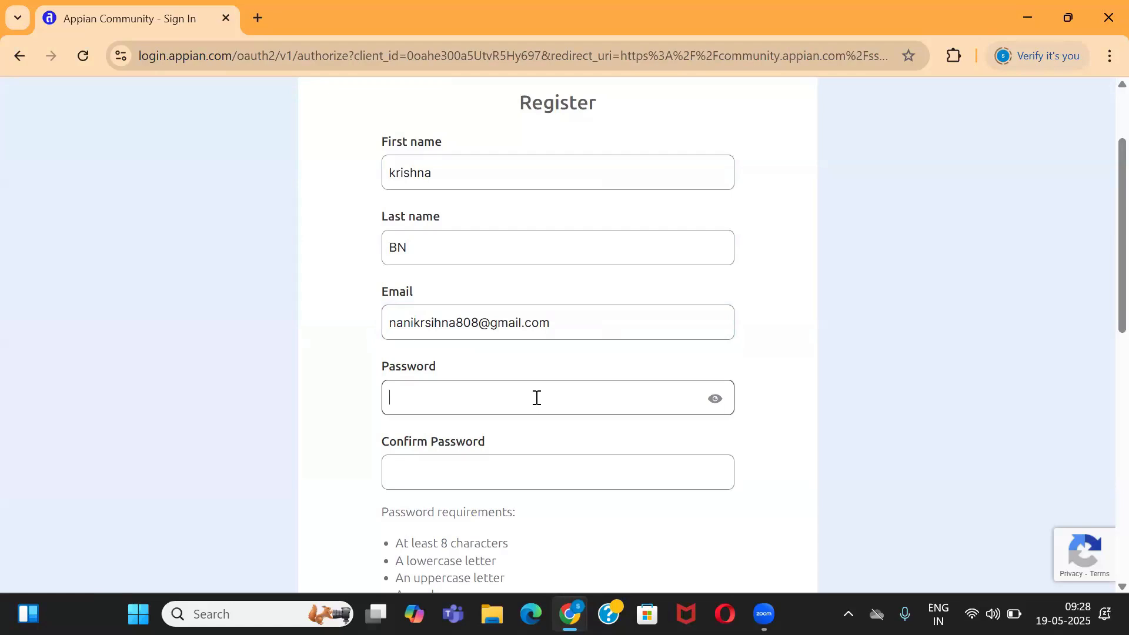
type("••••")
left_click(501, 476)
key("BackSpace")
key("BackSpace")
key("BackSpace")
key("BackSpace")
type("****")
key("BackSpace")
key("BackSpace")
key("BackSpace")
key("BackSpace")
type("************")
left_click(436, 470)
type("************")
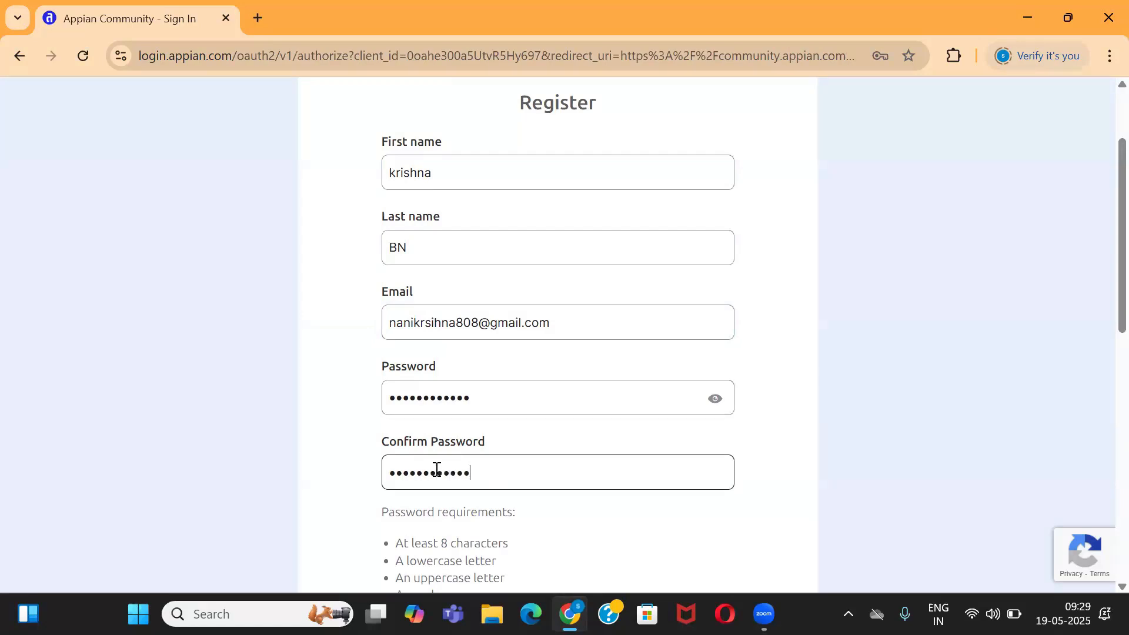
scroll(437, 469, "down", 6)
Tick the communications consent and terms agreement, then submit the registration
left_click(389, 462)
scroll(557, 468, "down", 5)
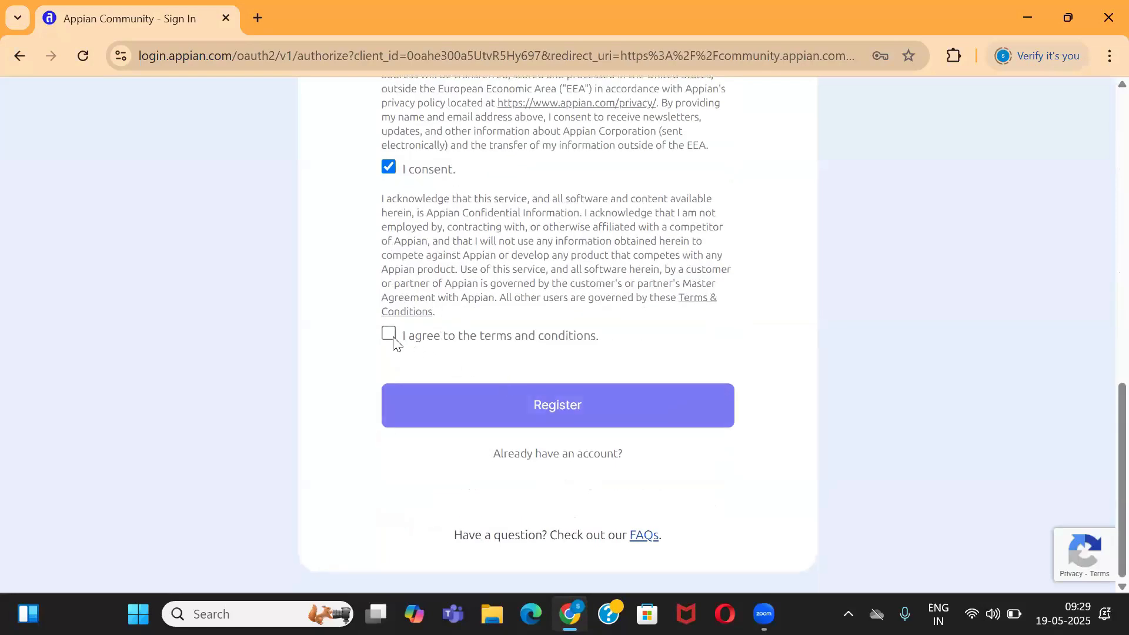
left_click(393, 339)
left_click(540, 405)
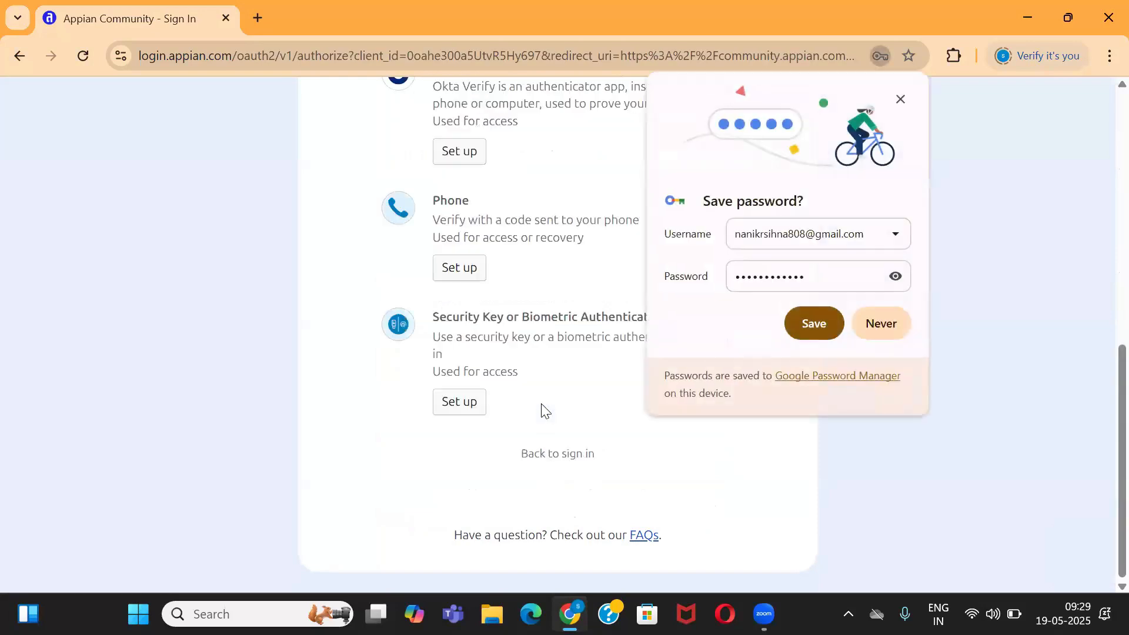
Save the new password in the browser and set up Email as the security method
left_click(883, 328)
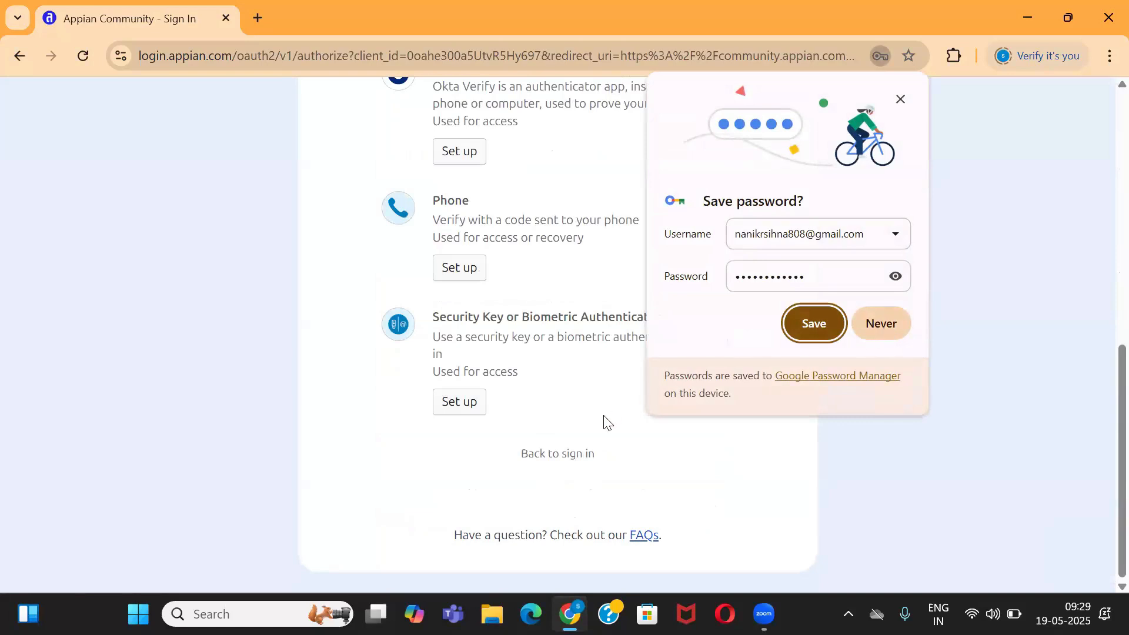
left_click(575, 412)
scroll(574, 412, "up", 1)
scroll(575, 414, "up", 7)
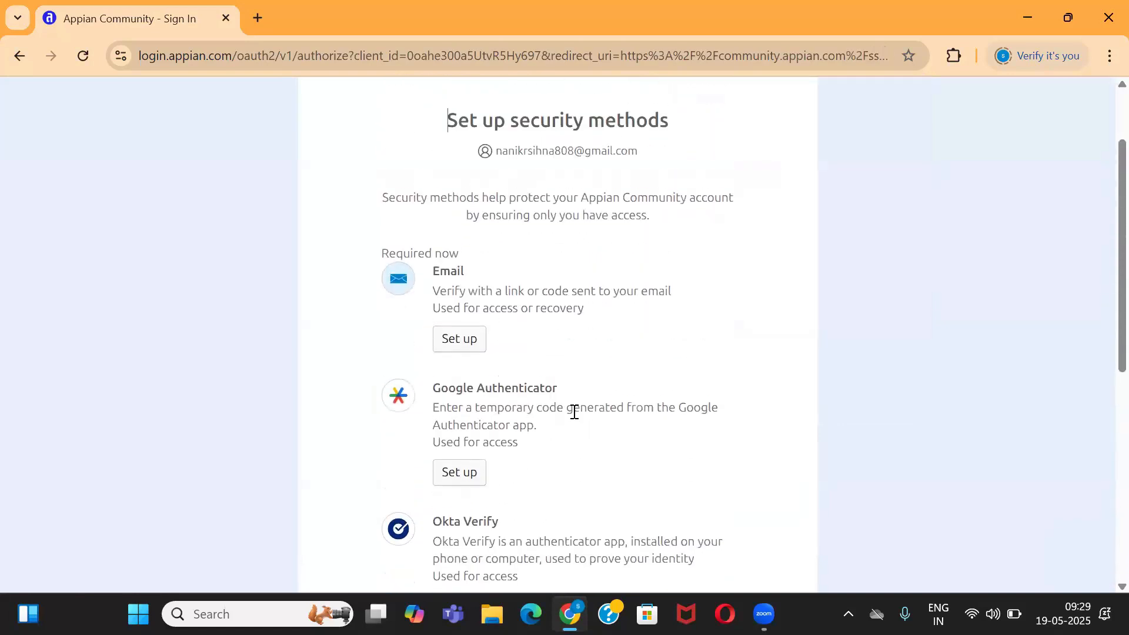
scroll(574, 412, "down", 1)
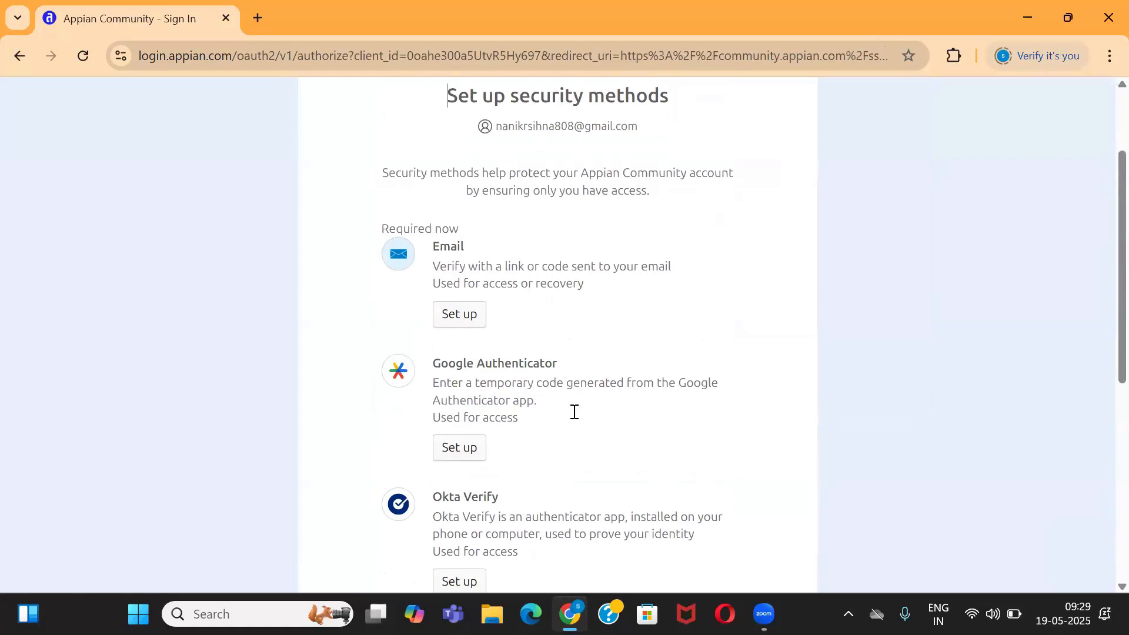
left_click(461, 303)
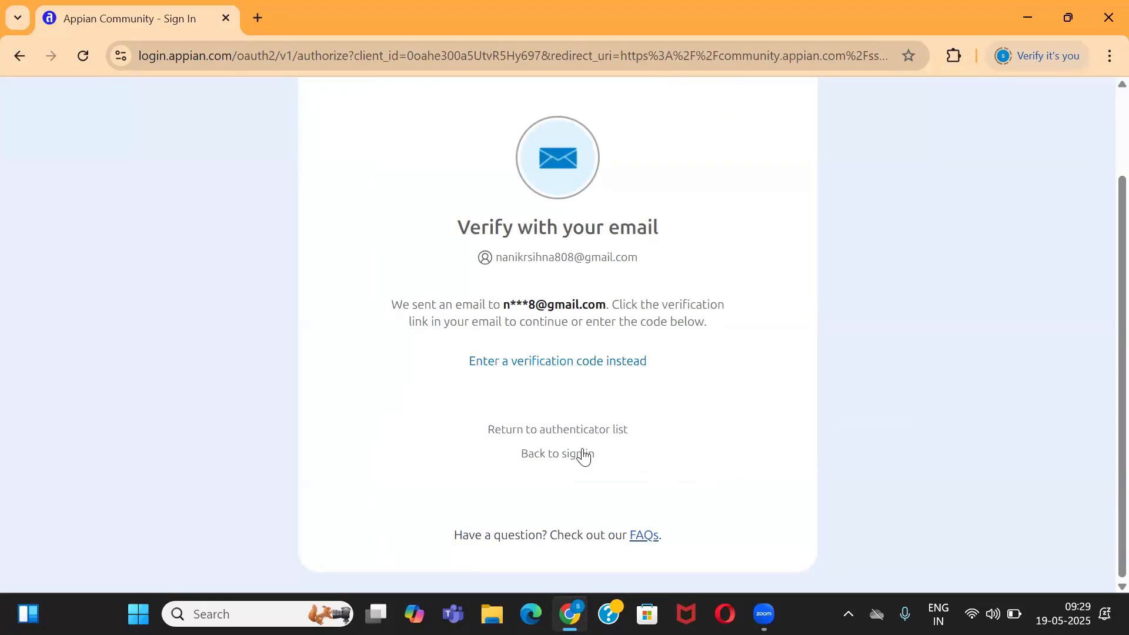
Choose 'Enter a verification code instead' on the Verify with your email page
left_click(579, 371)
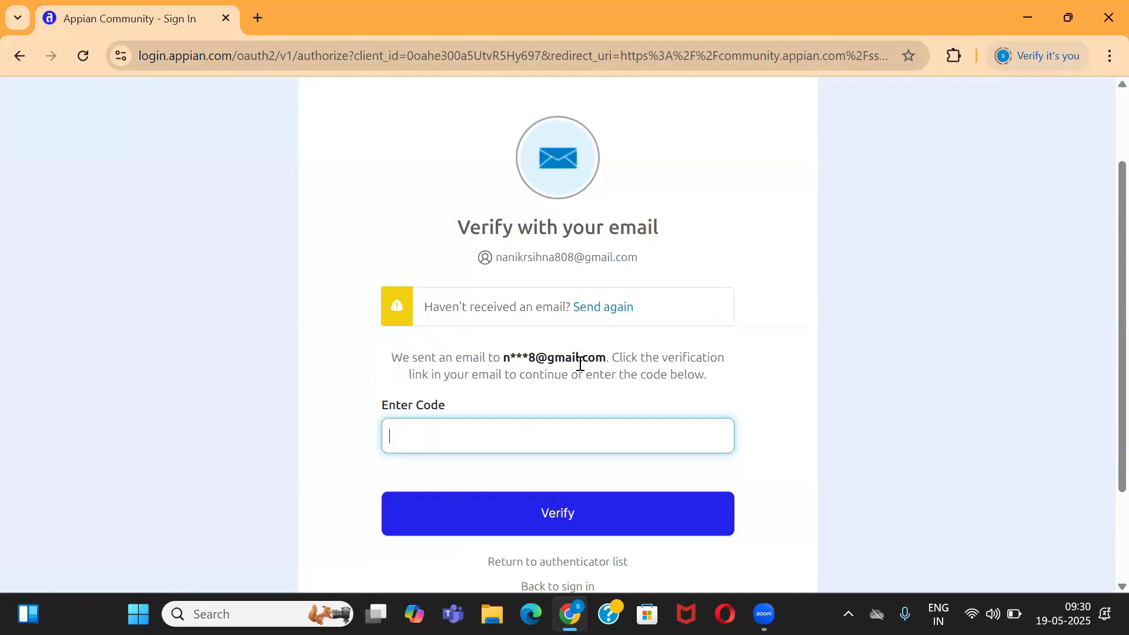
scroll(635, 499, "down", 2)
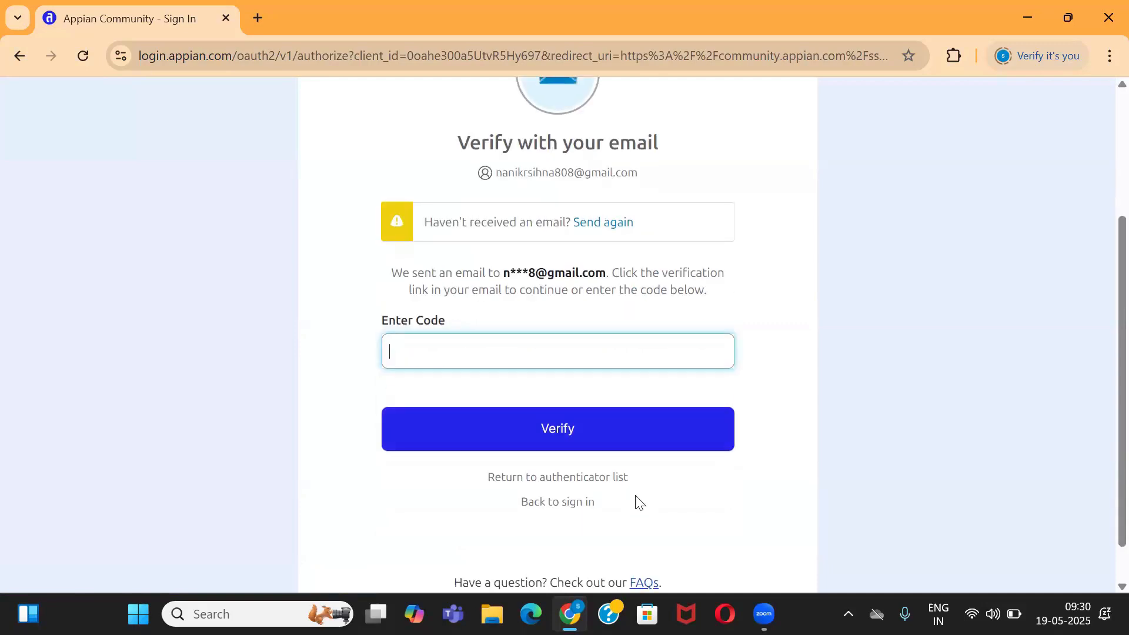
scroll(635, 498, "up", 3)
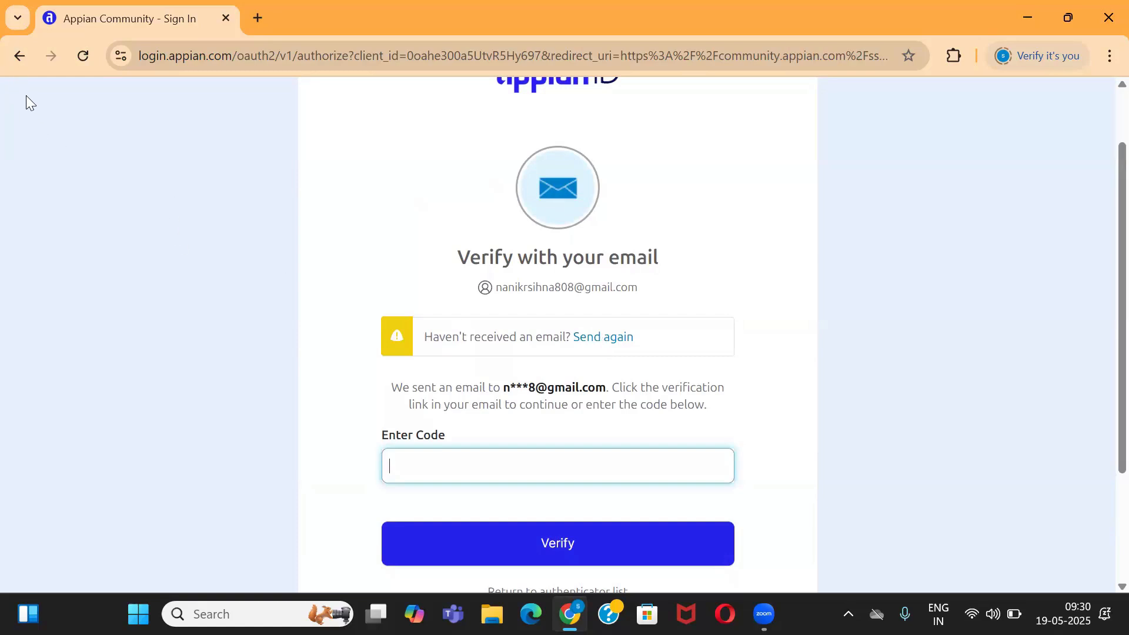
Go back to the community home page, browse the What's New cards, and reopen Sign In/Register
left_click(16, 61)
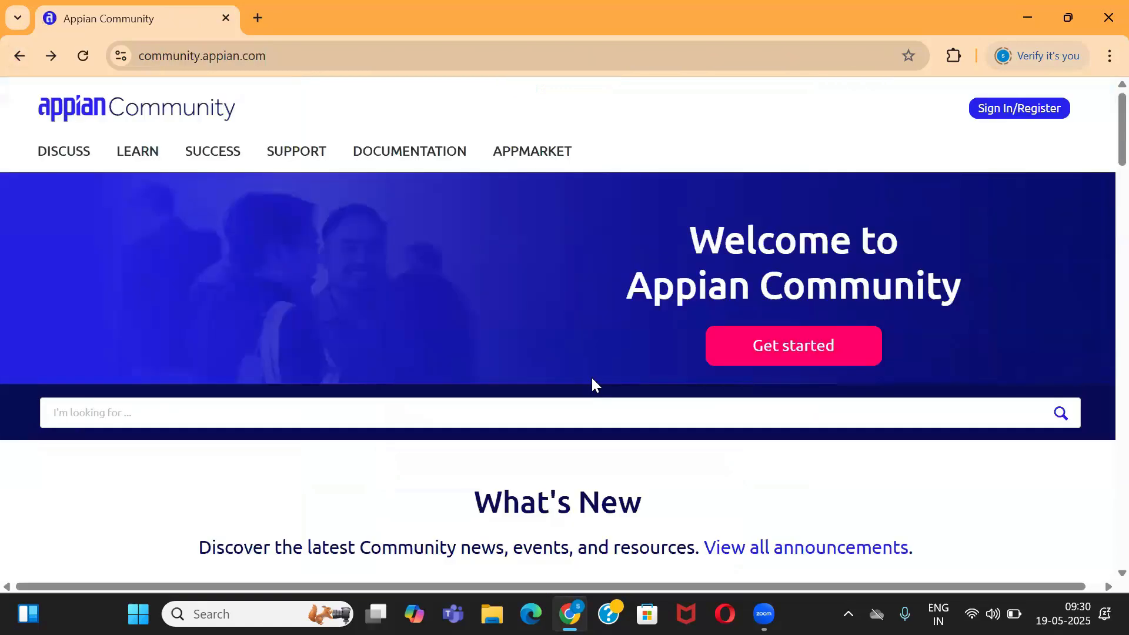
scroll(593, 393, "down", 2)
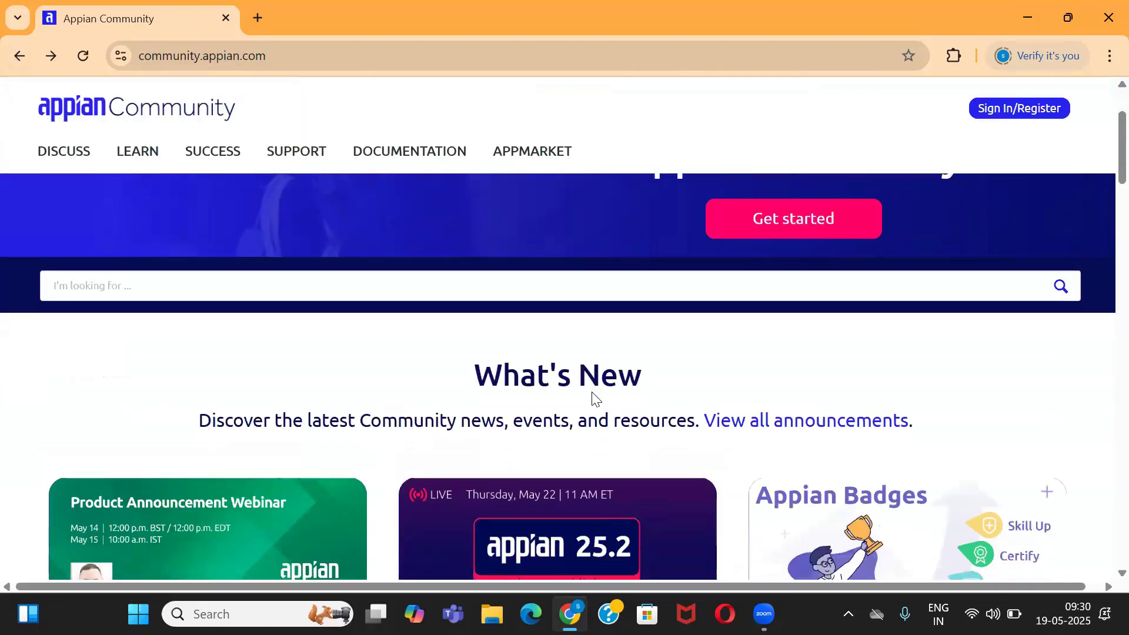
scroll(592, 395, "down", 15)
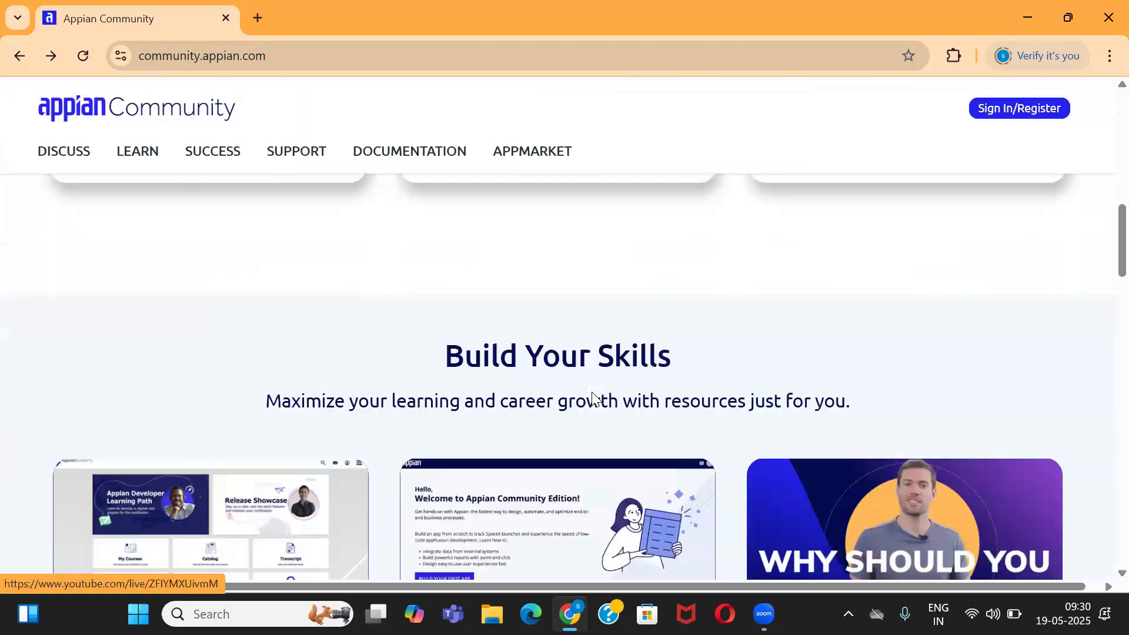
scroll(591, 394, "up", 13)
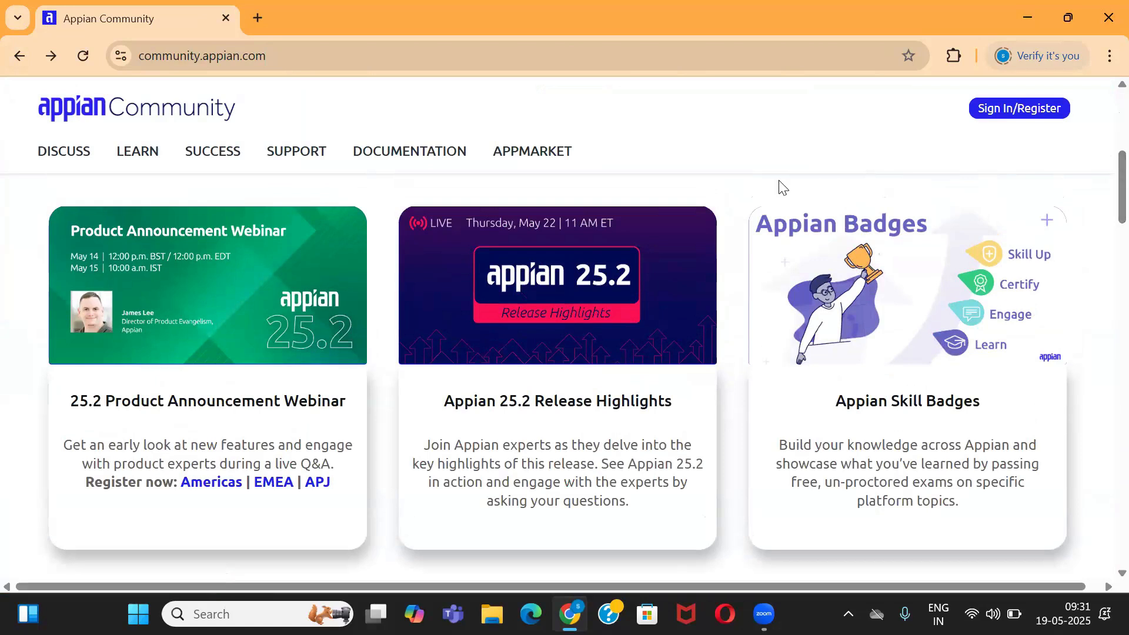
left_click(1042, 117)
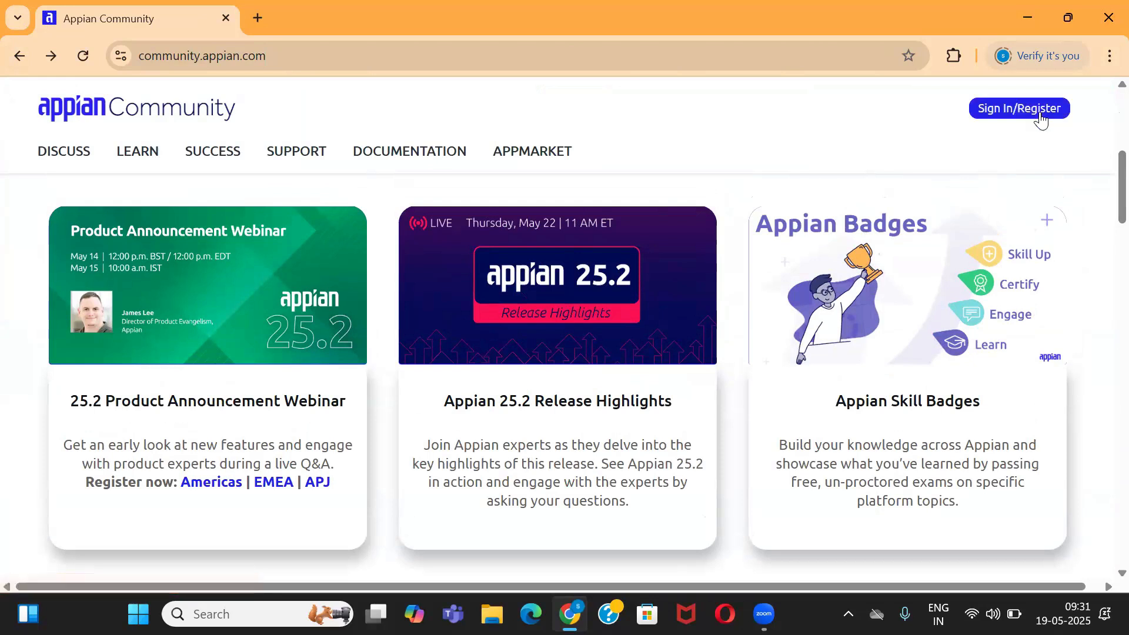